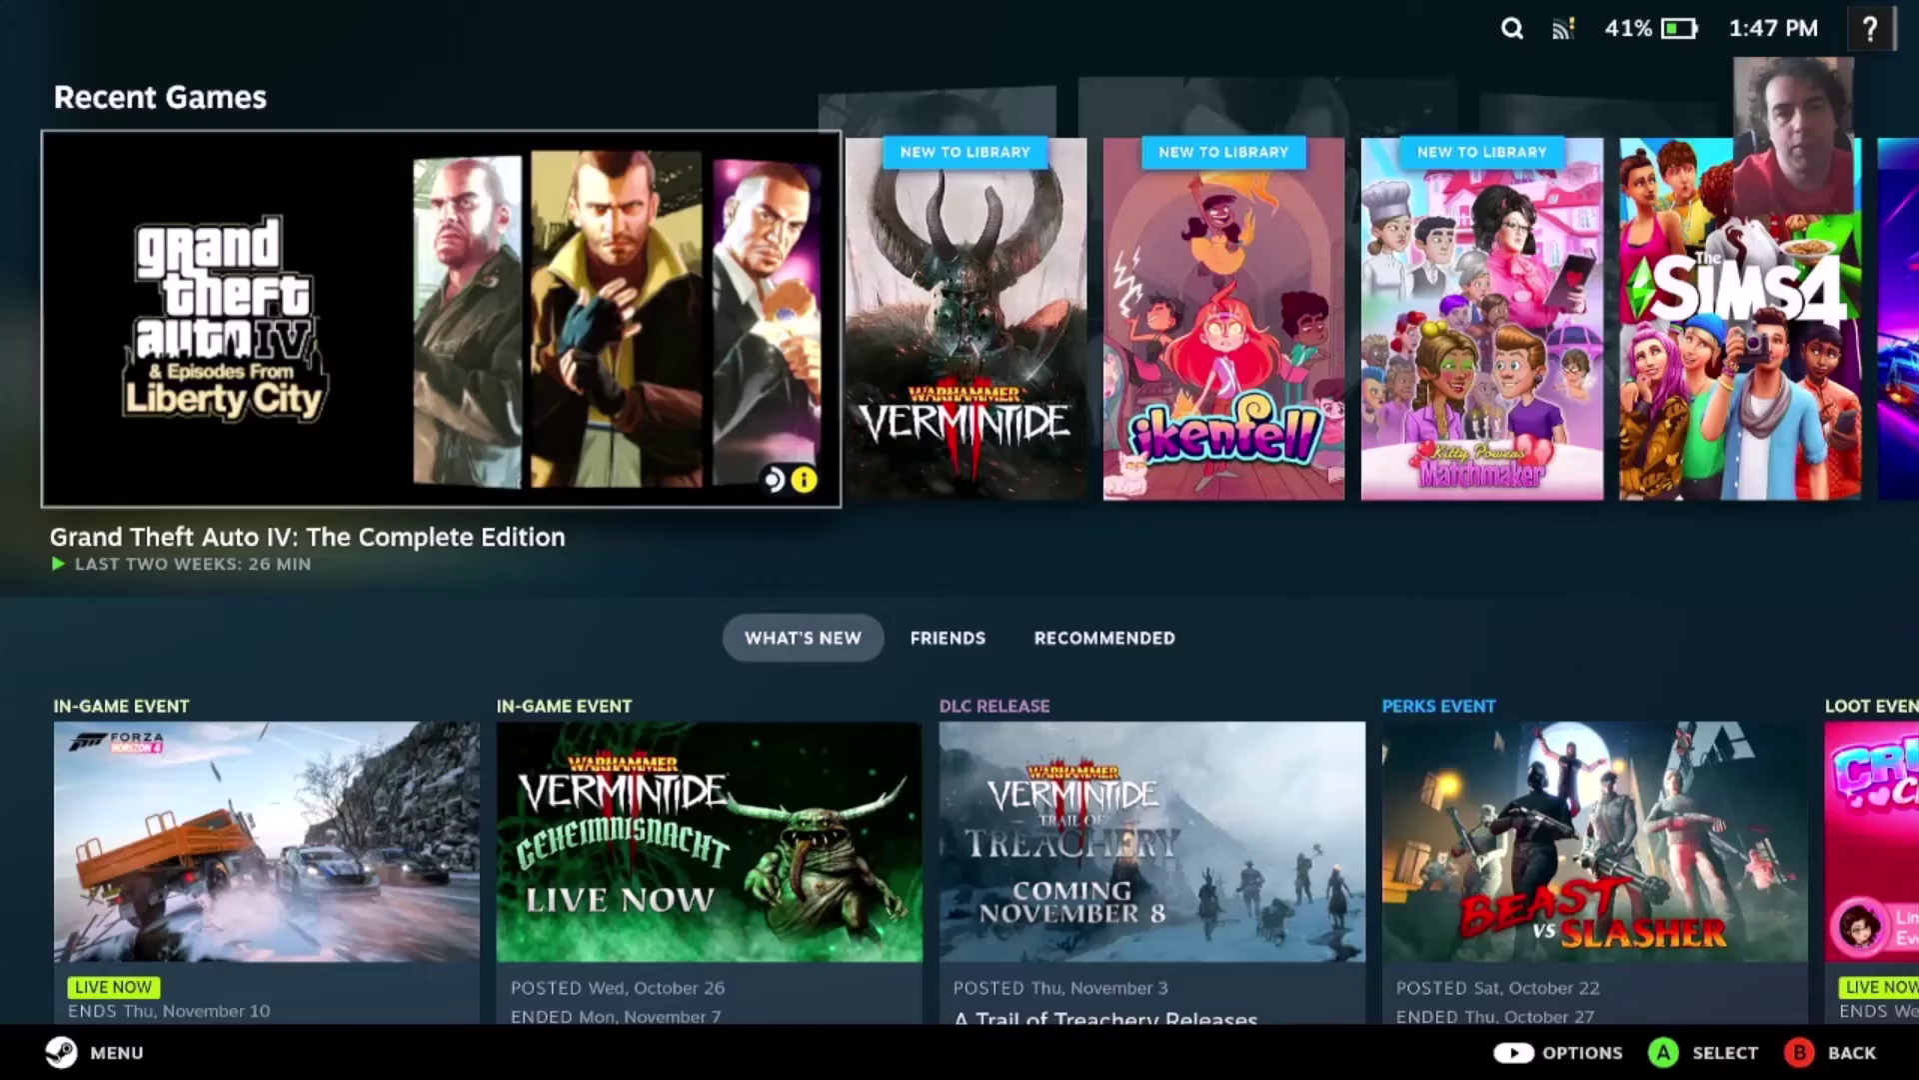
# - Move back and forth between the Recent Games row and the What's New events on Home
pyautogui.press('Down')
pyautogui.press('Up')
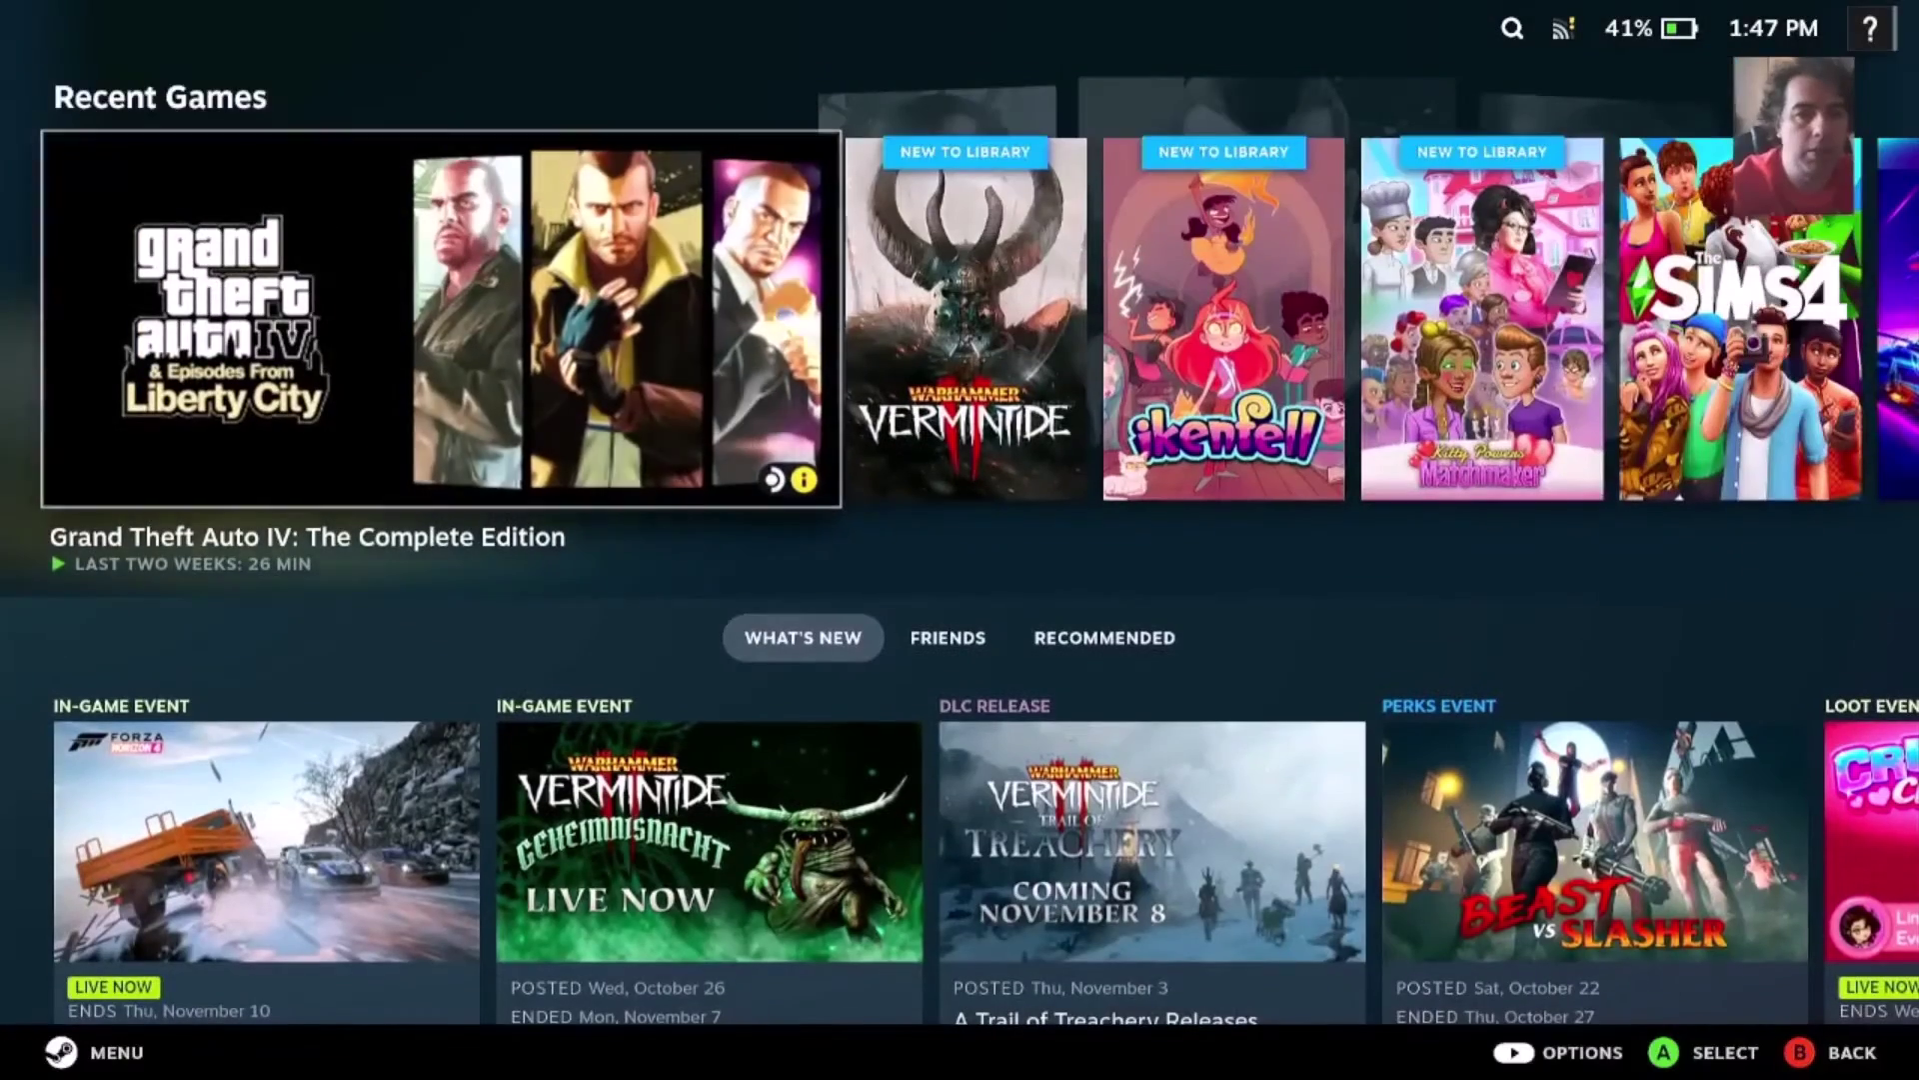
pyautogui.press('Down')
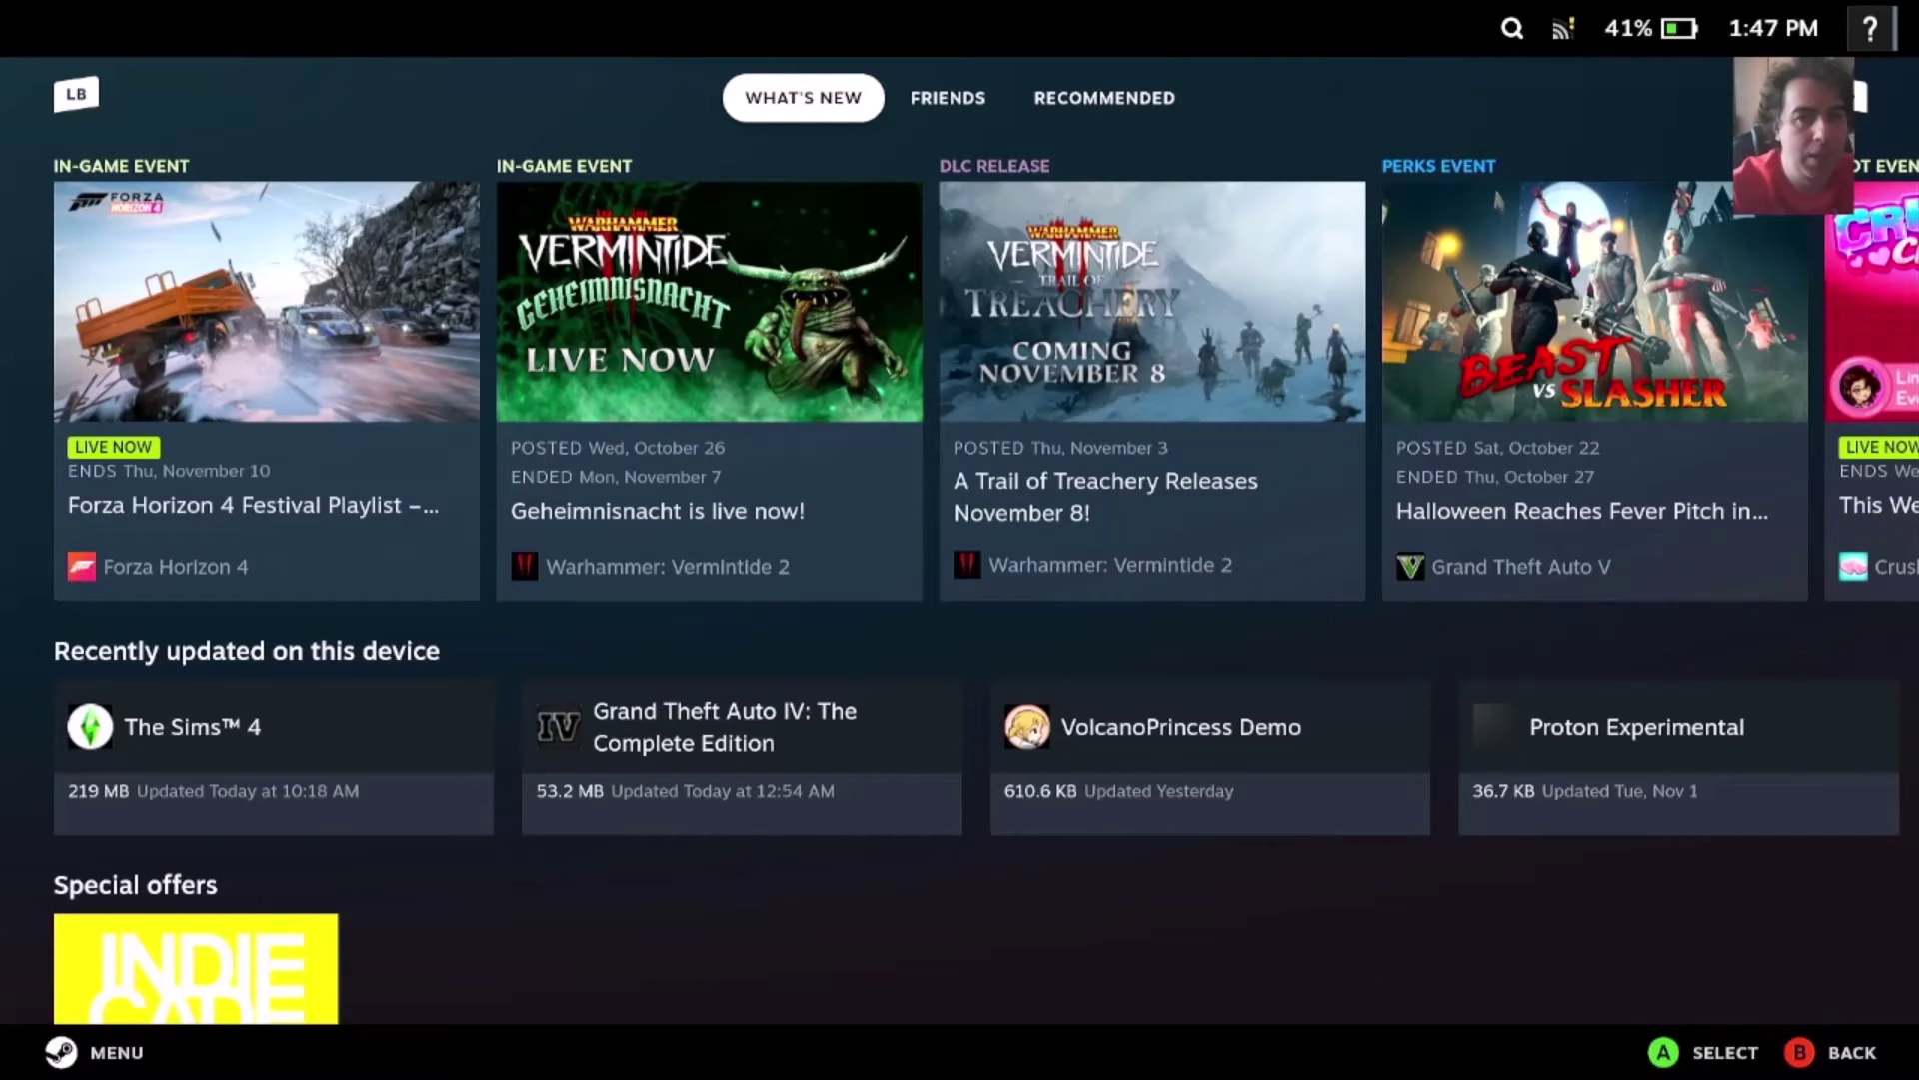
pyautogui.press('Up')
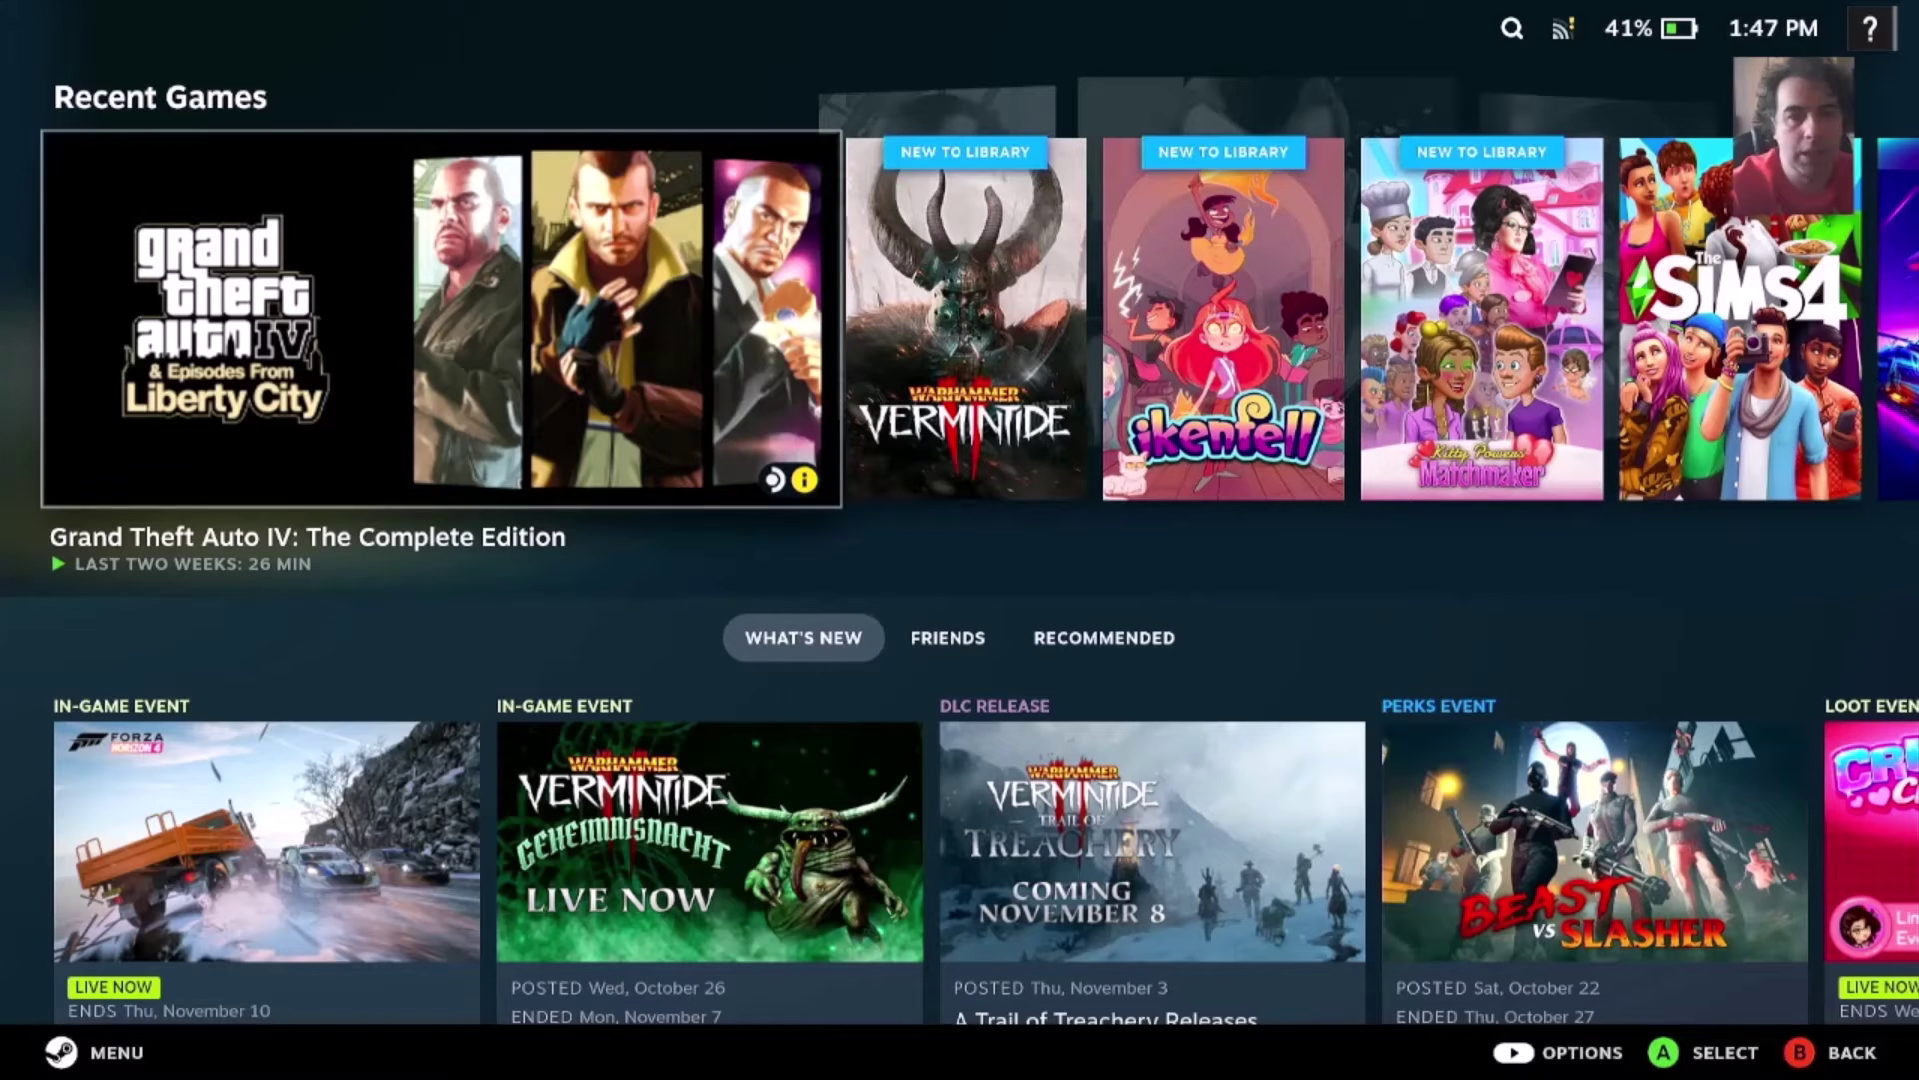
pyautogui.press('Down')
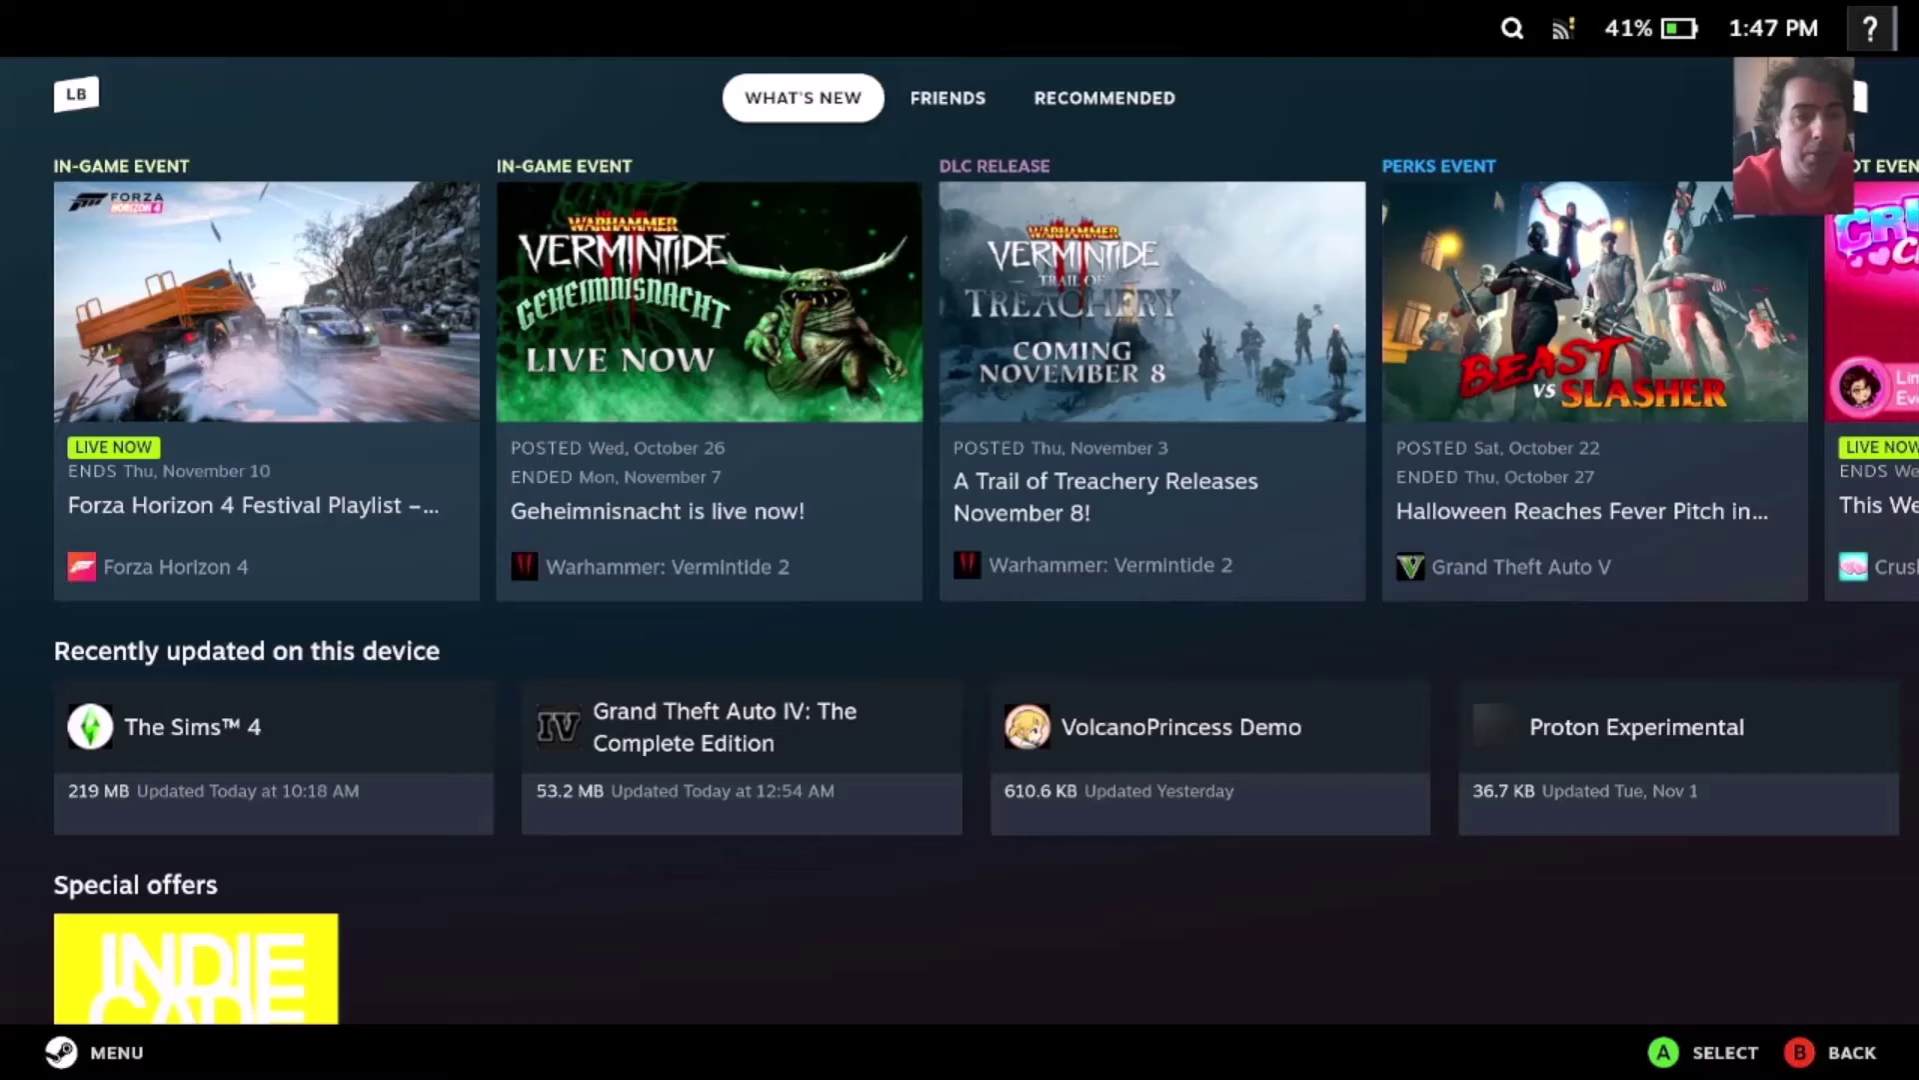
# - Step up into game search, drop back to What's New, and bring up the Steam main menu
pyautogui.press('Up')
pyautogui.press('Up')
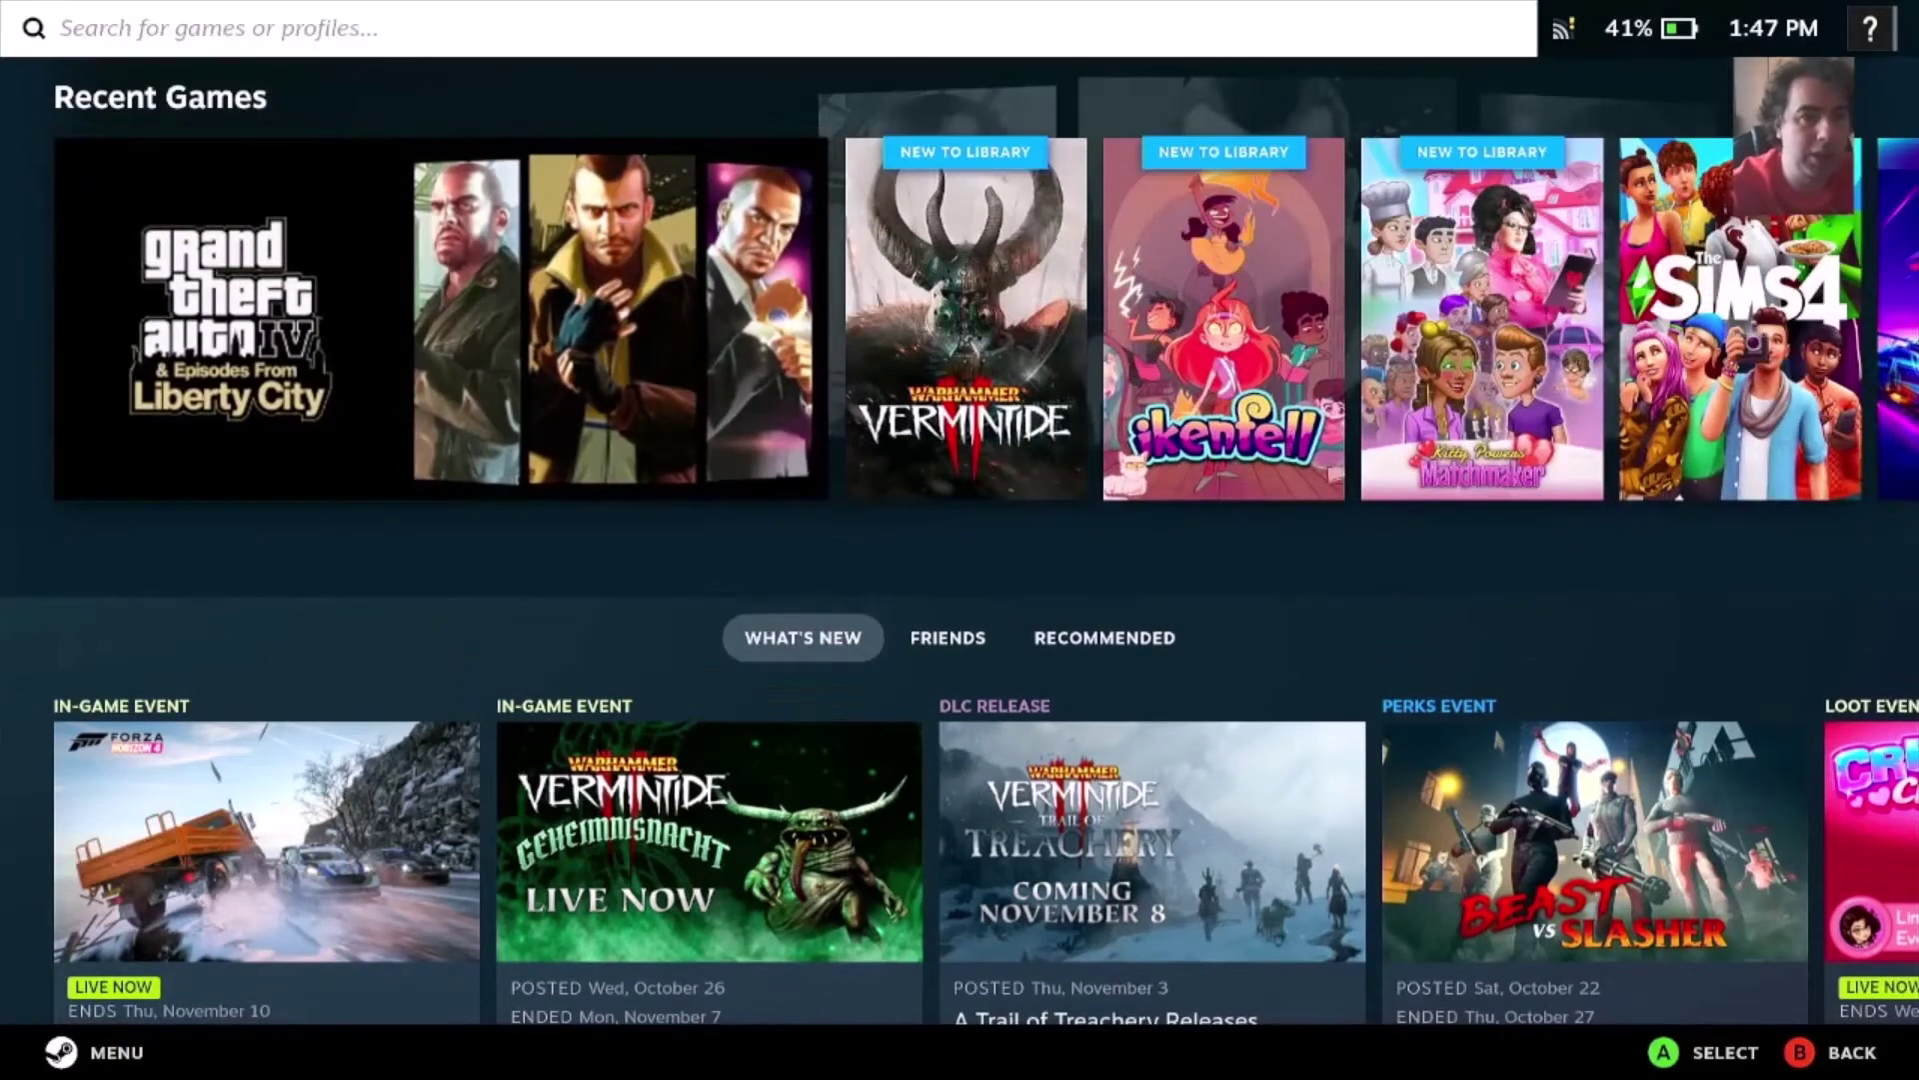
pyautogui.press('Down')
pyautogui.press('Down')
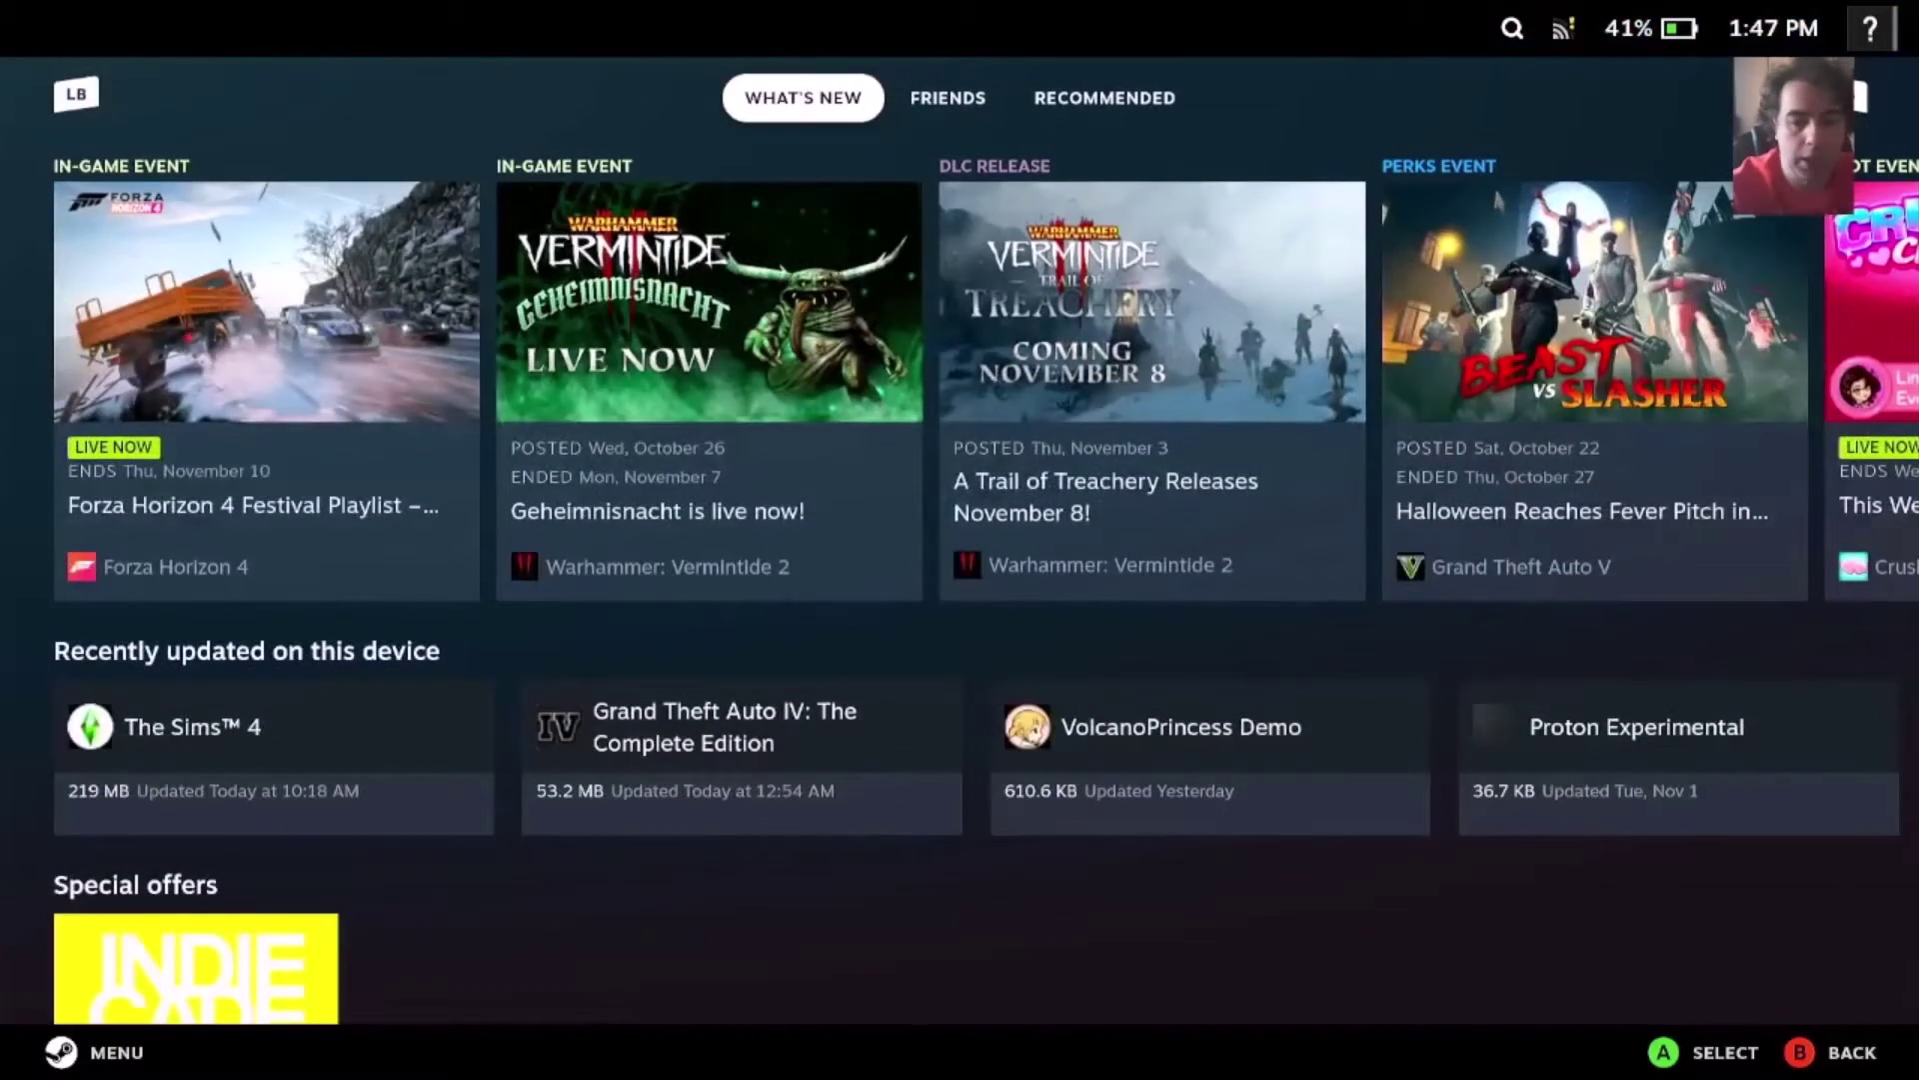
pyautogui.press('super')
# - From the Steam menu's Power options, choose Switch to Desktop
pyautogui.press('Down')
pyautogui.press('Down')
pyautogui.press('Down')
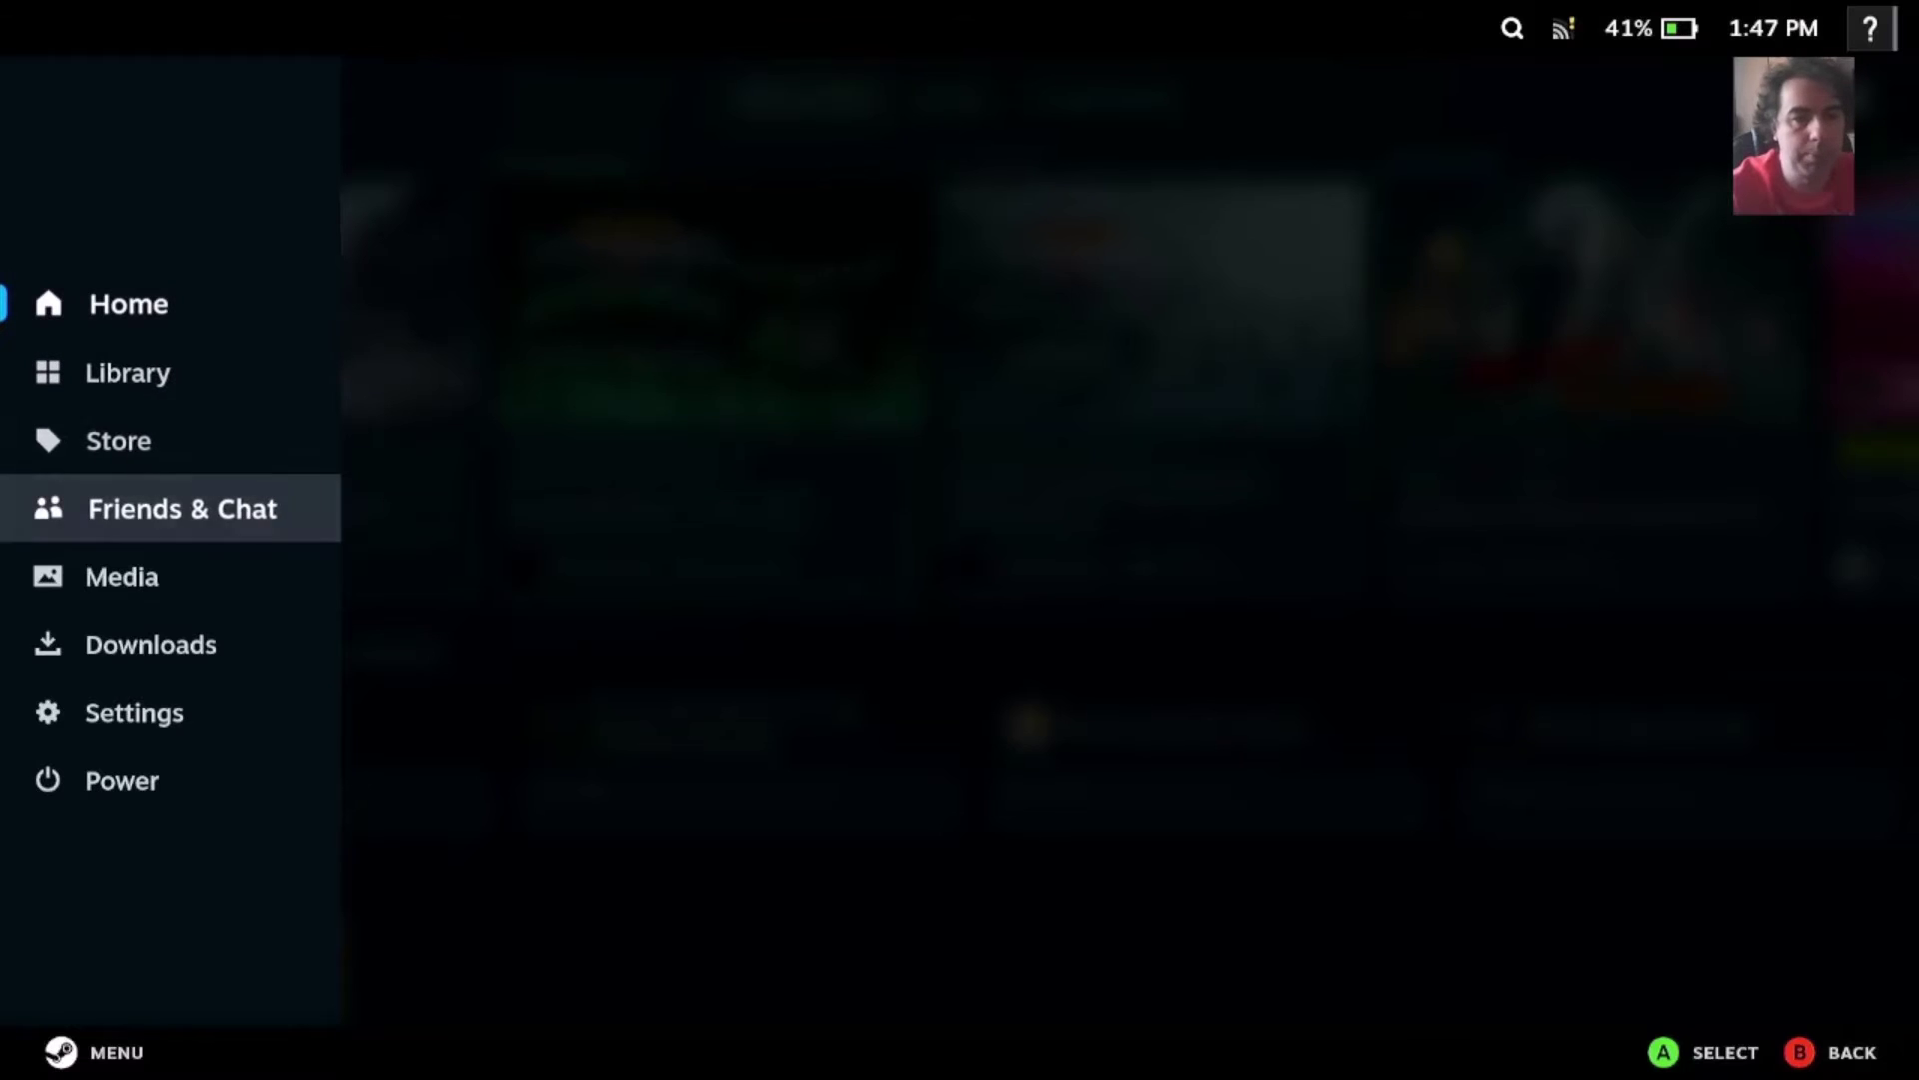
pyautogui.press('Down')
pyautogui.press('Down')
pyautogui.press('Down')
pyautogui.press('Down')
pyautogui.press('Return')
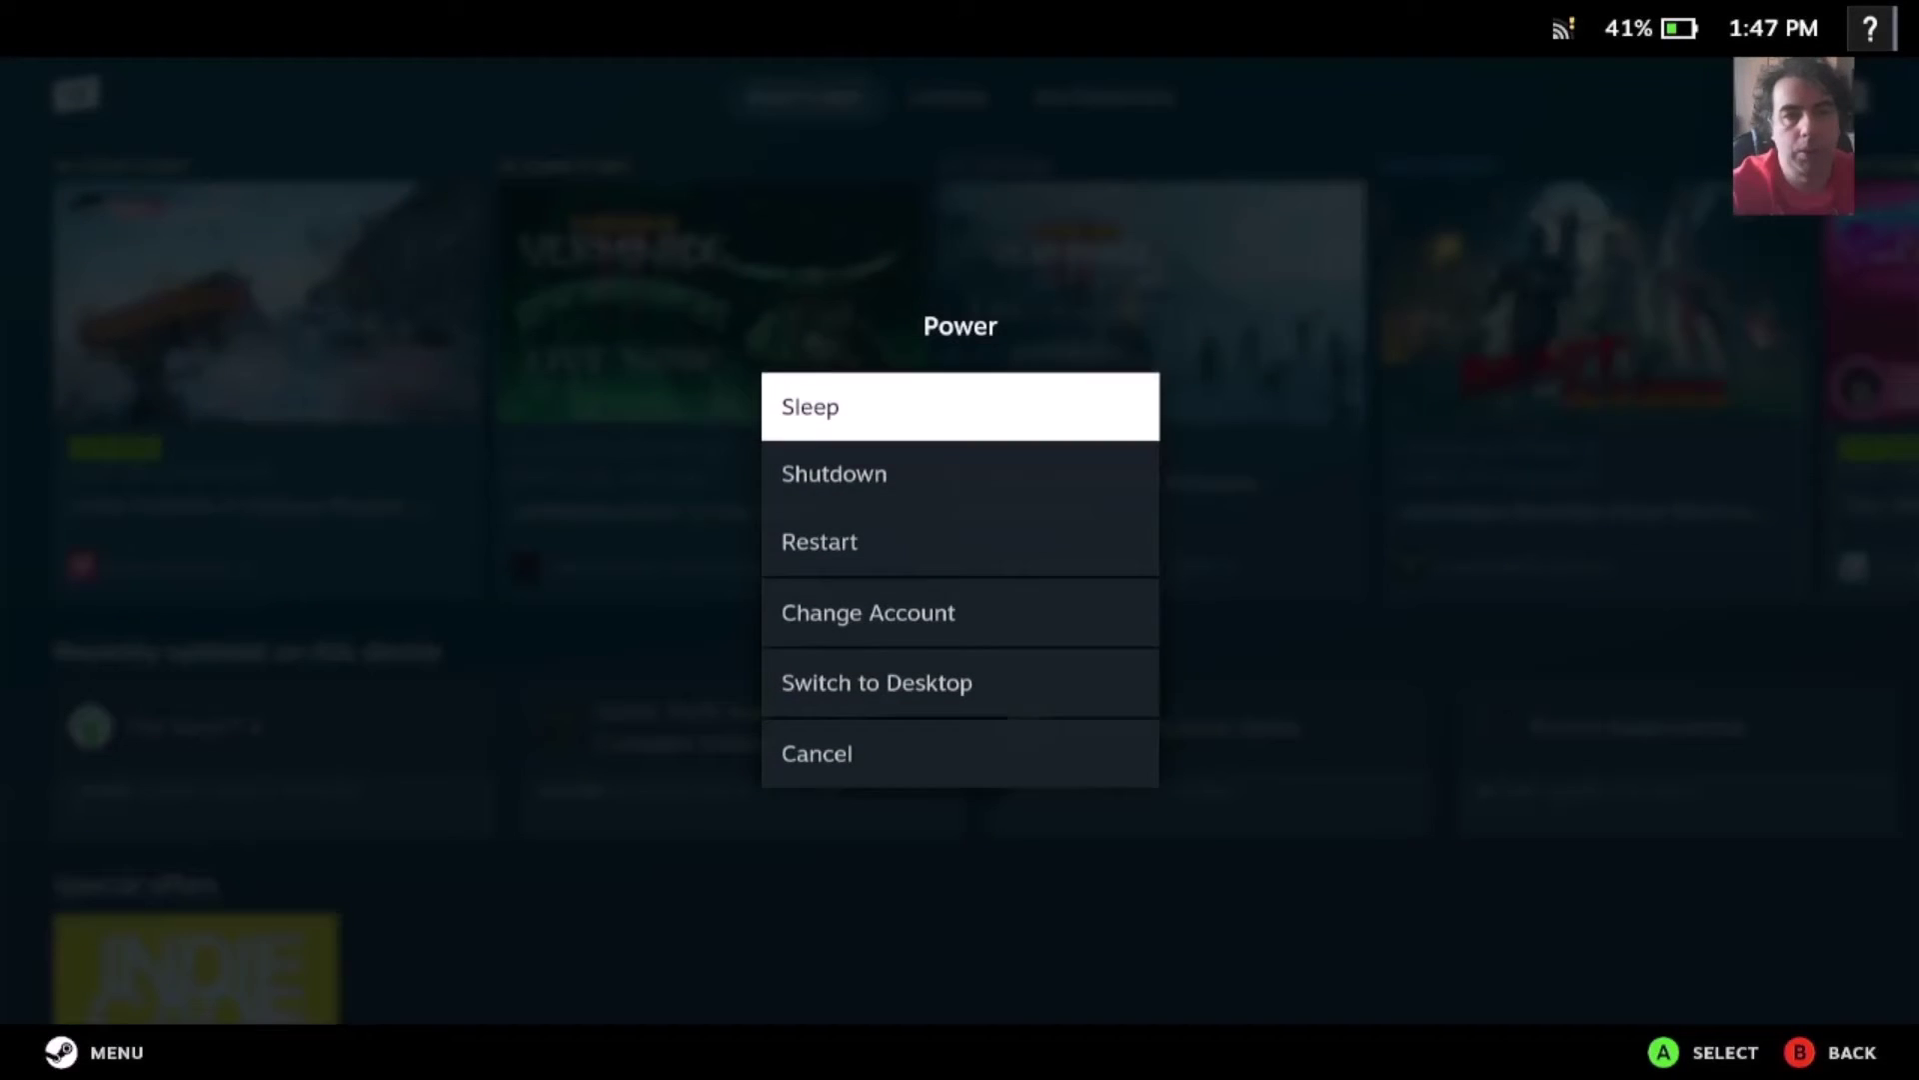
pyautogui.press('Down')
pyautogui.press('Down')
pyautogui.press('Down')
pyautogui.press('Down')
pyautogui.press('Return')
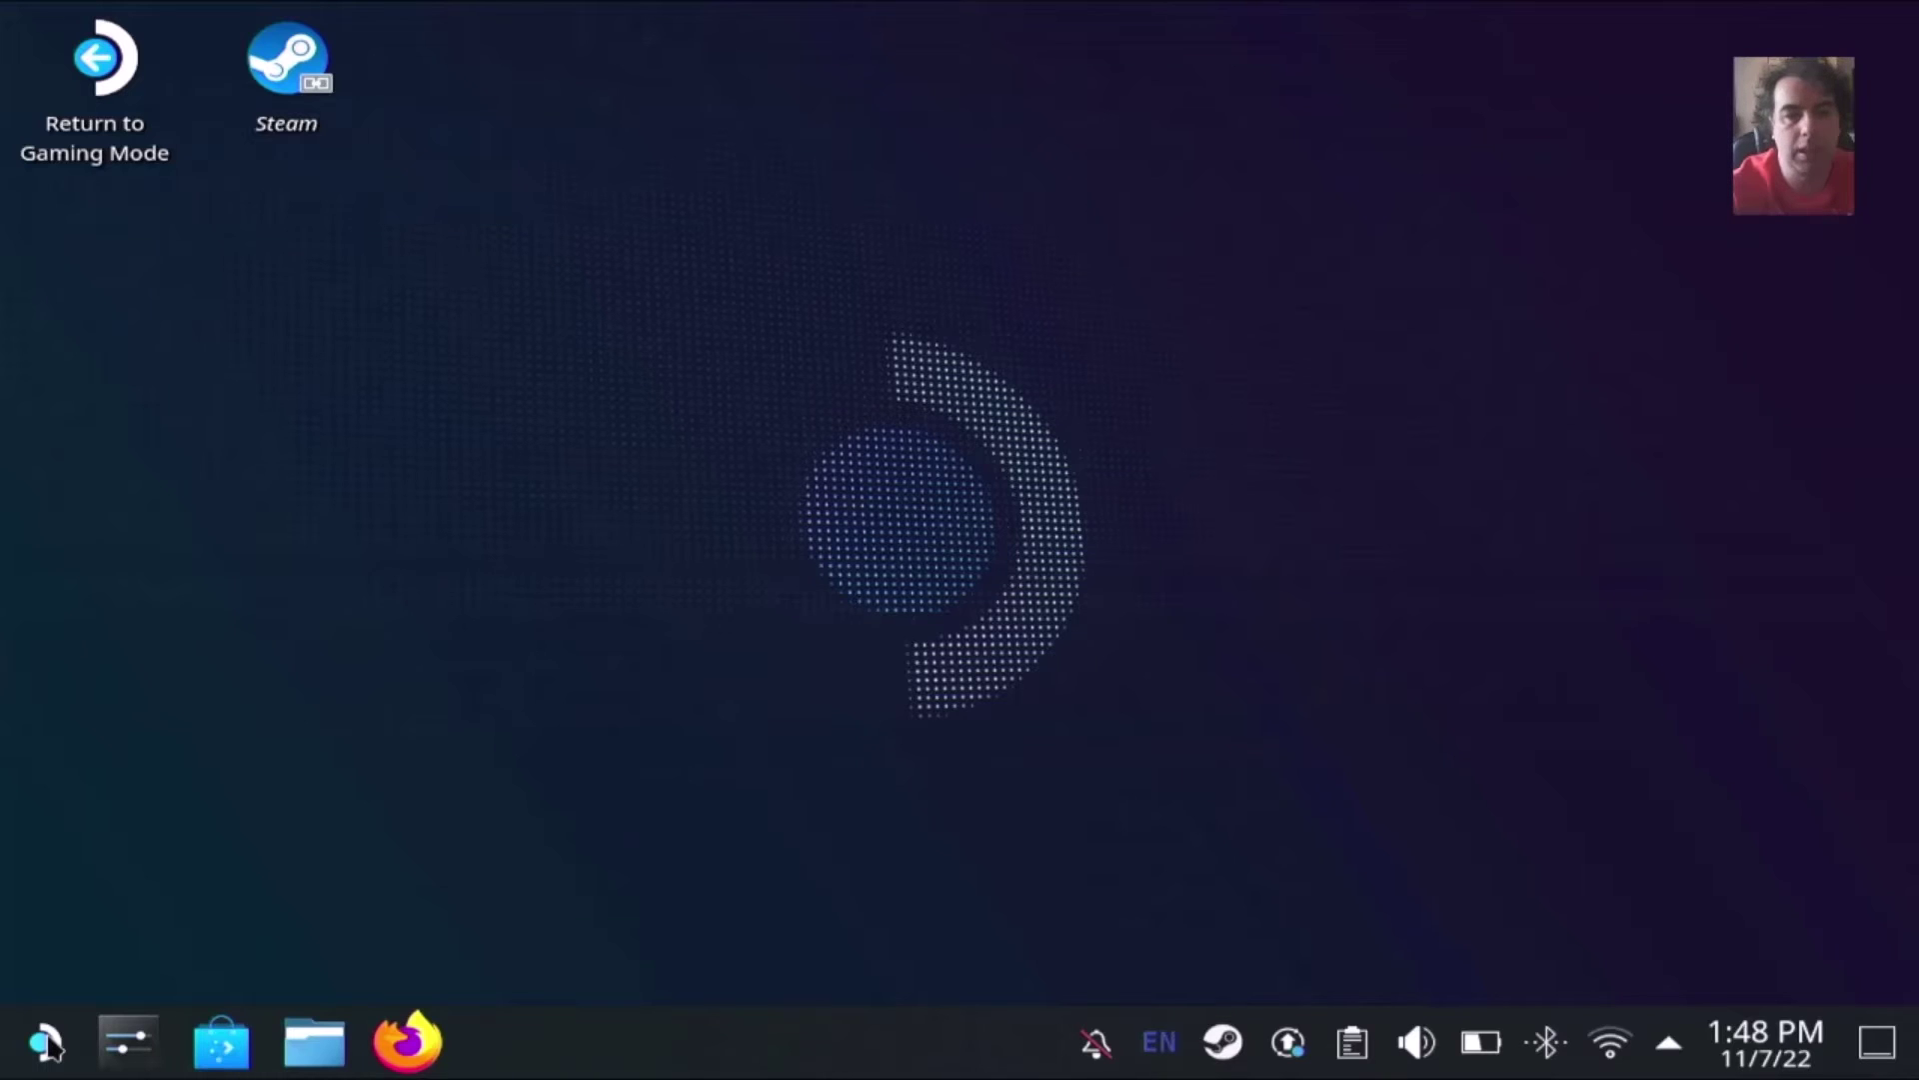
# - Launch Discover from the Application Launcher and let its Featured page load
pyautogui.click(45, 1043)
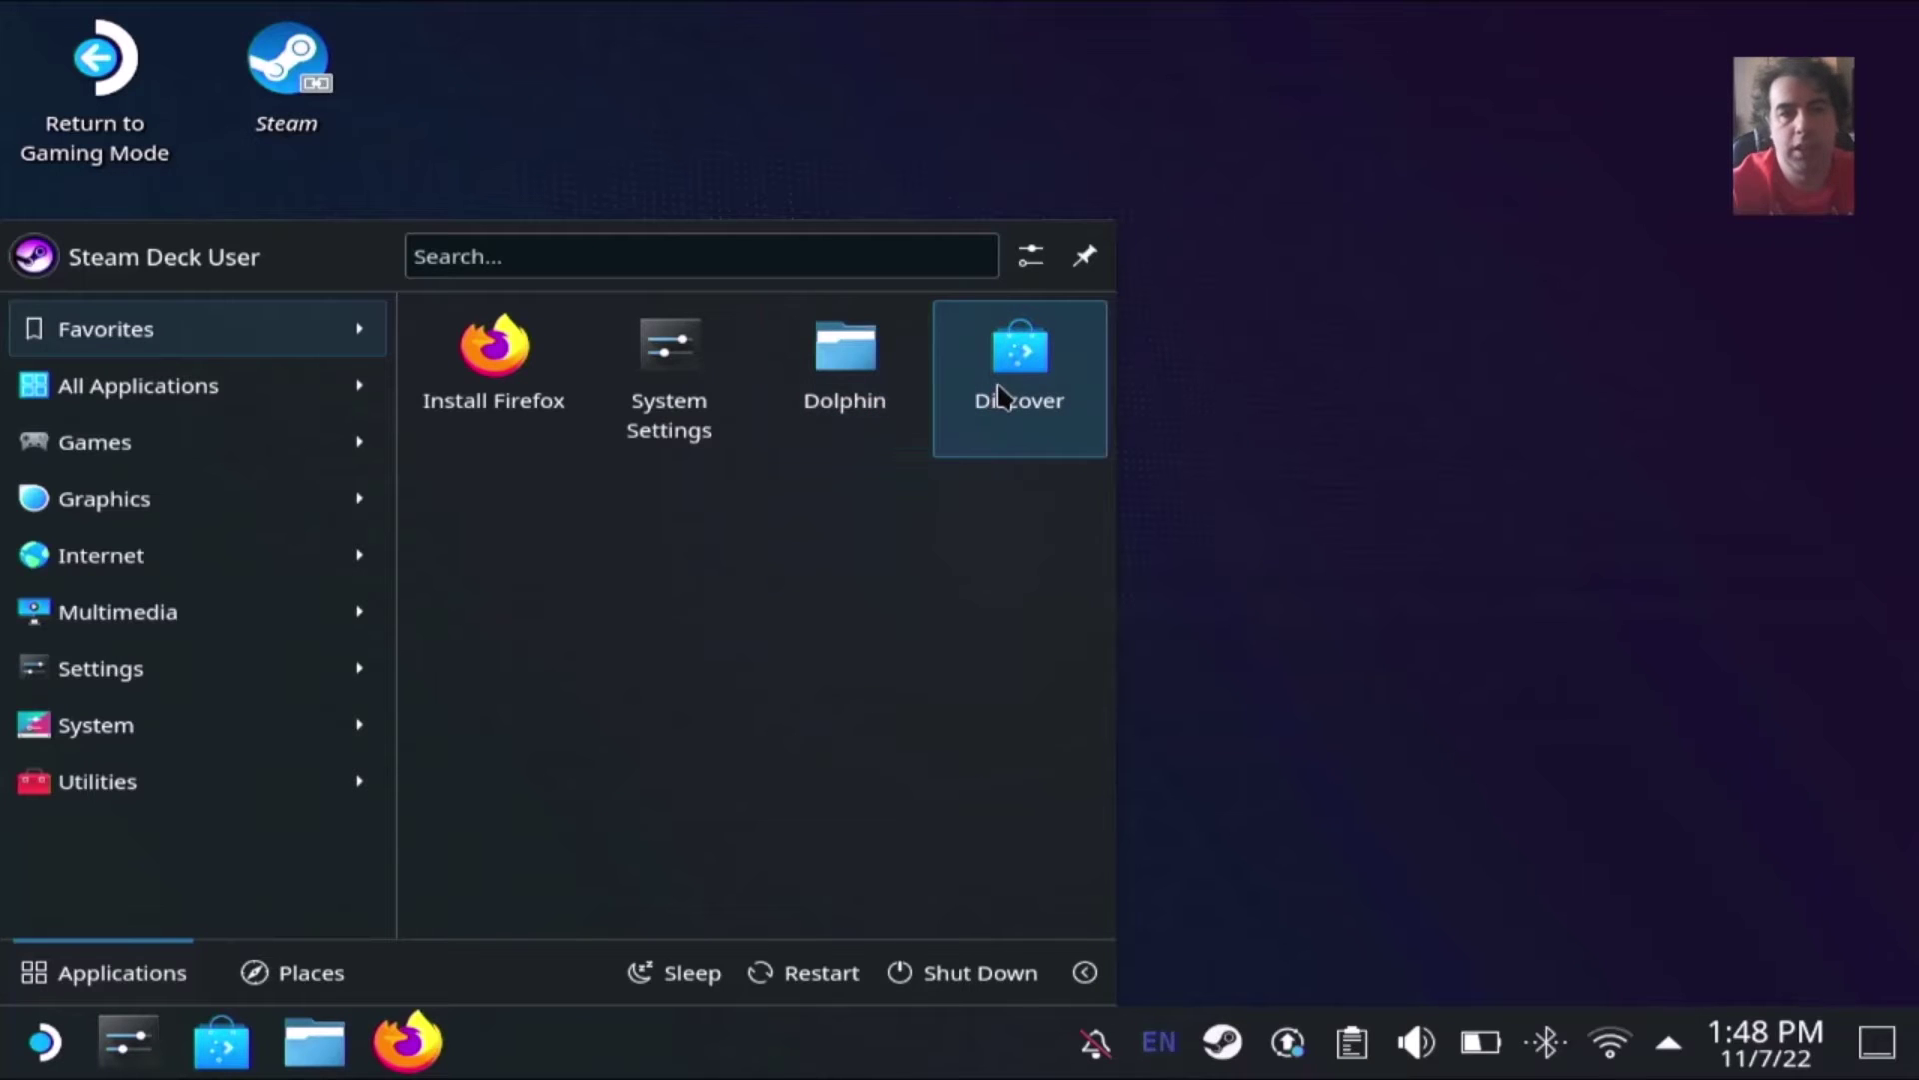
pyautogui.click(1003, 397)
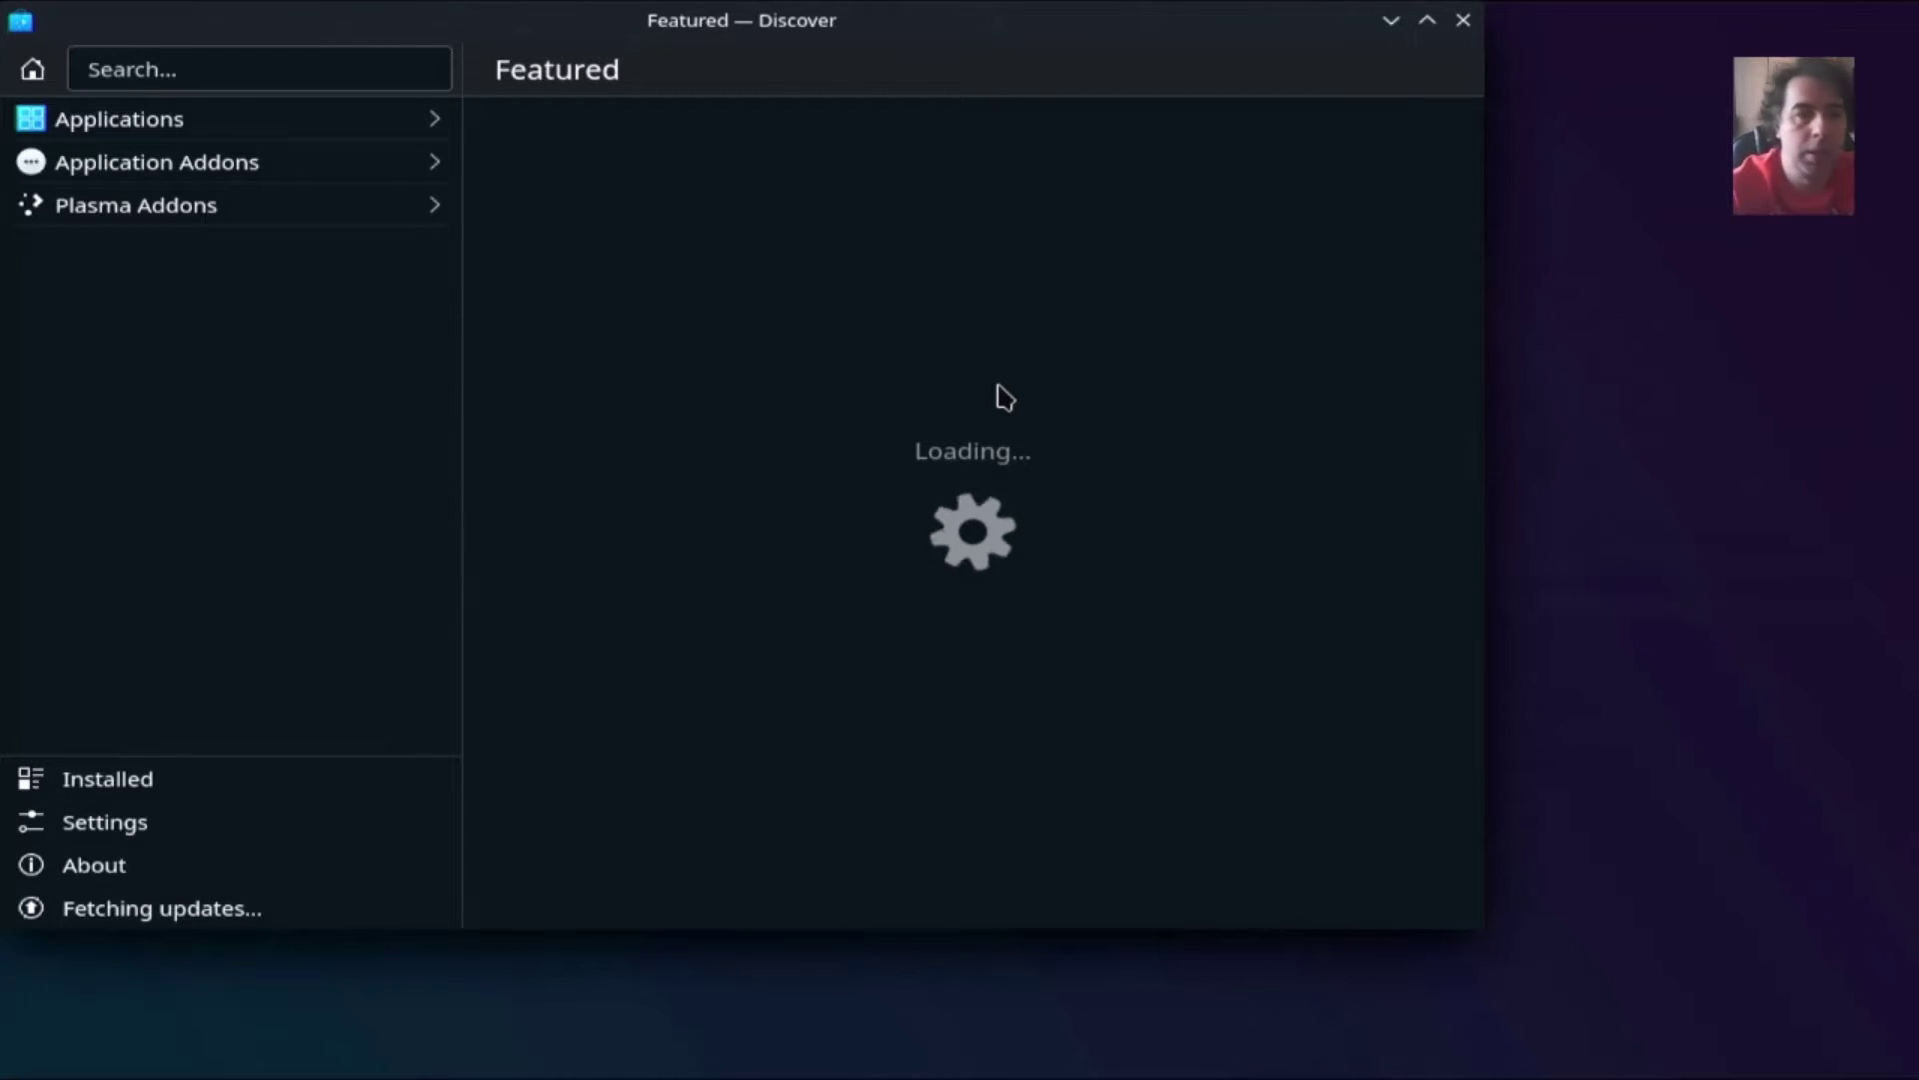
pyautogui.moveTo(13, 1073)
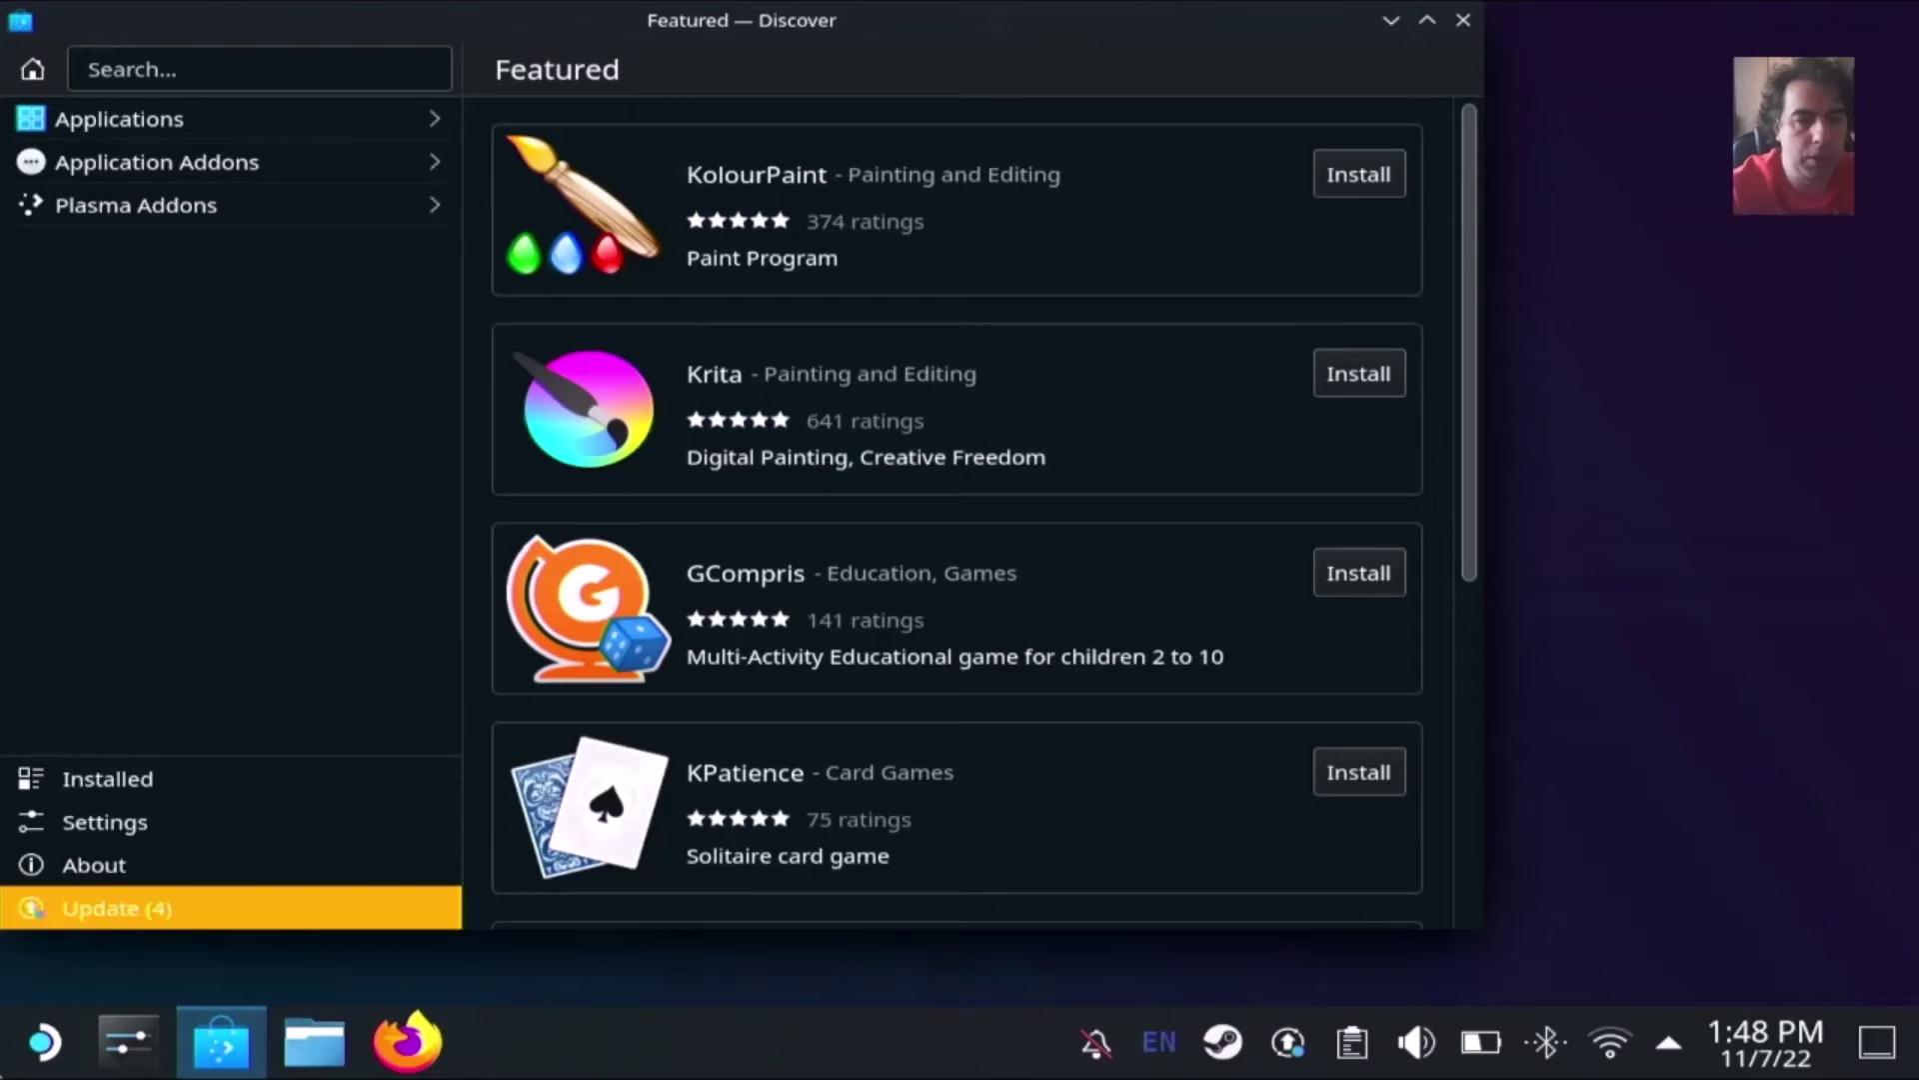
pyautogui.click(31, 1069)
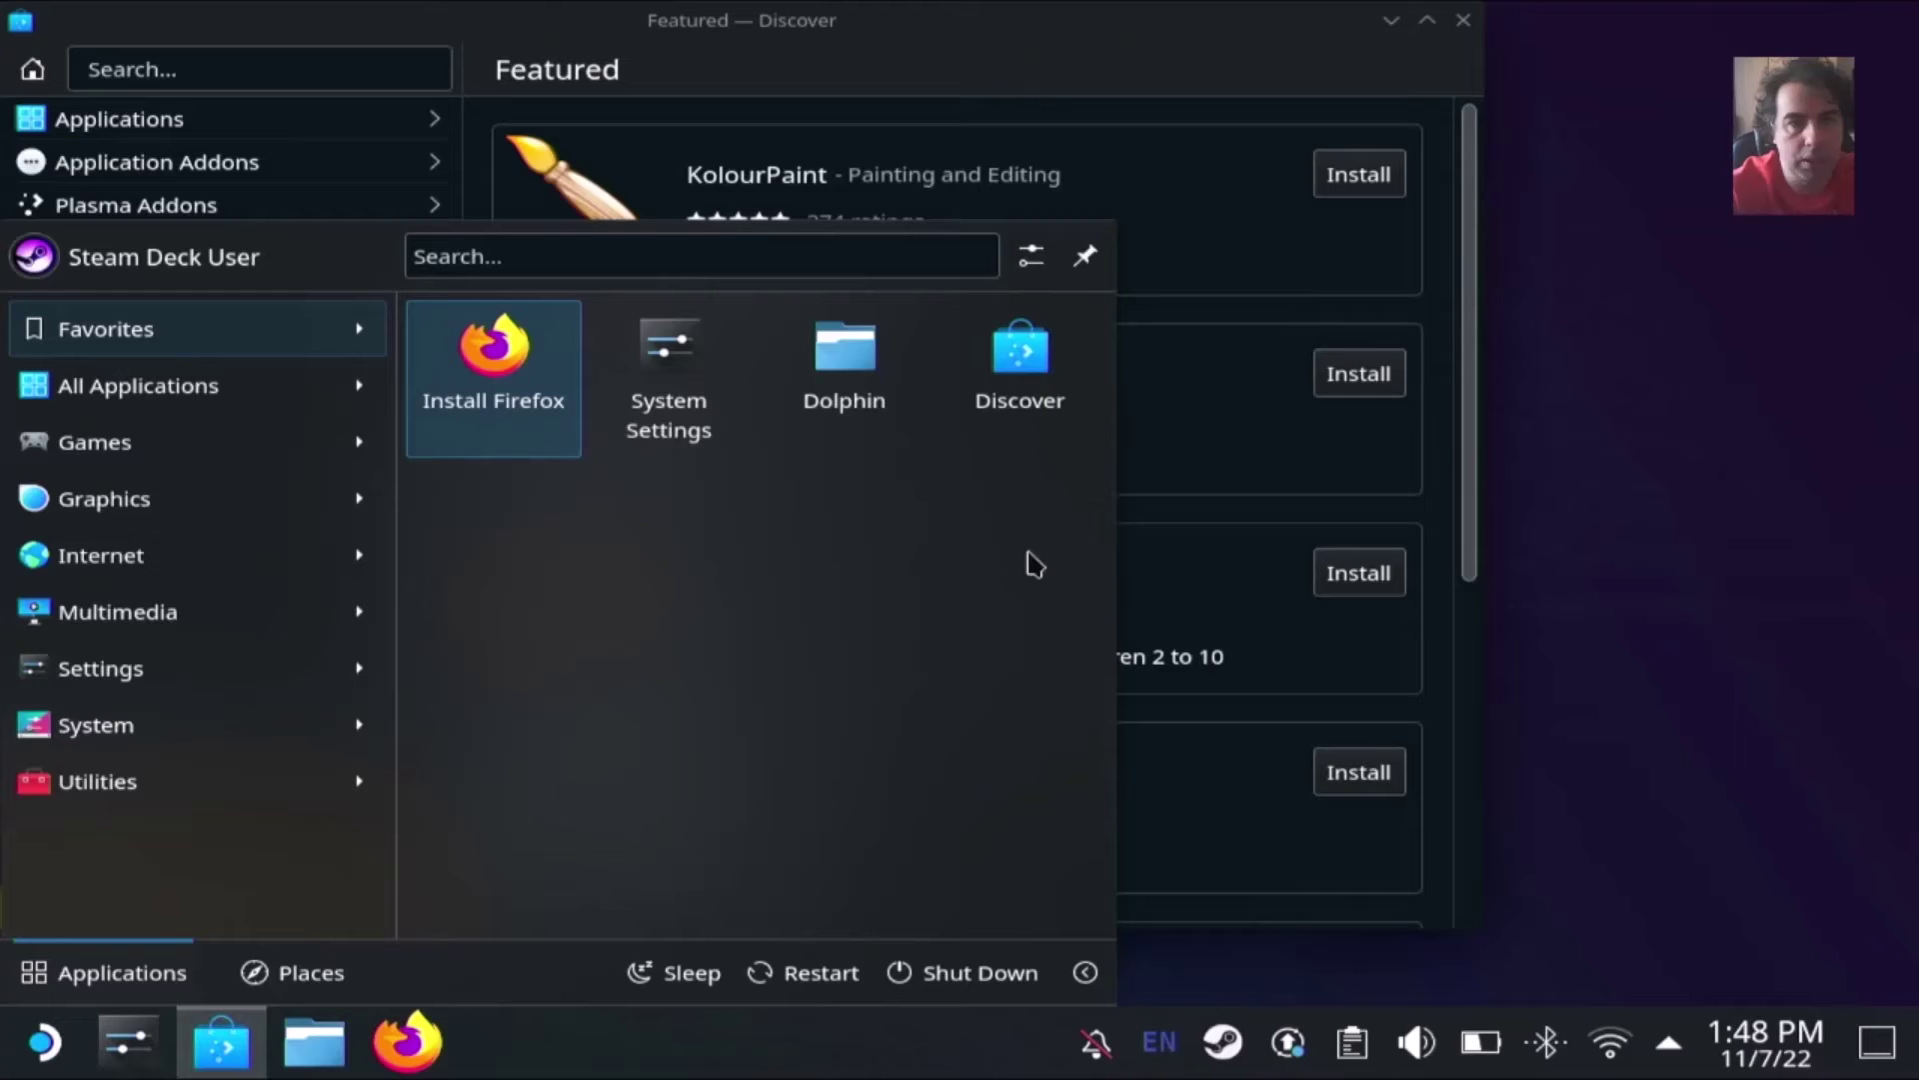
pyautogui.click(1123, 75)
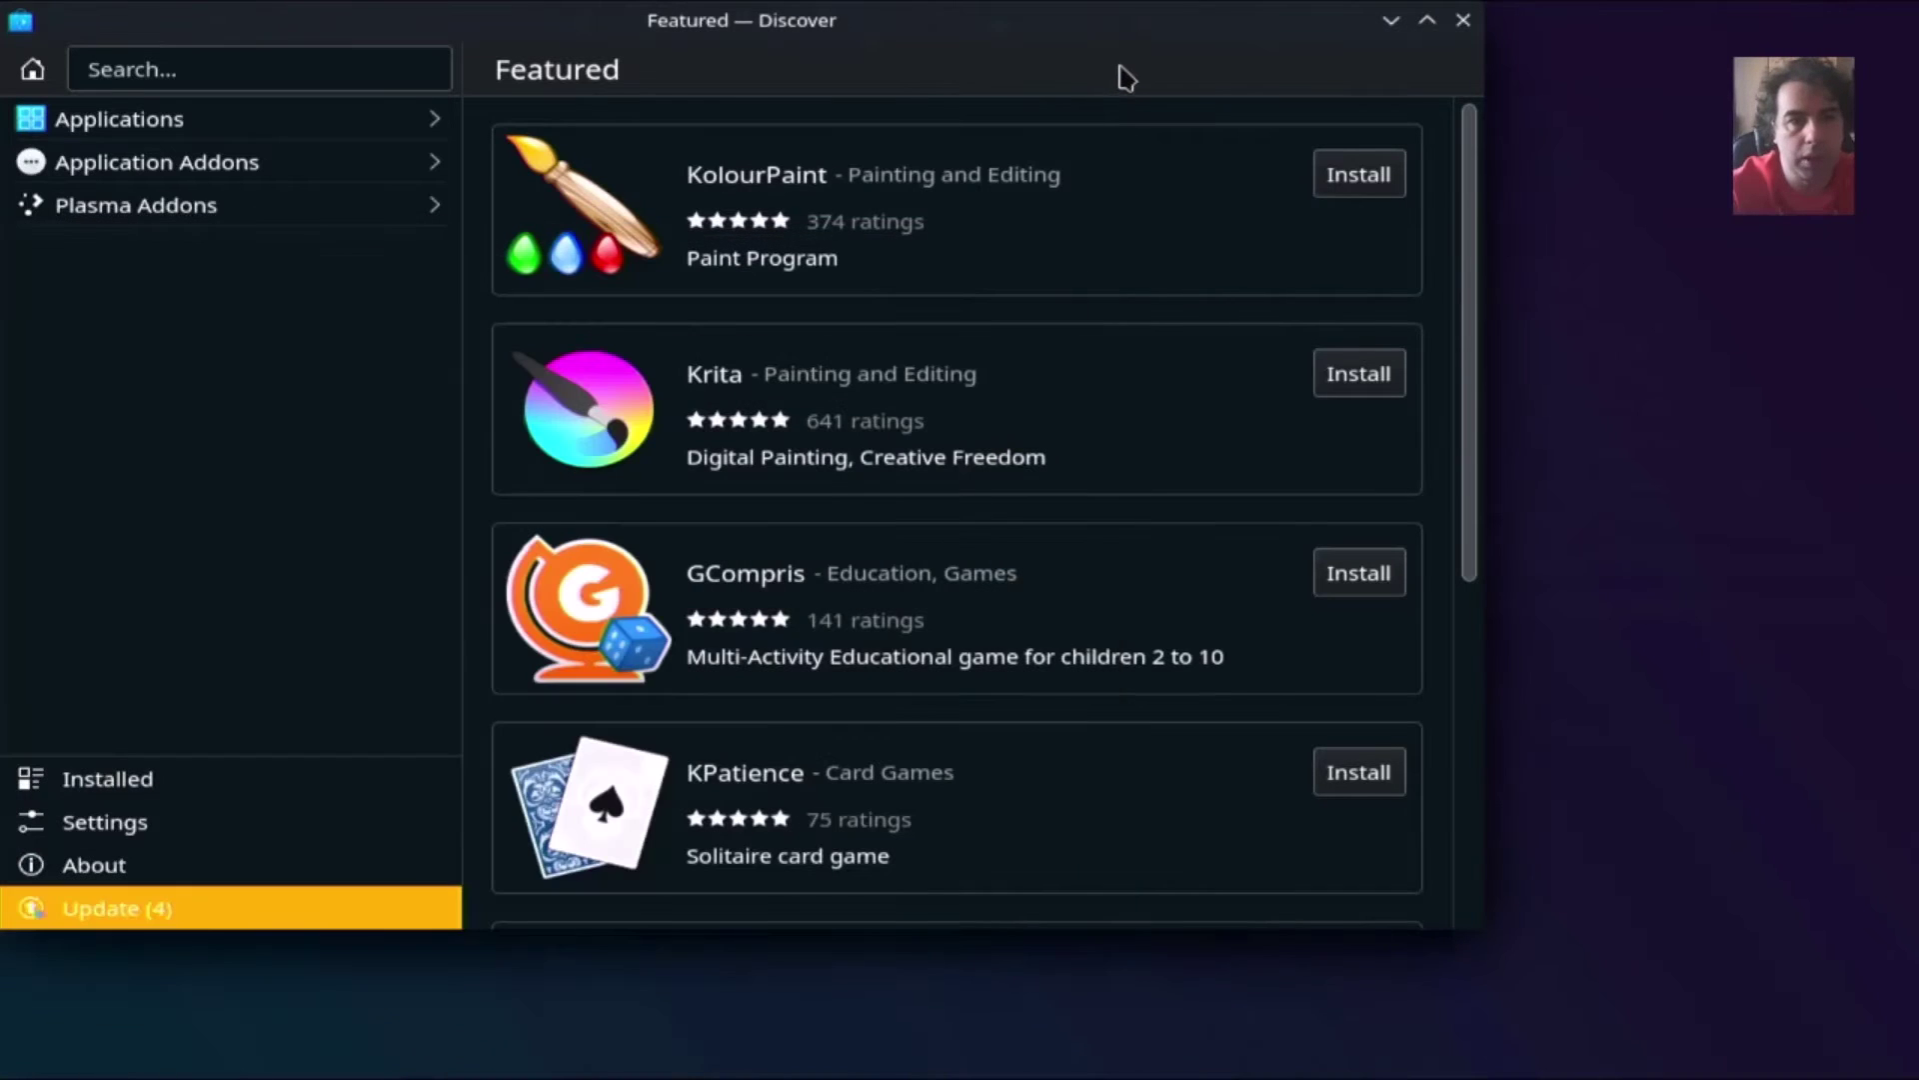
# - Search Discover's catalogue for 'war', then 'pi', to find Warpinator
pyautogui.click(345, 58)
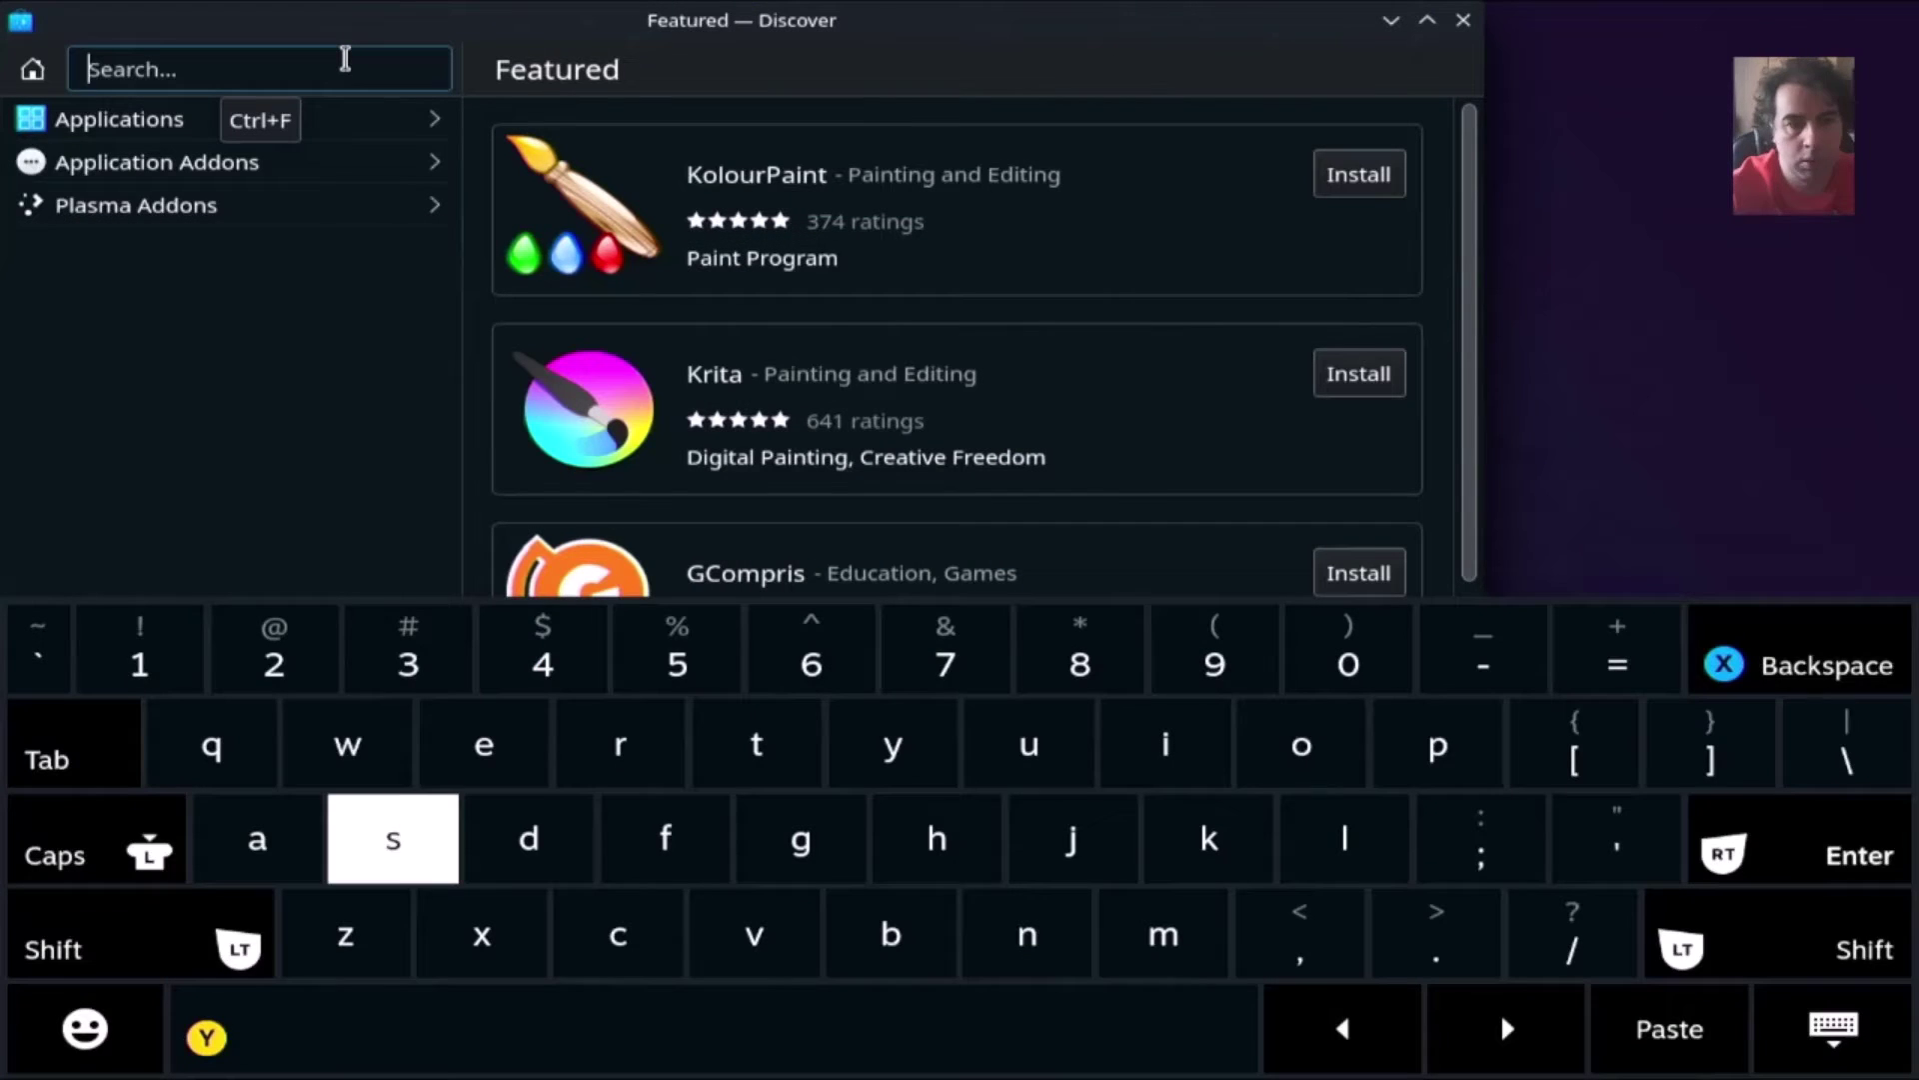
pyautogui.write('wa')
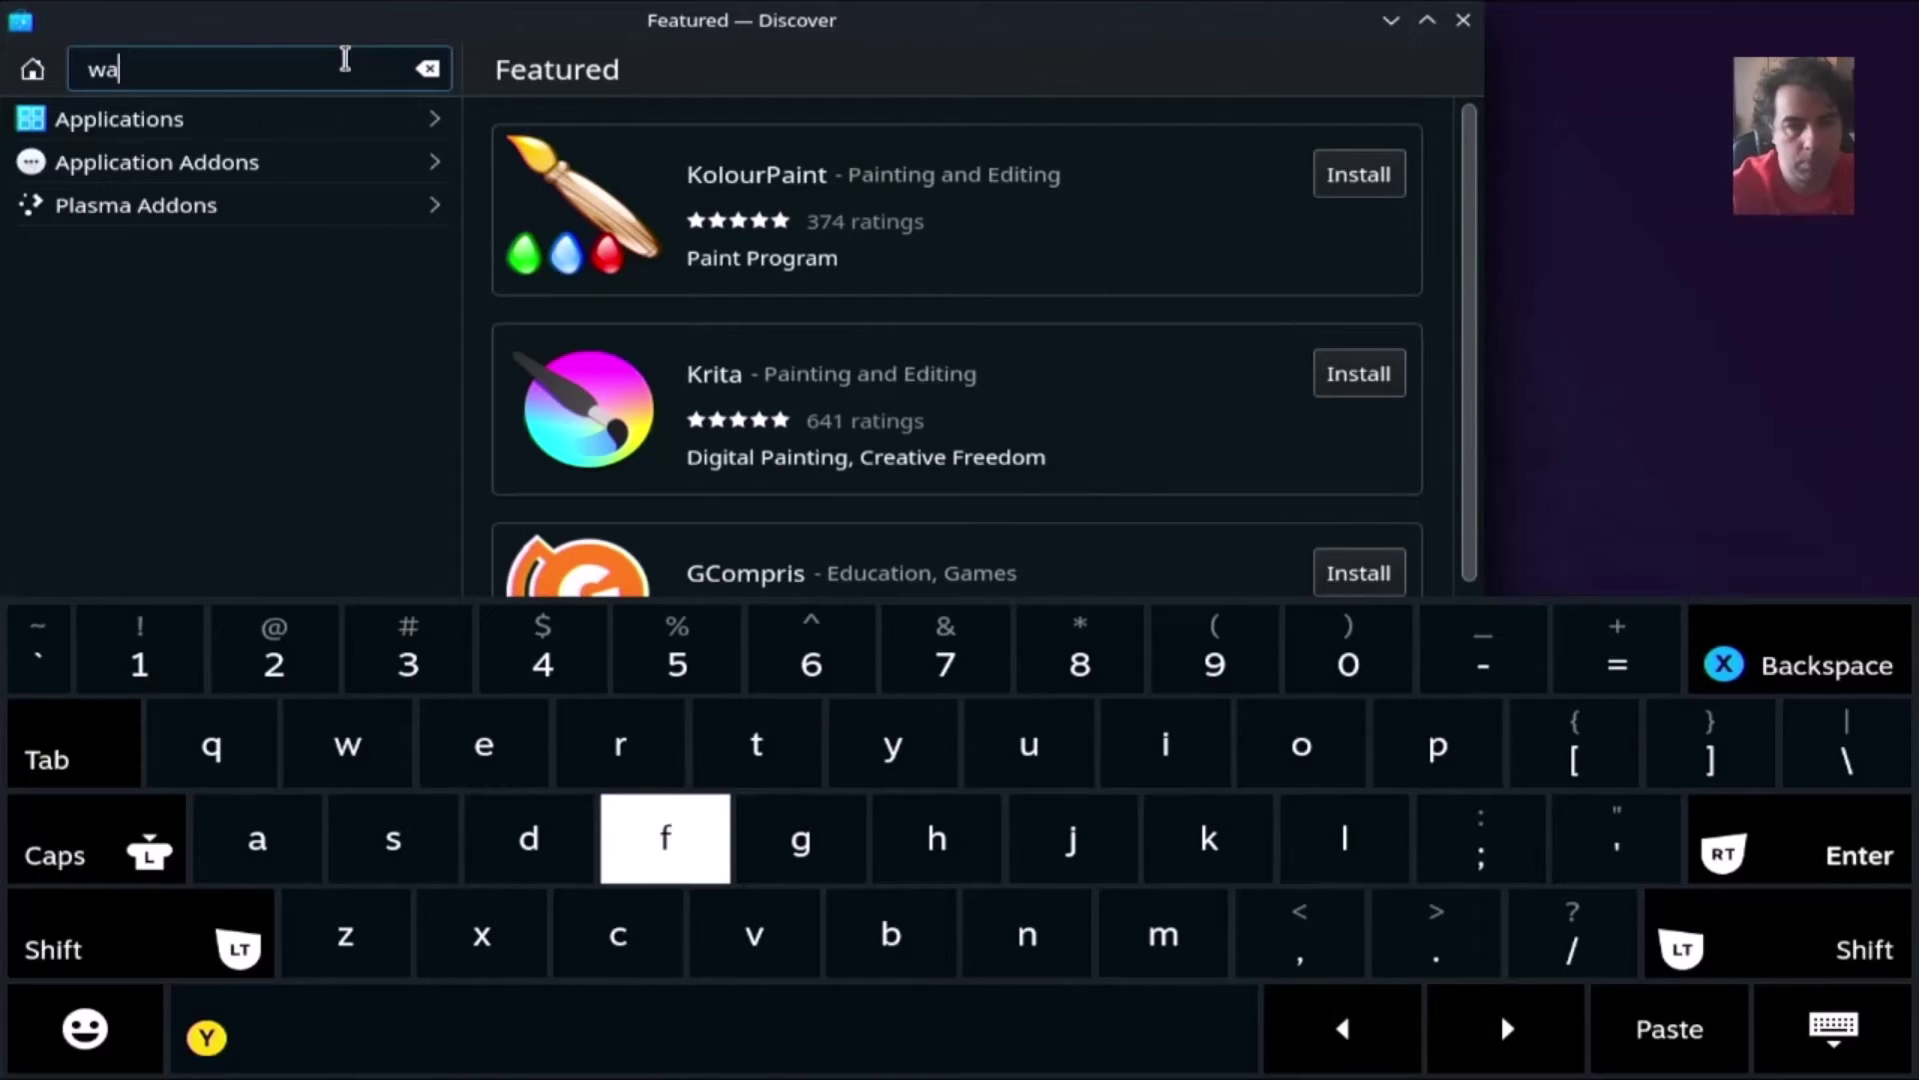
pyautogui.write('r')
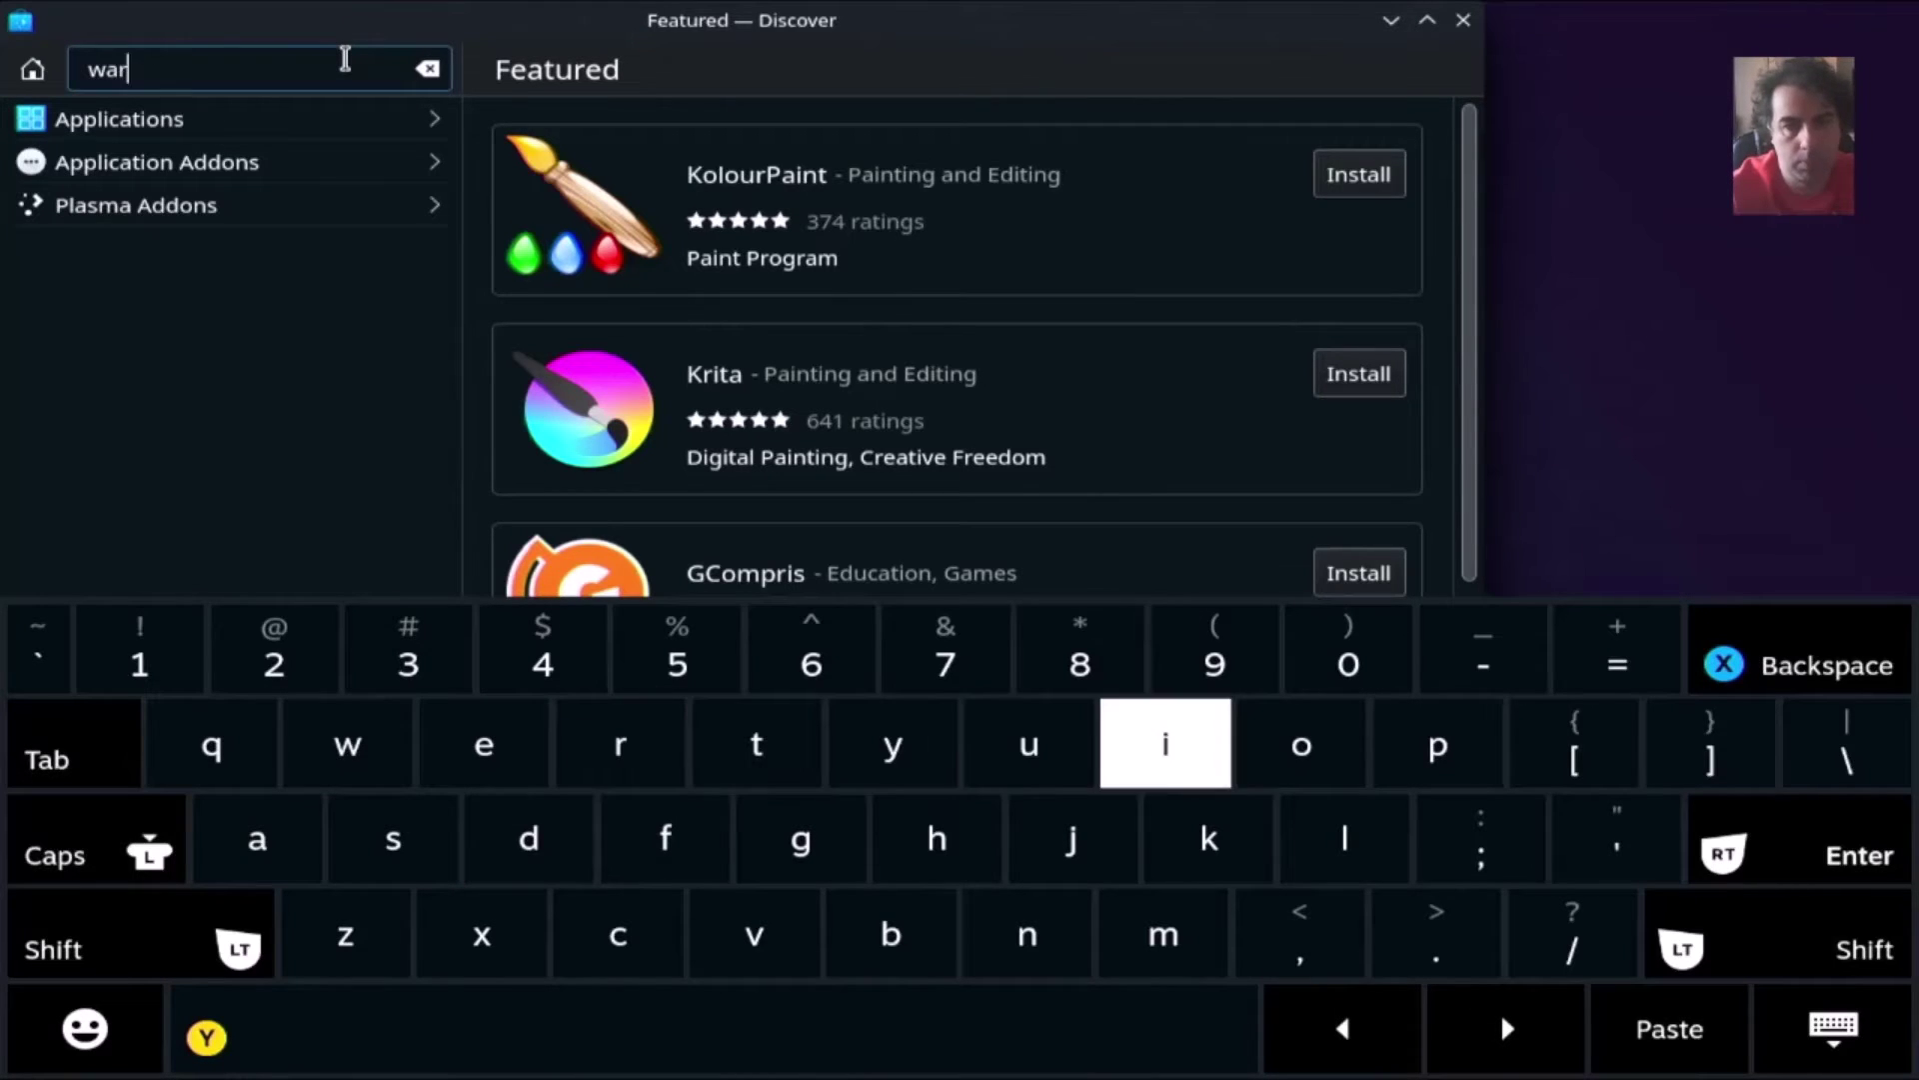
pyautogui.press('BackSpace')
pyautogui.press('BackSpace')
pyautogui.press('BackSpace')
pyautogui.write('pi')
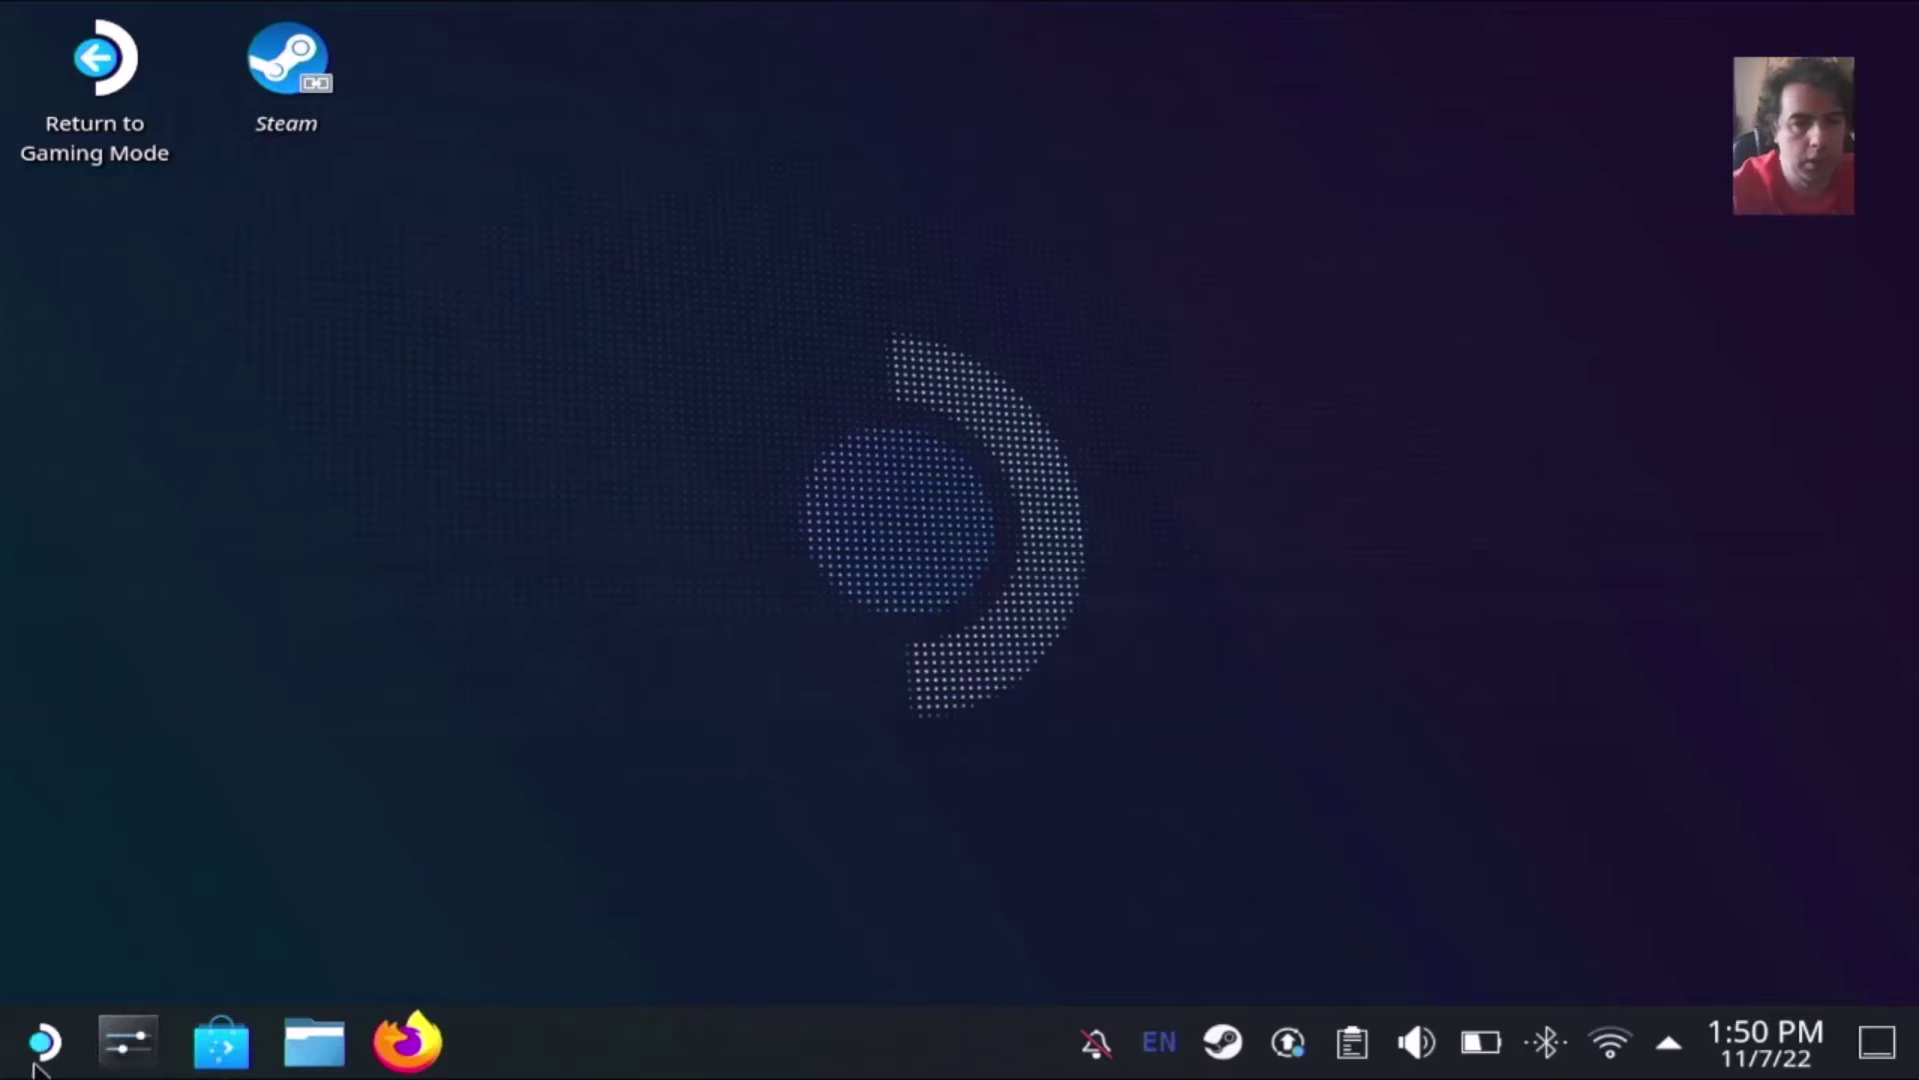
# - Scroll the launcher's All Applications list down to W and launch Warpinator
pyautogui.click(40, 1064)
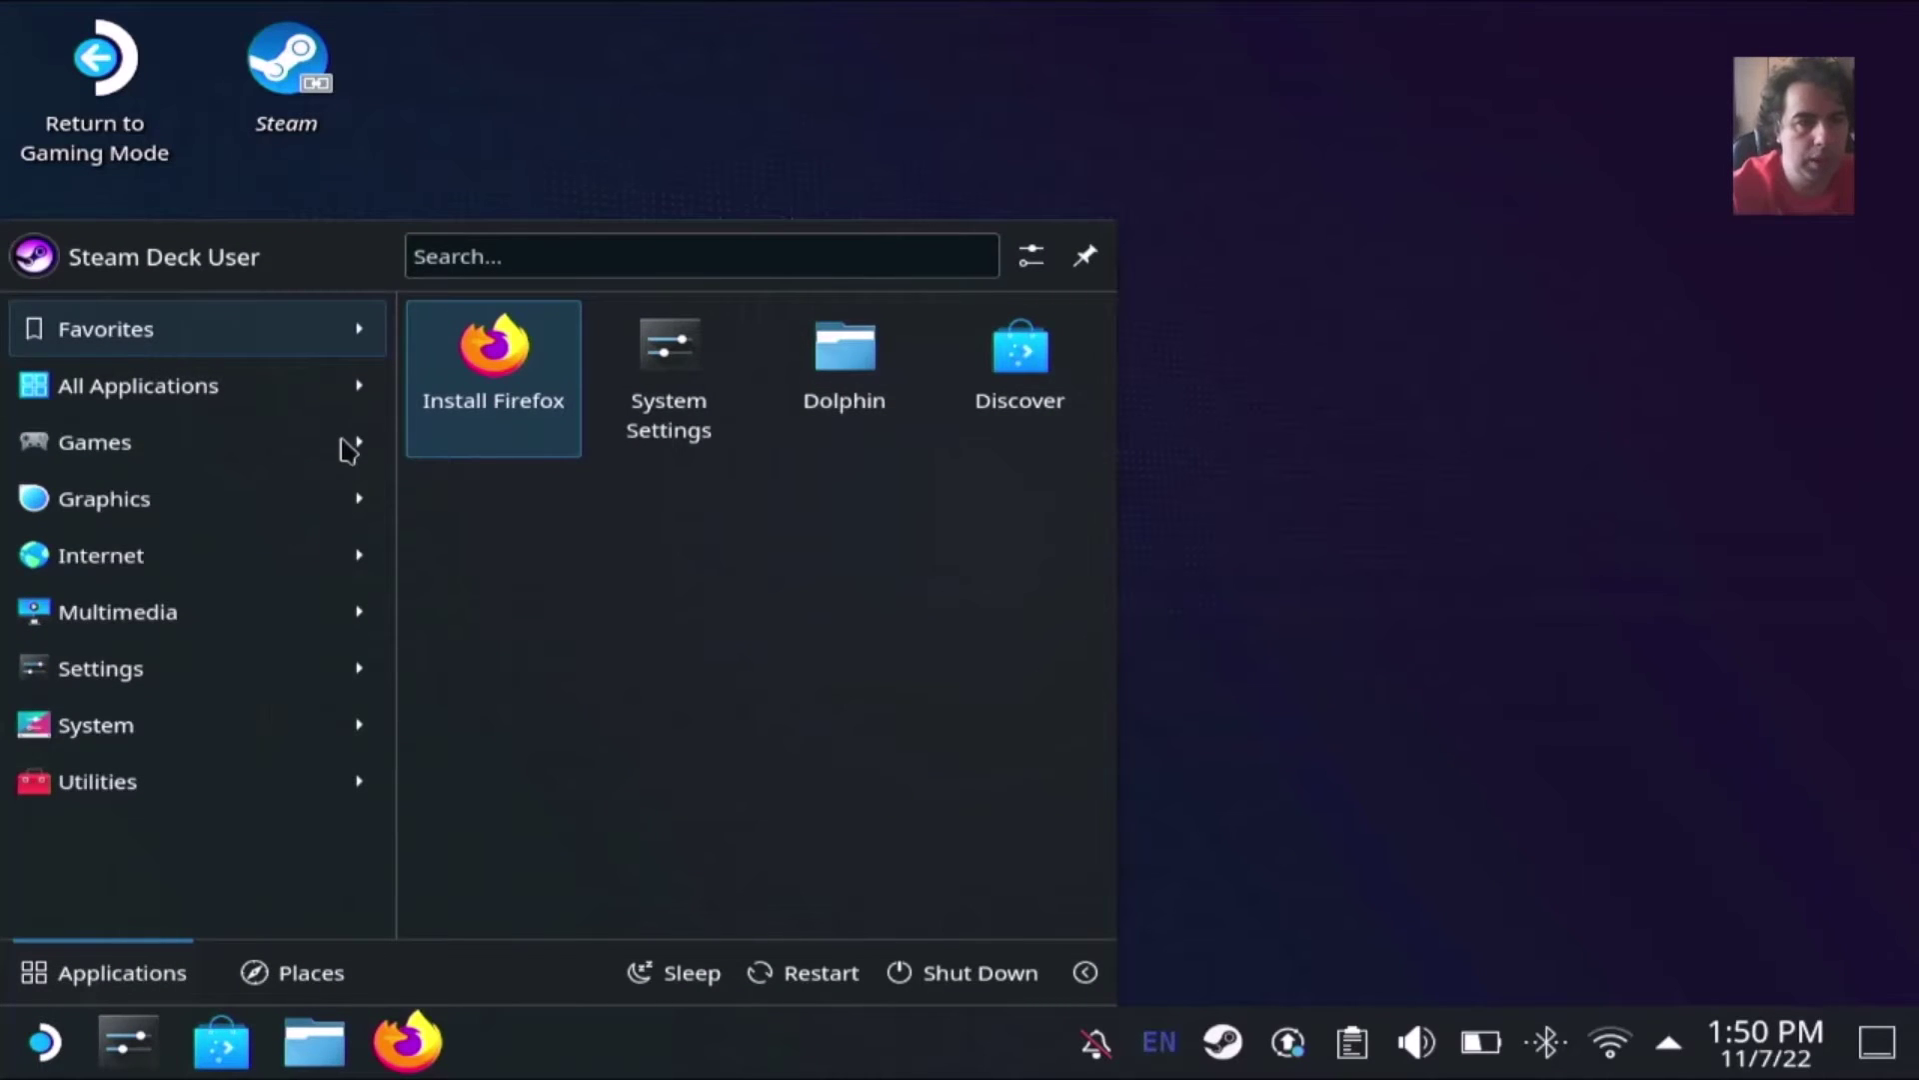
pyautogui.moveTo(354, 383)
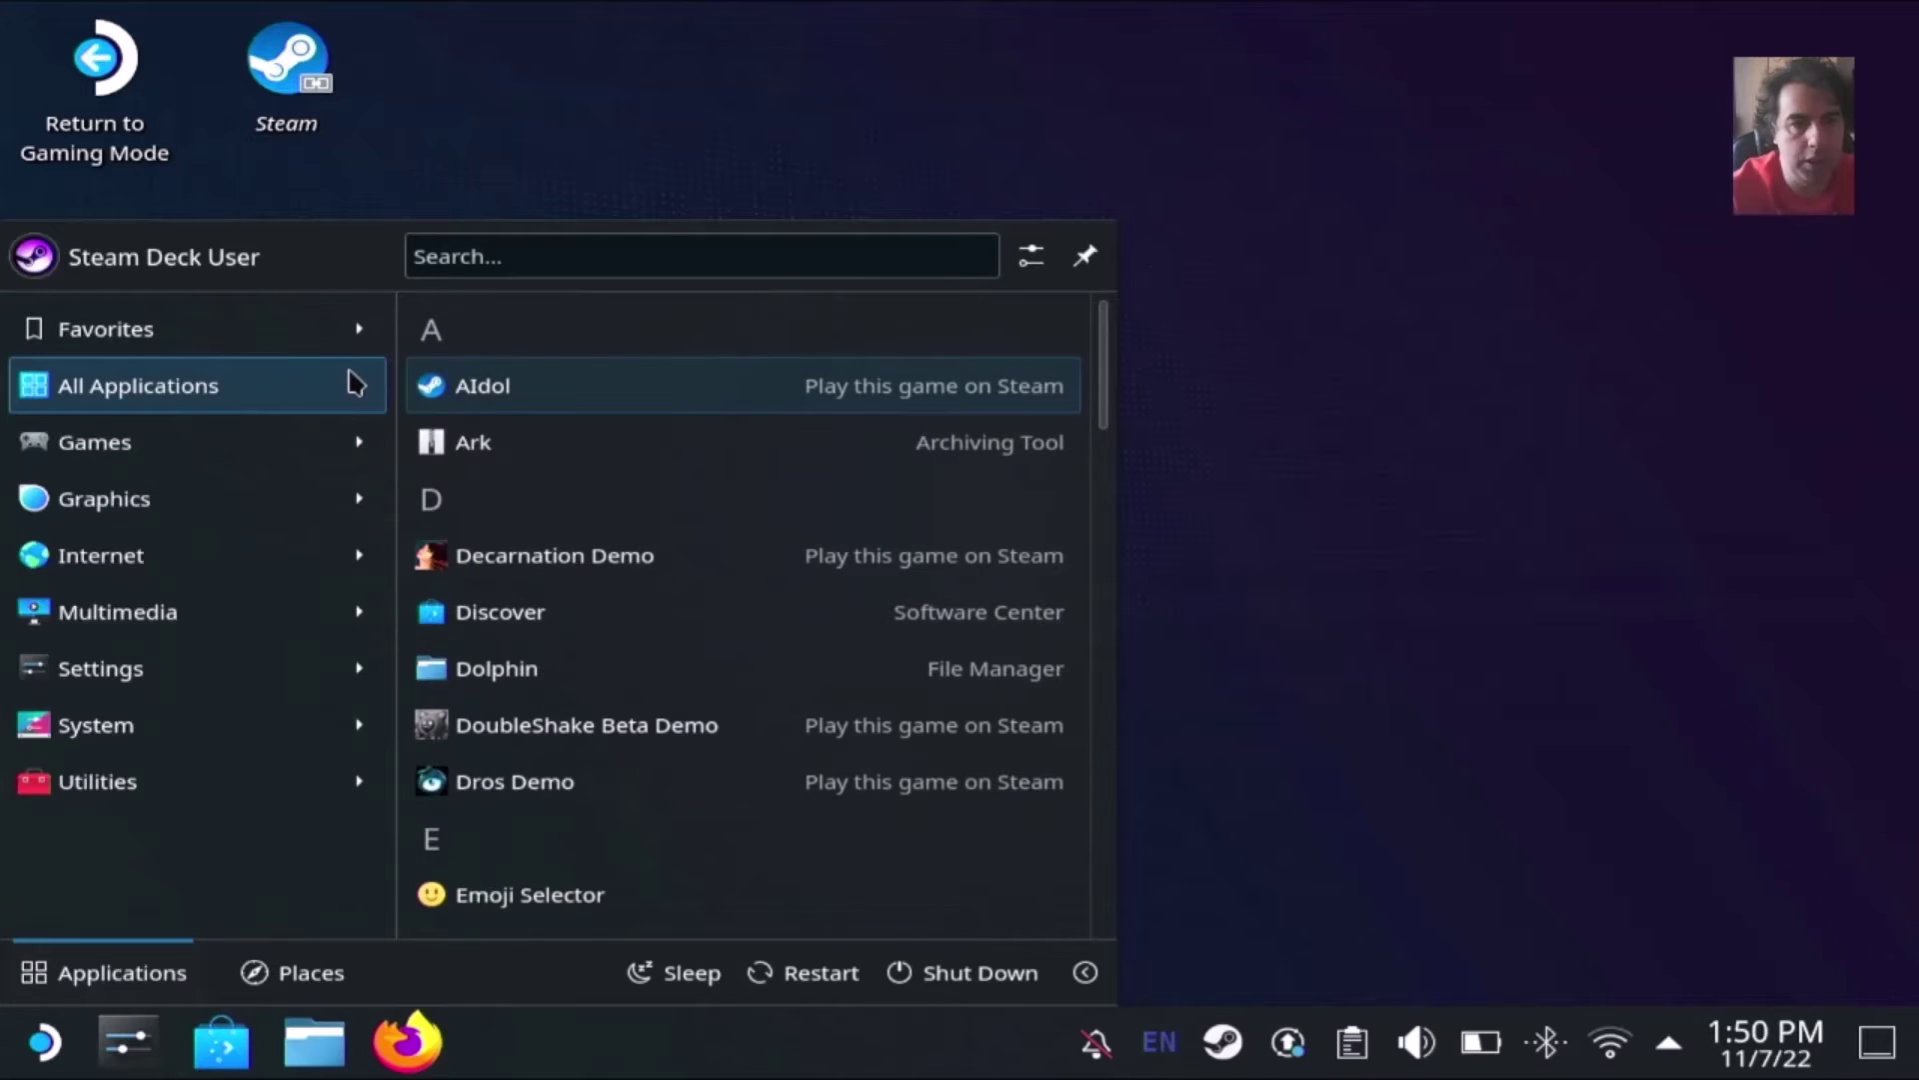
pyautogui.moveTo(1103, 364); pyautogui.dragTo(1143, 933)
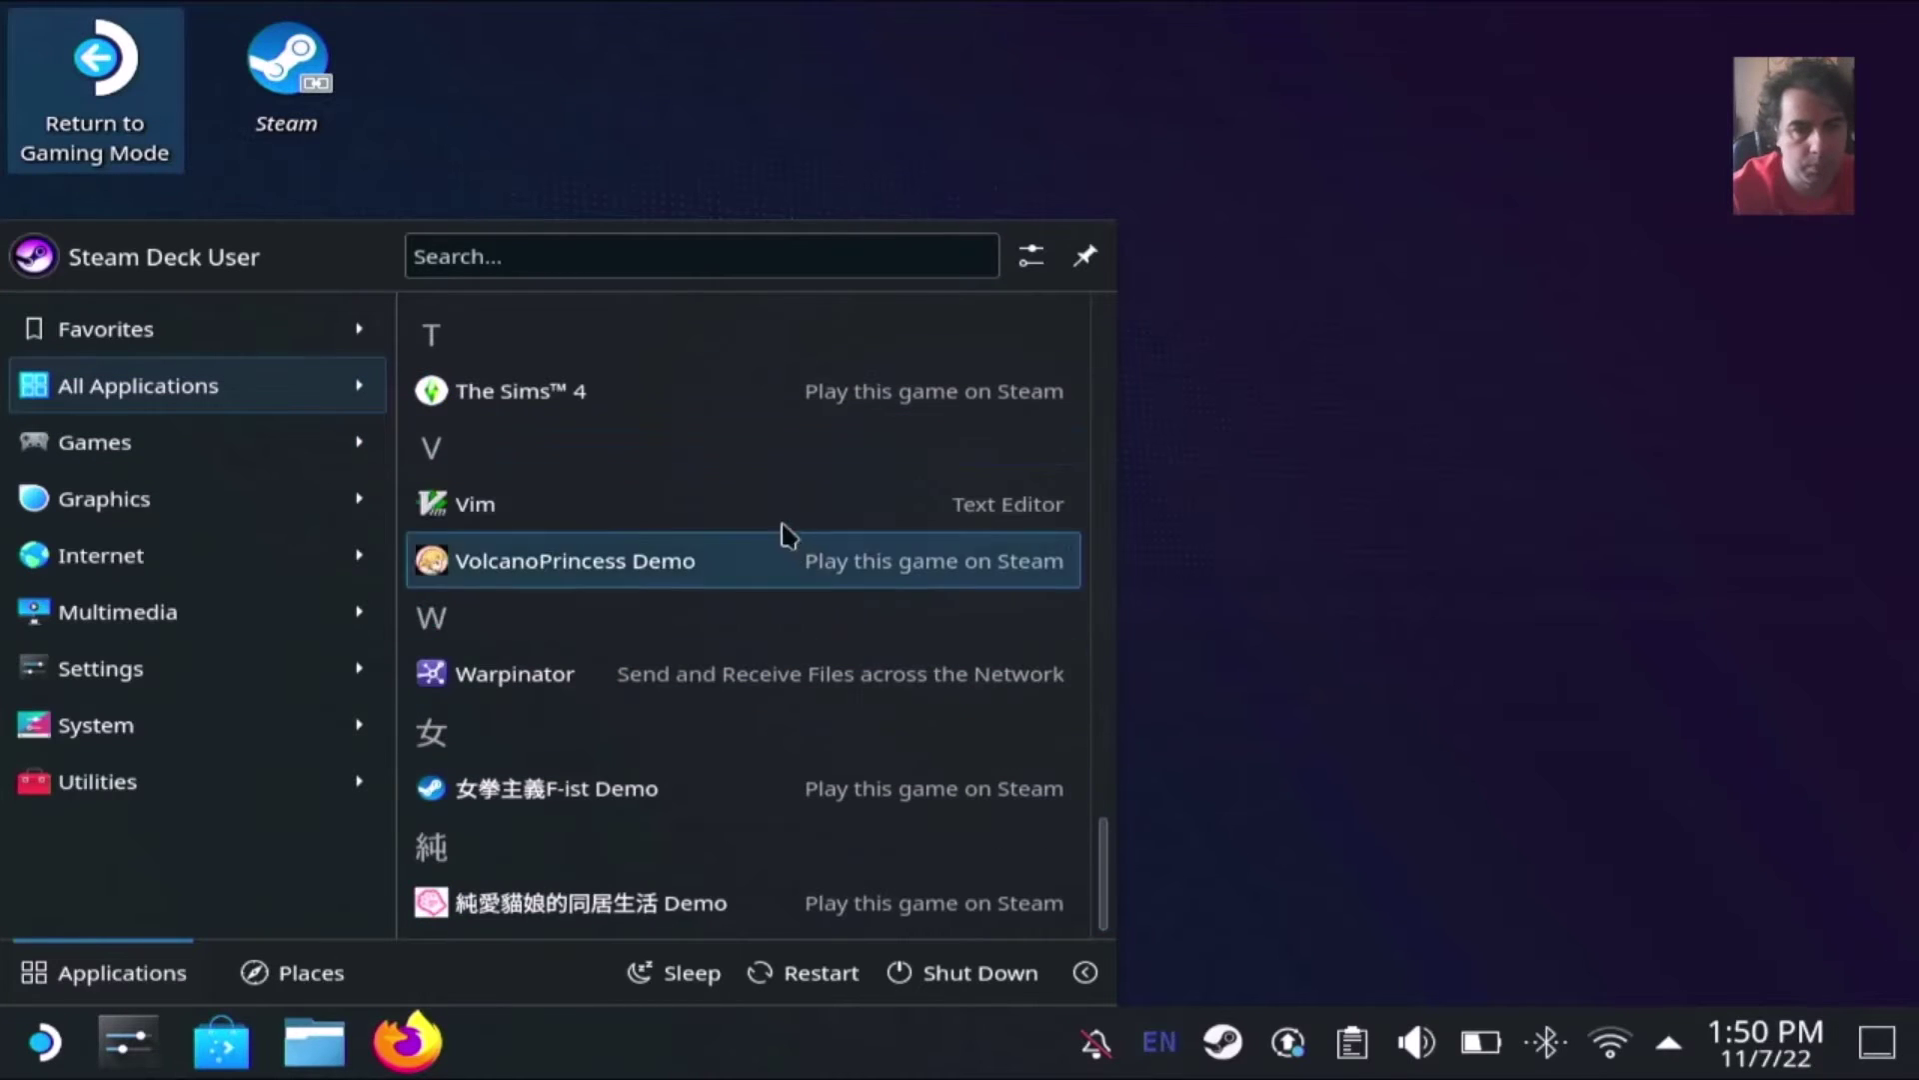
pyautogui.click(755, 650)
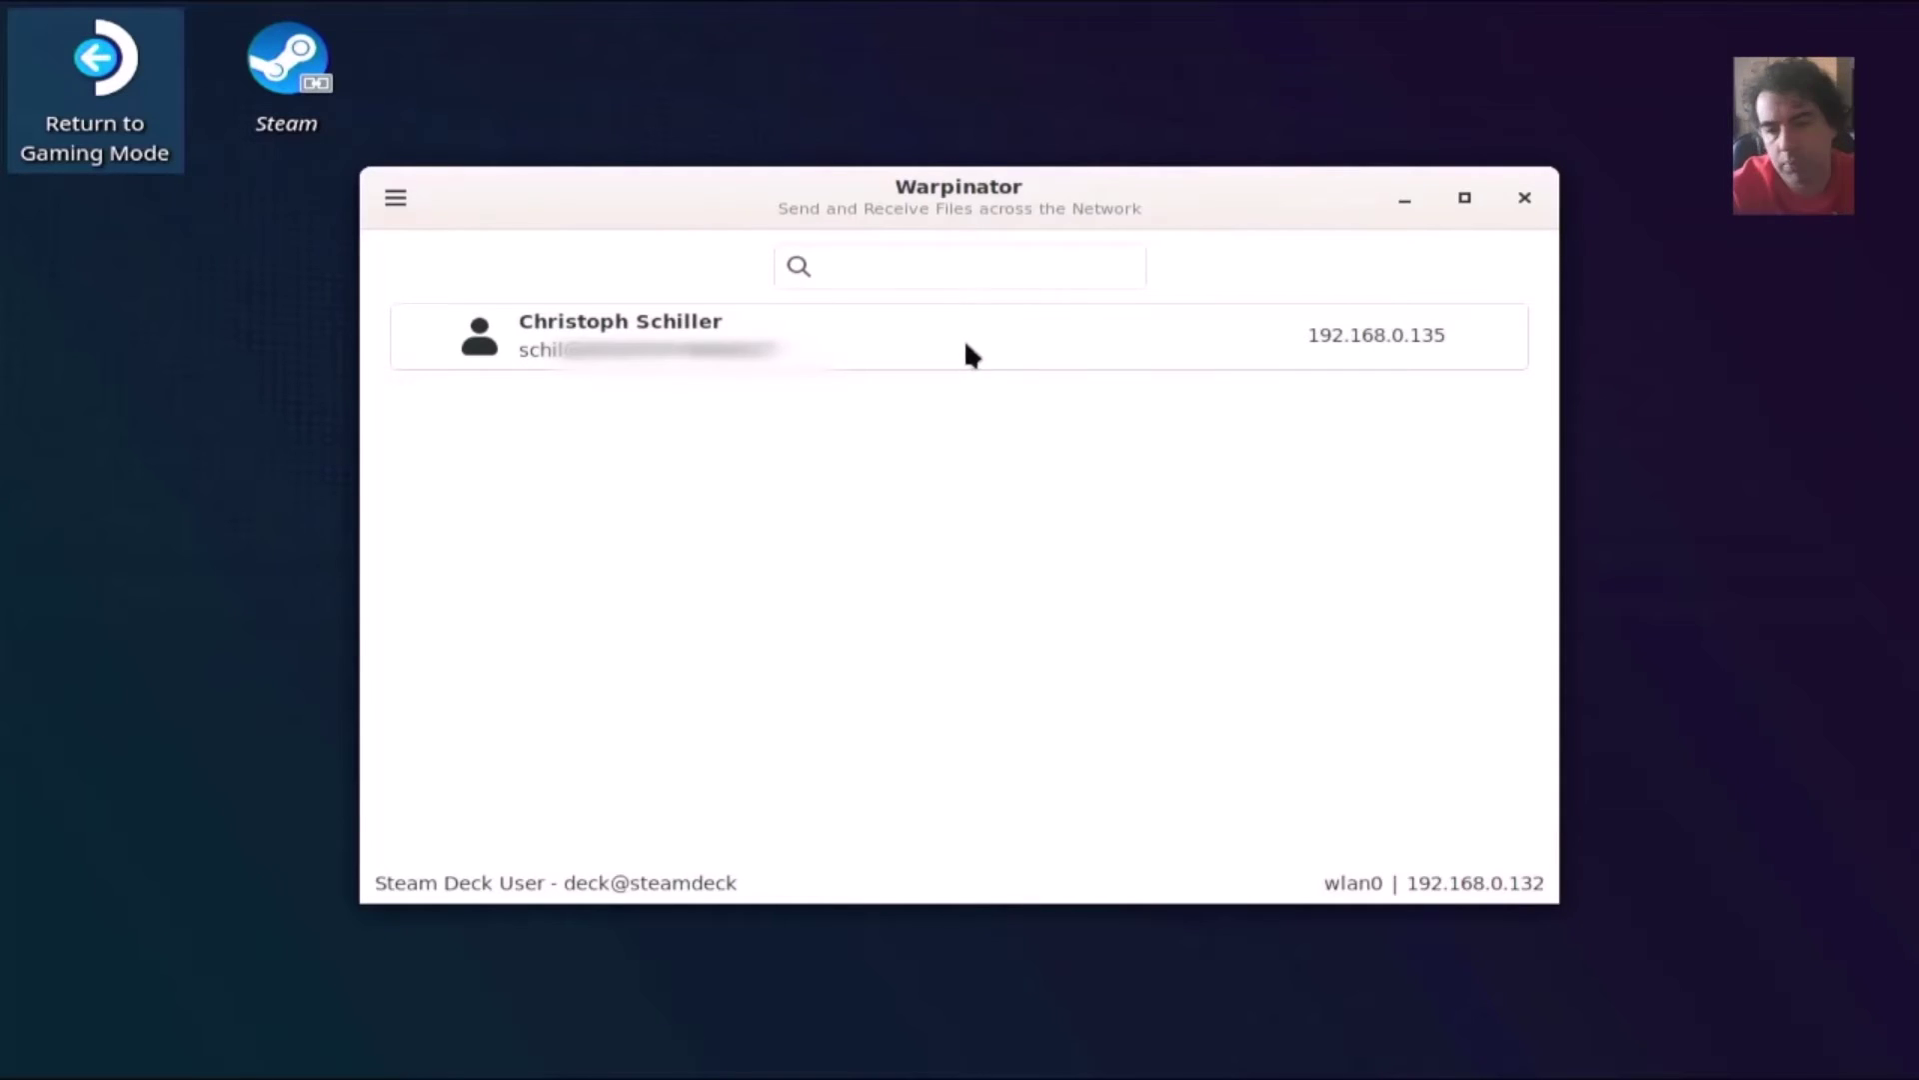
# - Open the 192.168.0.135 PC's transfer page, try Send files > Browse..., then cancel the chooser
pyautogui.click(950, 302)
pyautogui.click(1516, 338)
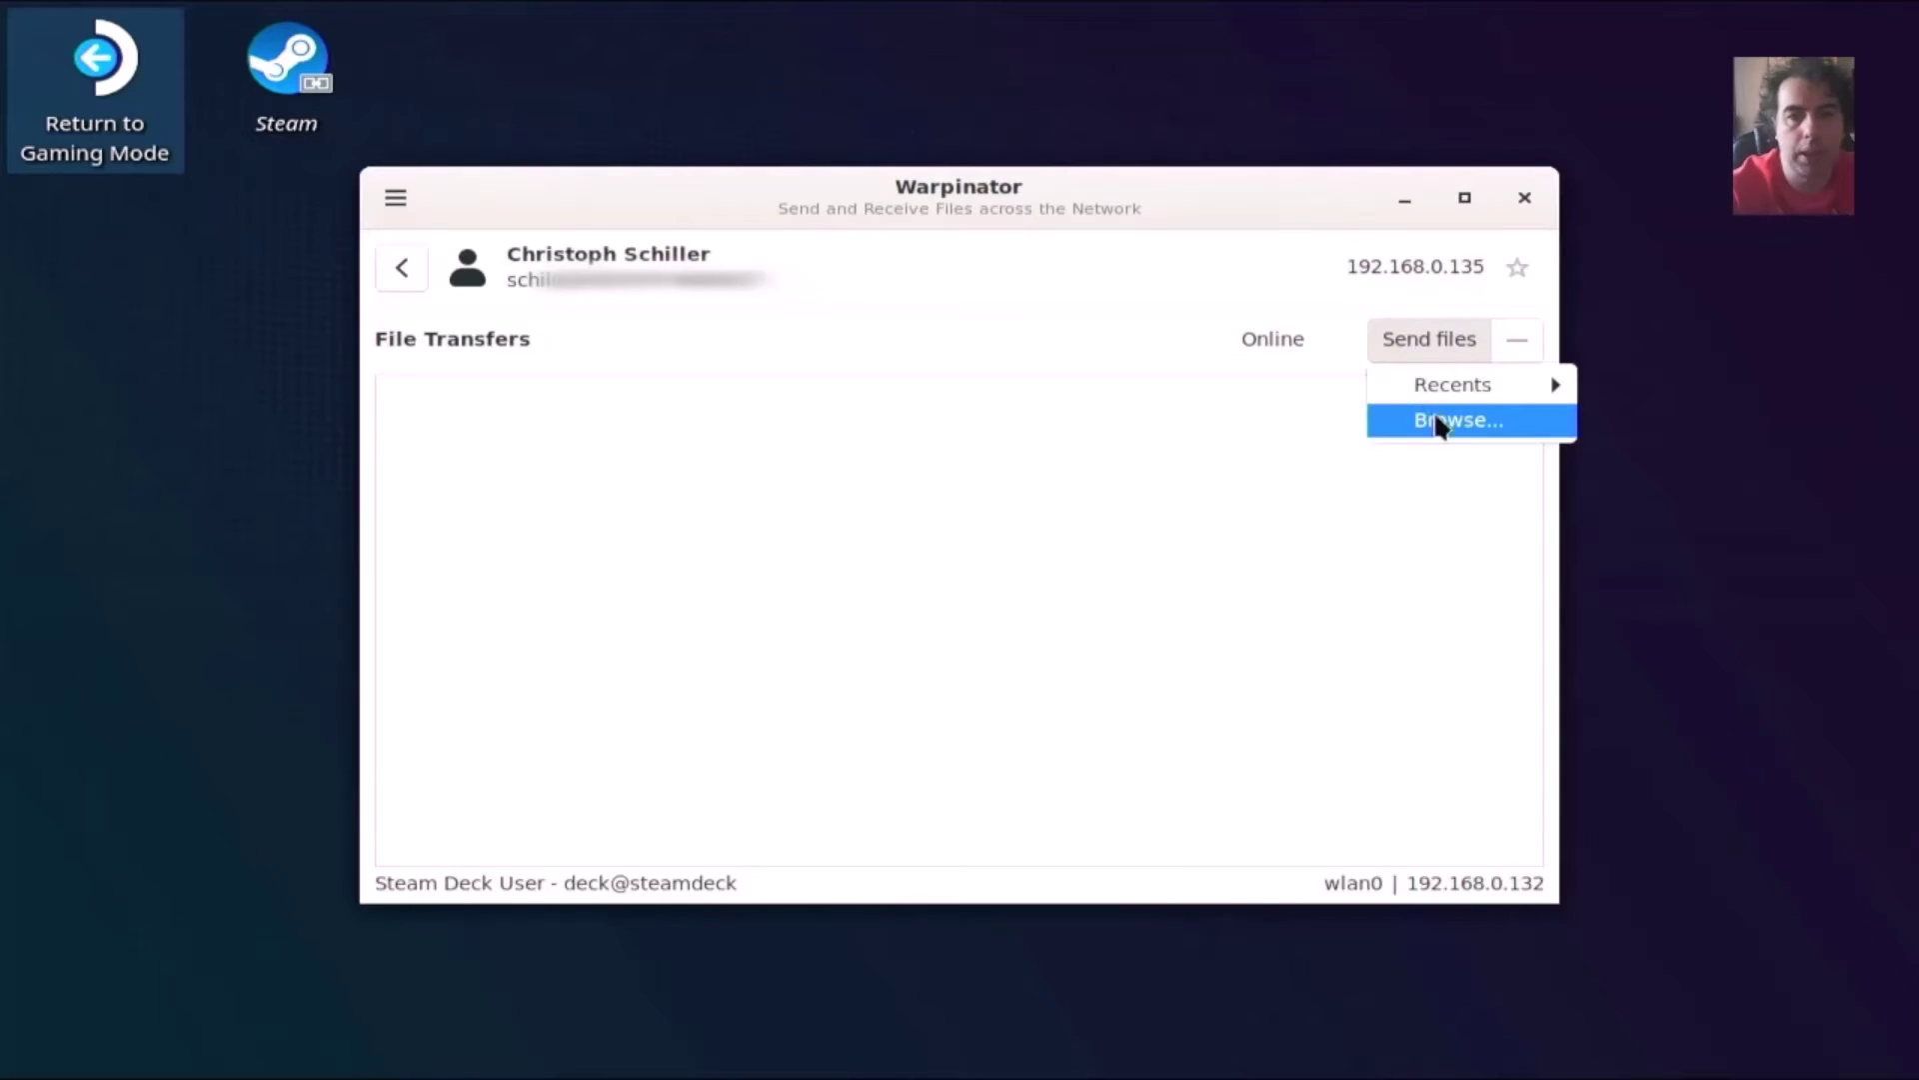
pyautogui.click(1427, 411)
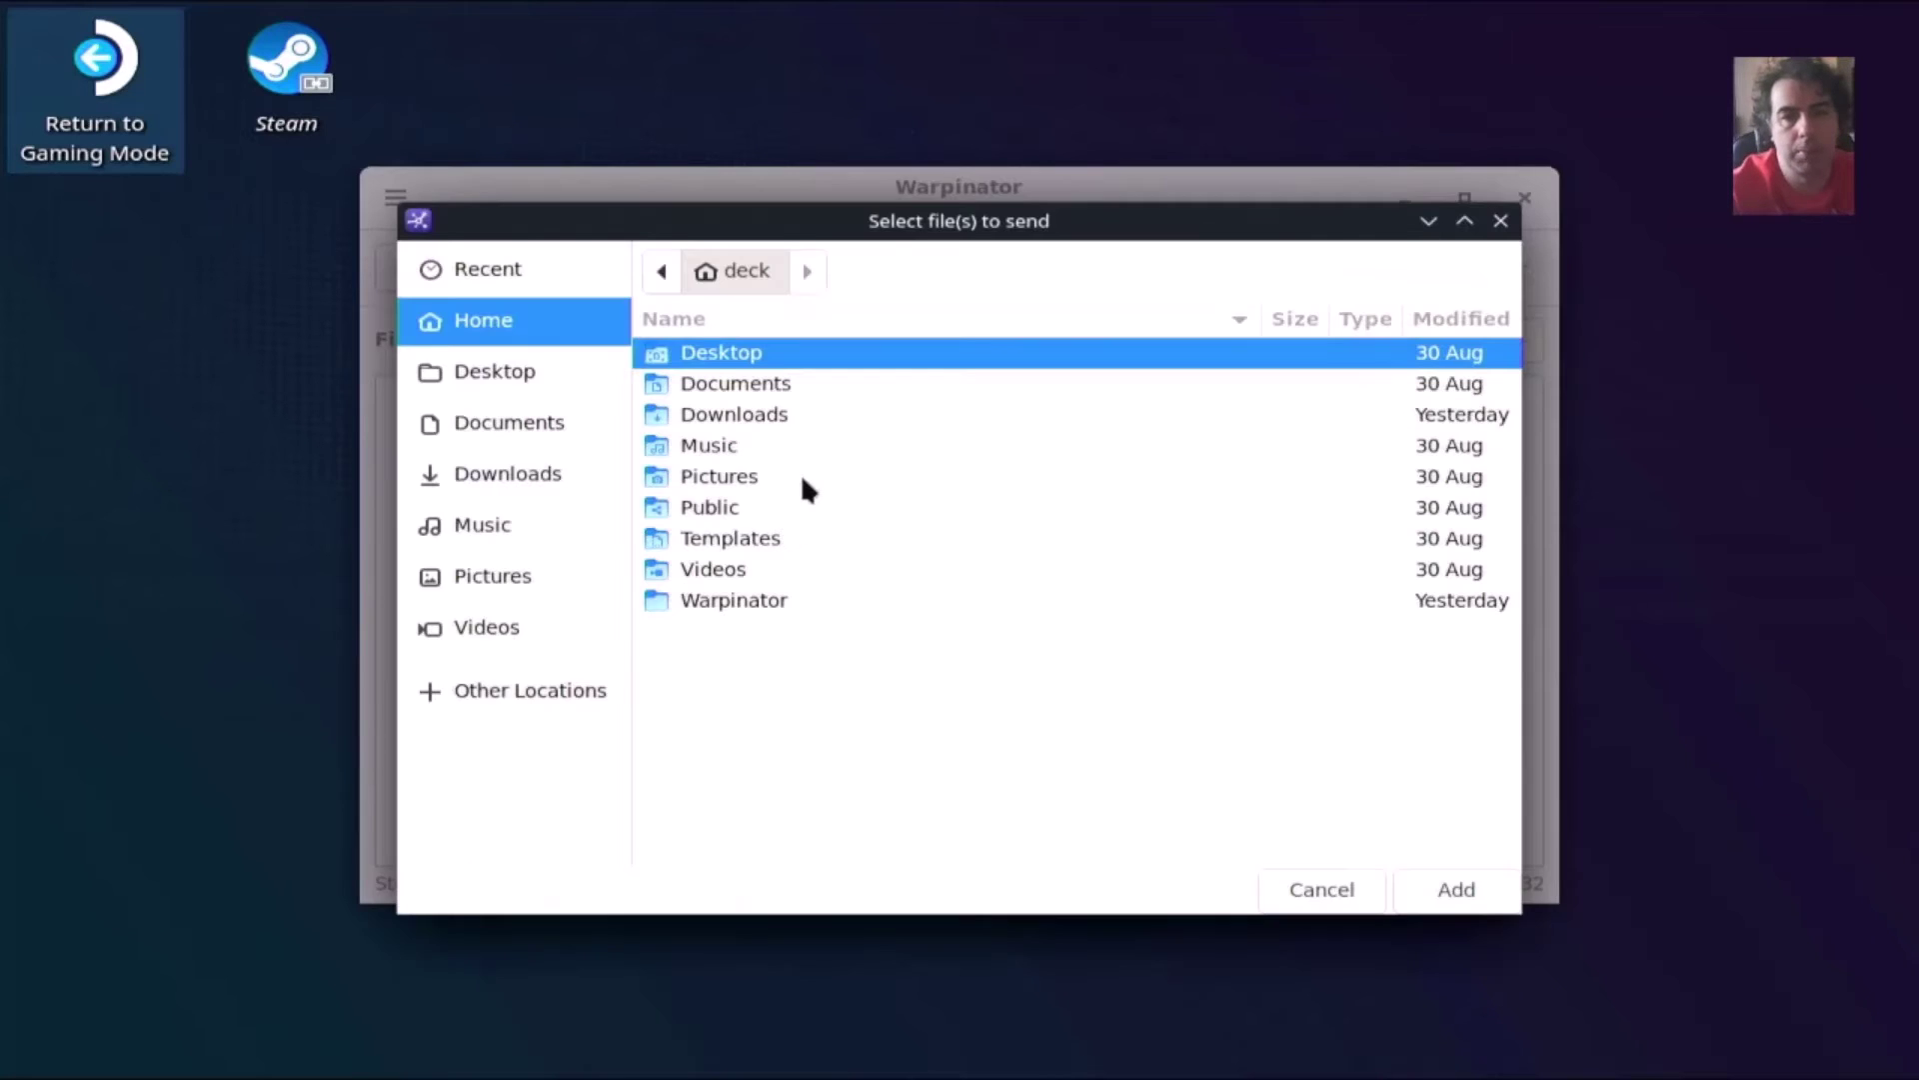
pyautogui.click(1500, 221)
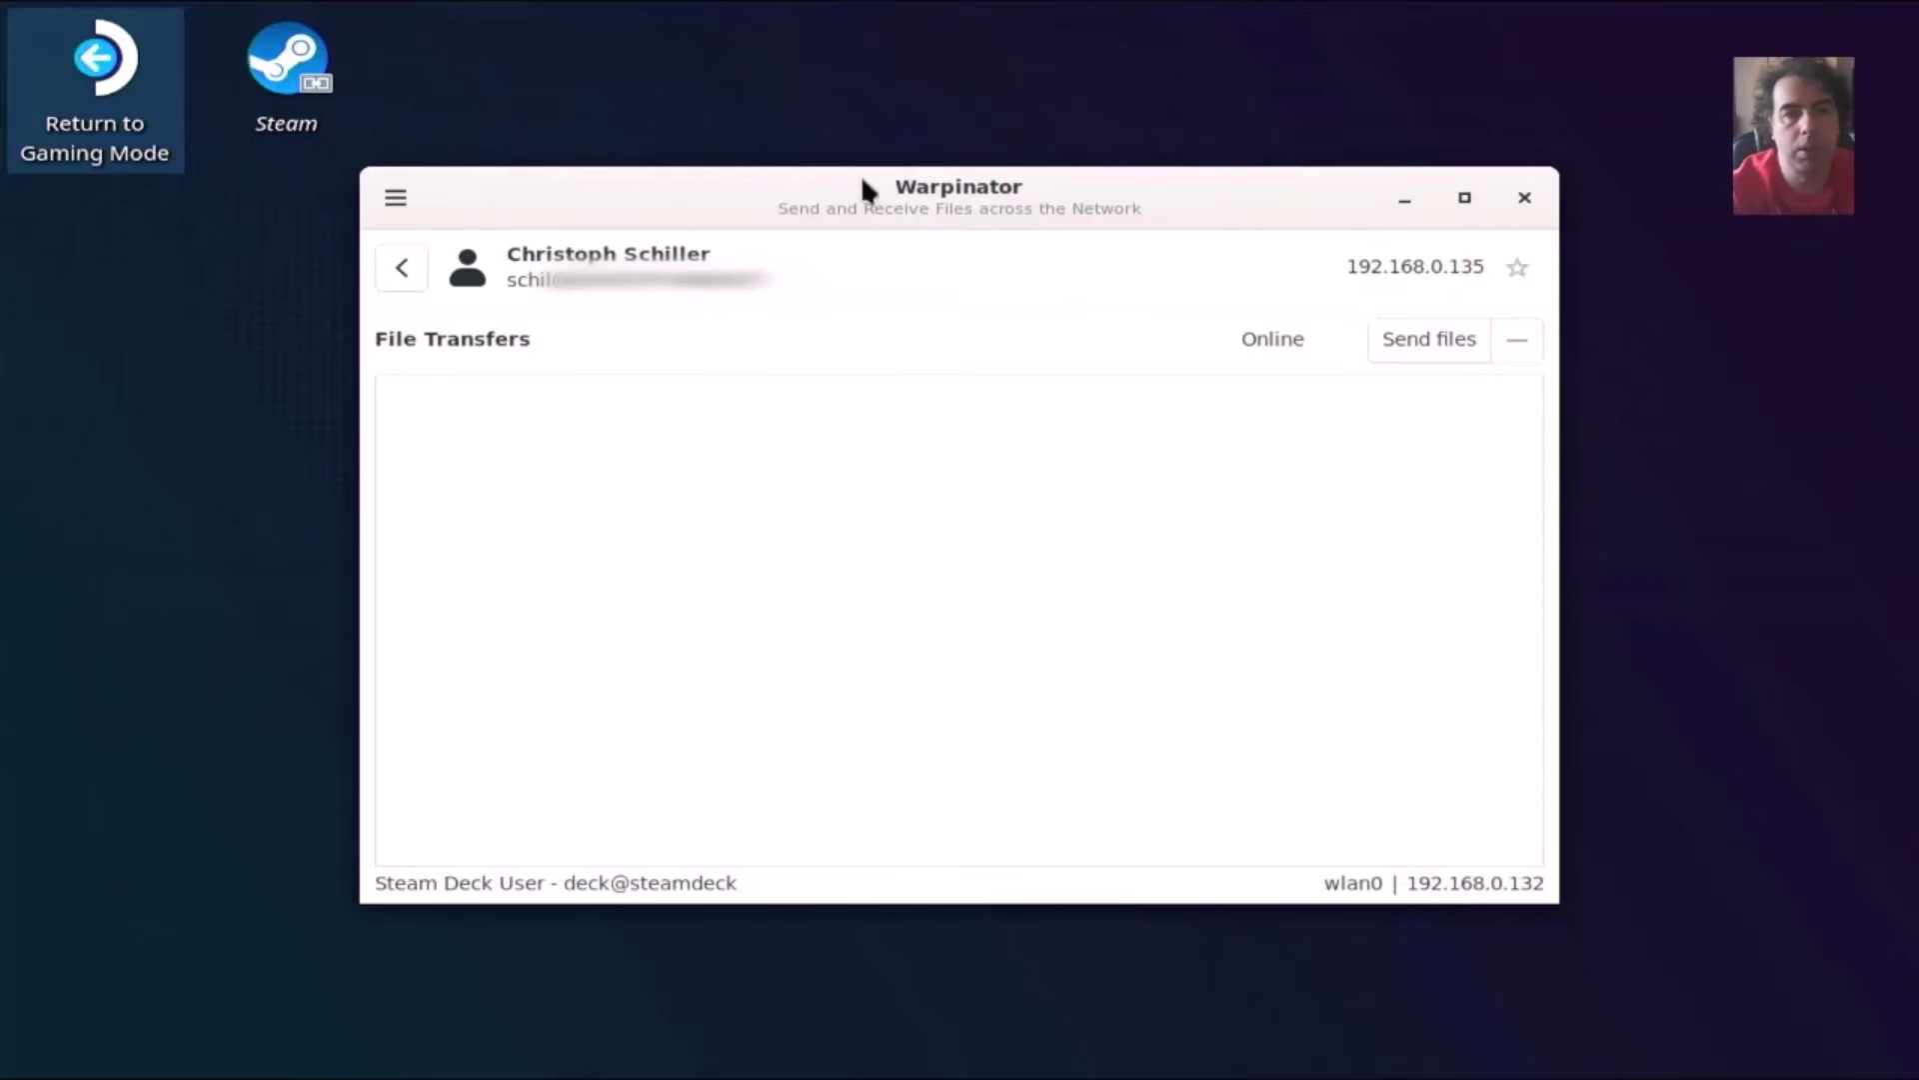
# - Open Warpinator's preferences and start choosing another folder for received files
pyautogui.click(398, 197)
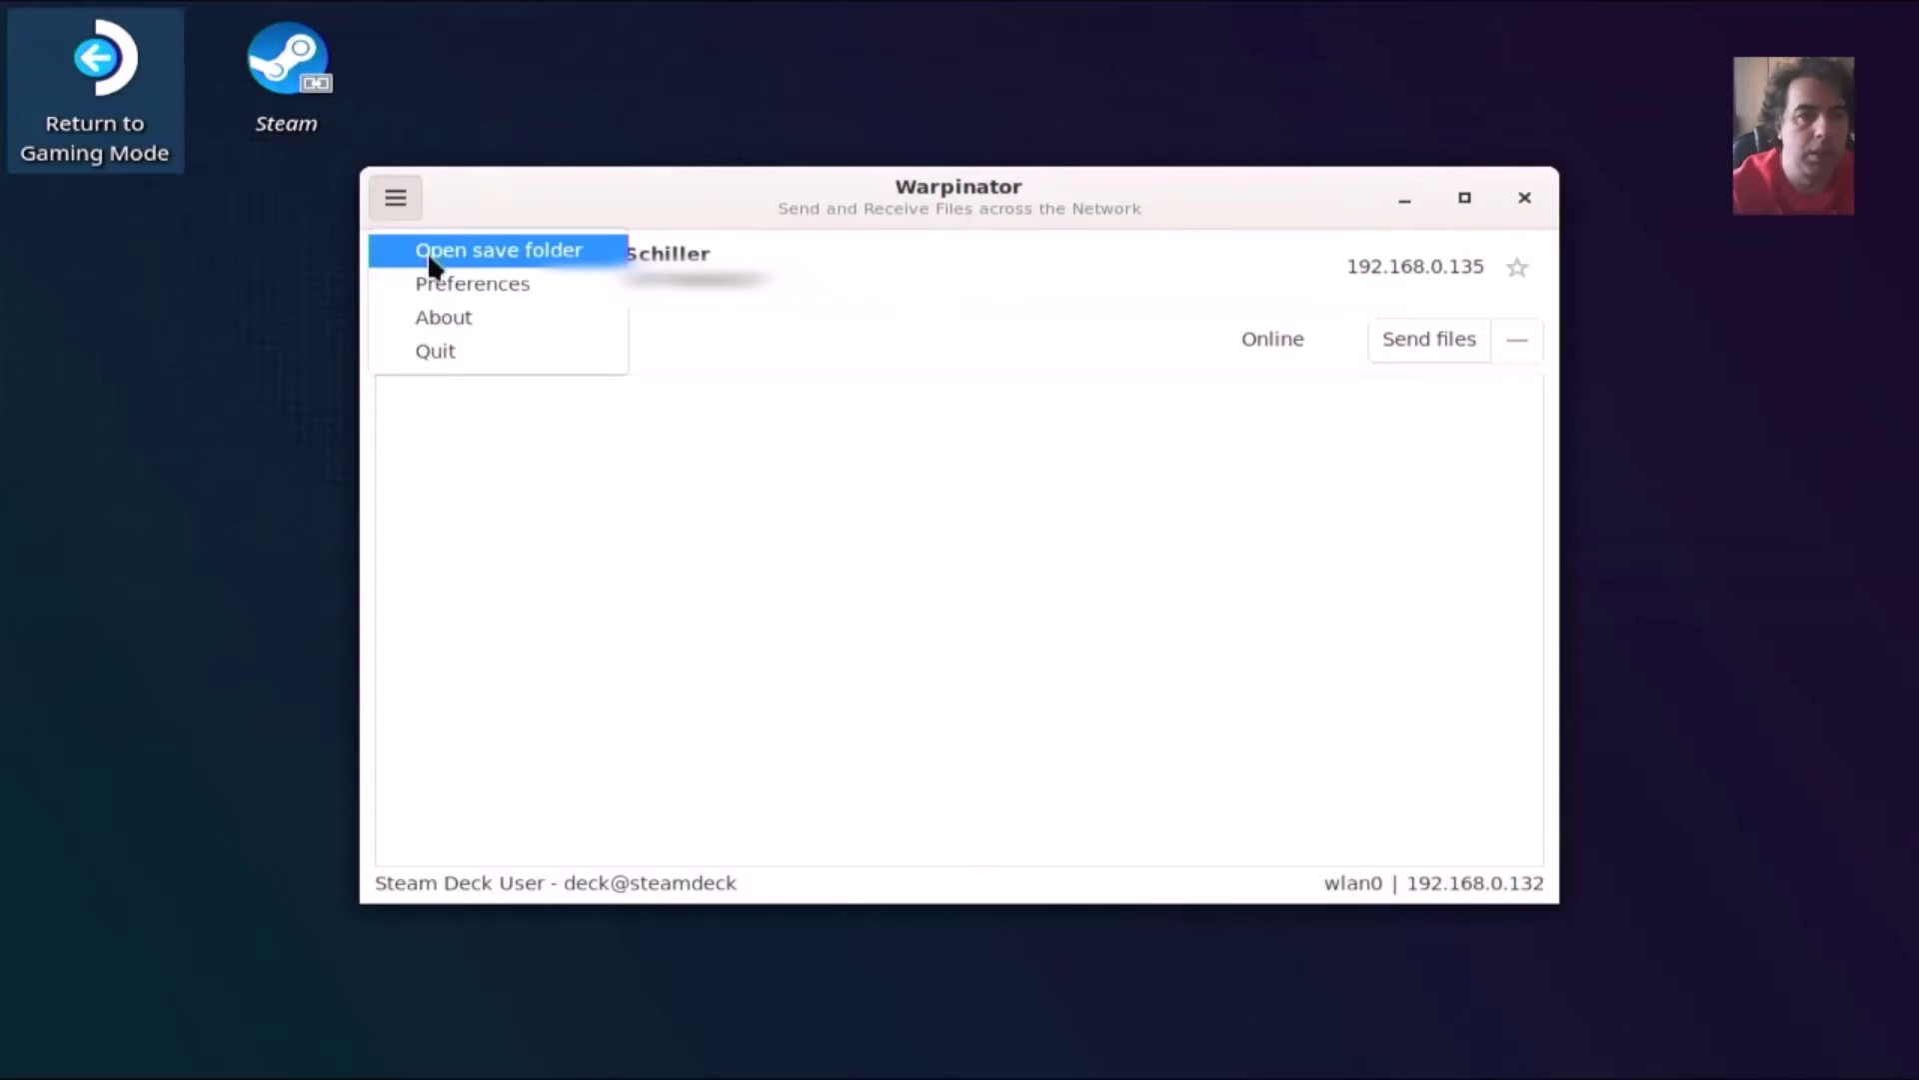
pyautogui.click(430, 284)
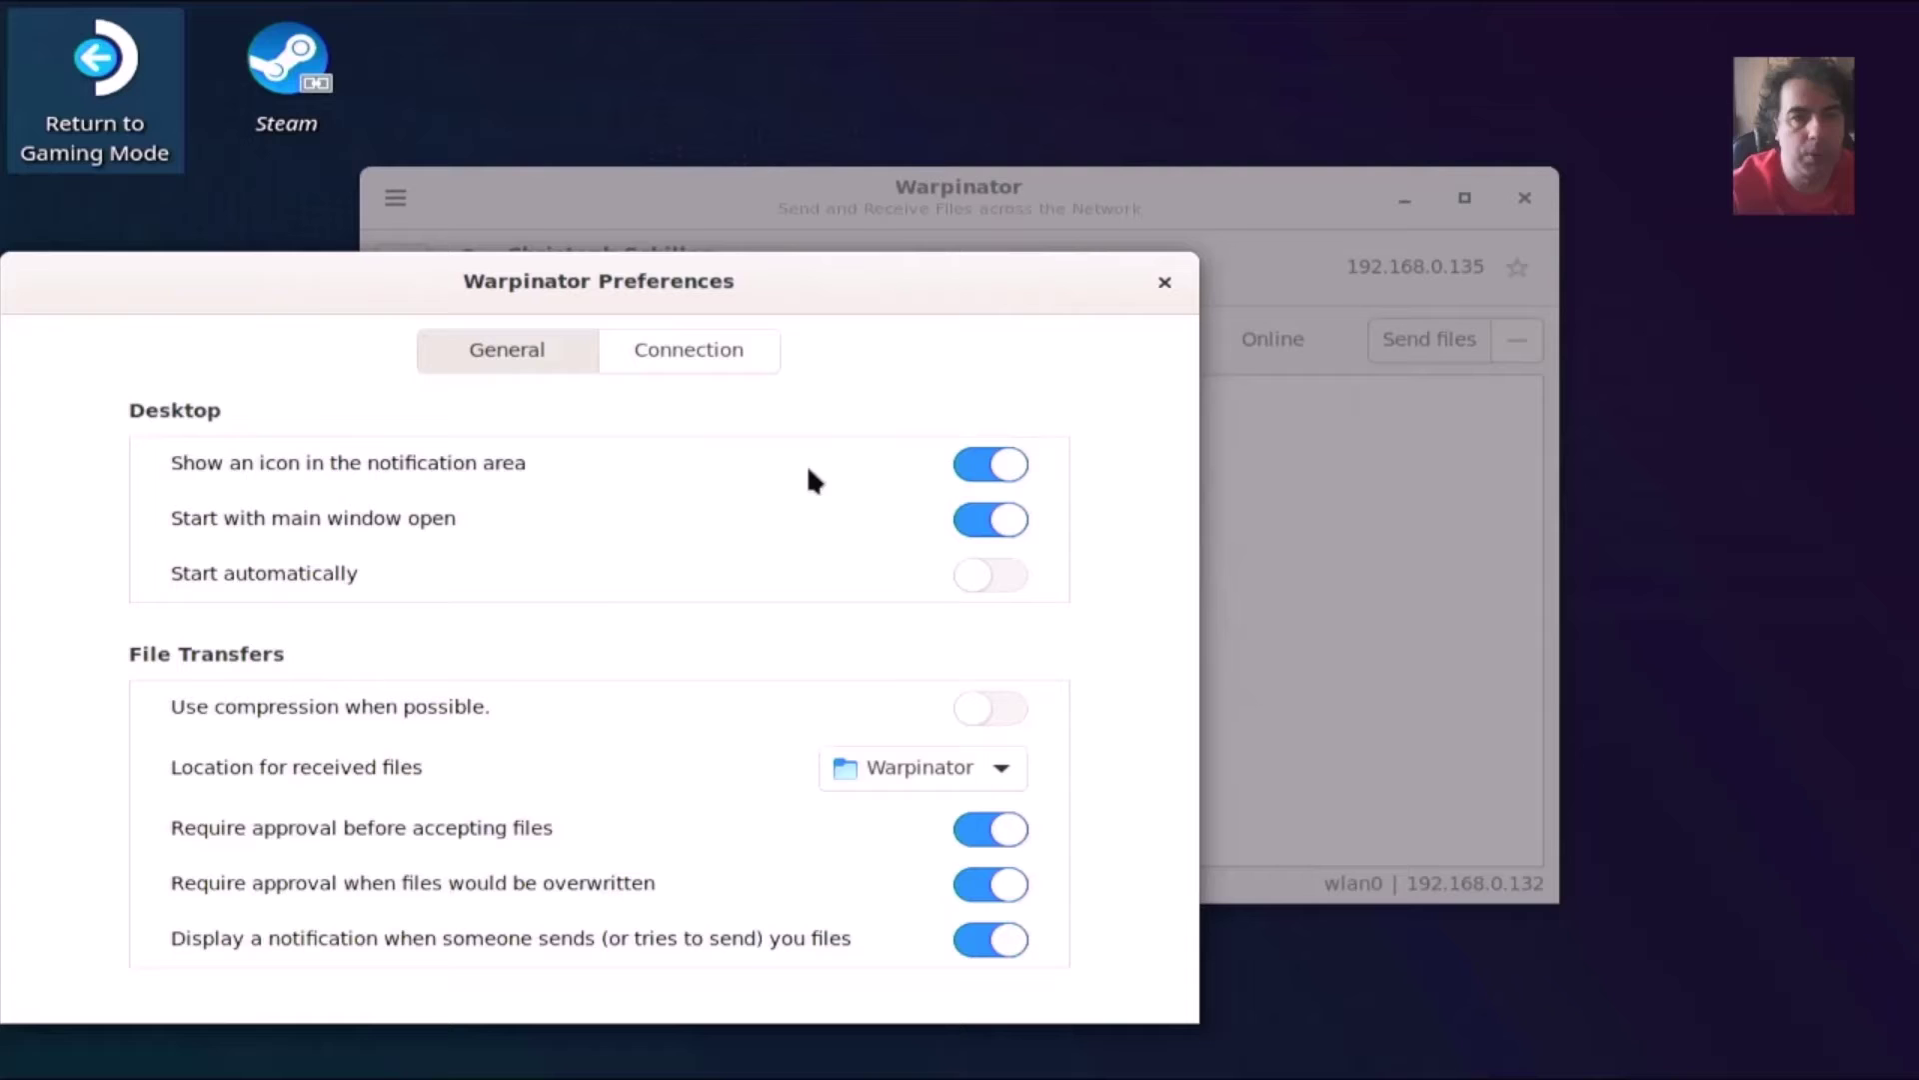
pyautogui.click(884, 770)
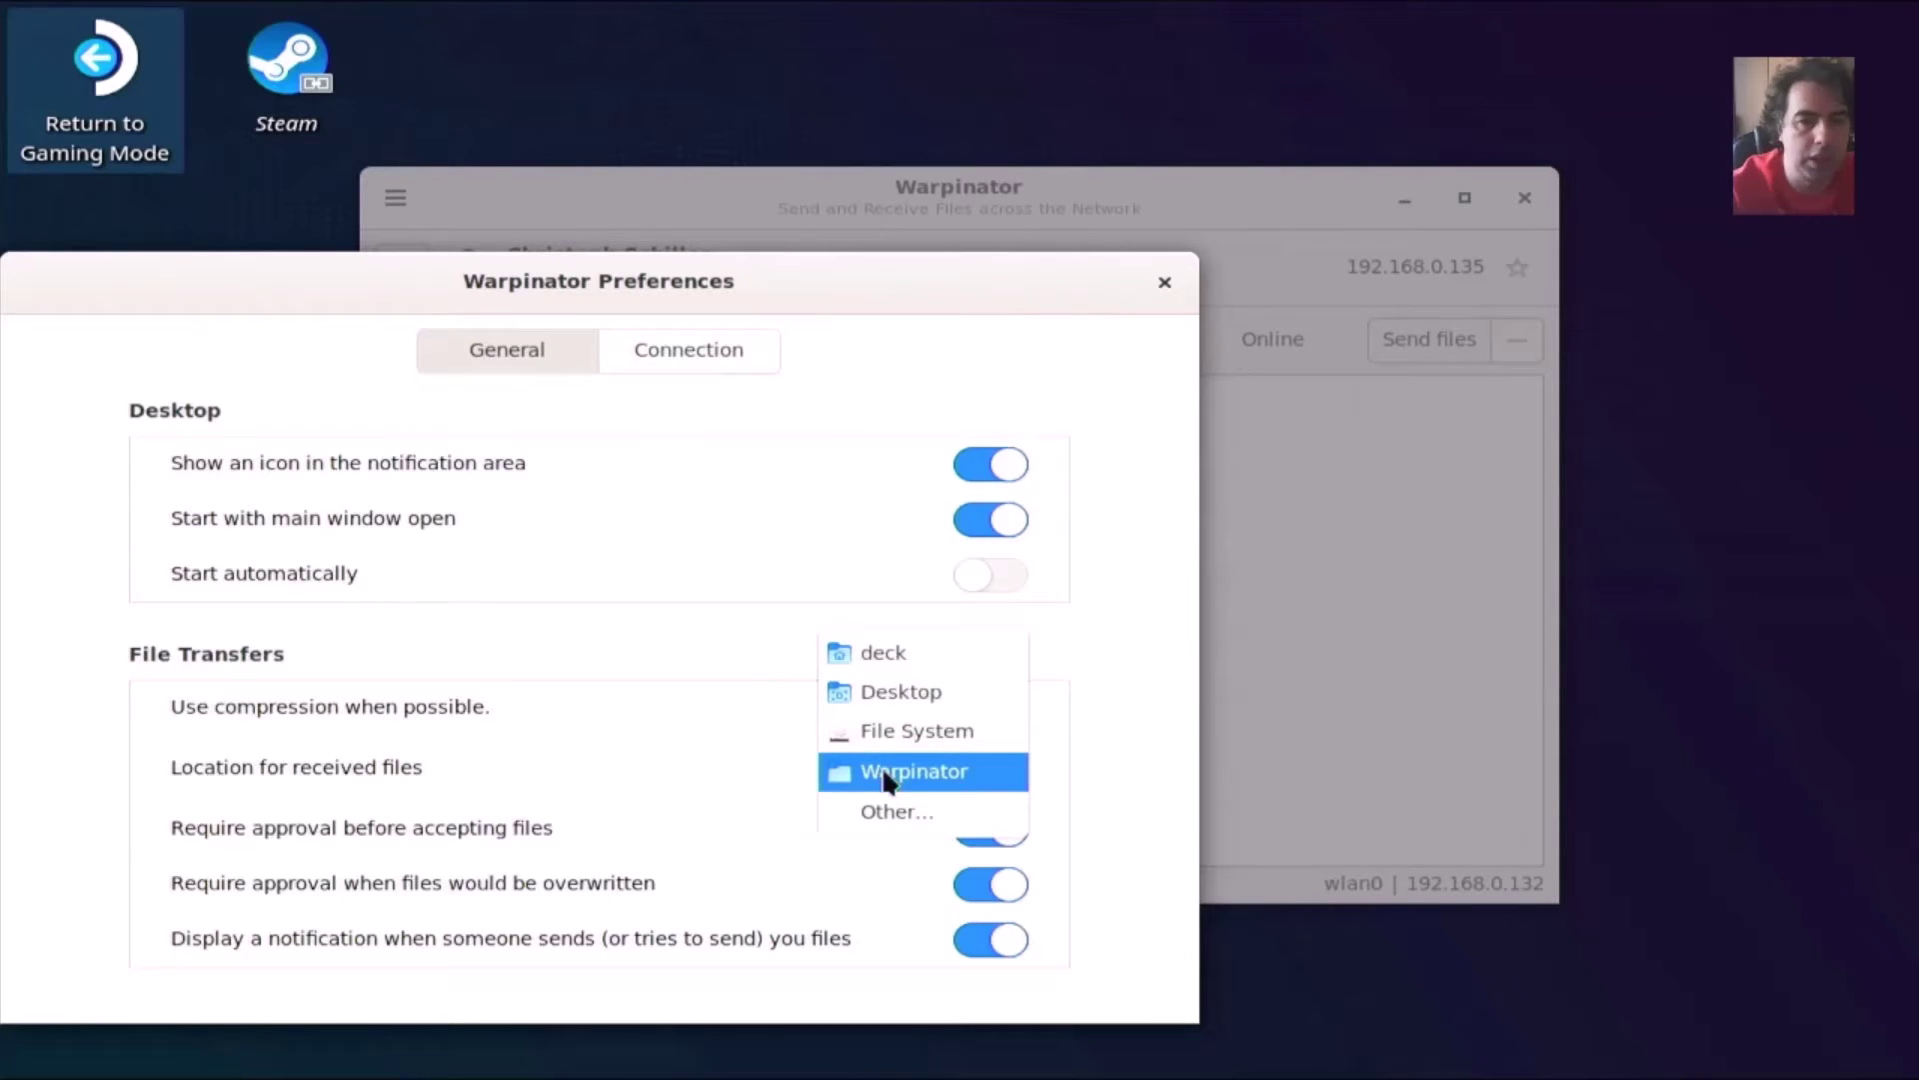
pyautogui.click(885, 818)
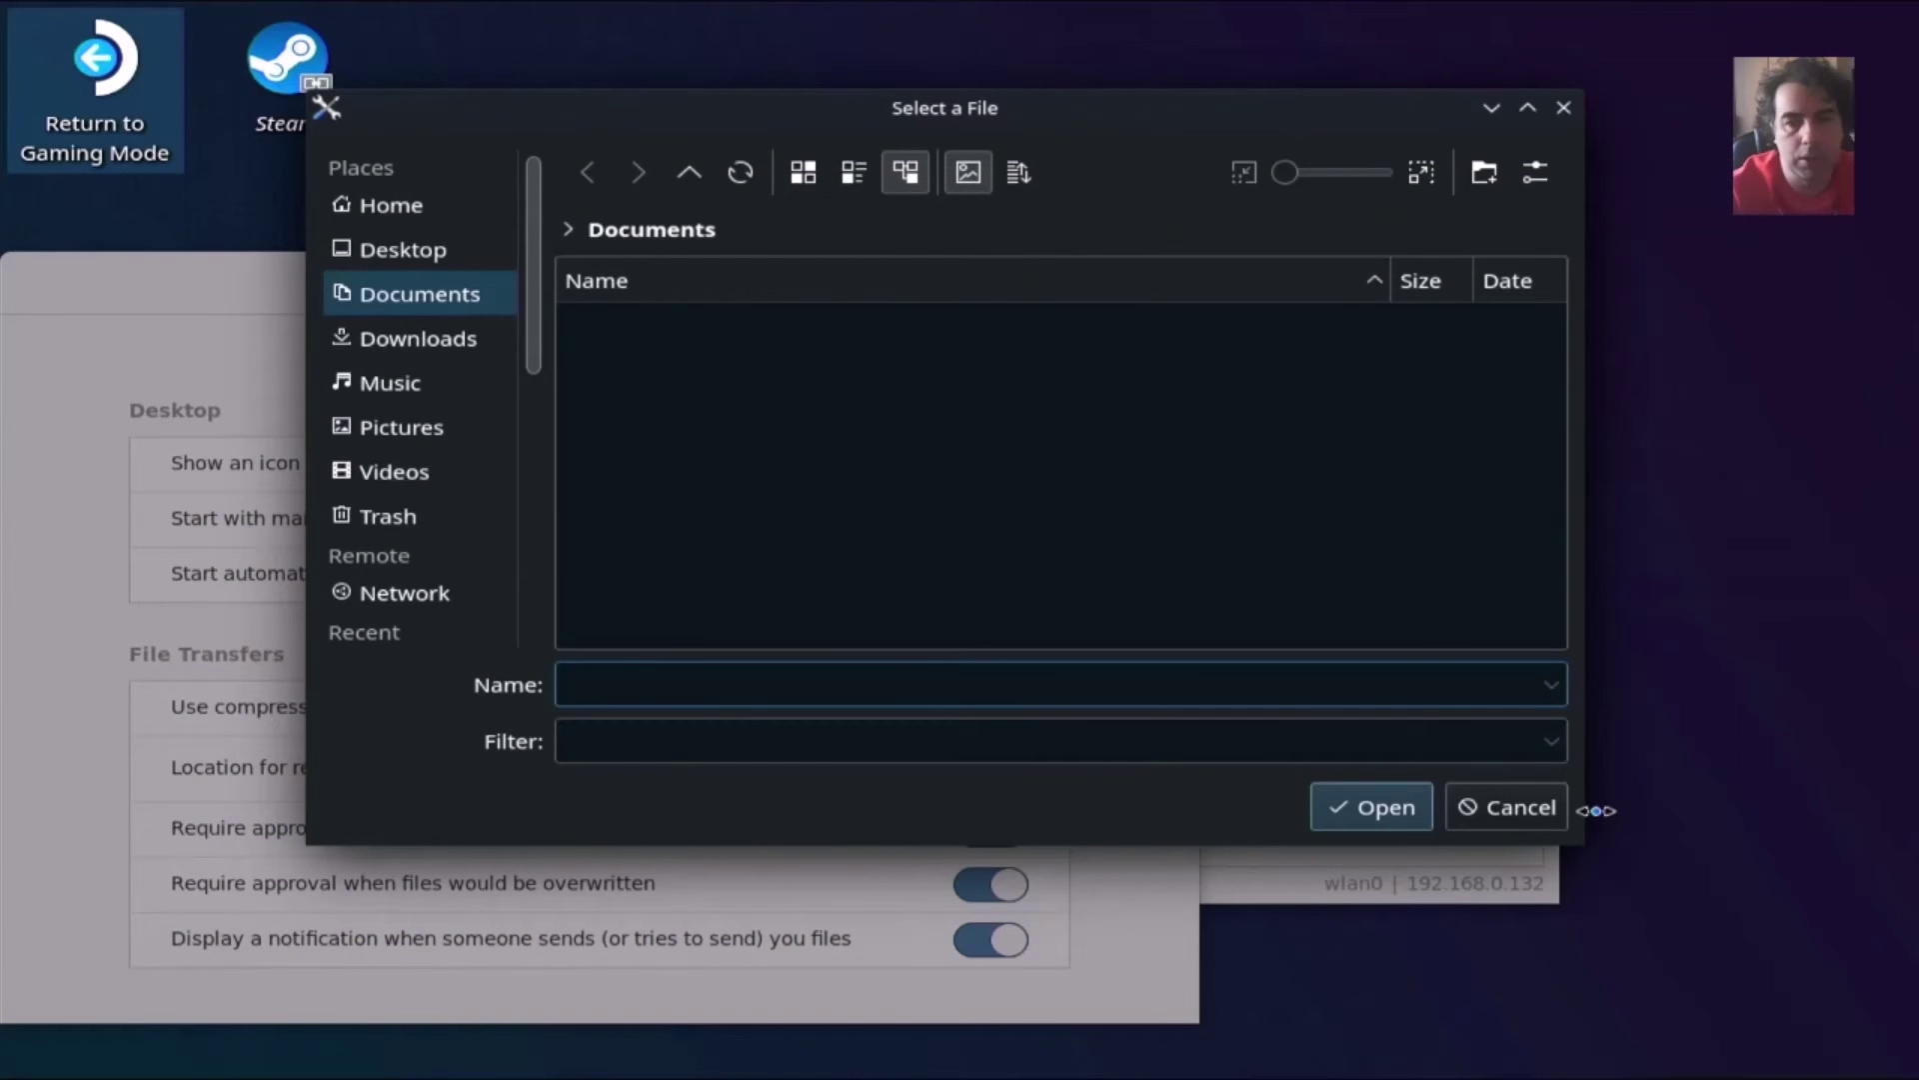
# - Cancel the folder picker, then close the preferences and the Warpinator window
pyautogui.click(1527, 807)
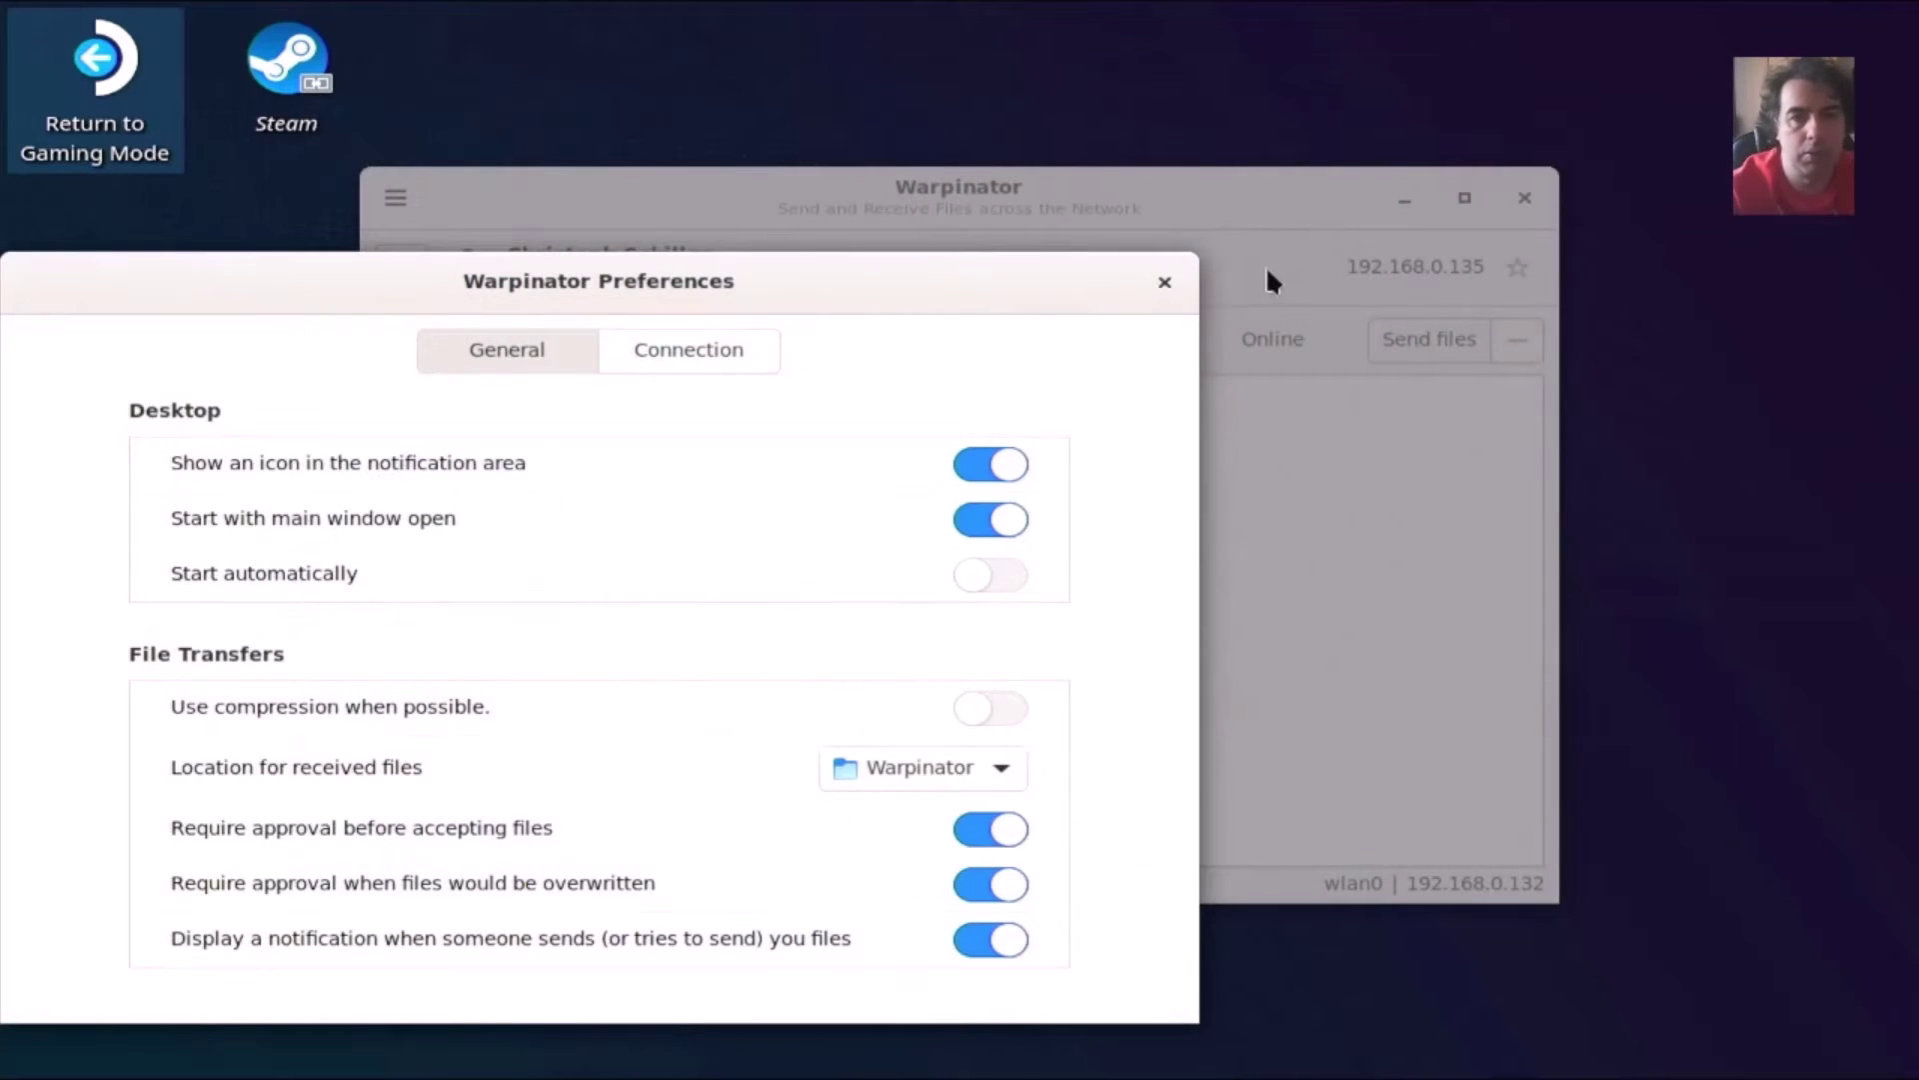
pyautogui.click(1162, 282)
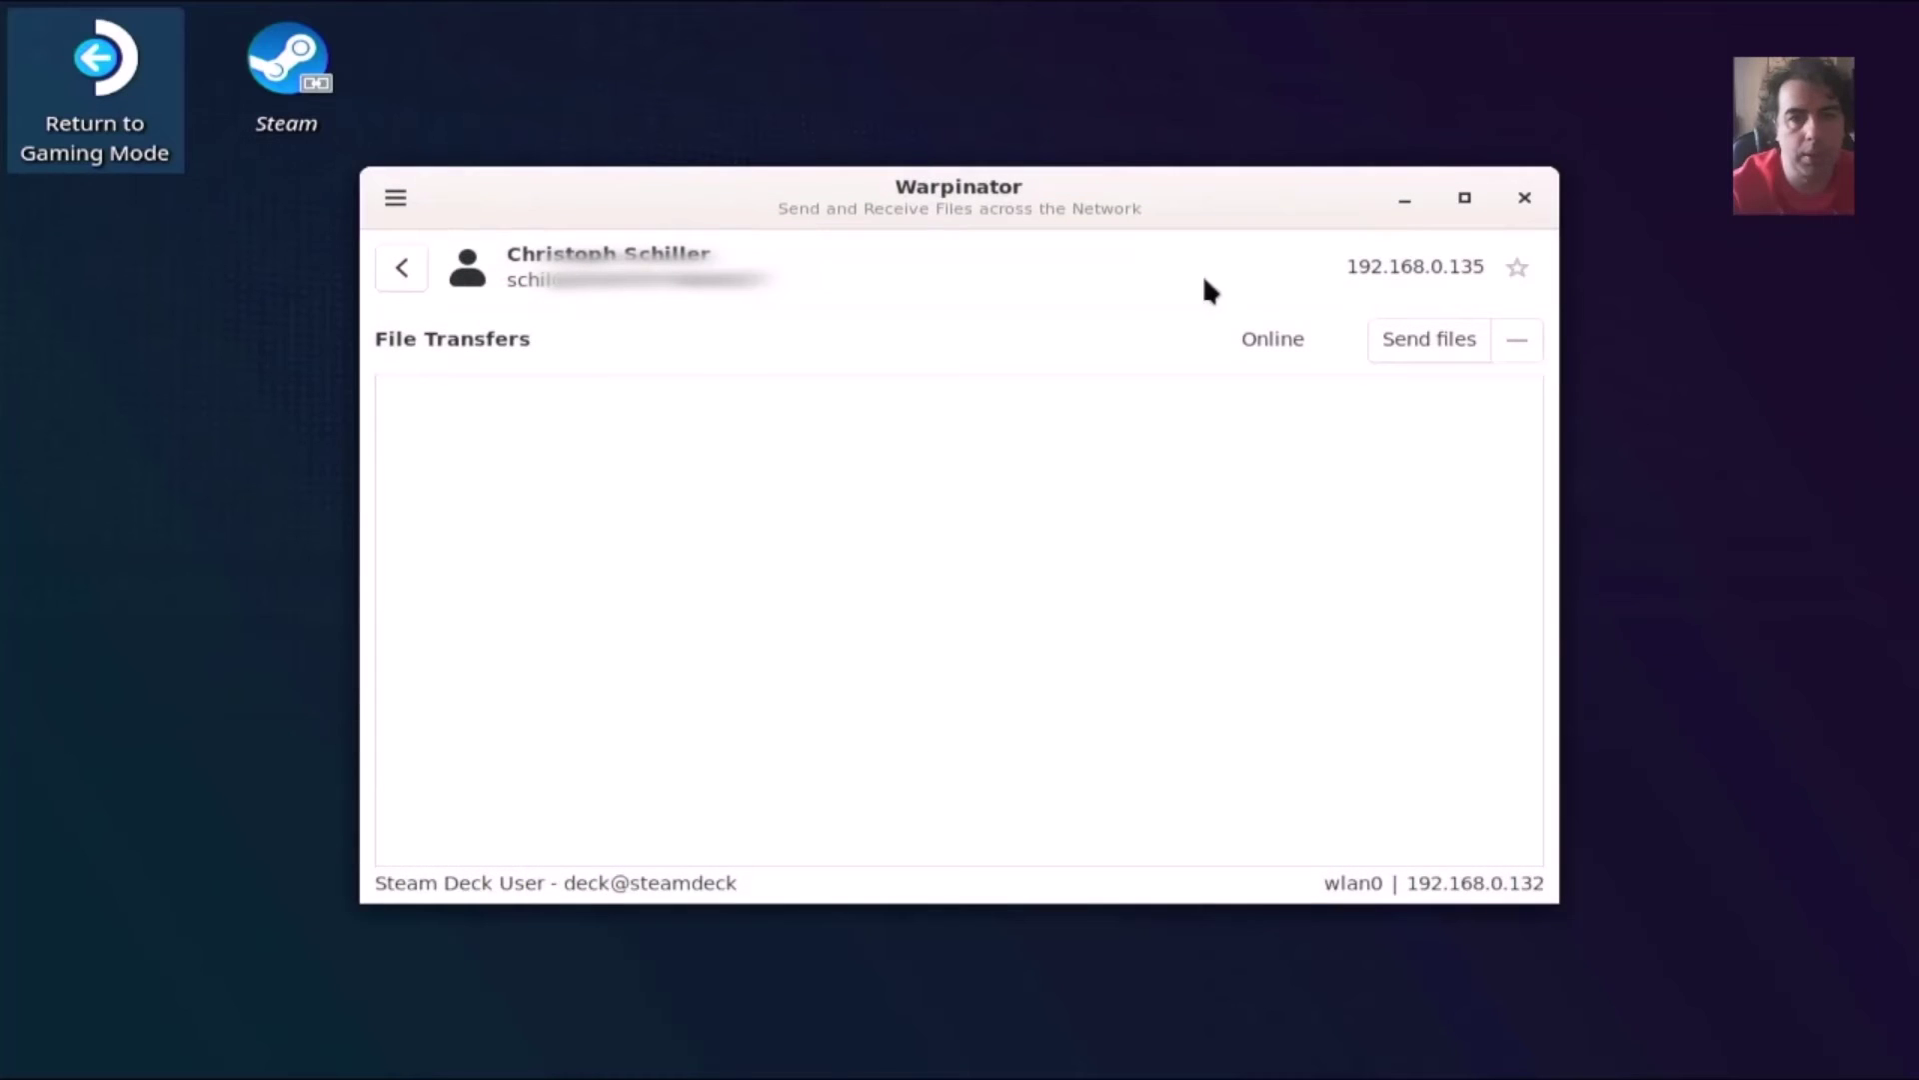
pyautogui.click(1525, 198)
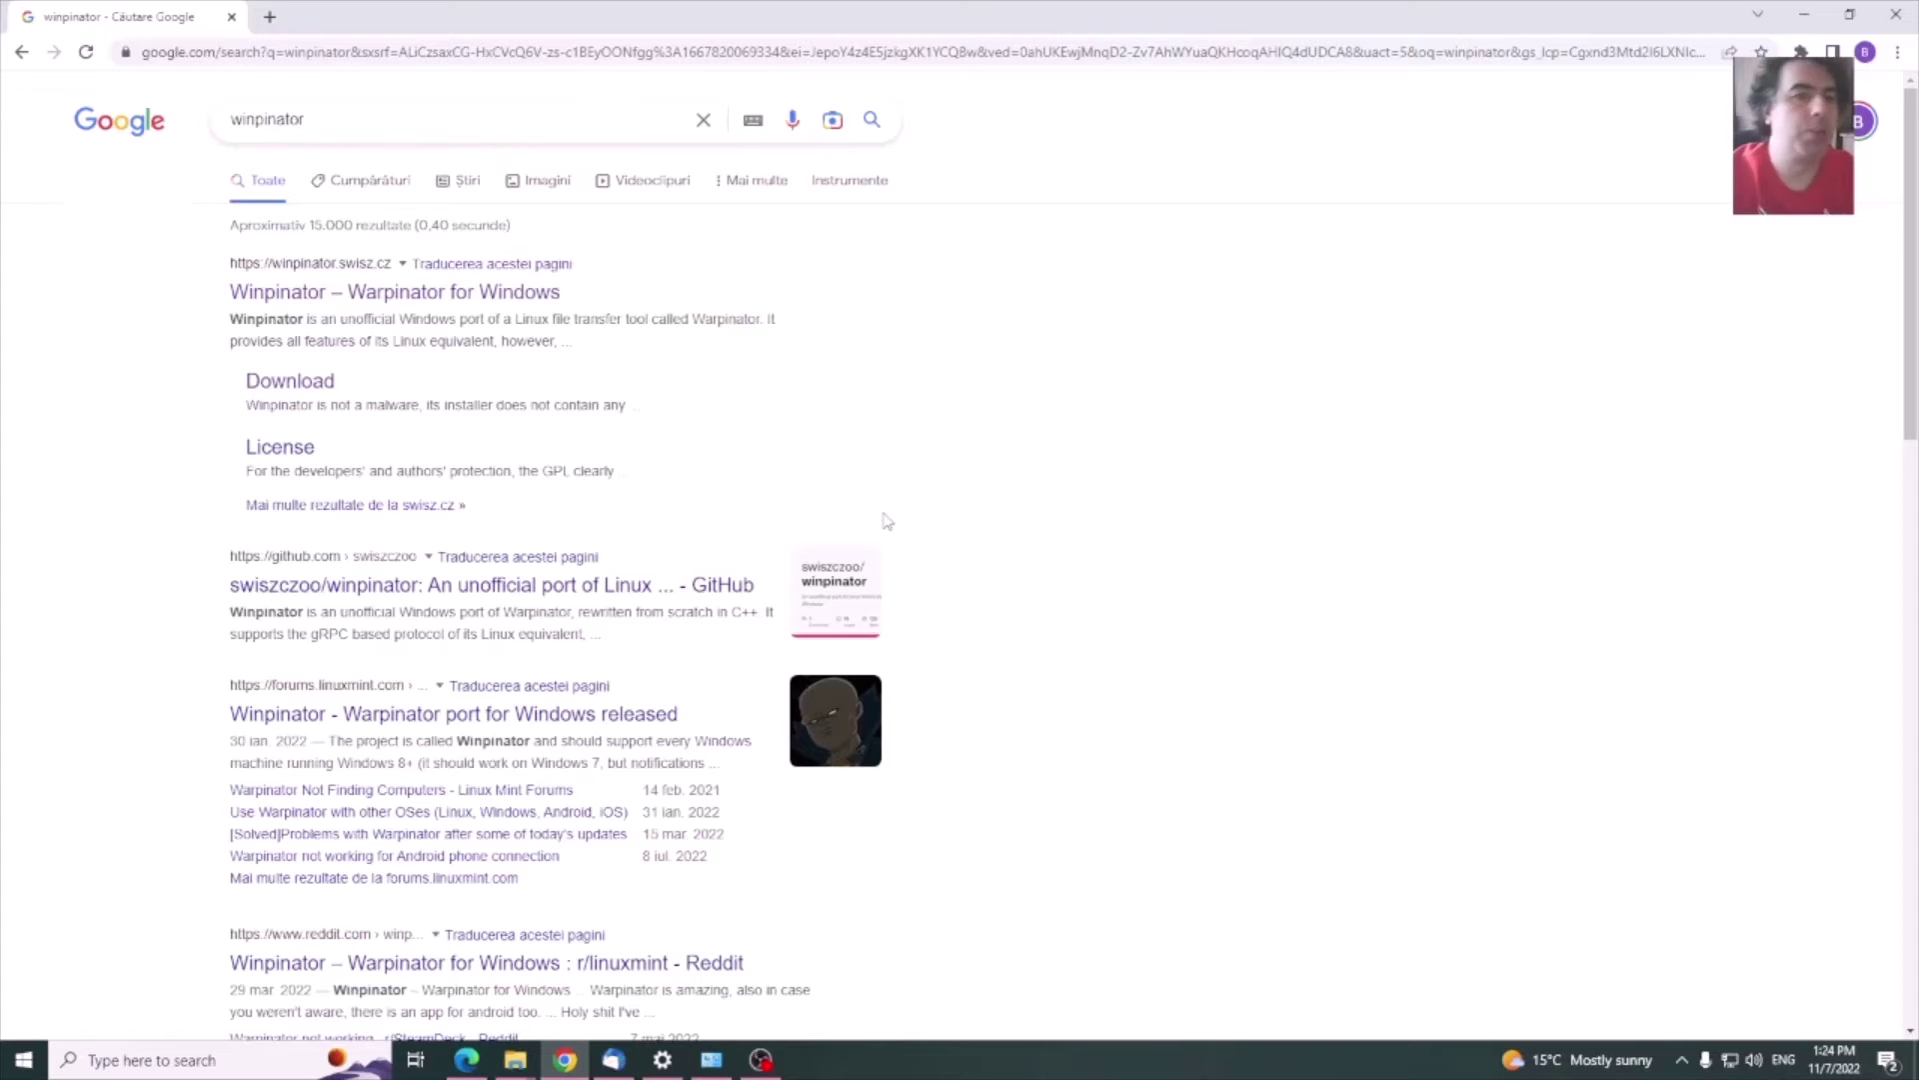
# - Open the winpinator.swisz.cz site and go to its version 0.1.2 downloads page
pyautogui.click(487, 294)
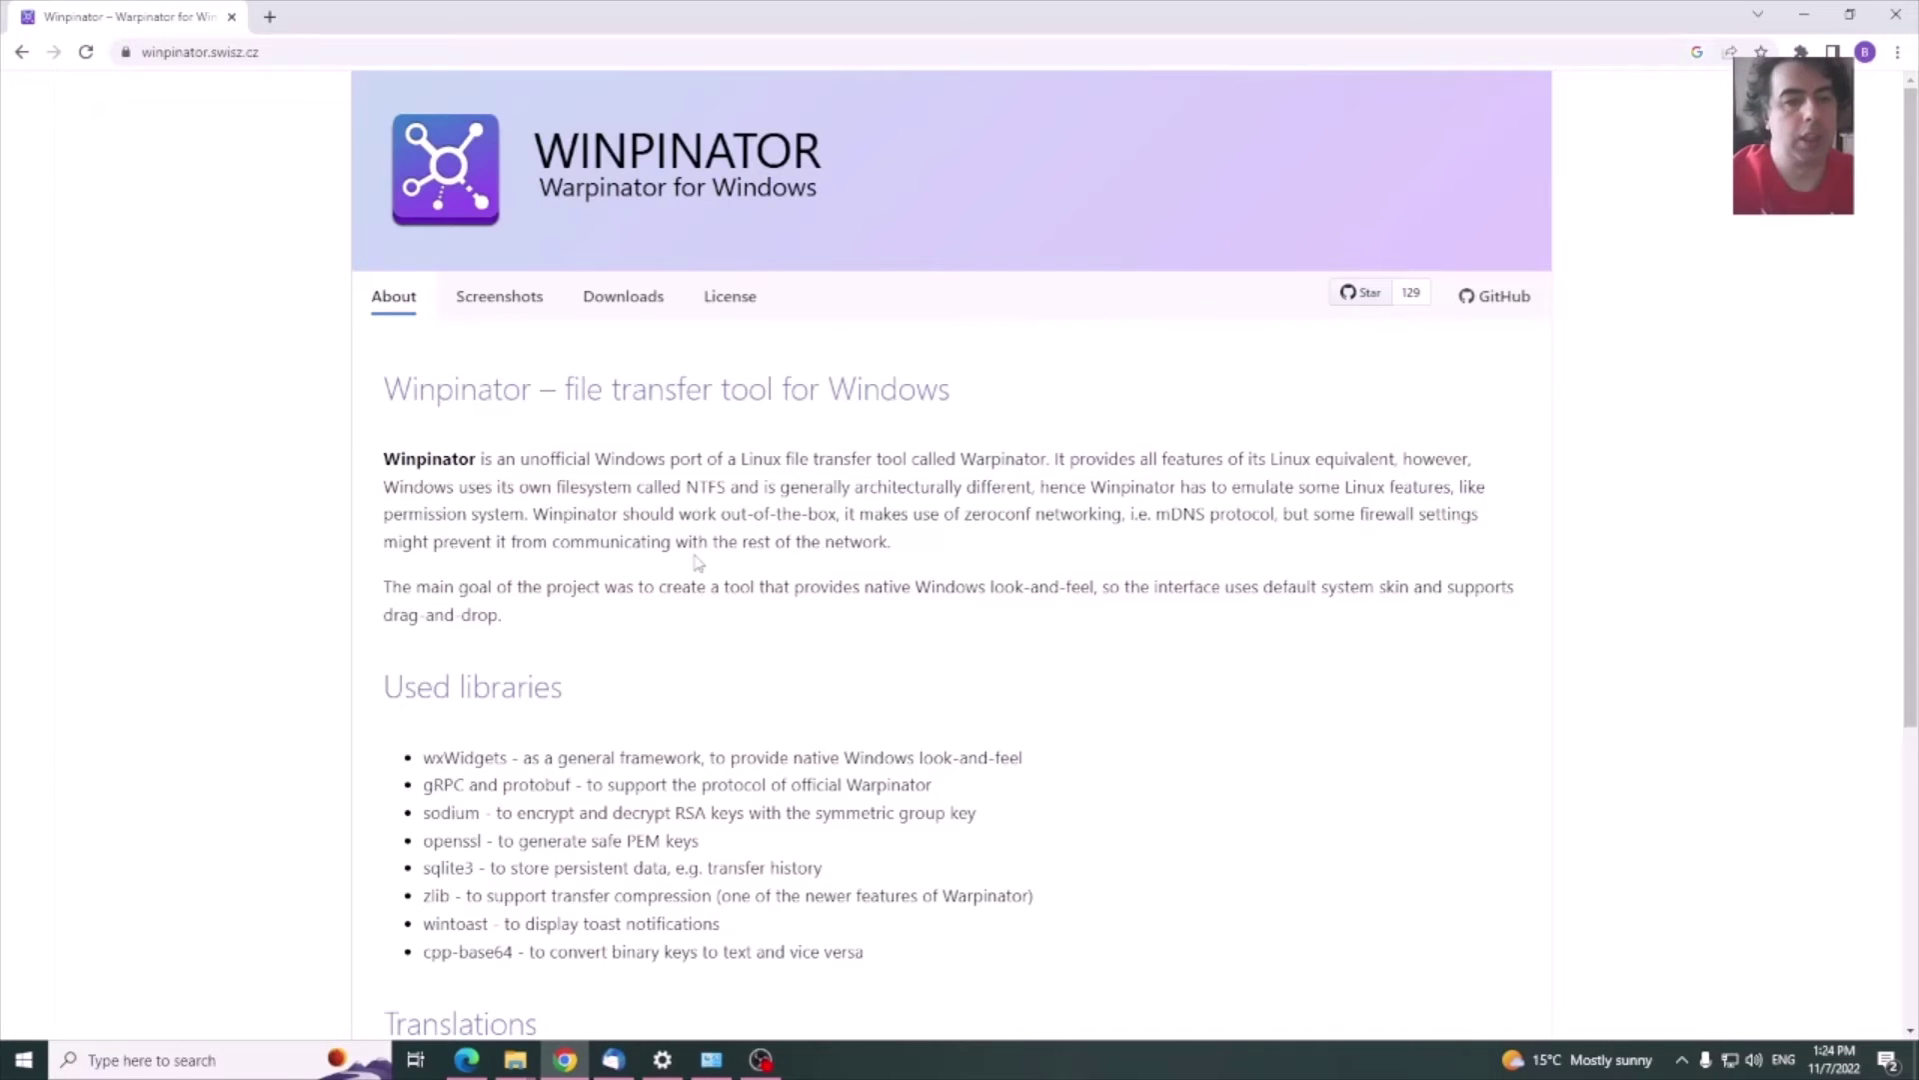
pyautogui.scroll(-5, 697, 563)
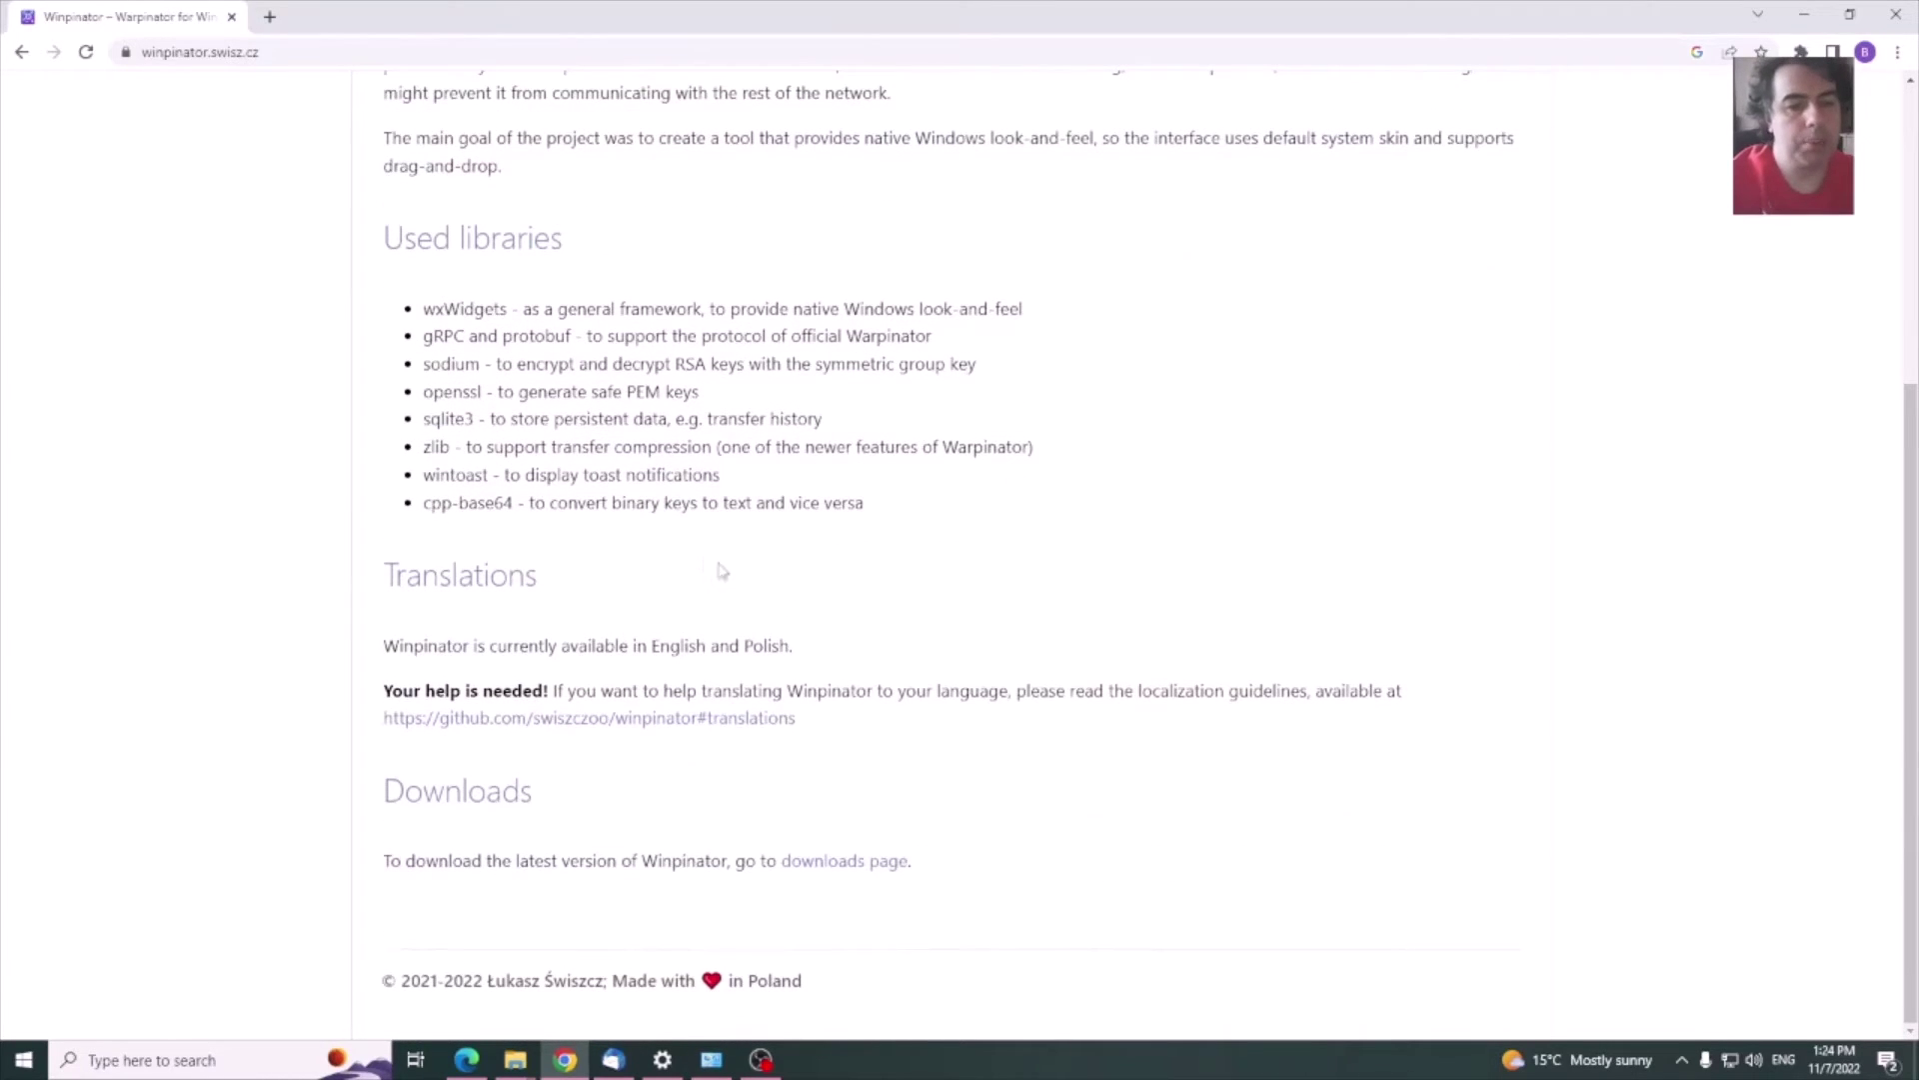
pyautogui.click(844, 861)
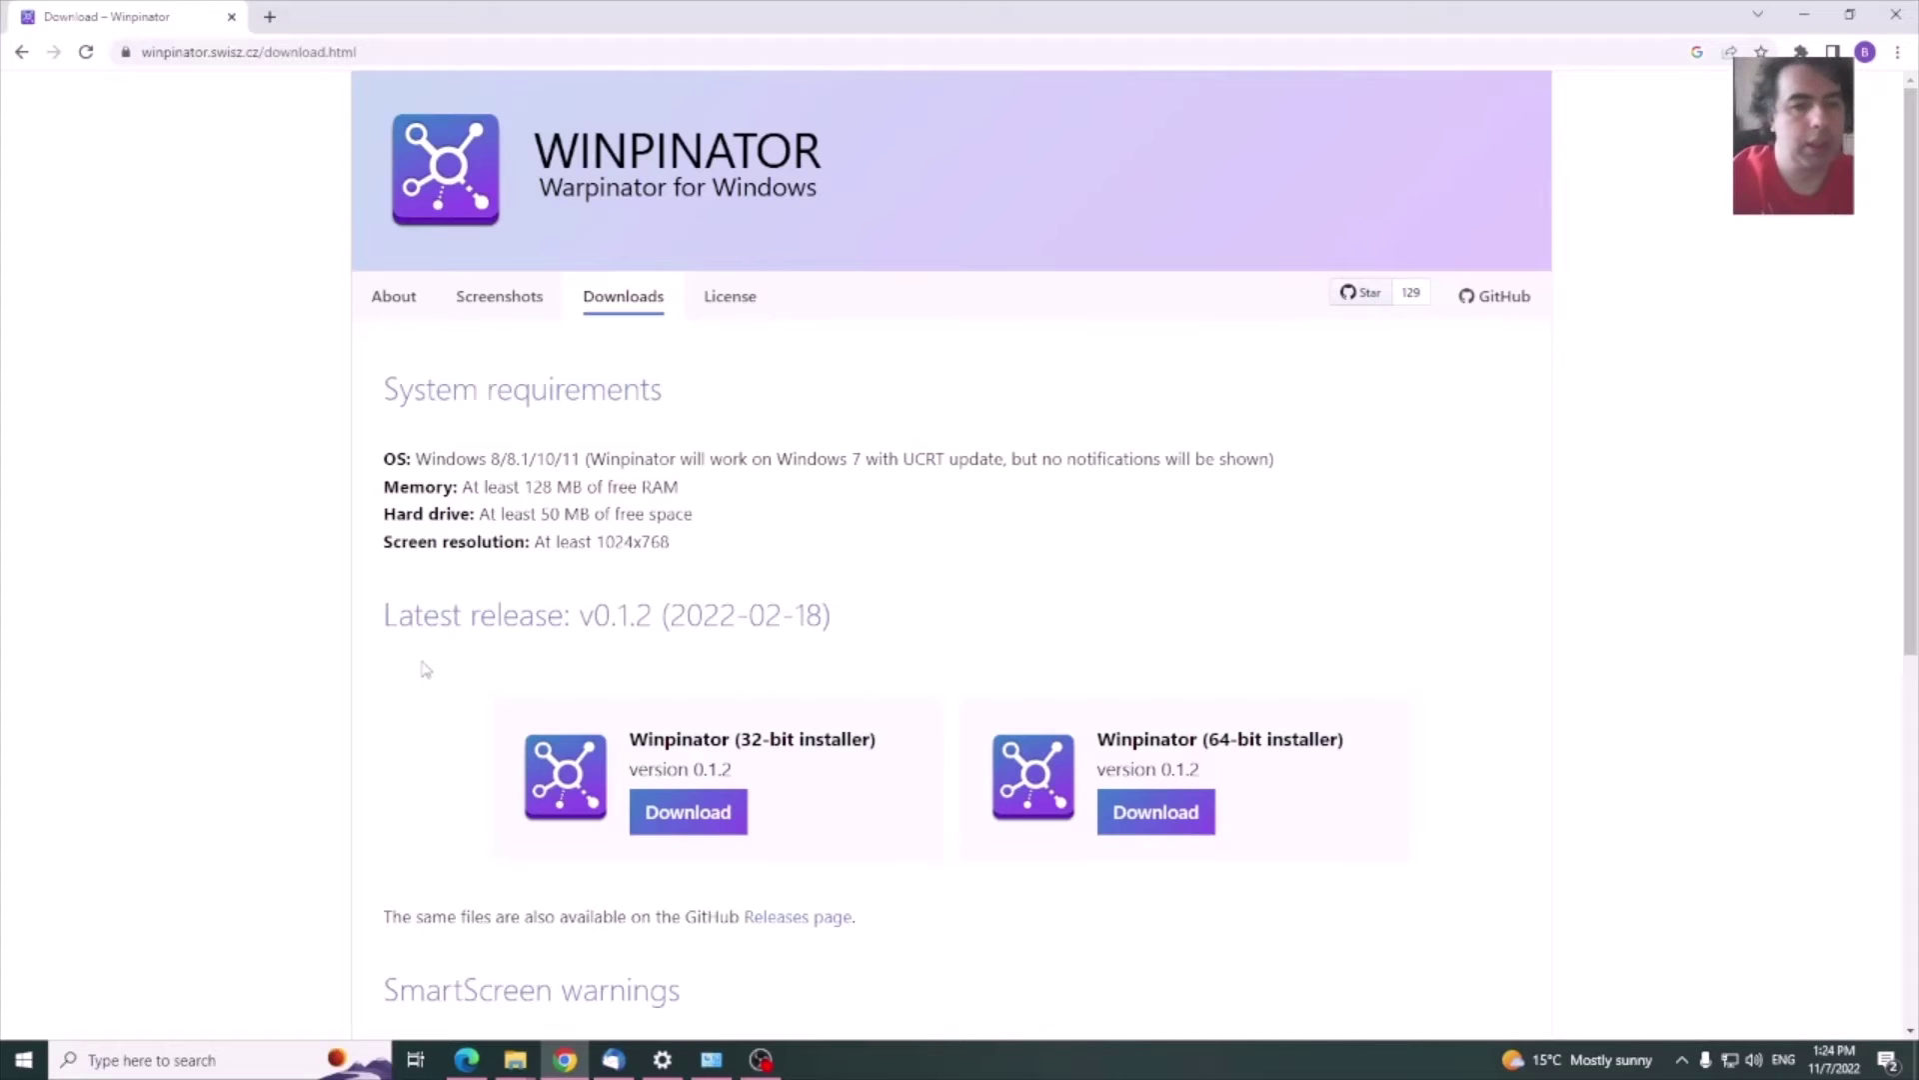
pyautogui.scroll(-3, 373, 651)
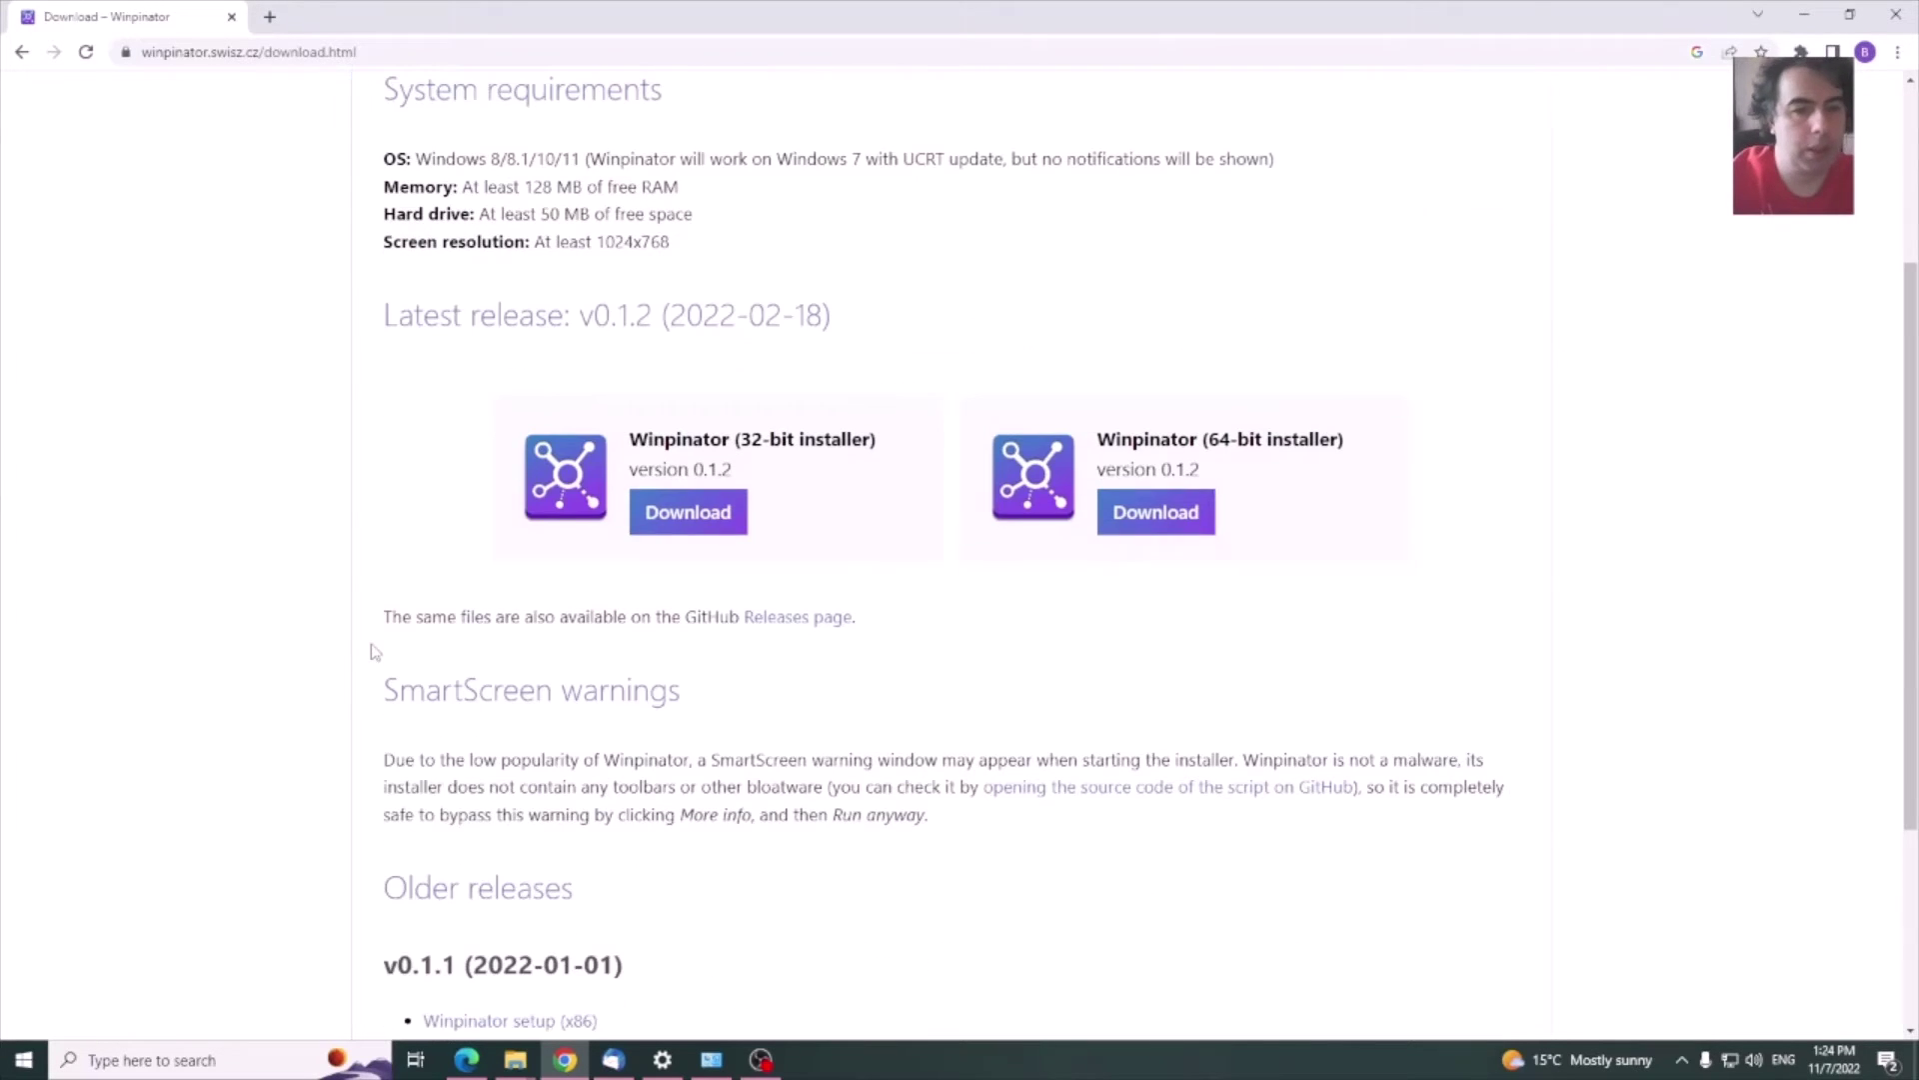
# - Start the 64-bit installer download, dismiss the Save As prompt, and open Windows search
pyautogui.click(1150, 522)
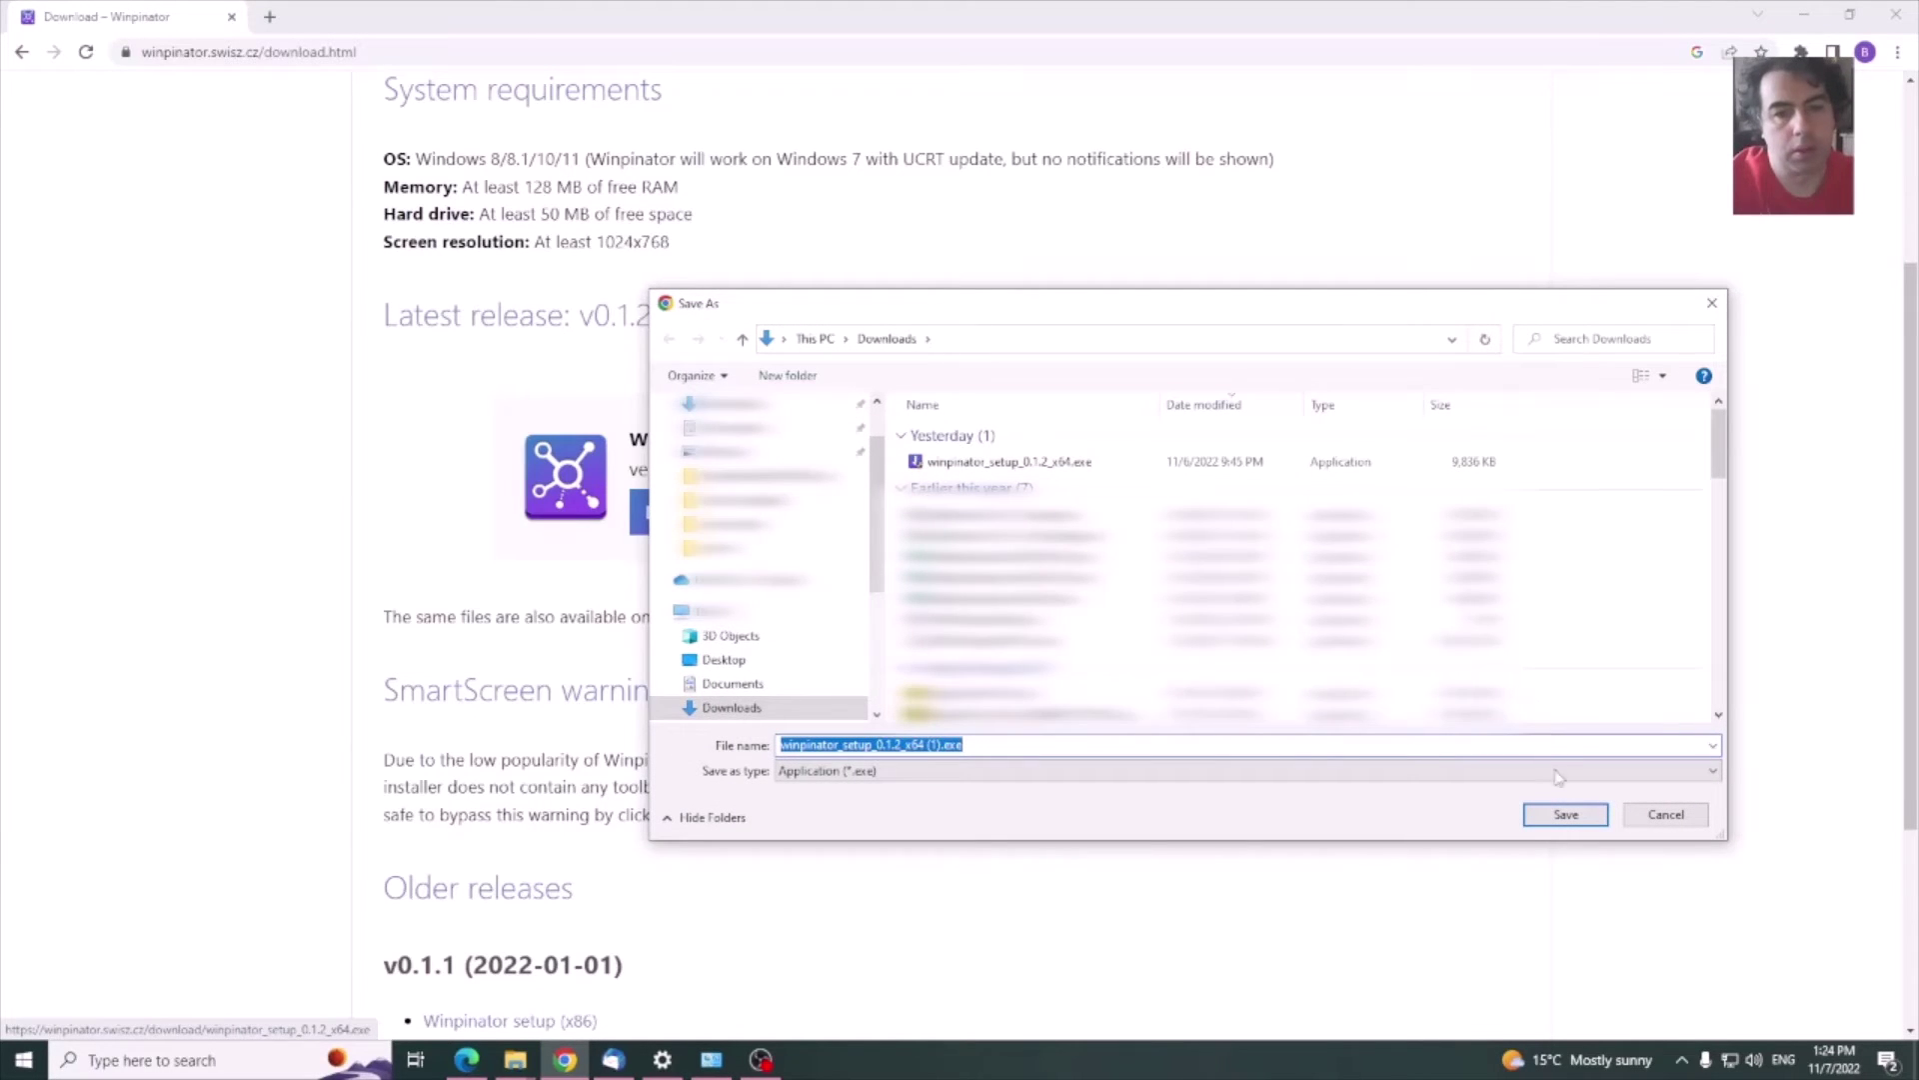
pyautogui.click(1565, 814)
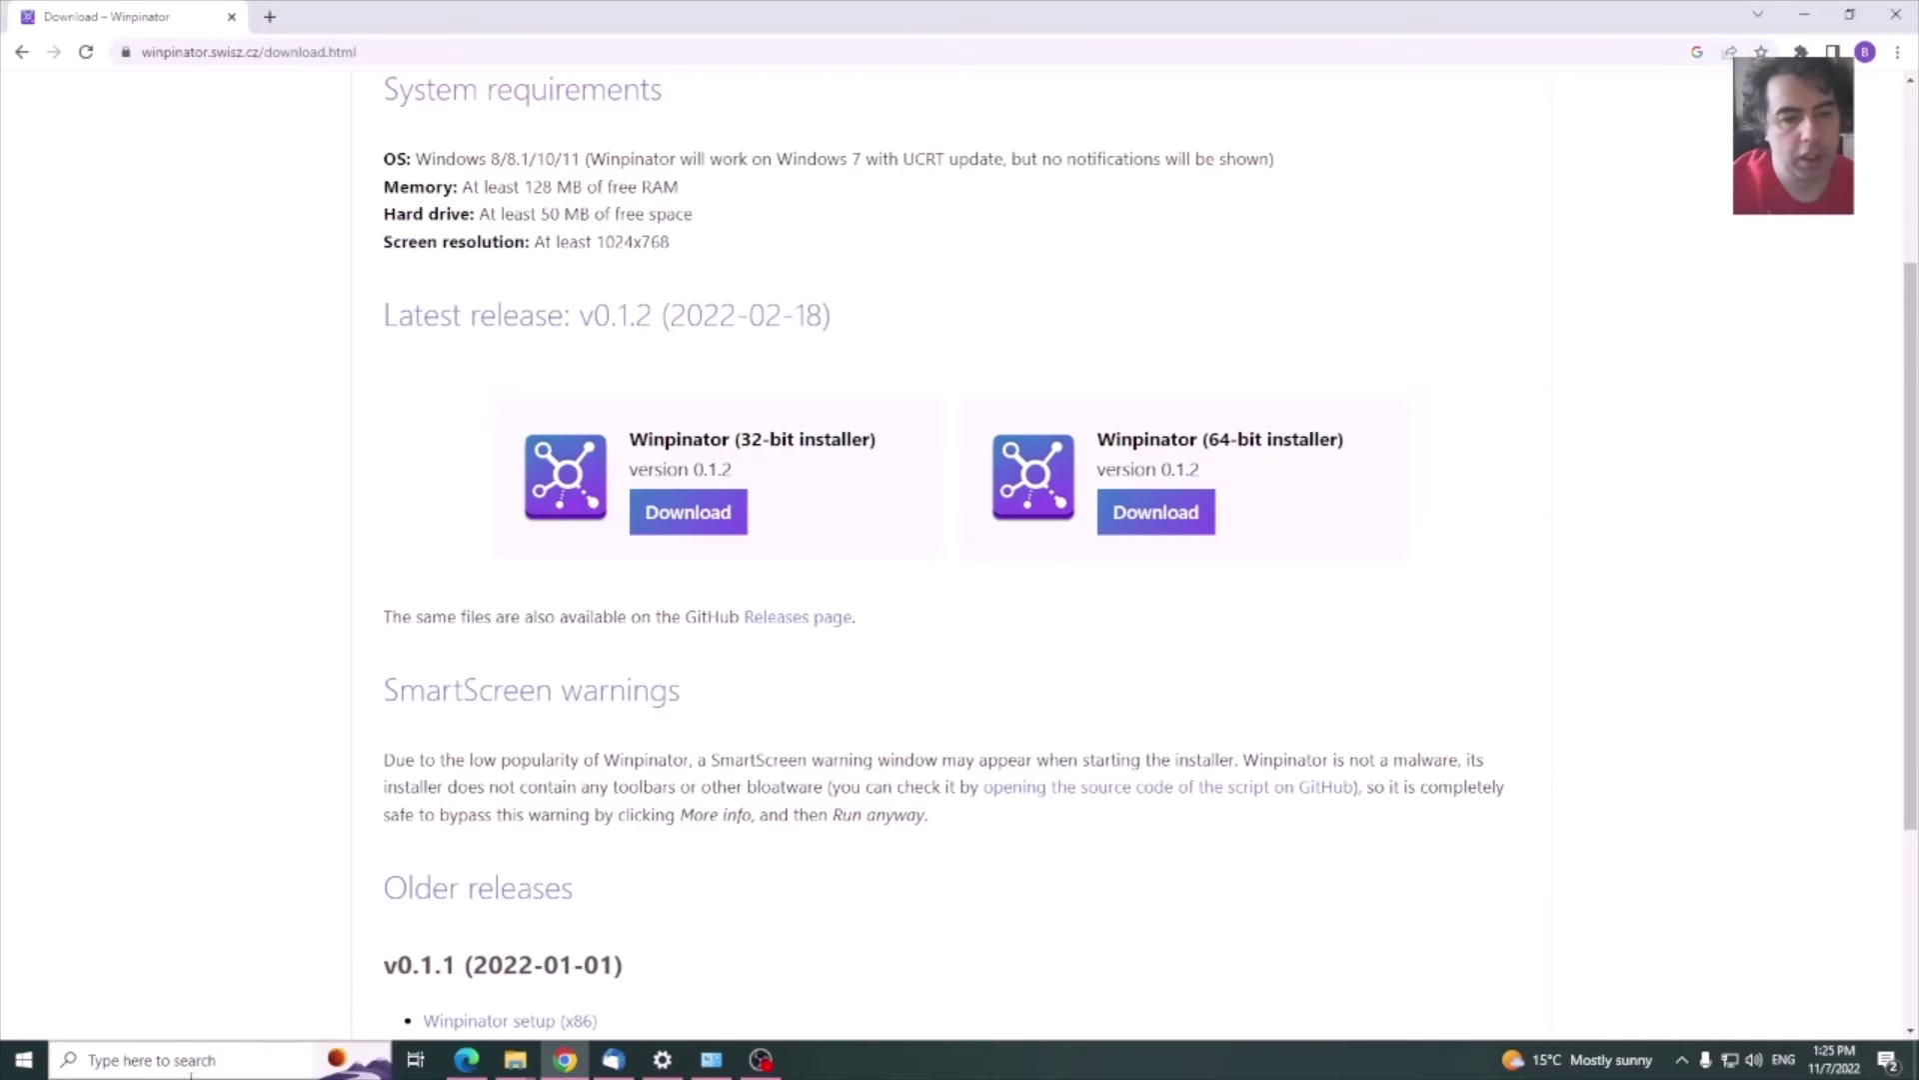
pyautogui.click(170, 1061)
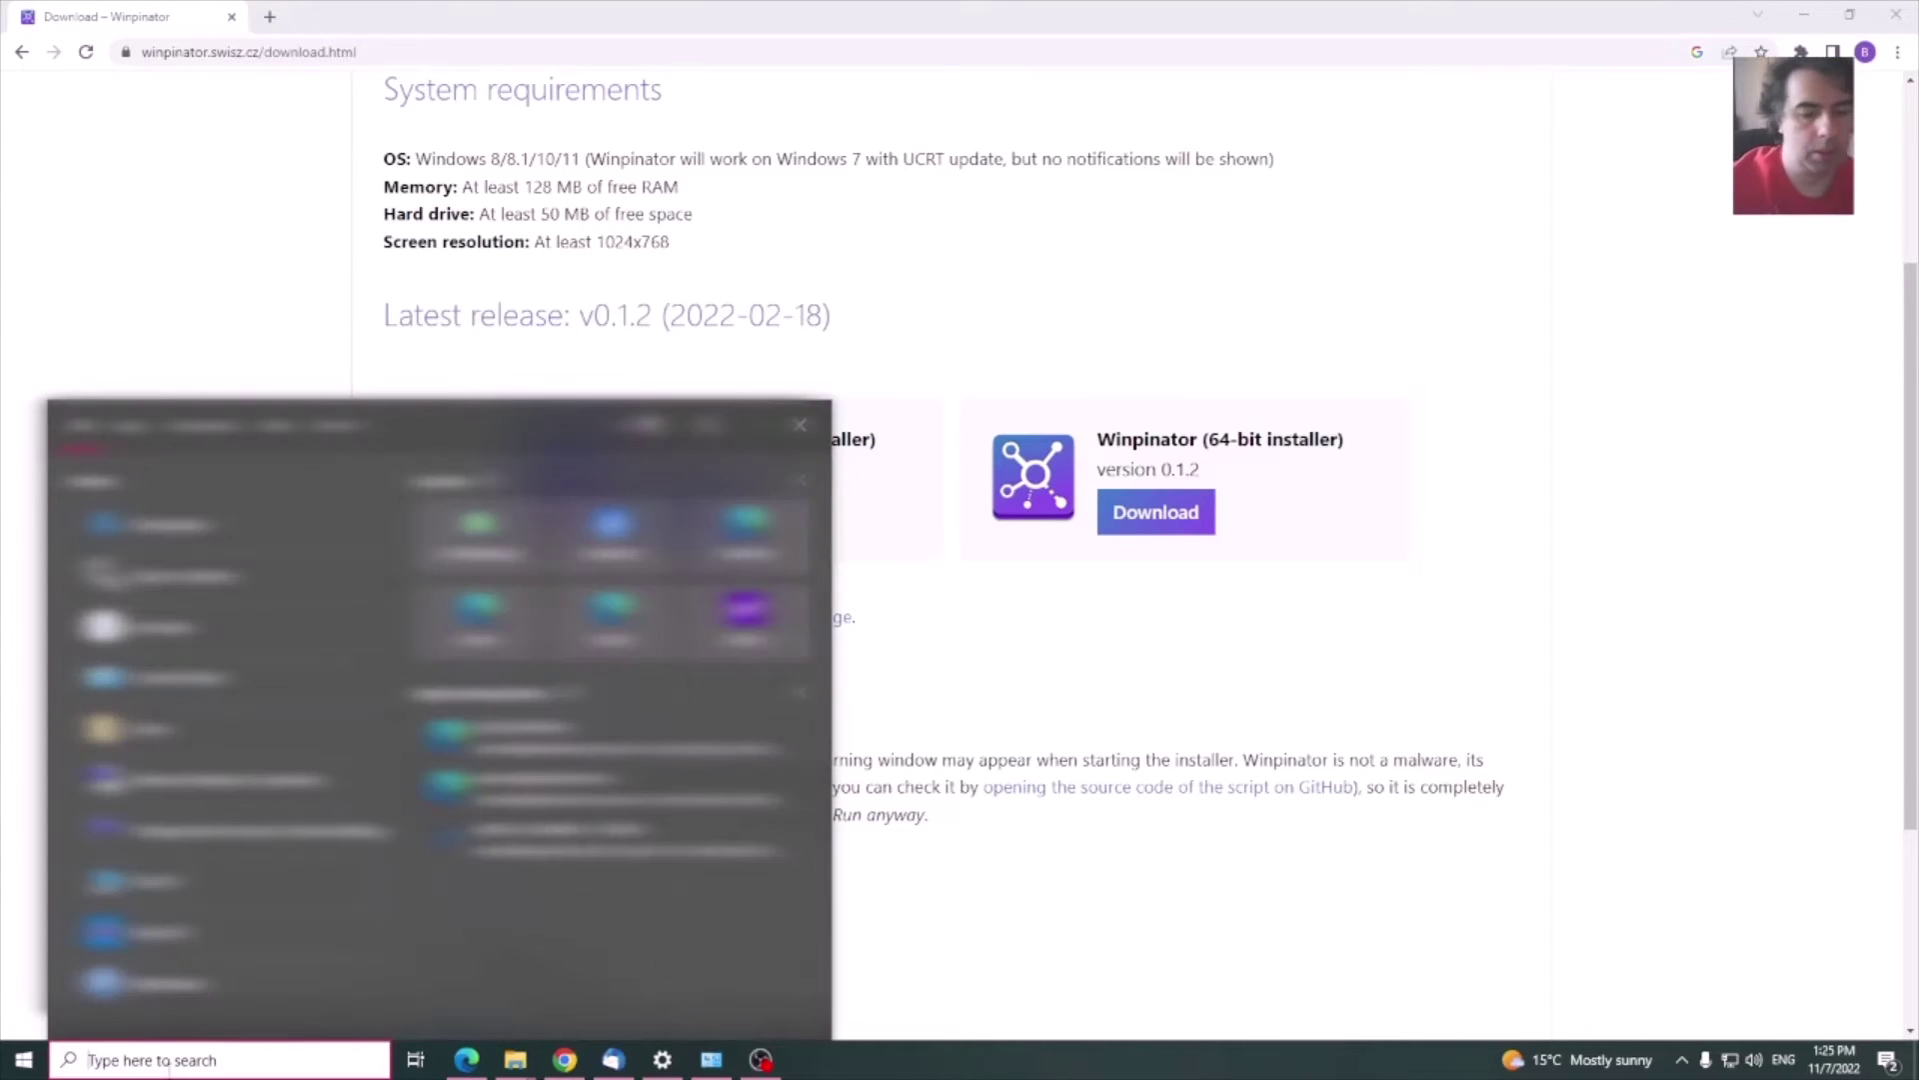
pyautogui.write('win')
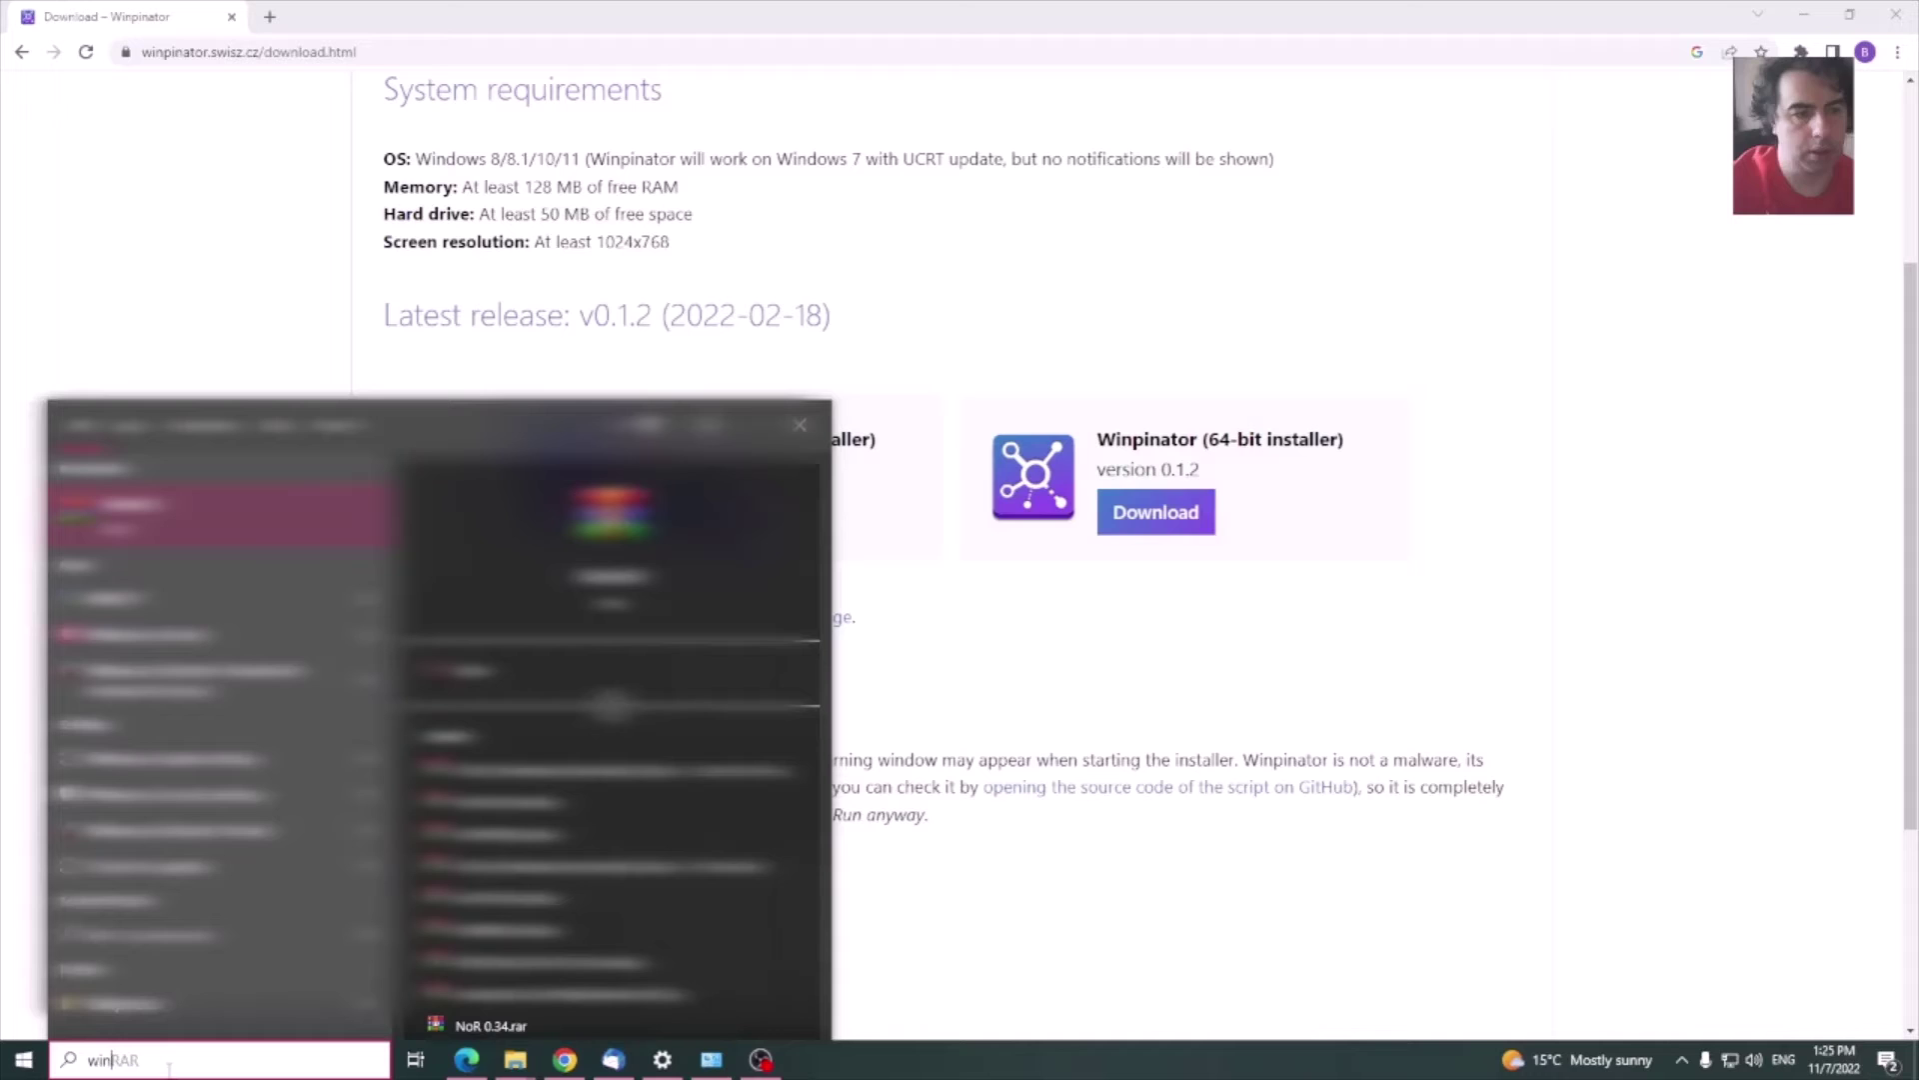
pyautogui.write('pimna')
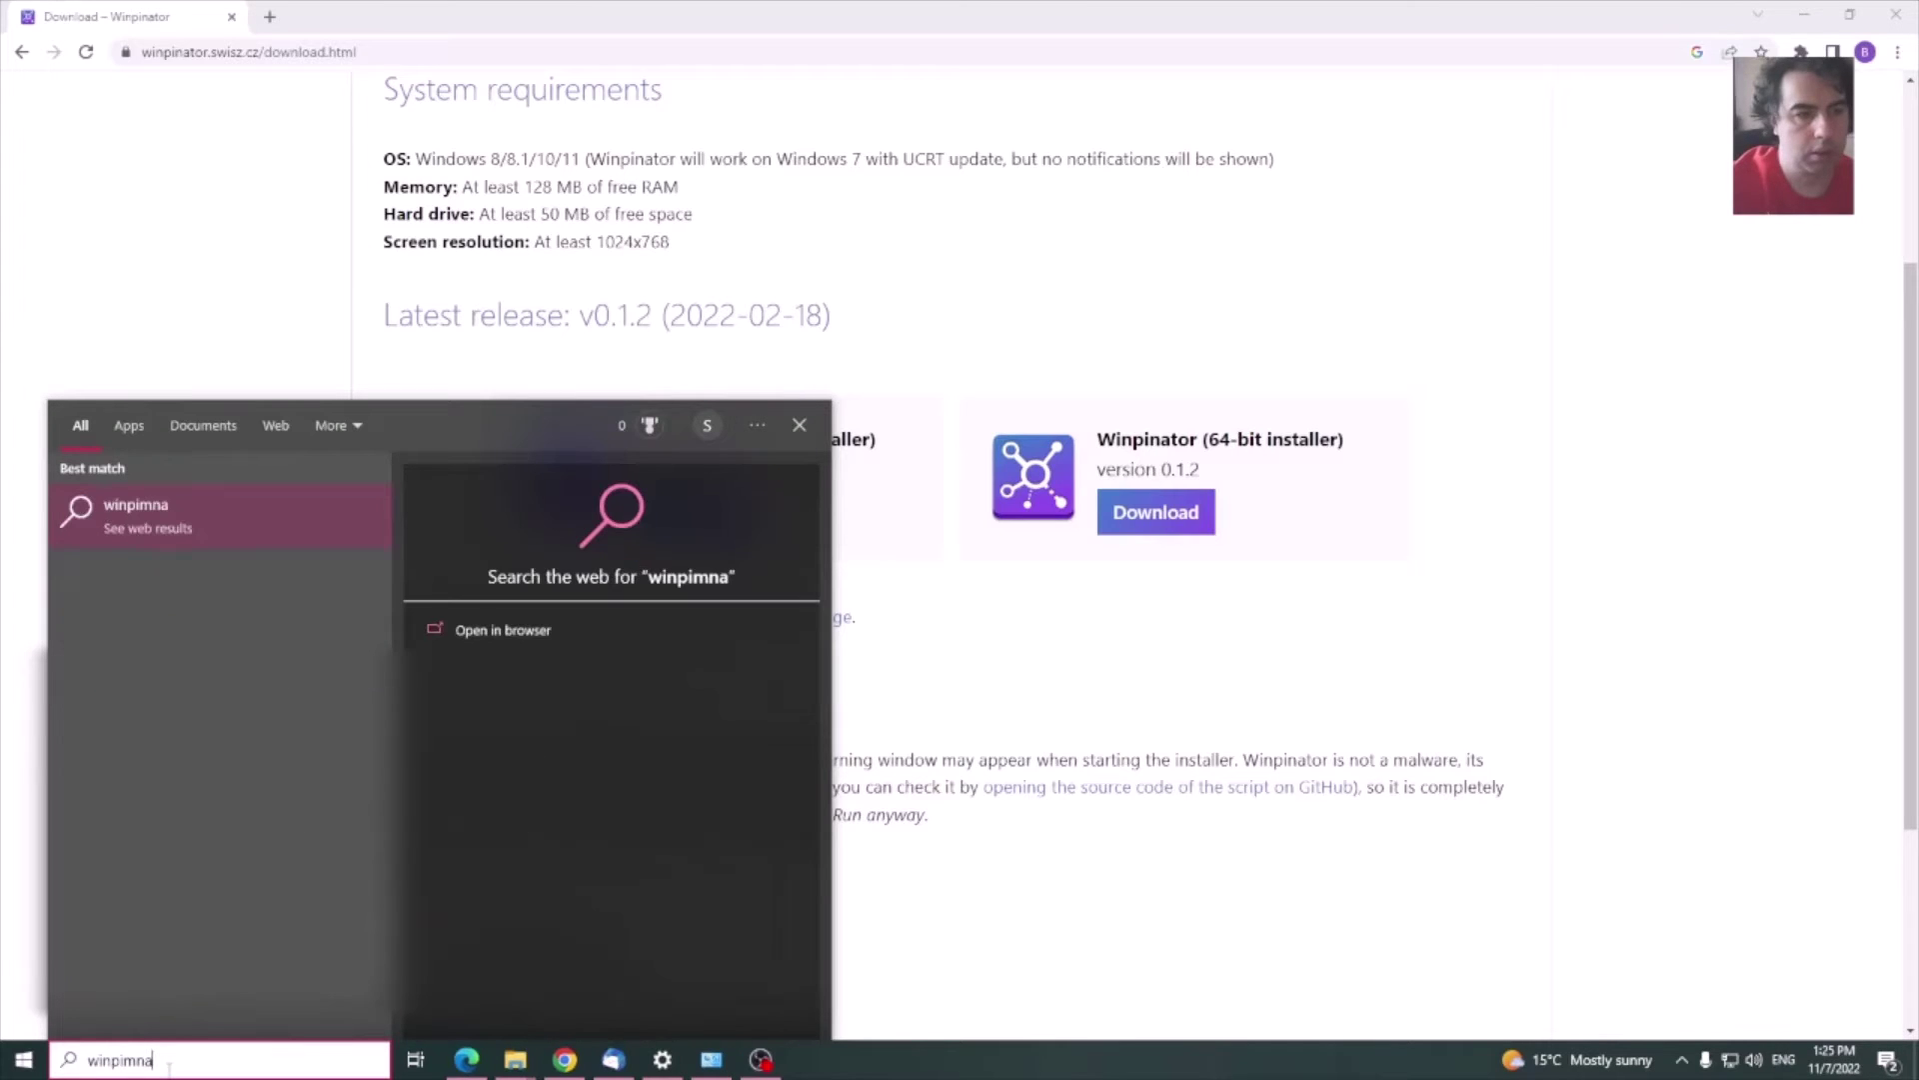
pyautogui.press('BackSpace')
pyautogui.press('BackSpace')
pyautogui.press('BackSpace')
pyautogui.write('nator')
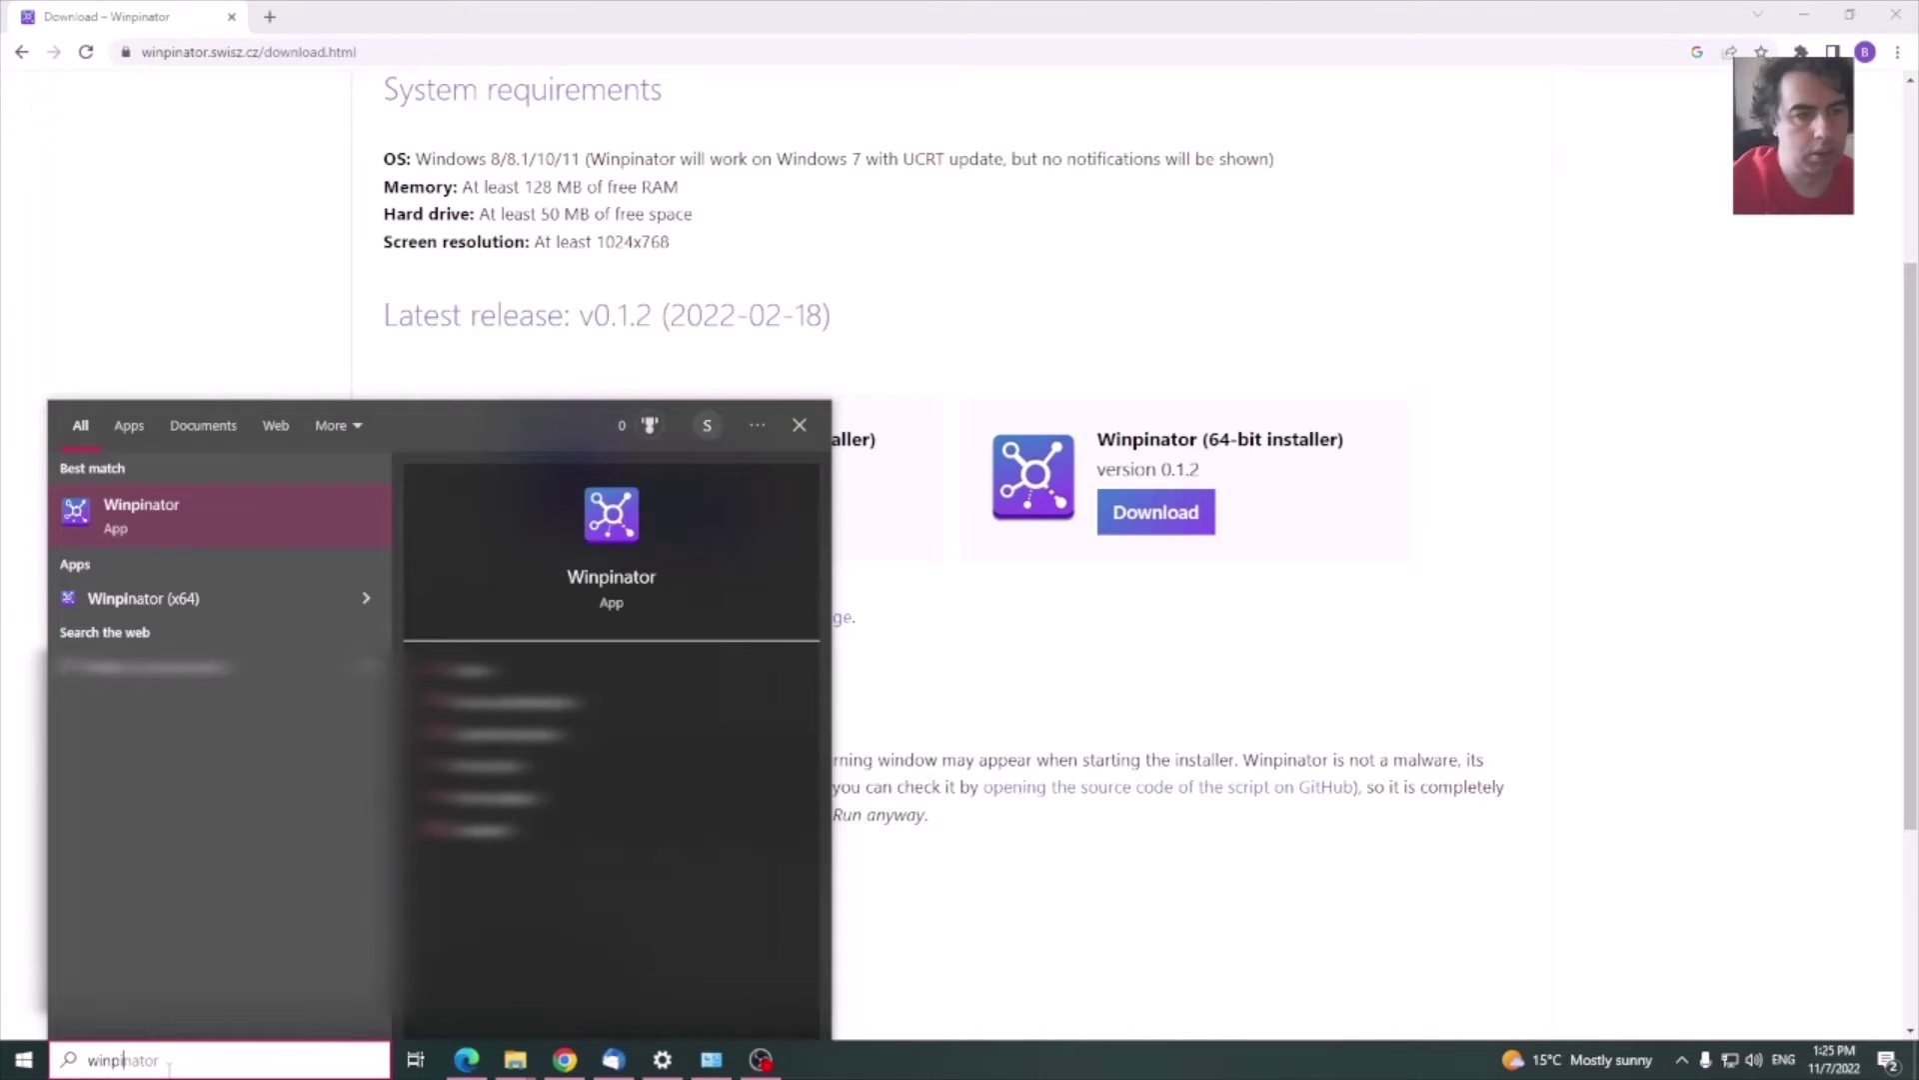
pyautogui.click(621, 520)
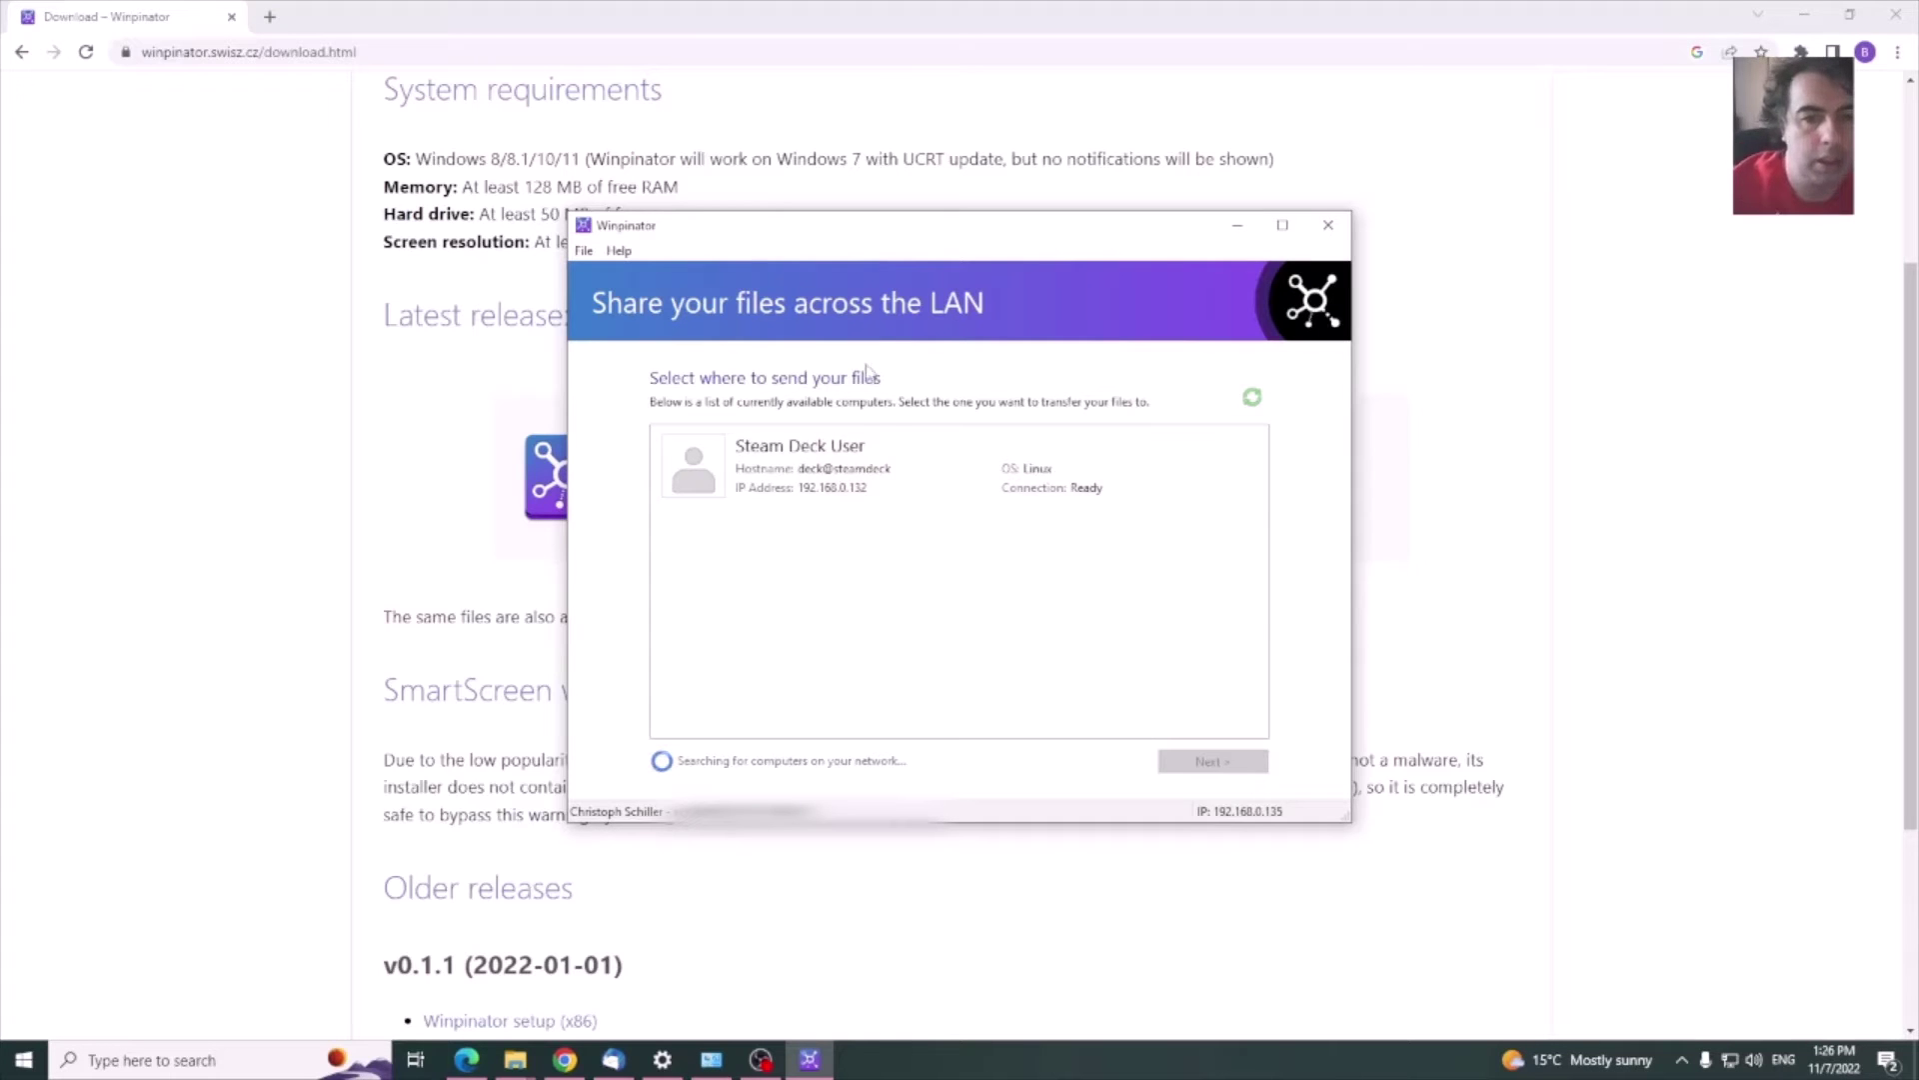
pyautogui.click(825, 468)
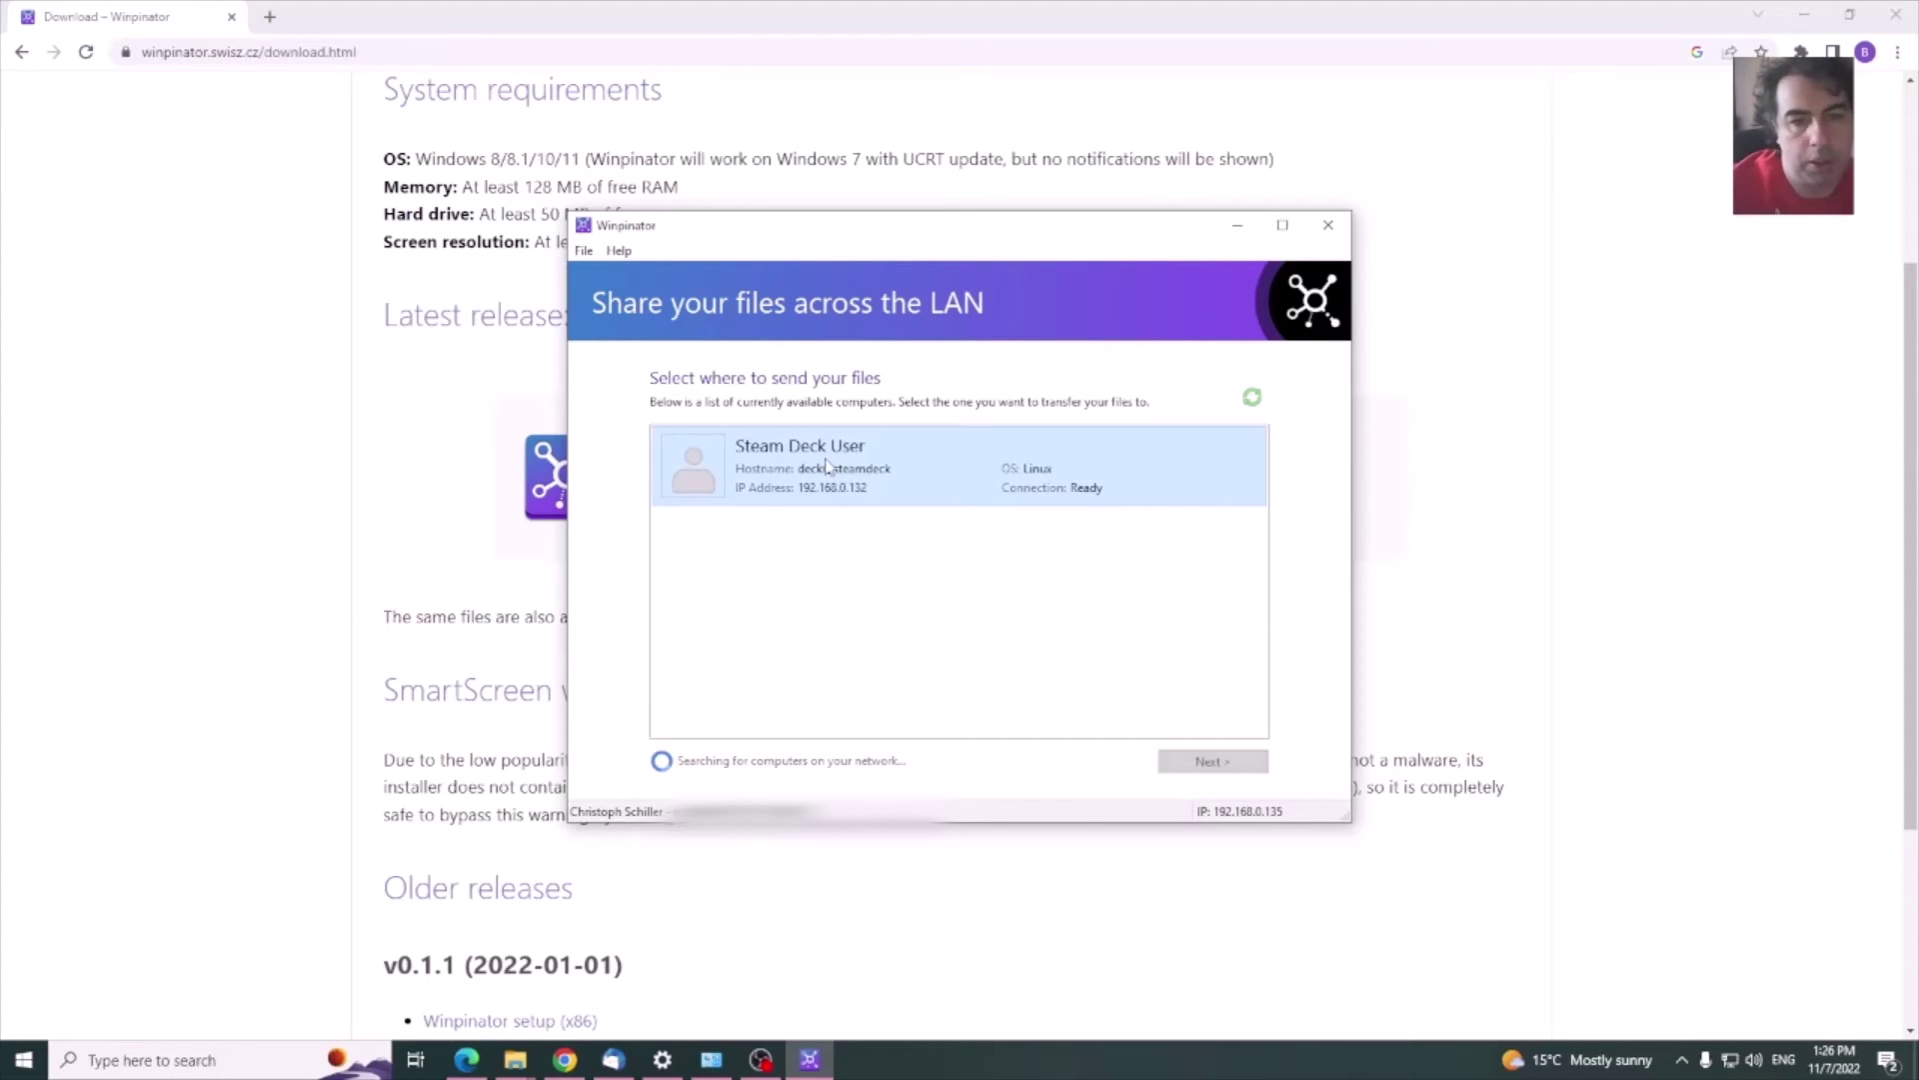
pyautogui.click(1200, 766)
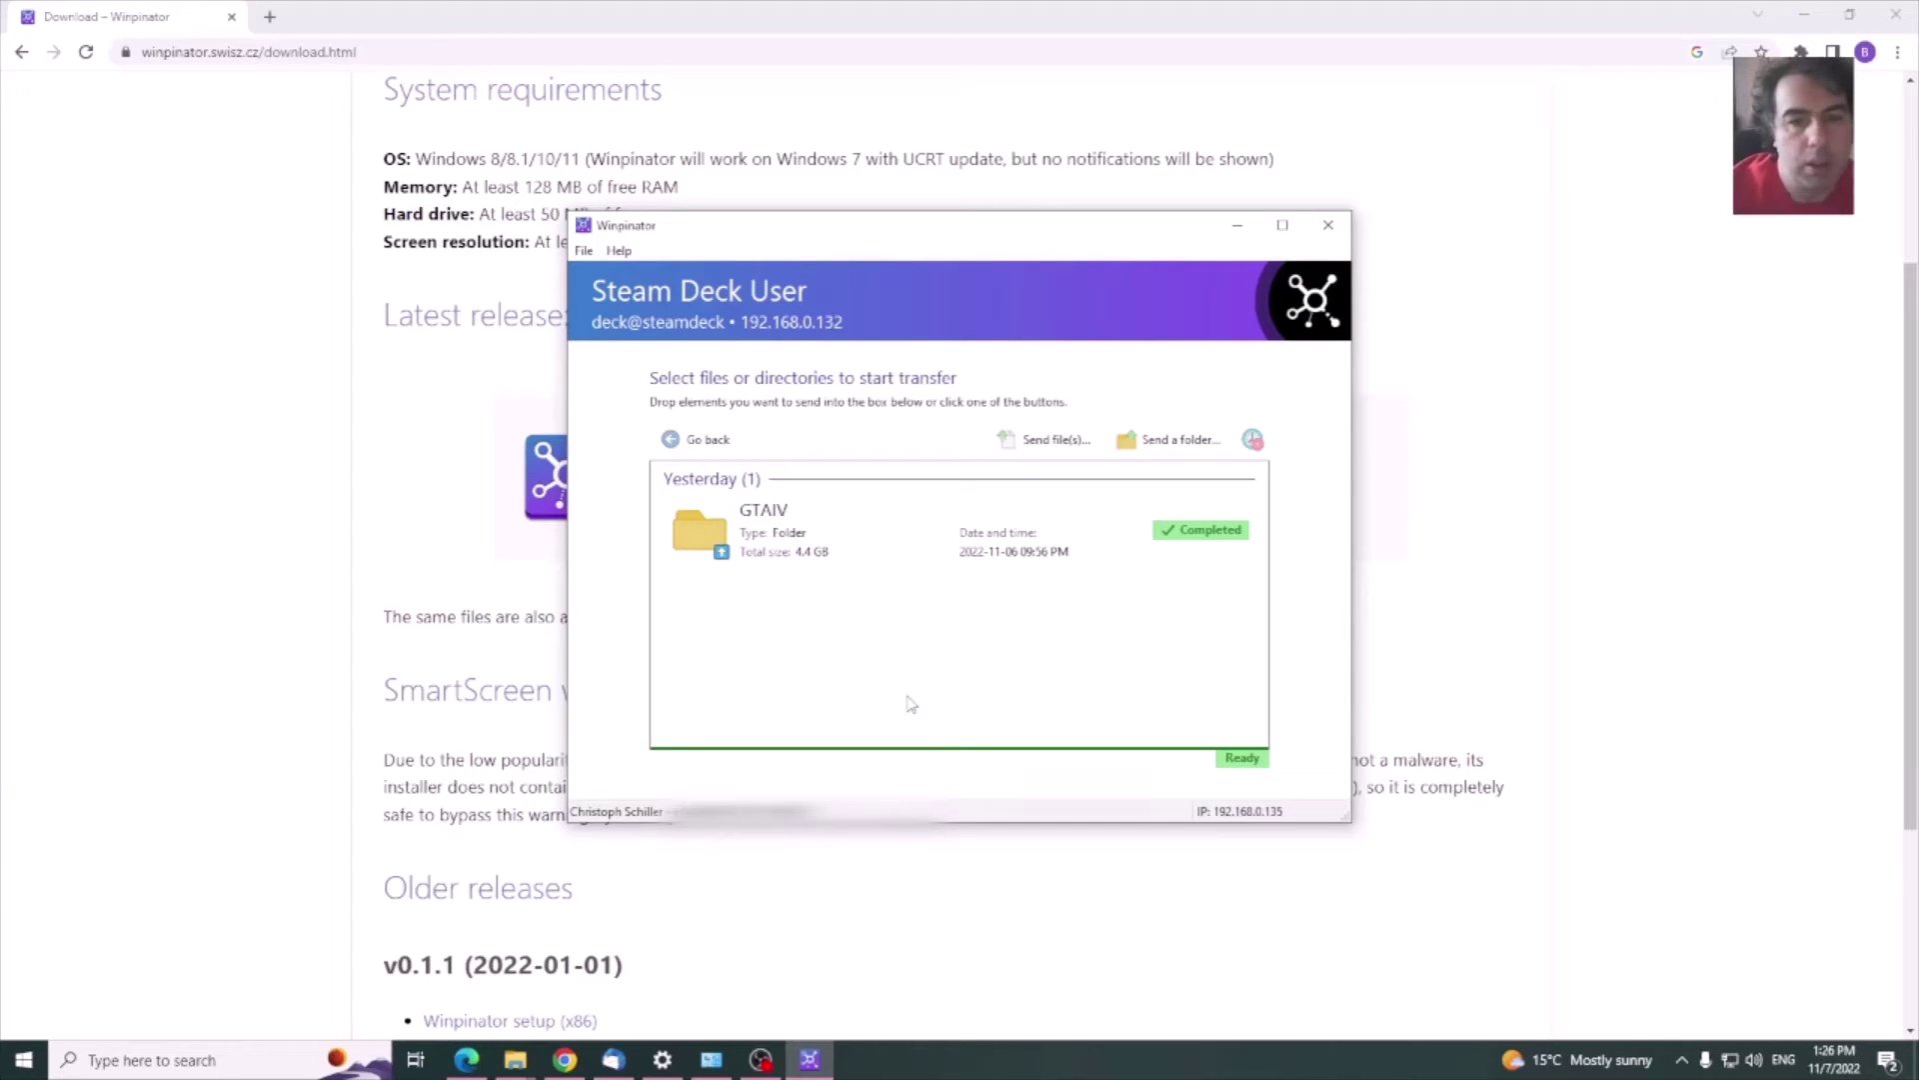
pyautogui.click(1039, 445)
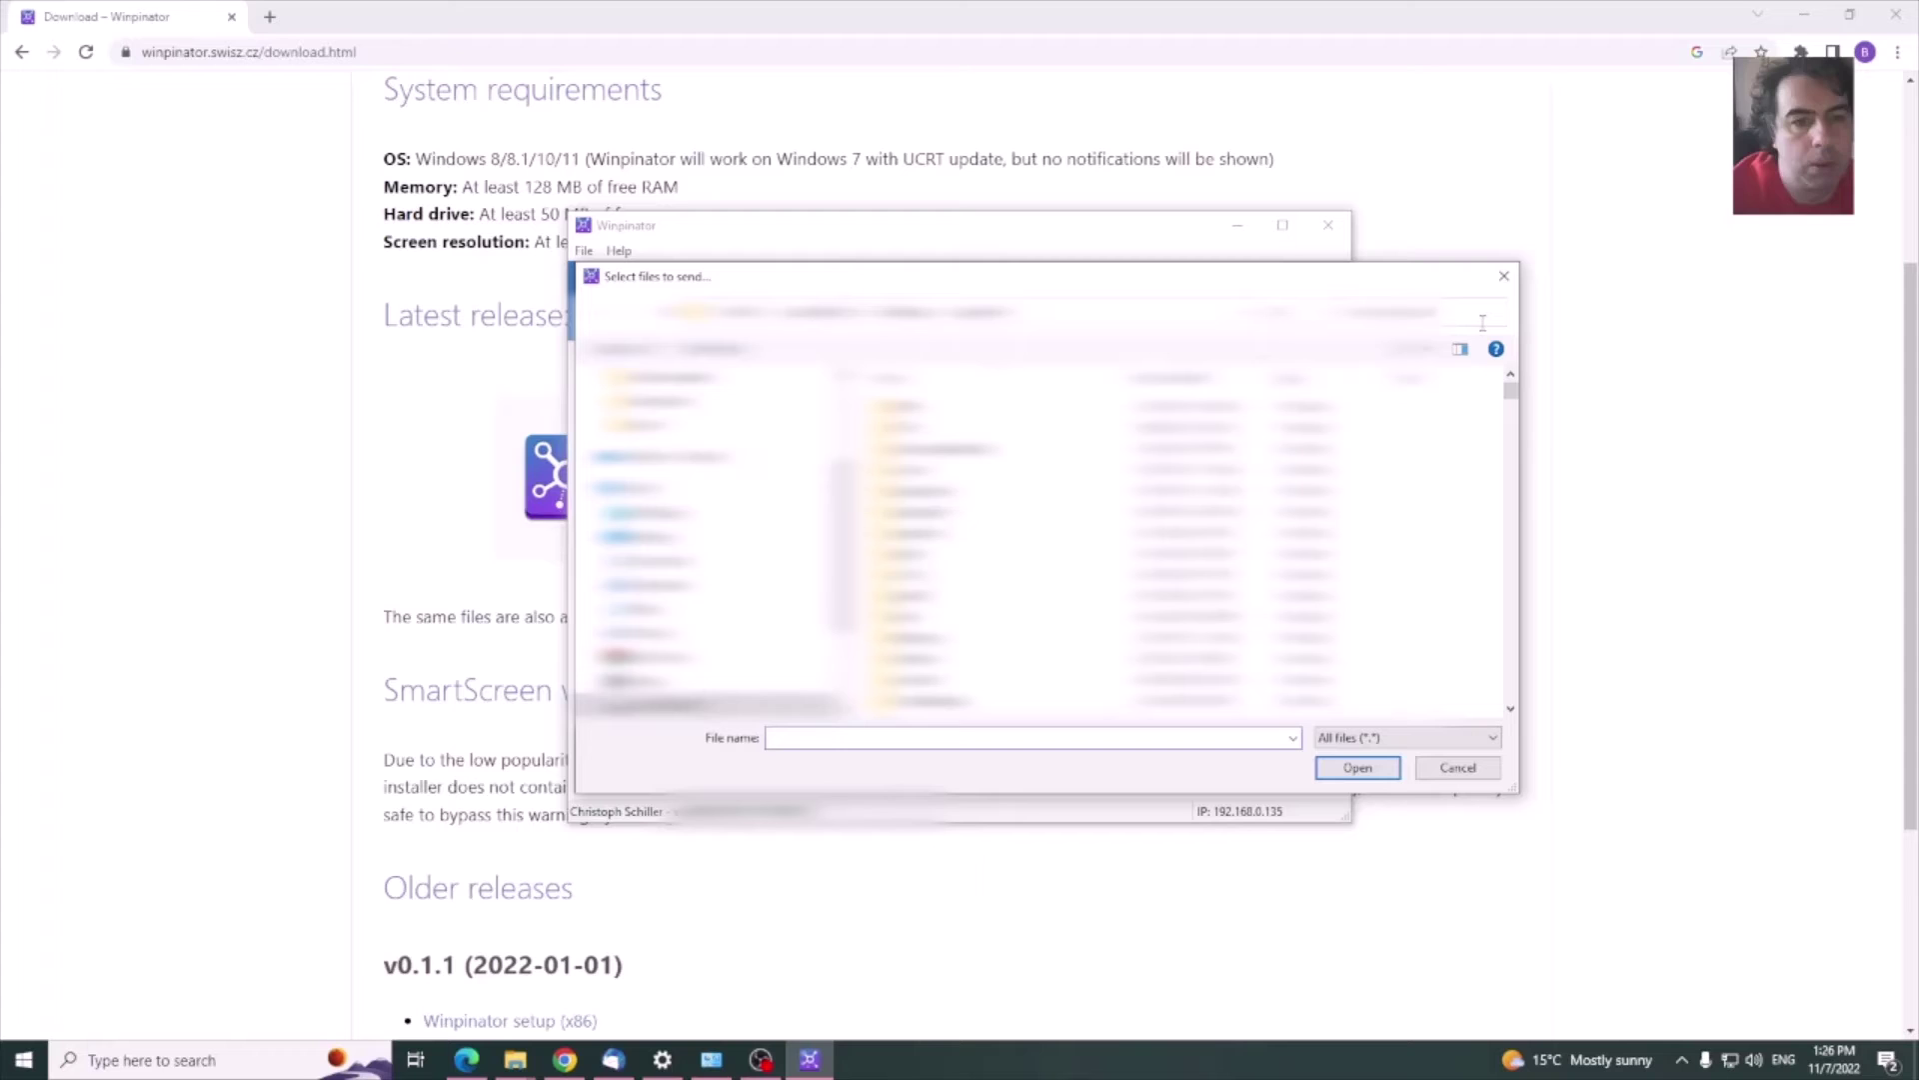
pyautogui.click(1503, 276)
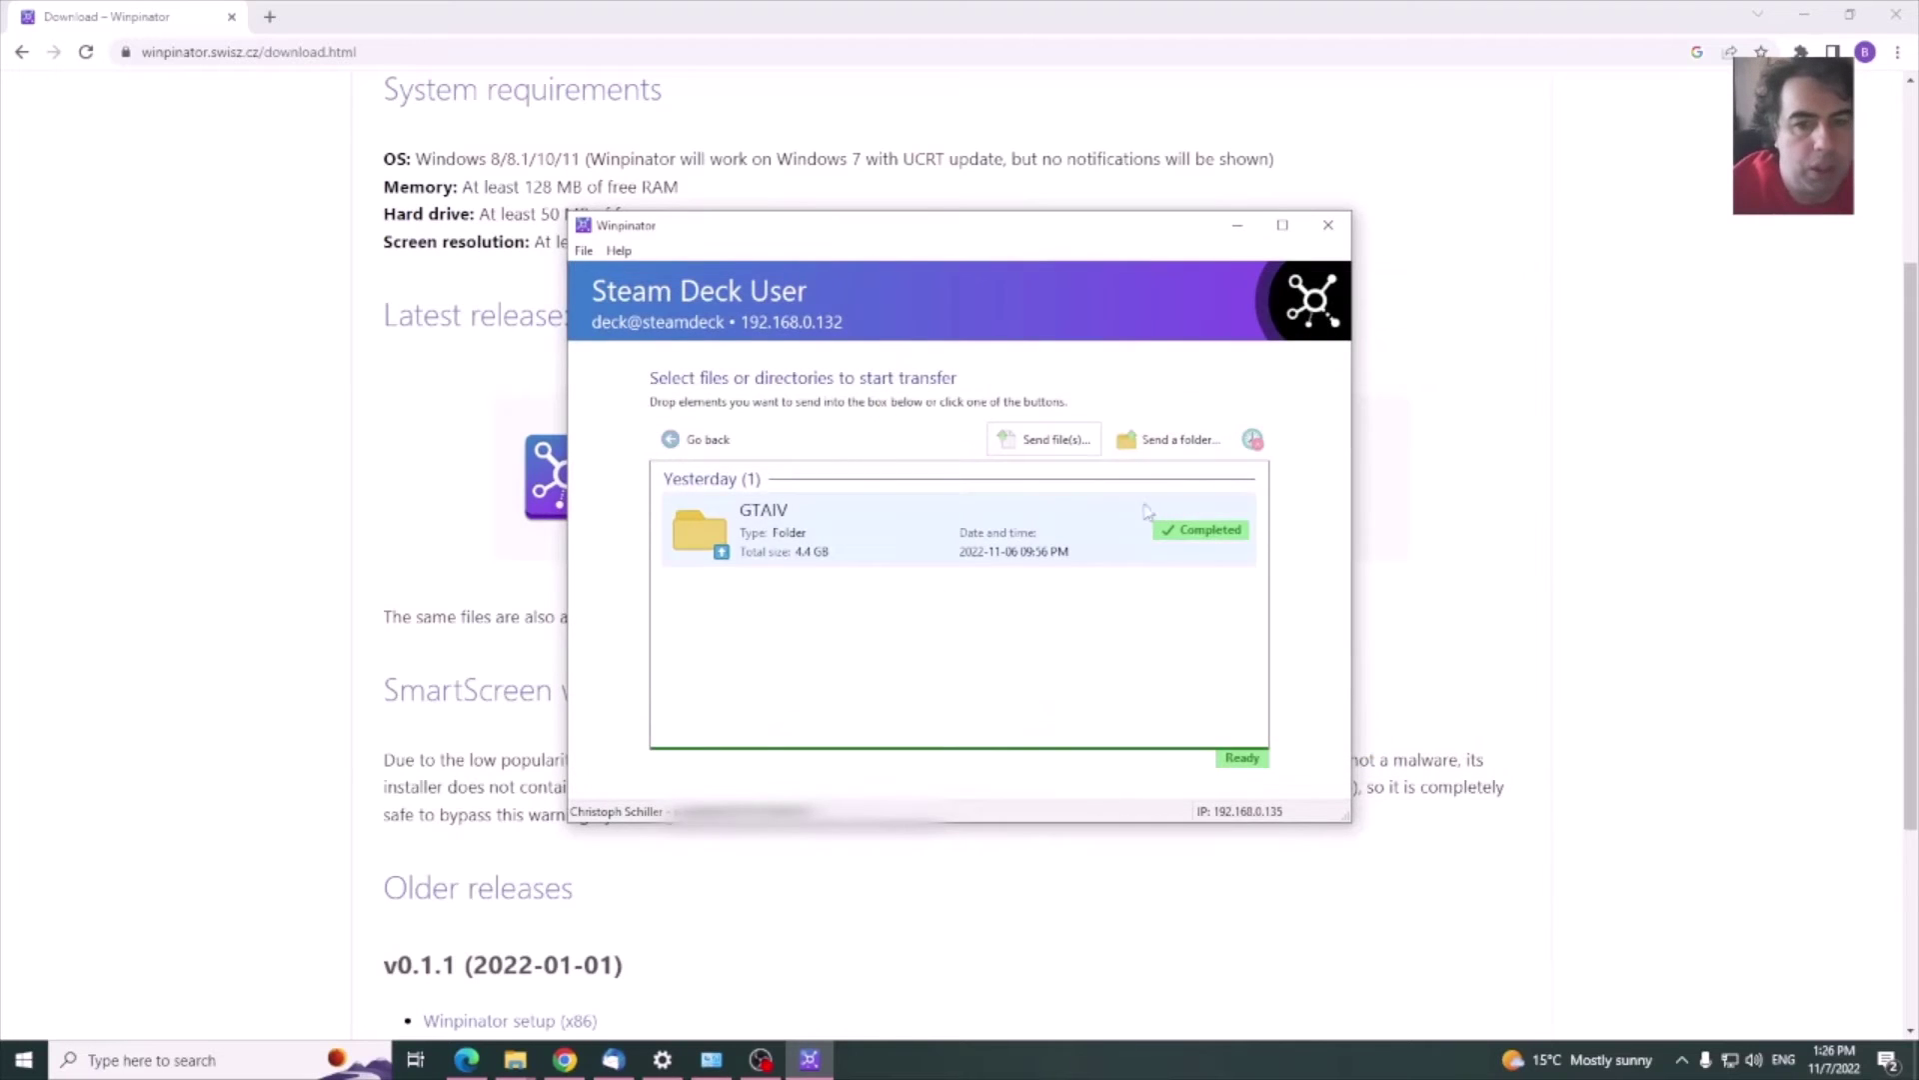
pyautogui.click(1167, 439)
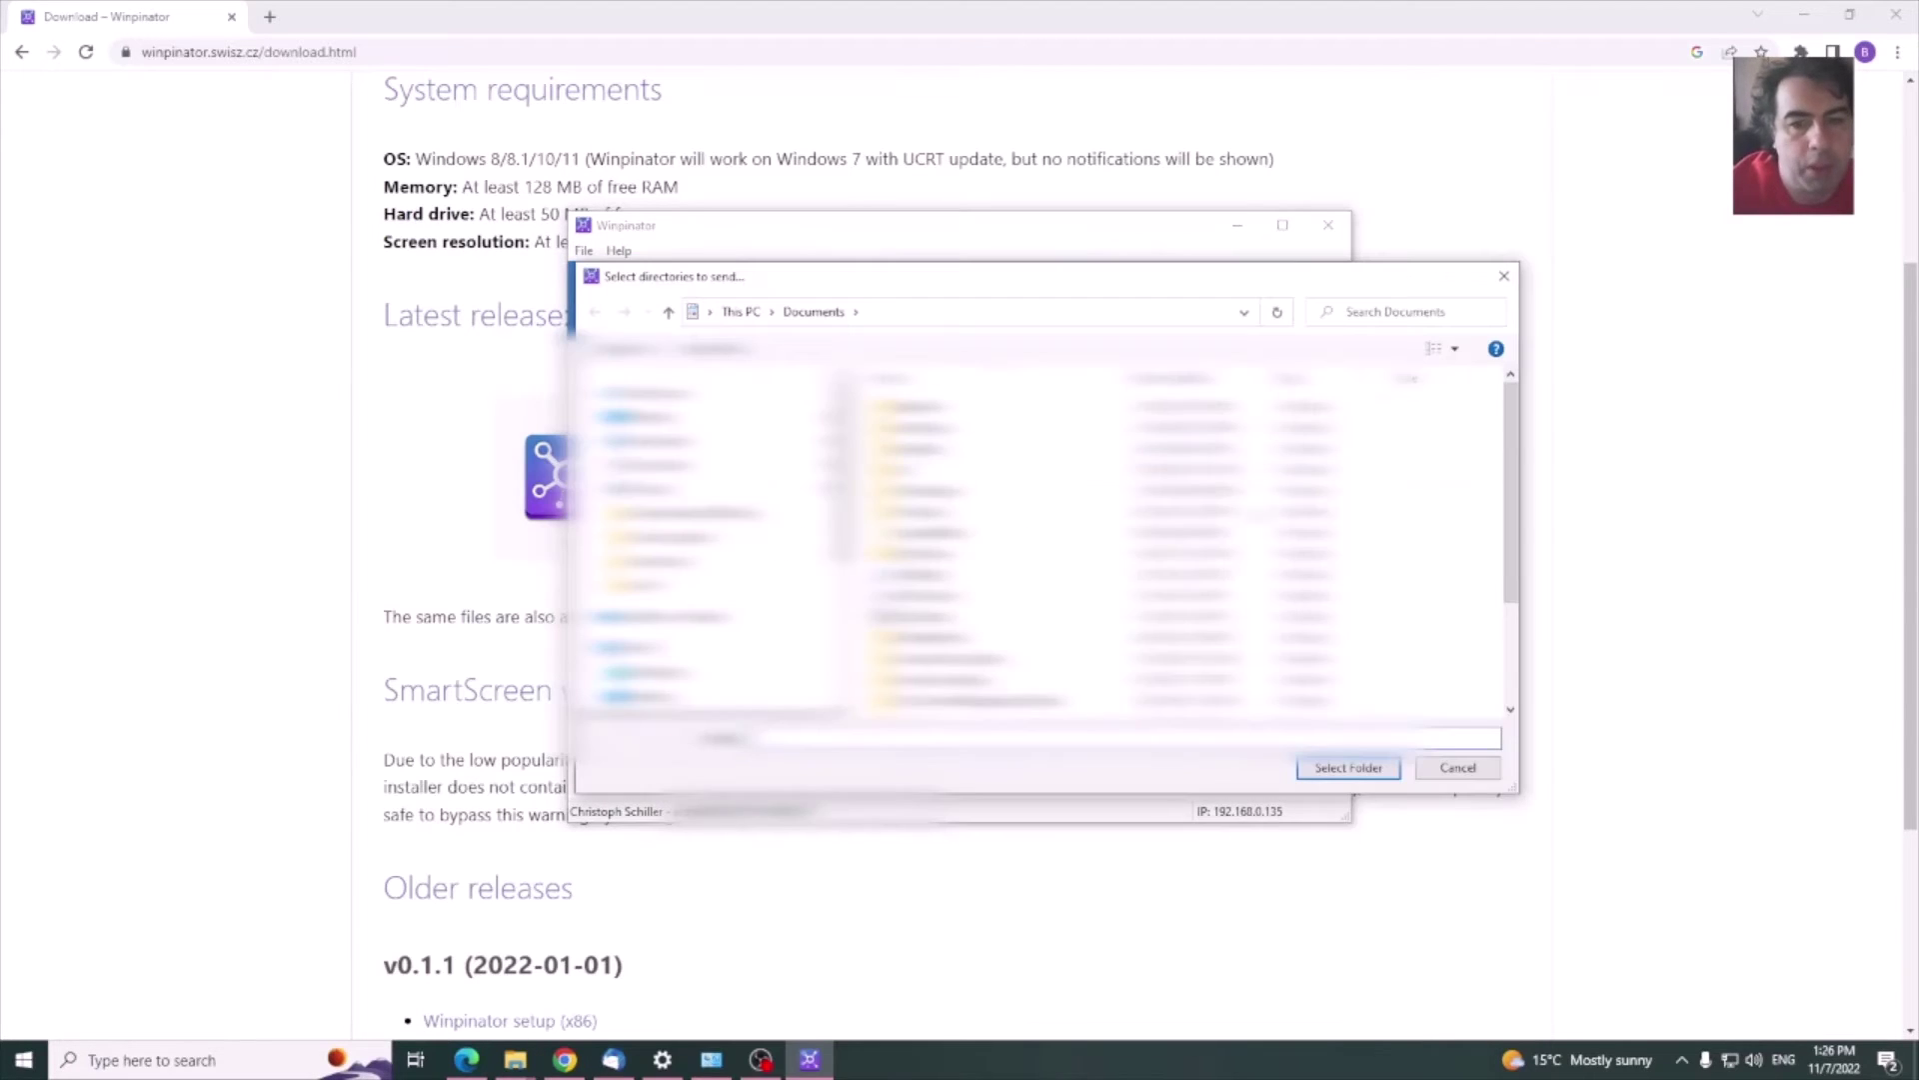
pyautogui.click(1460, 767)
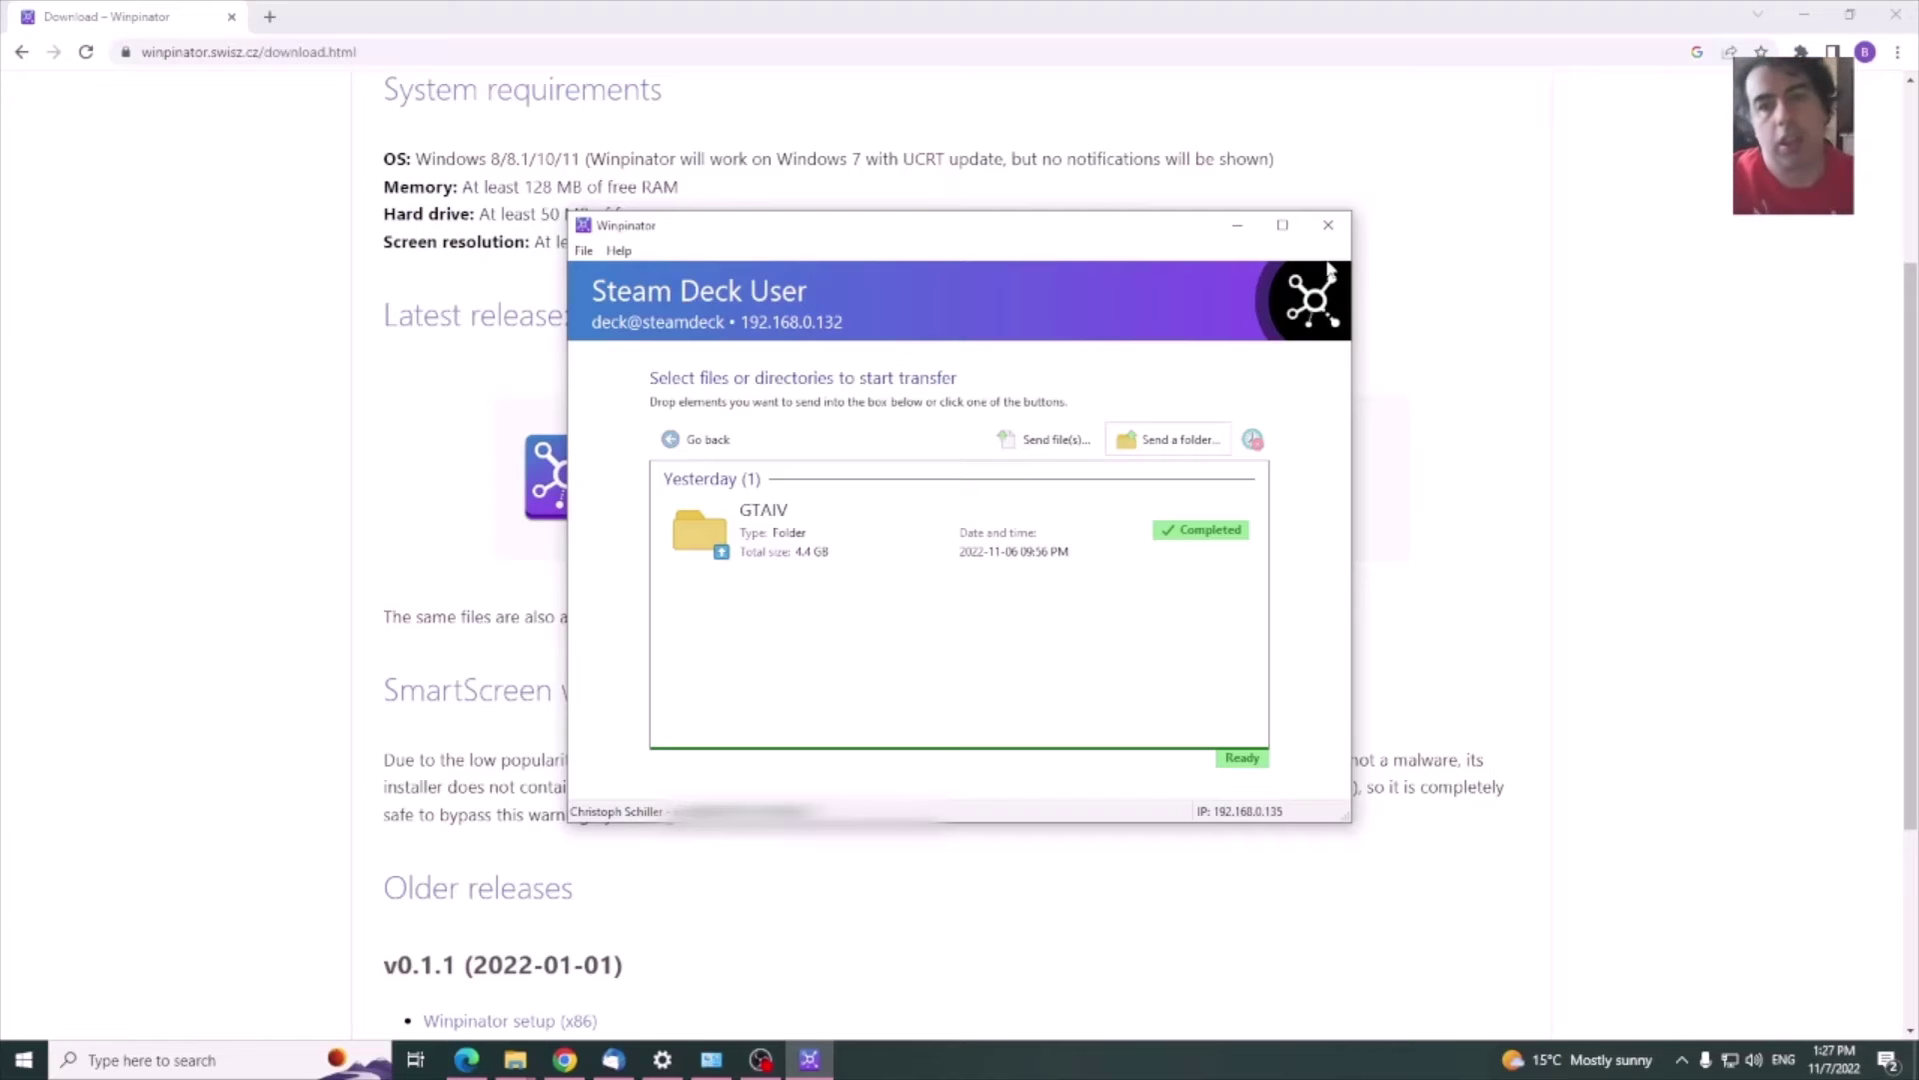
# - Close Winpinator, scroll the download page to the top, and switch to File Explorer on drive G:
pyautogui.click(1331, 226)
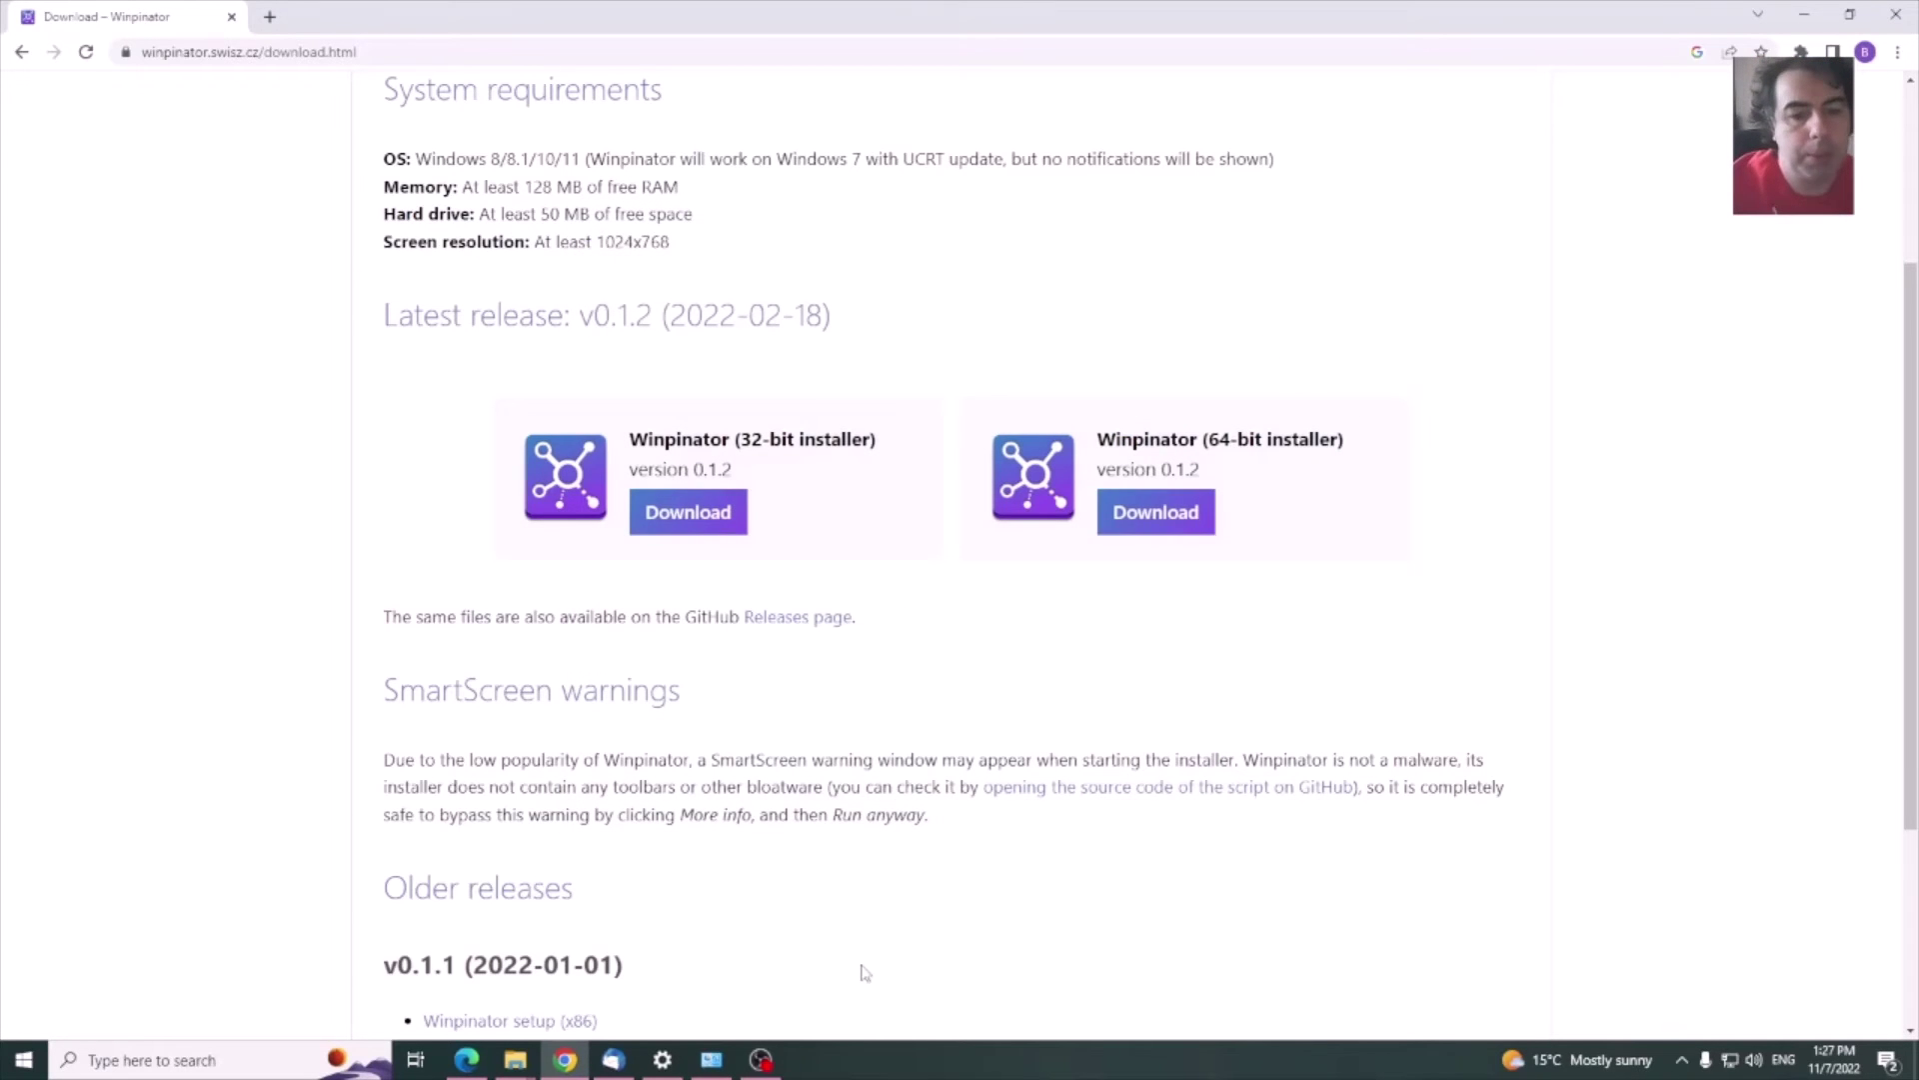
pyautogui.scroll(-3, 892, 798)
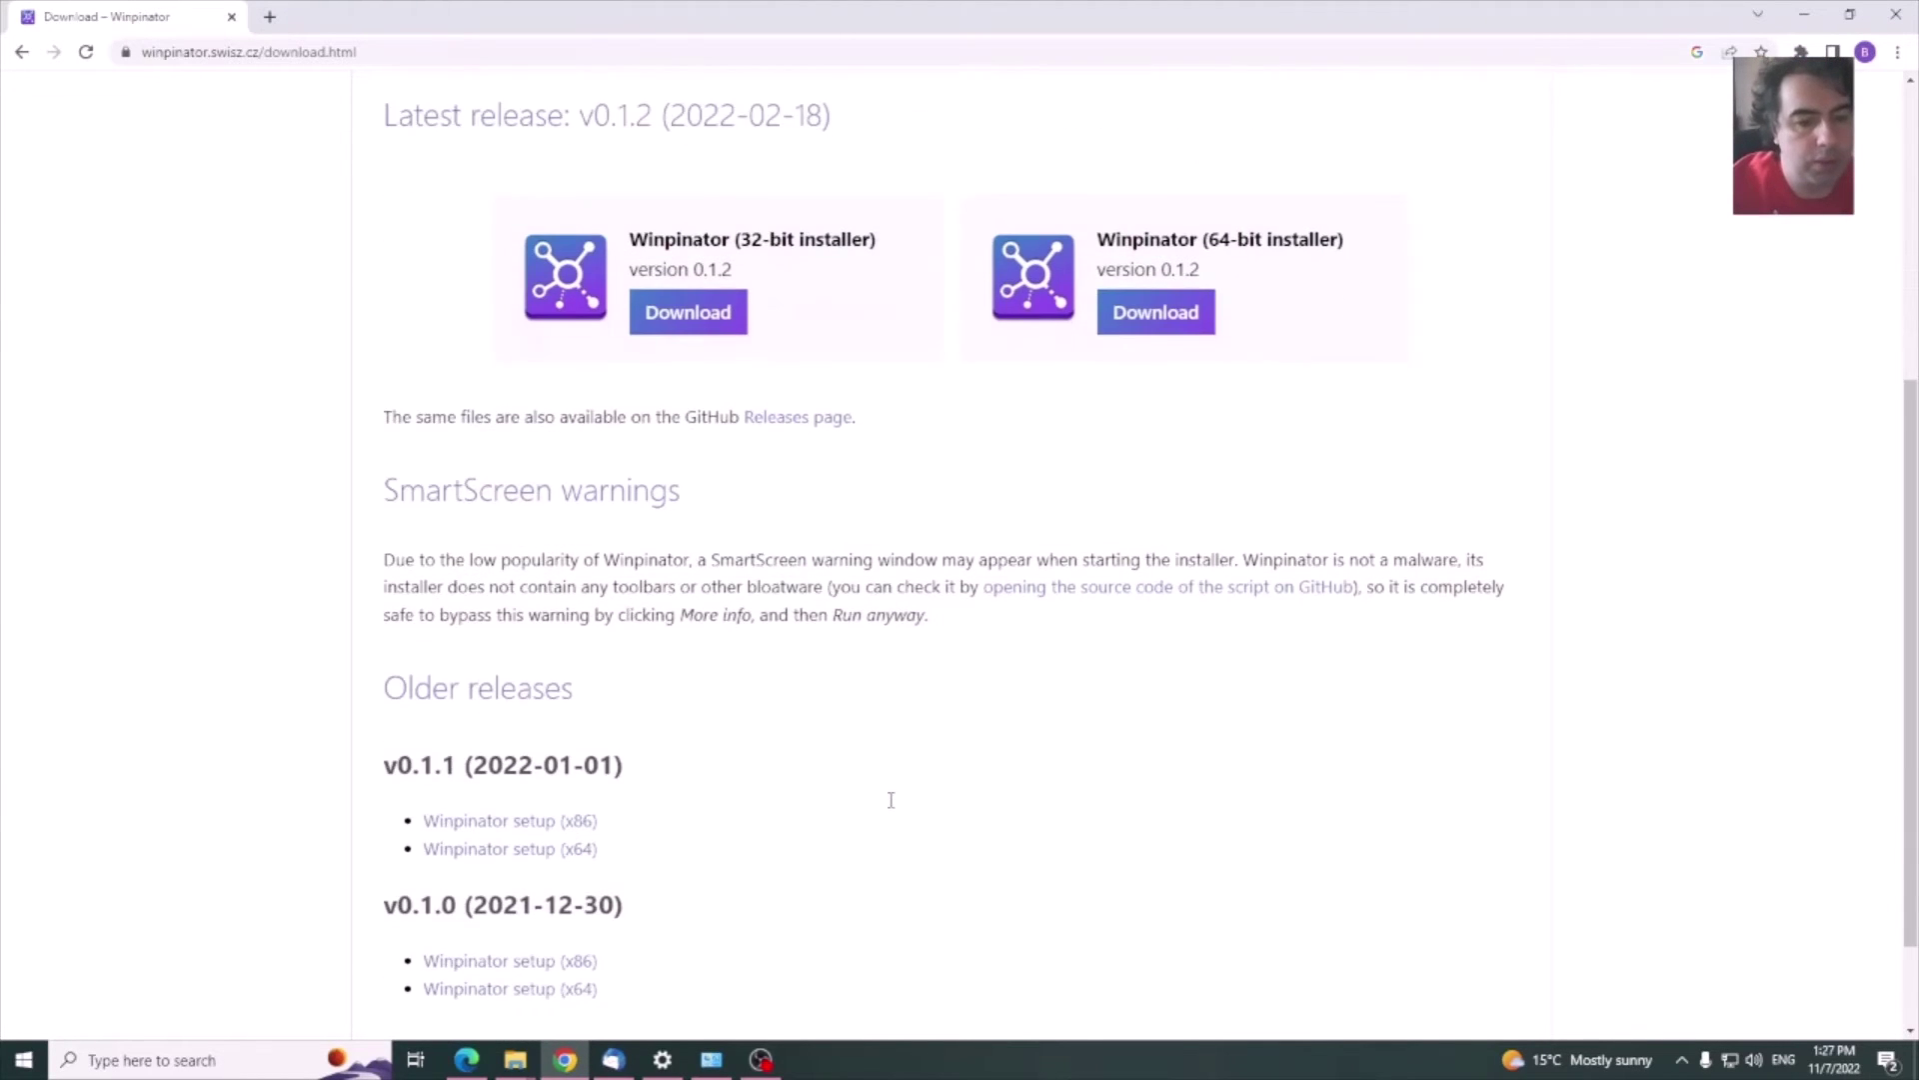
pyautogui.scroll(6, 891, 800)
pyautogui.scroll(1, 891, 800)
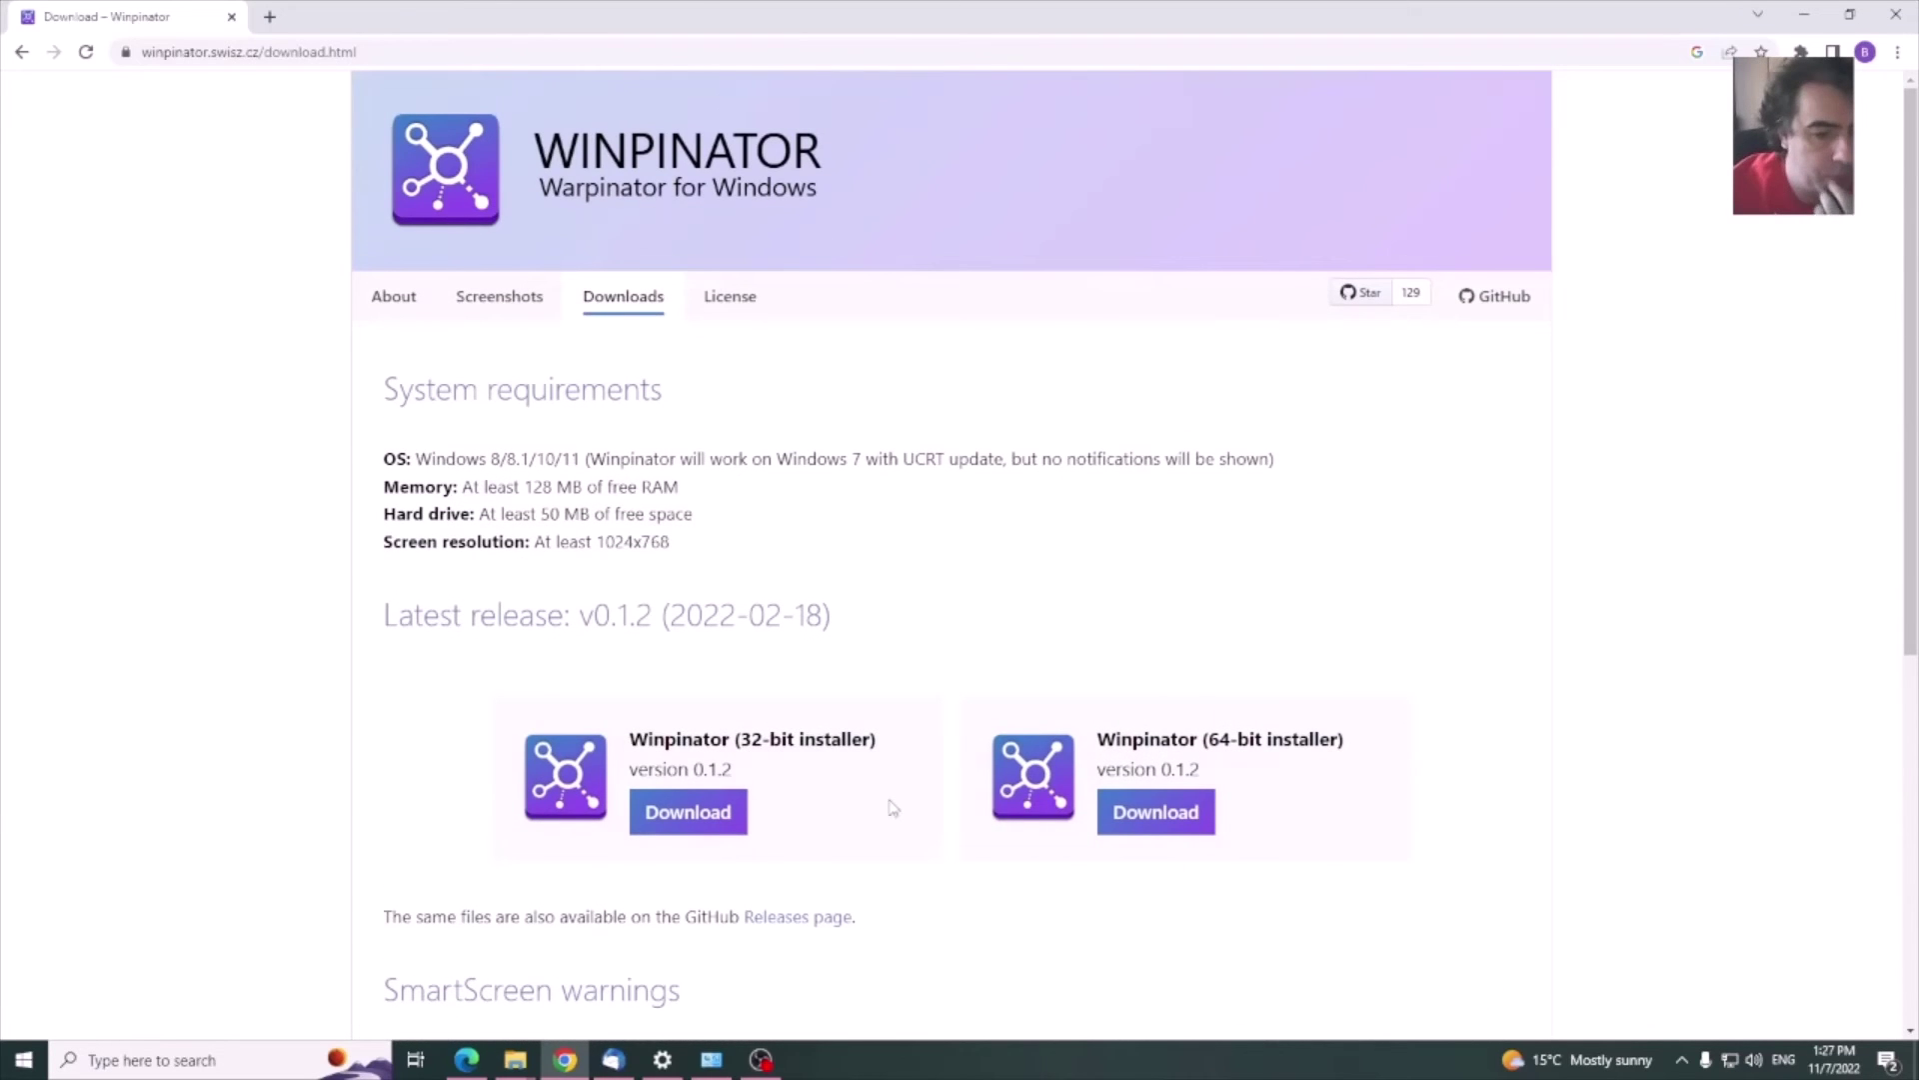
pyautogui.click(515, 1060)
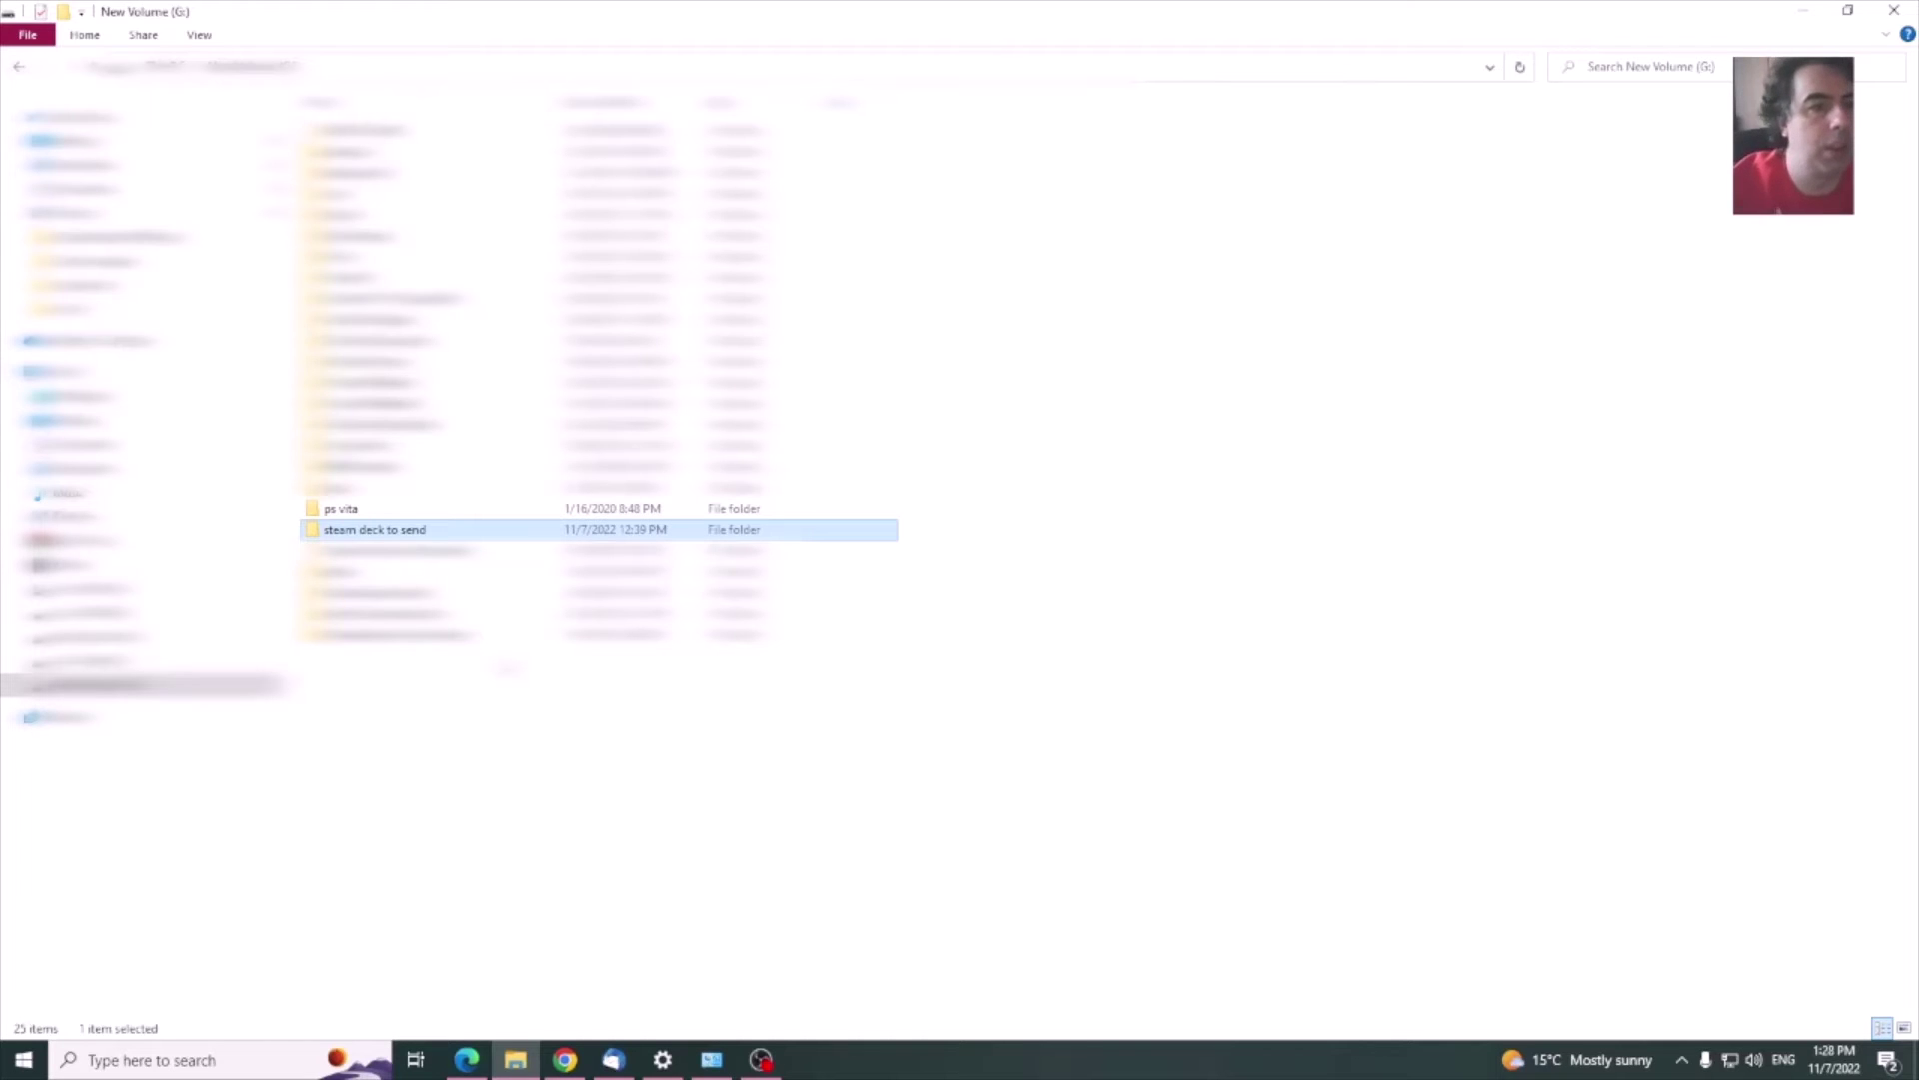
# - Open the Properties of drive New Volume (G:)
pyautogui.rightClick(372, 533)
pyautogui.press('Escape')
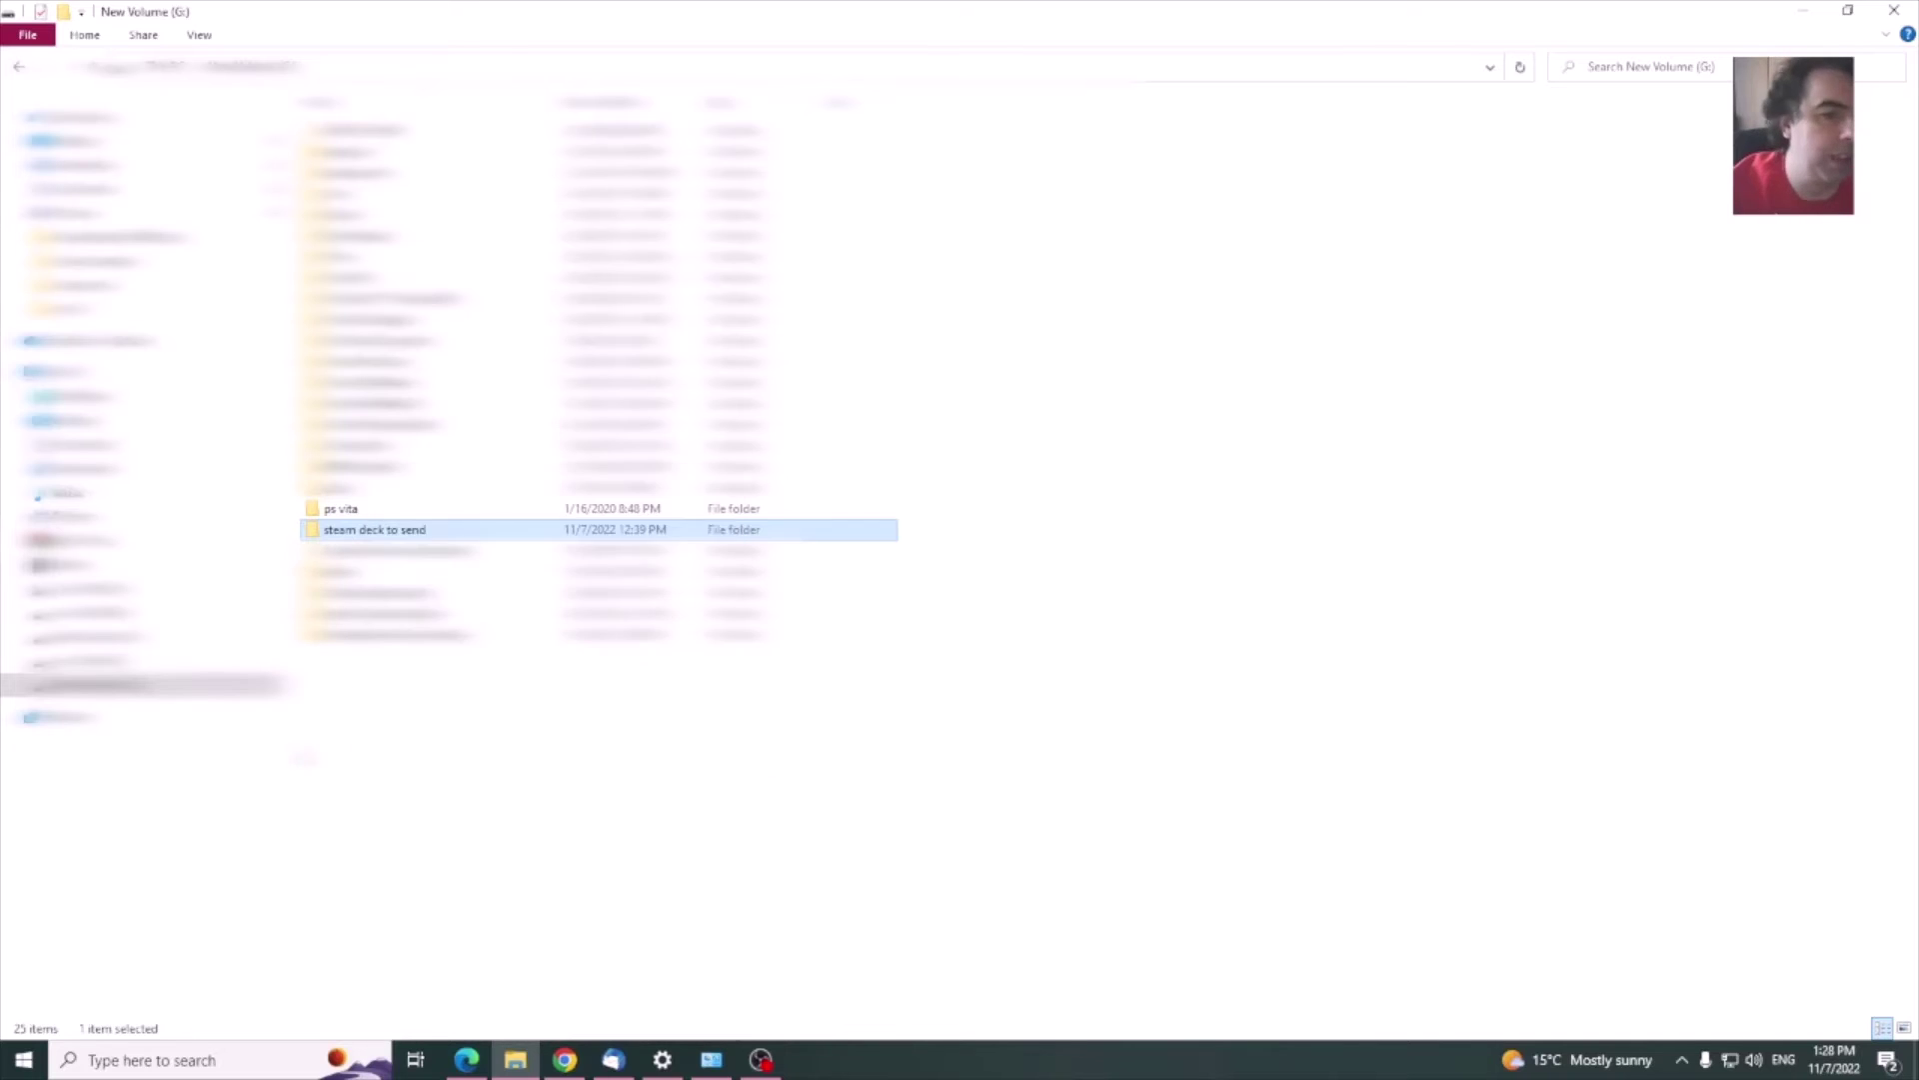
pyautogui.click(429, 538)
pyautogui.rightClick(430, 538)
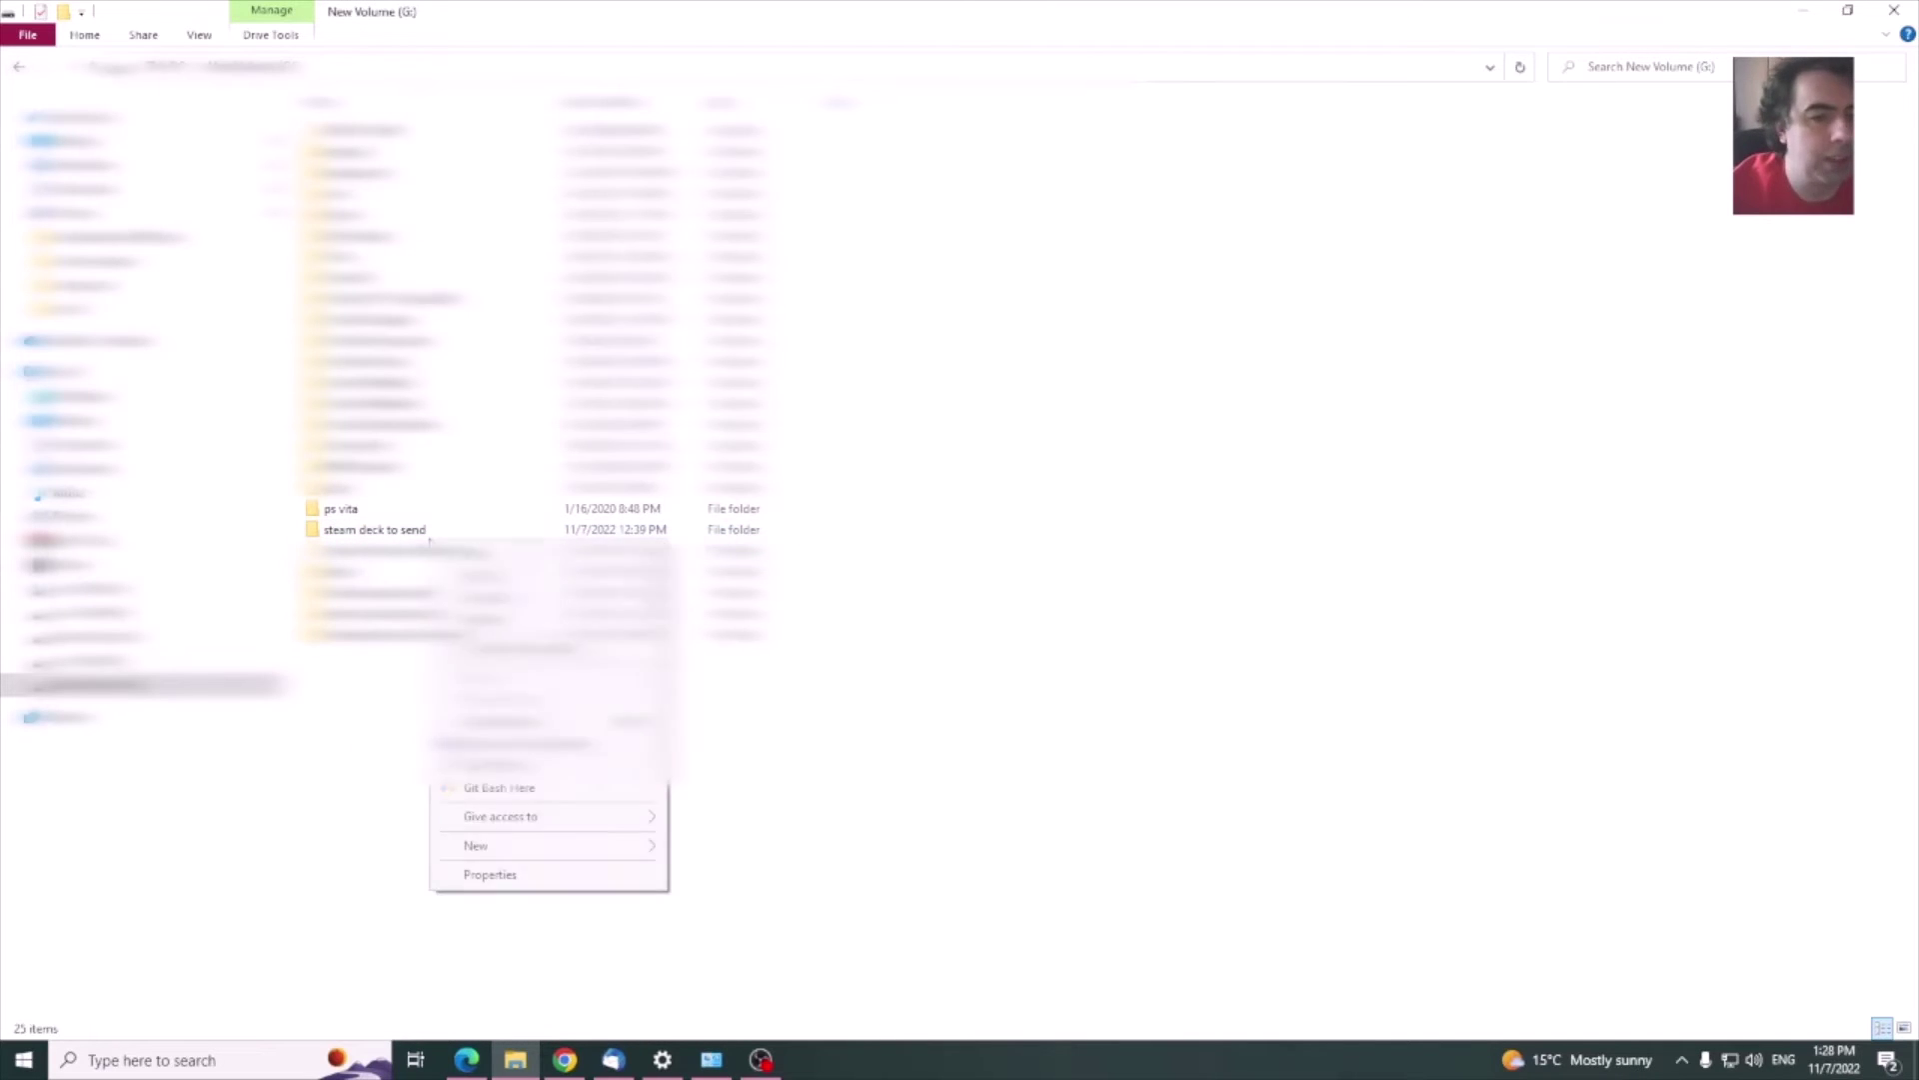
pyautogui.click(505, 876)
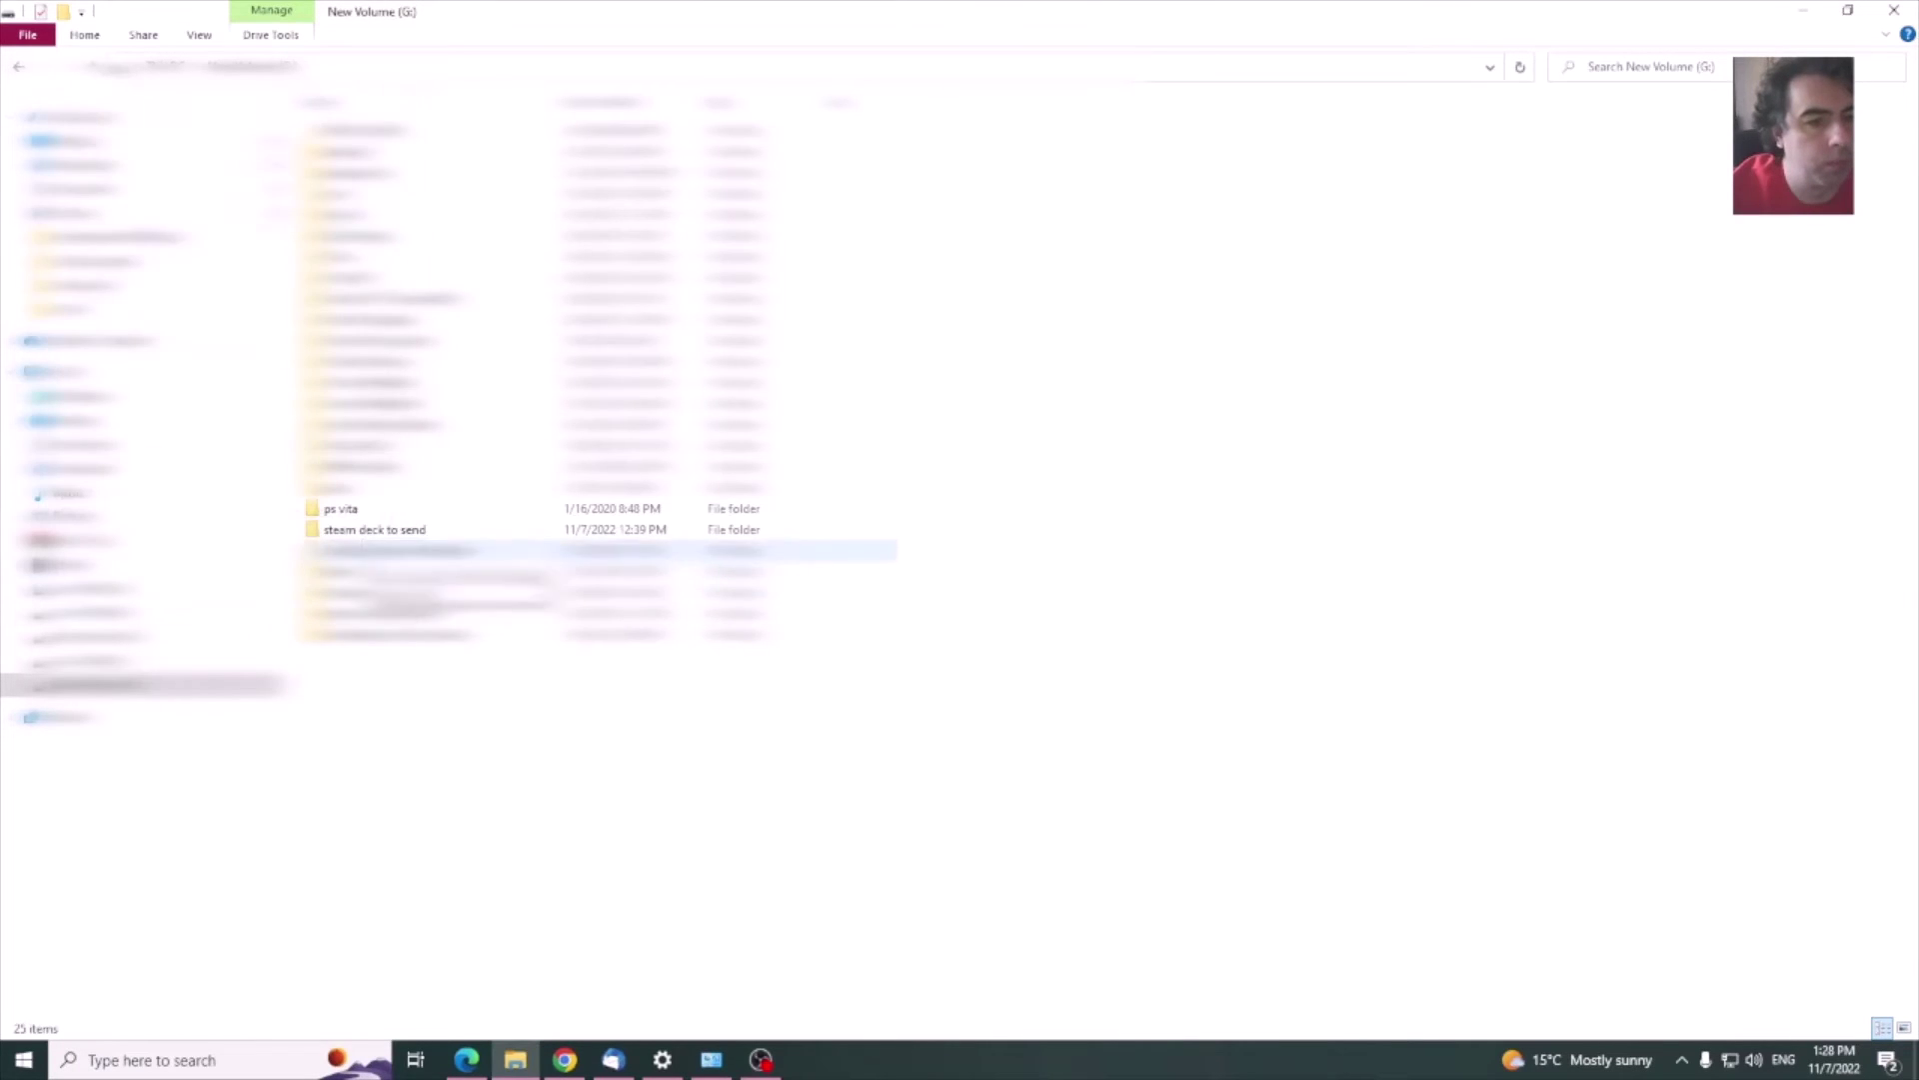
# - Select the 'steam deck to send' folder's network path on its Sharing tab, then close Properties
pyautogui.rightClick(376, 532)
pyautogui.click(510, 1024)
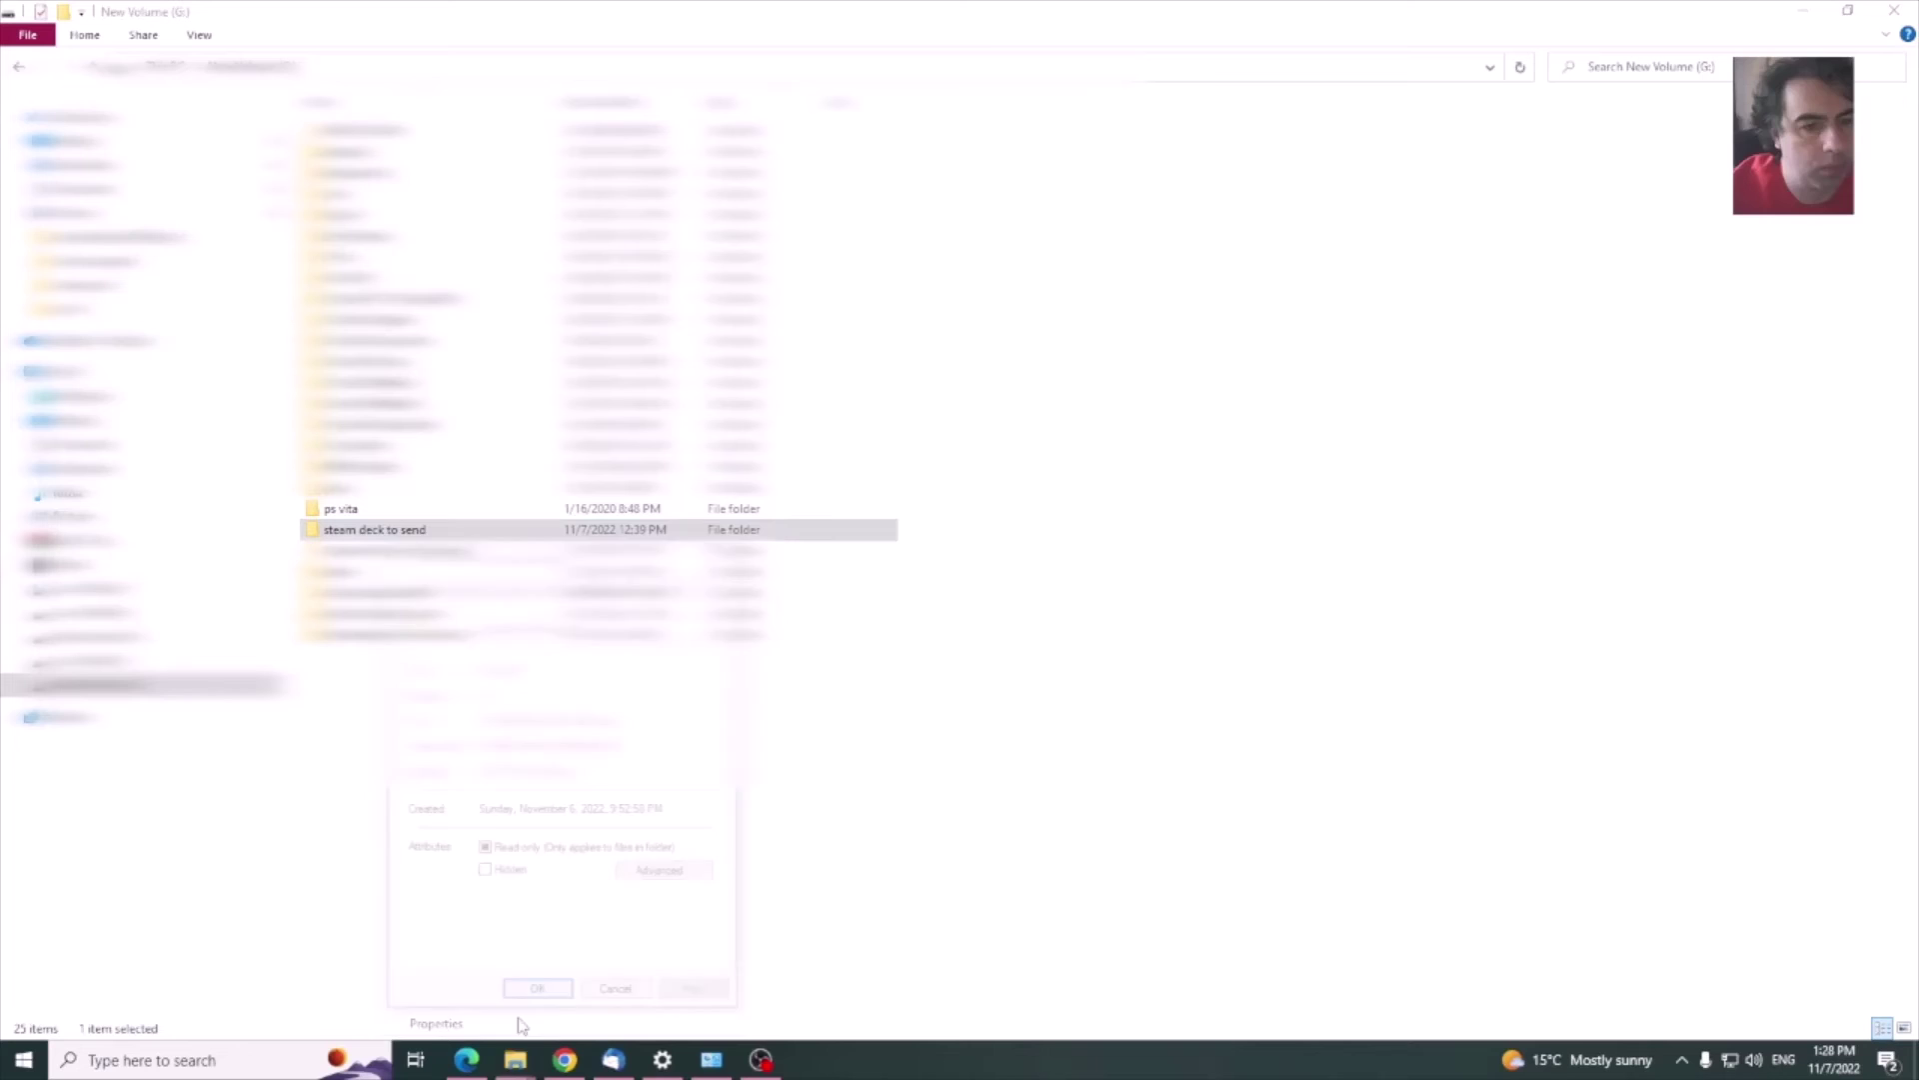
pyautogui.click(464, 585)
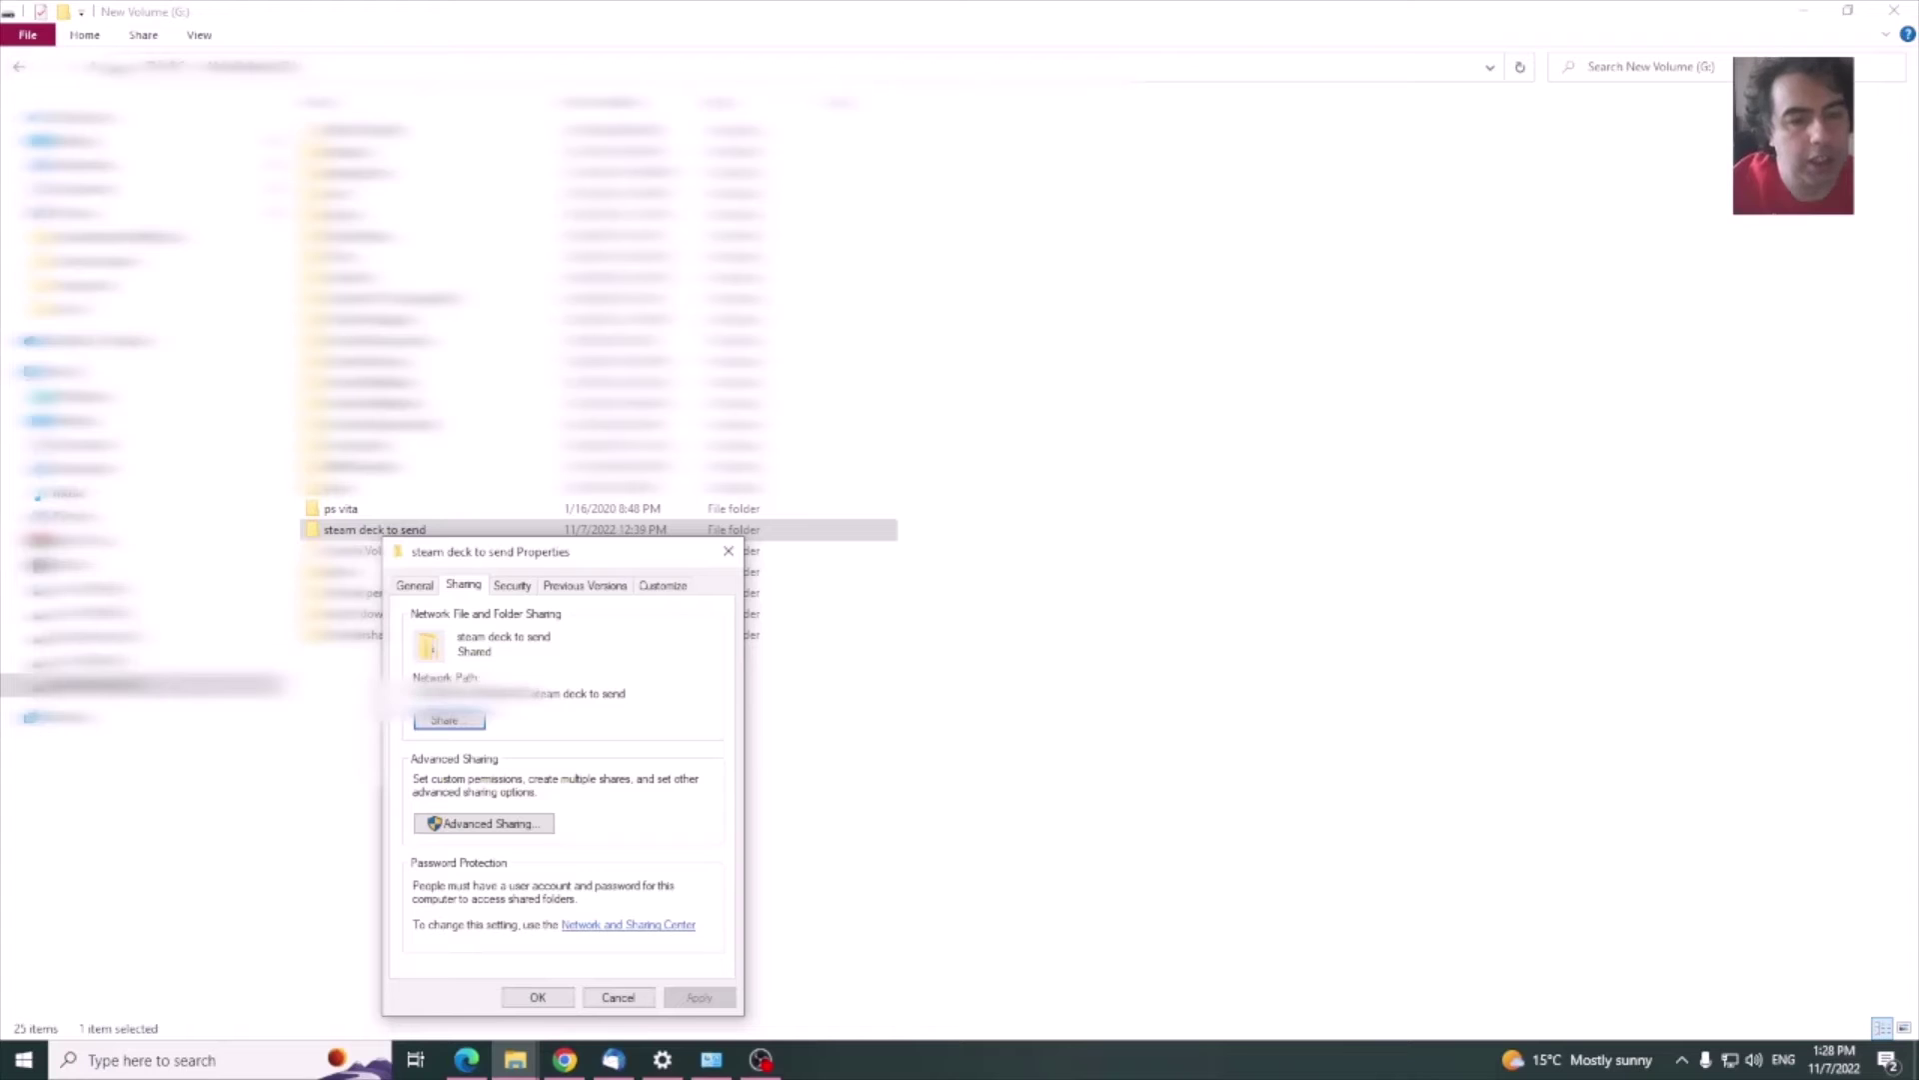
pyautogui.moveTo(413, 691); pyautogui.dragTo(629, 690)
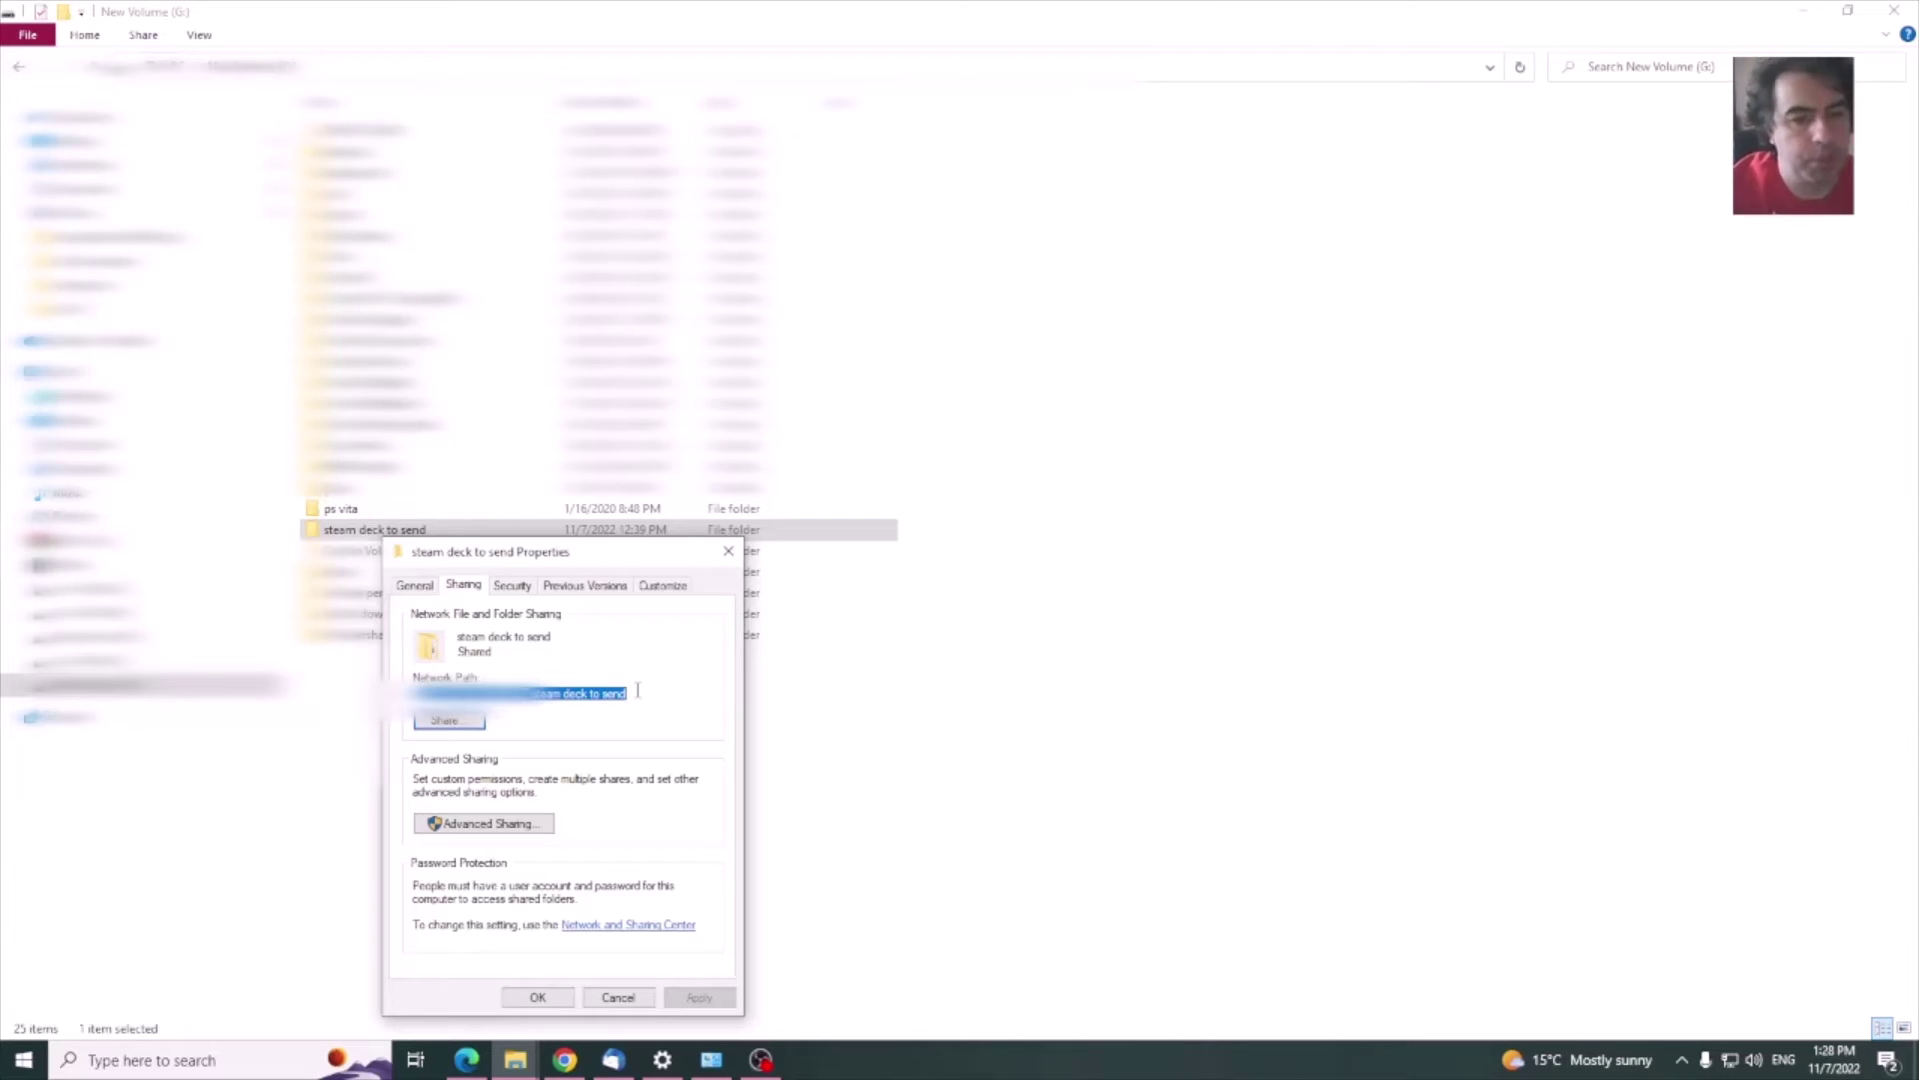
pyautogui.click(727, 552)
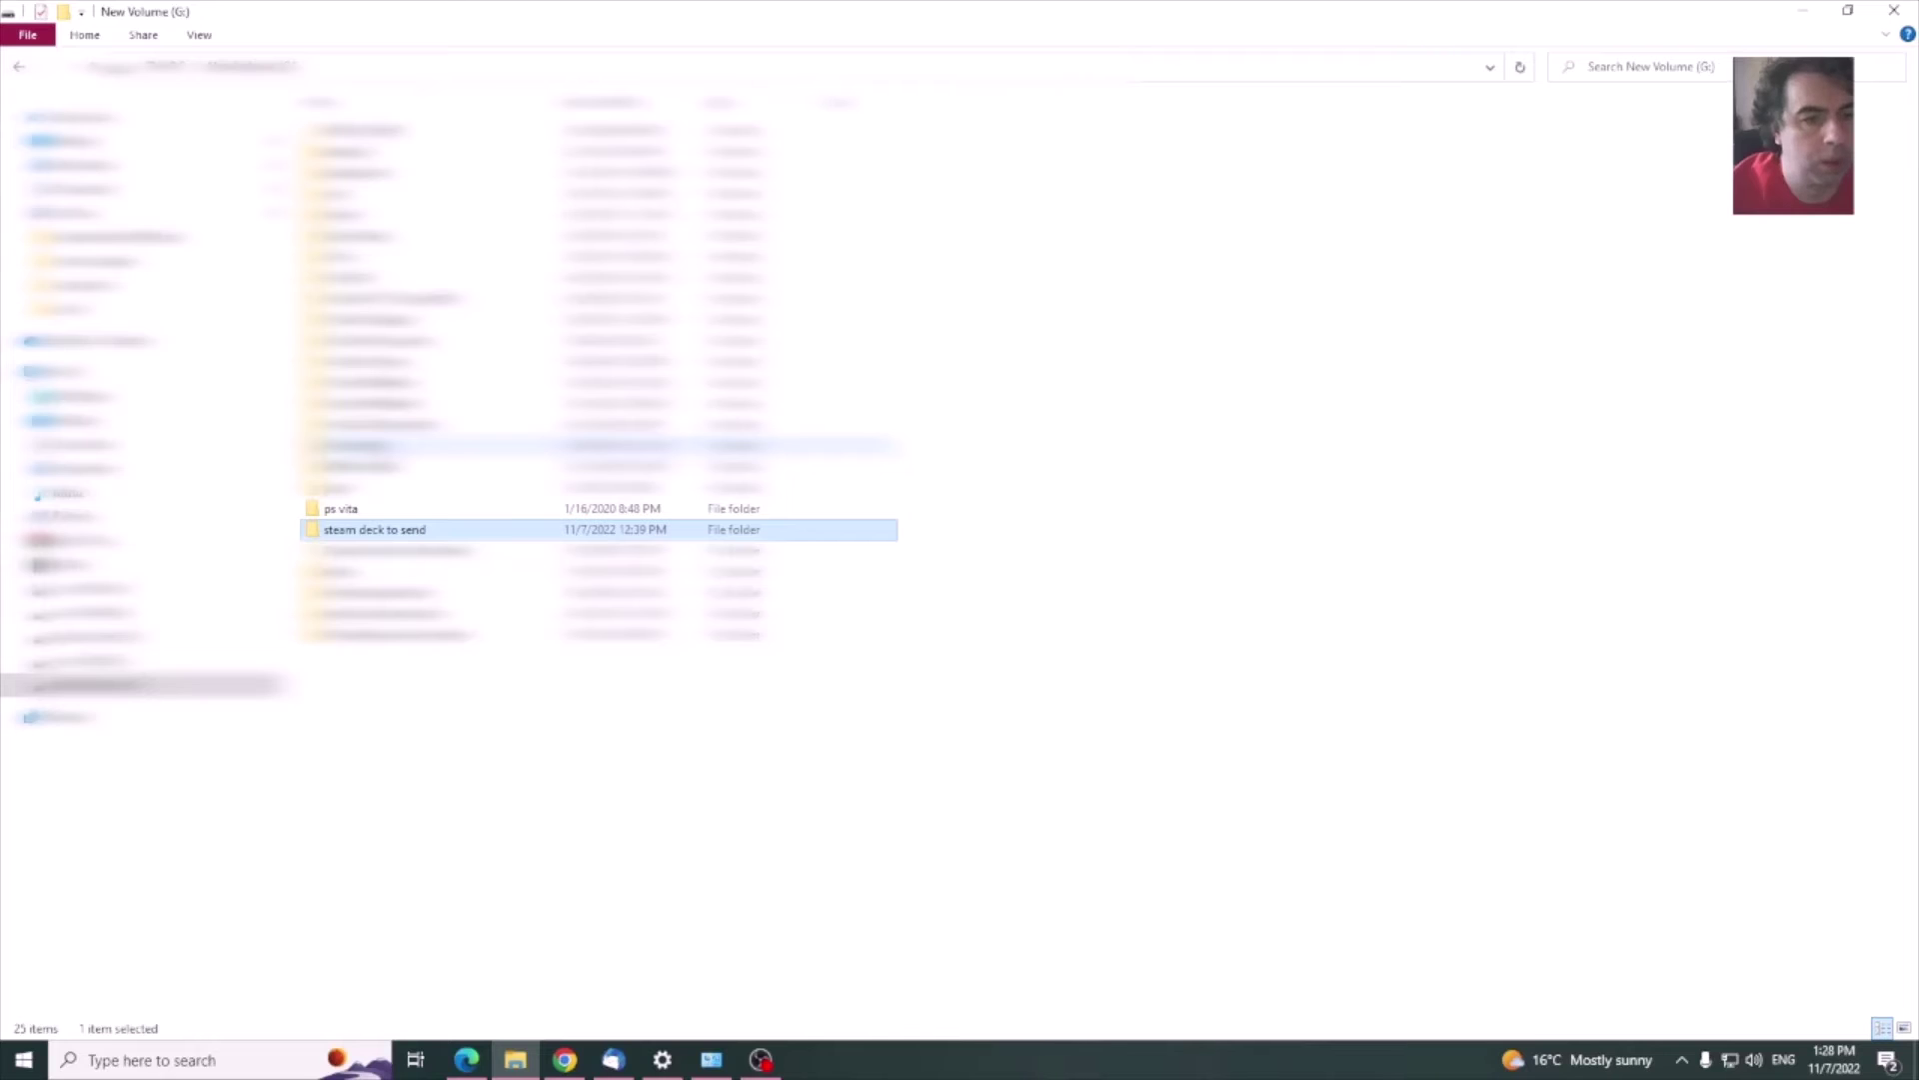
# - Share the ps vita folder as 'ps vita' in Advanced Sharing and bring up its Permissions
pyautogui.rightClick(348, 507)
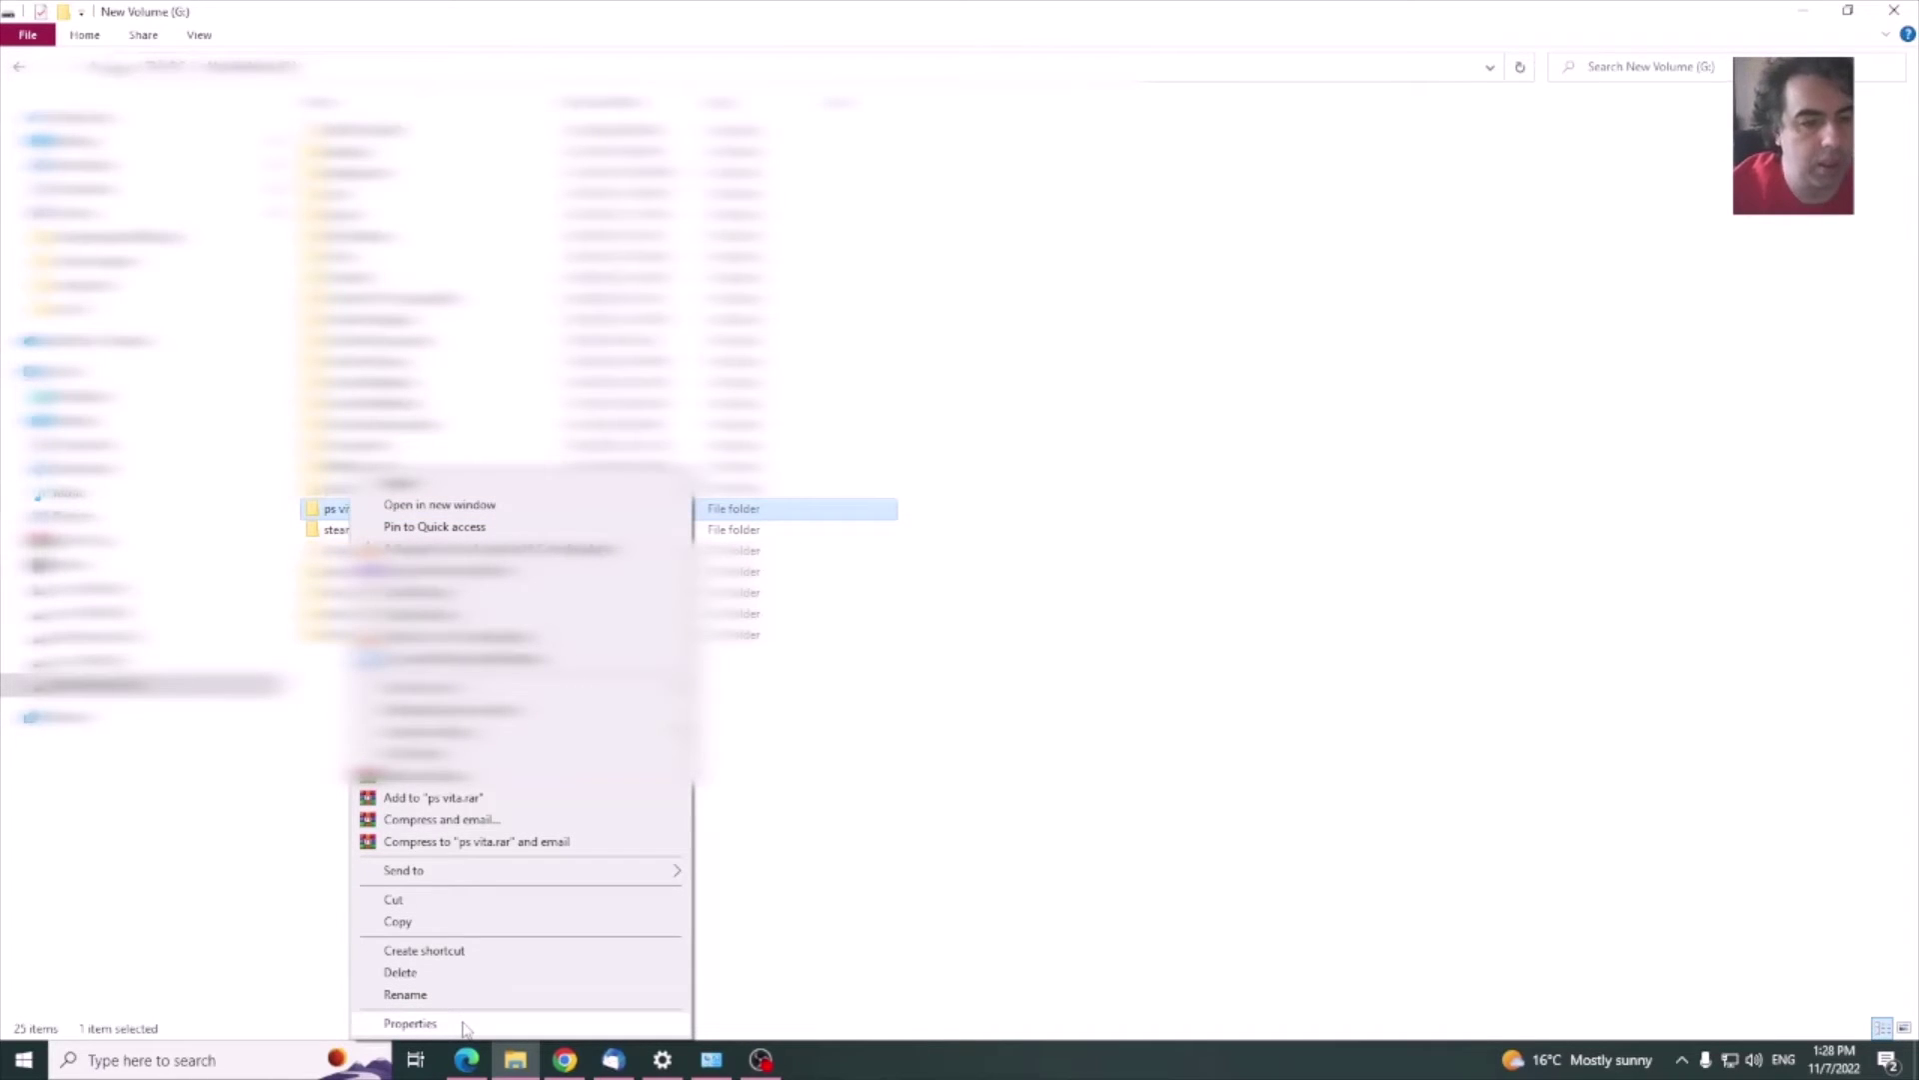
pyautogui.click(412, 1022)
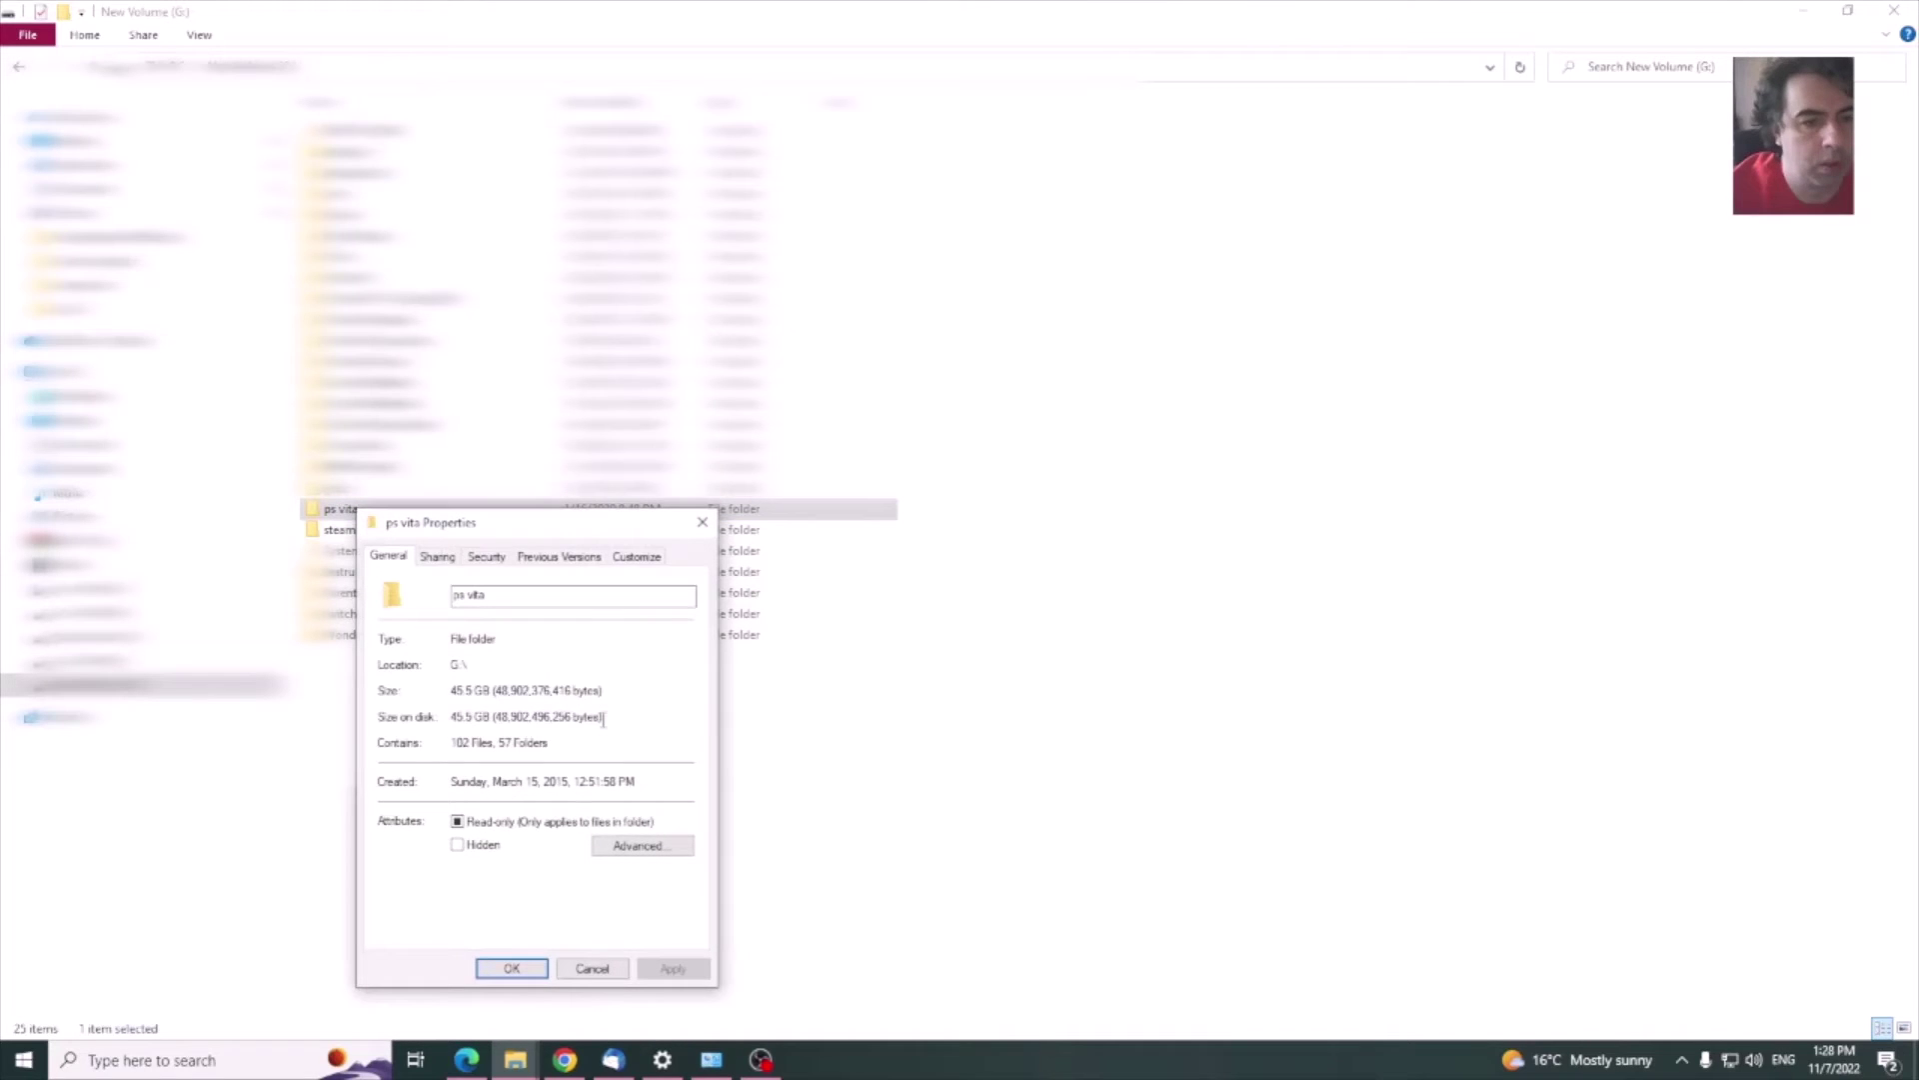
pyautogui.click(440, 560)
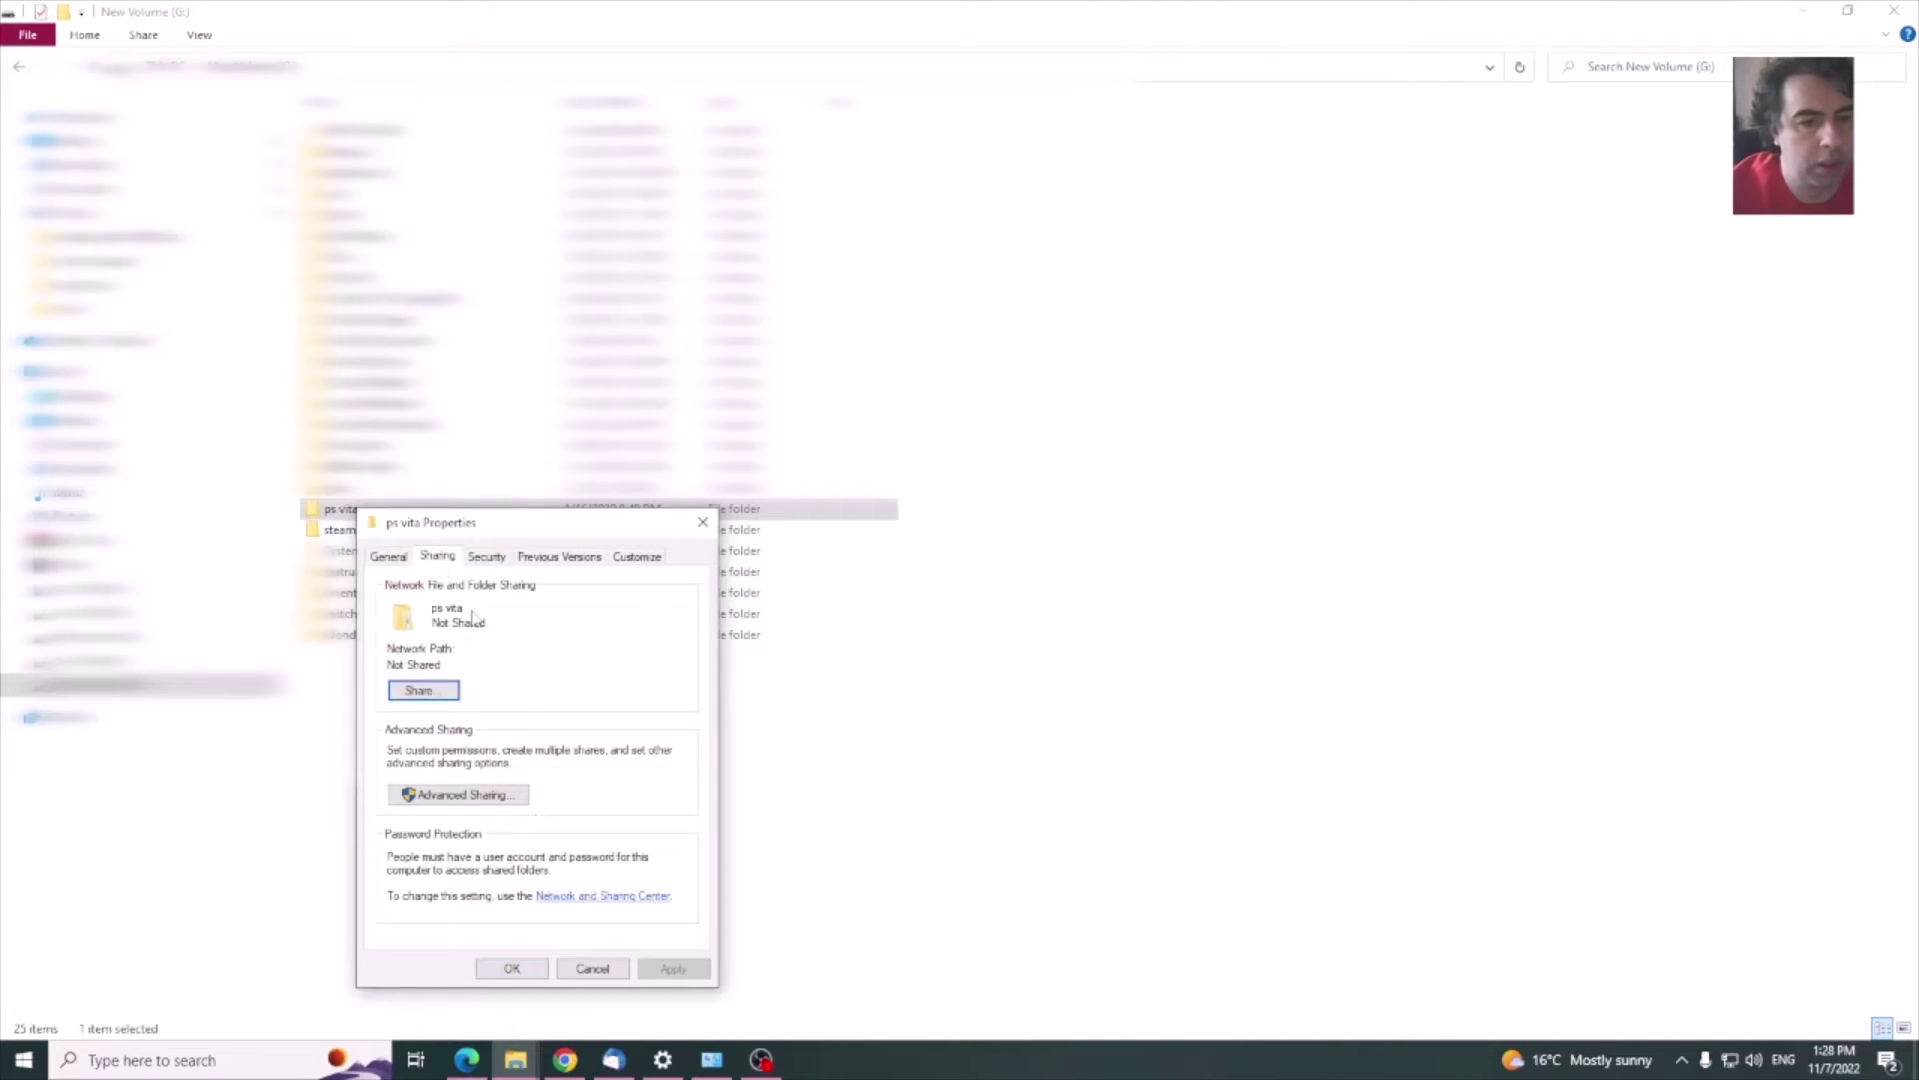
pyautogui.click(455, 690)
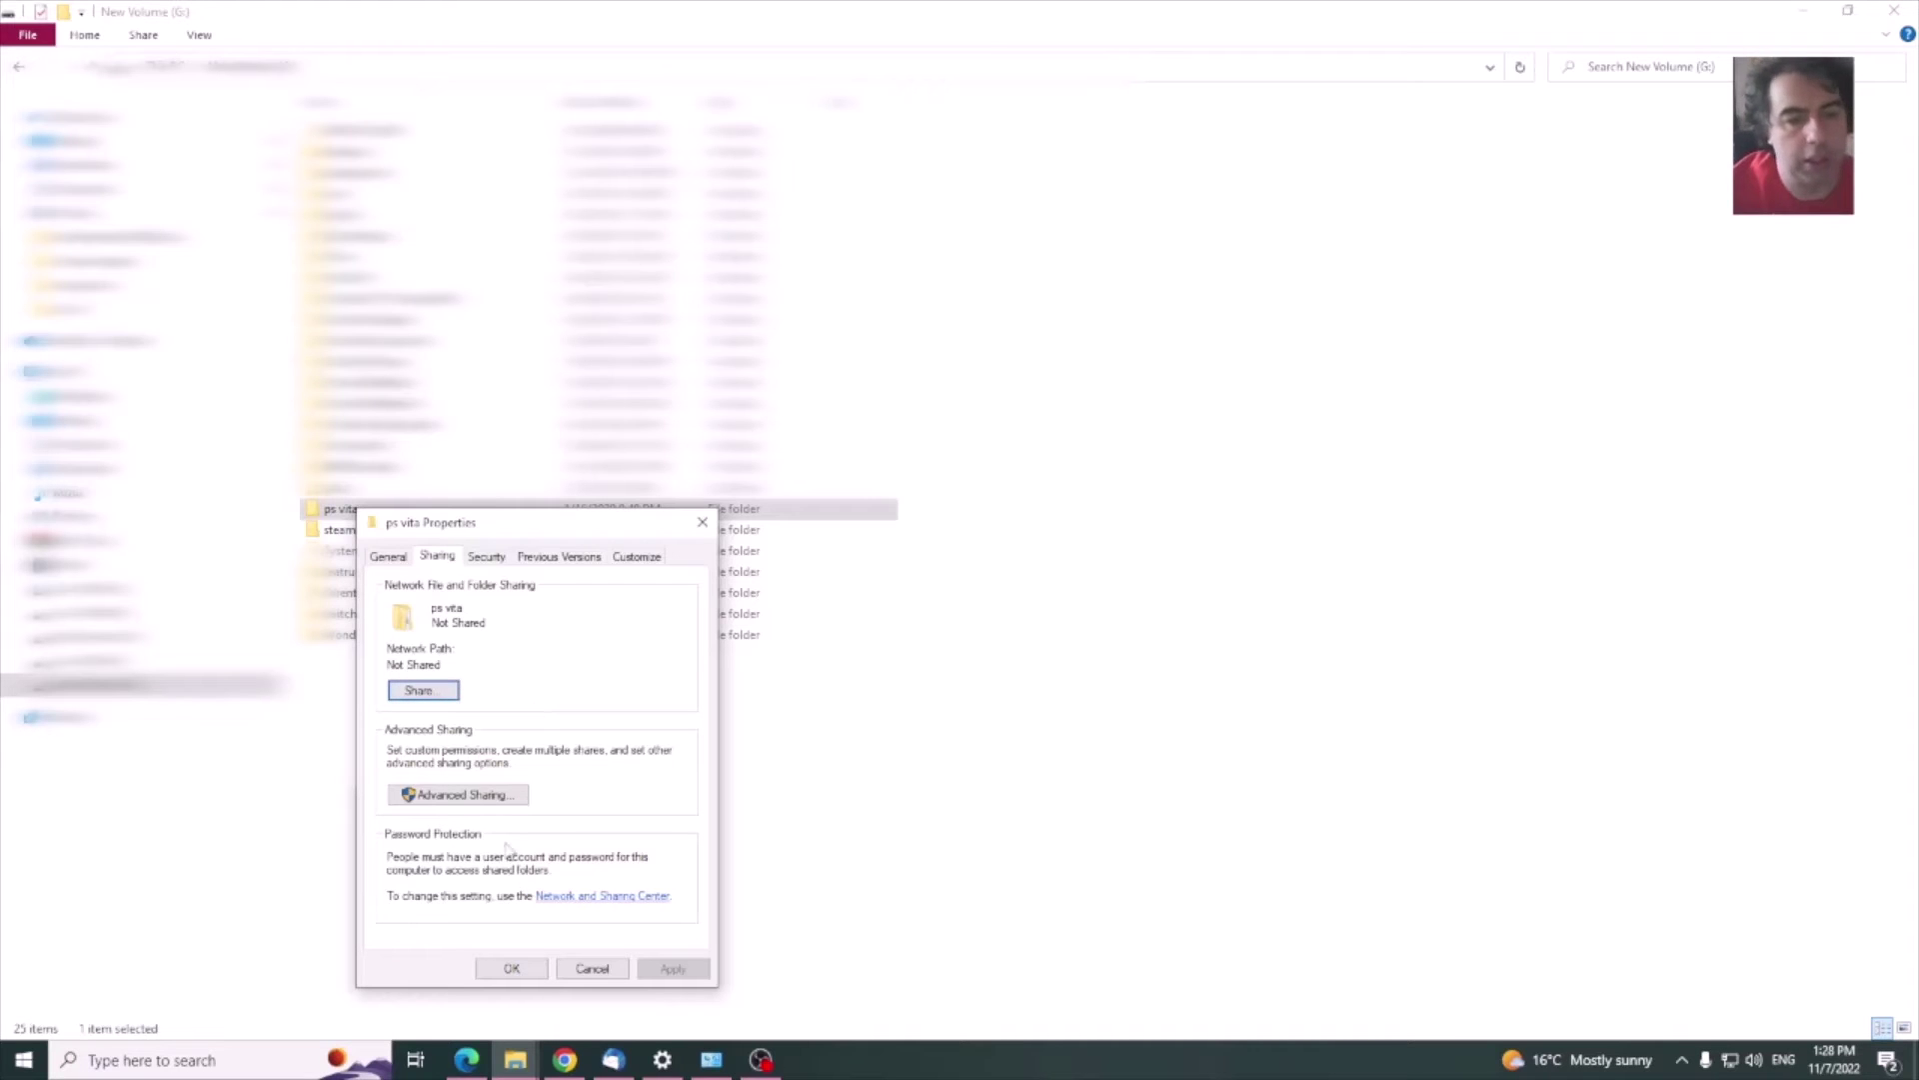
pyautogui.click(470, 798)
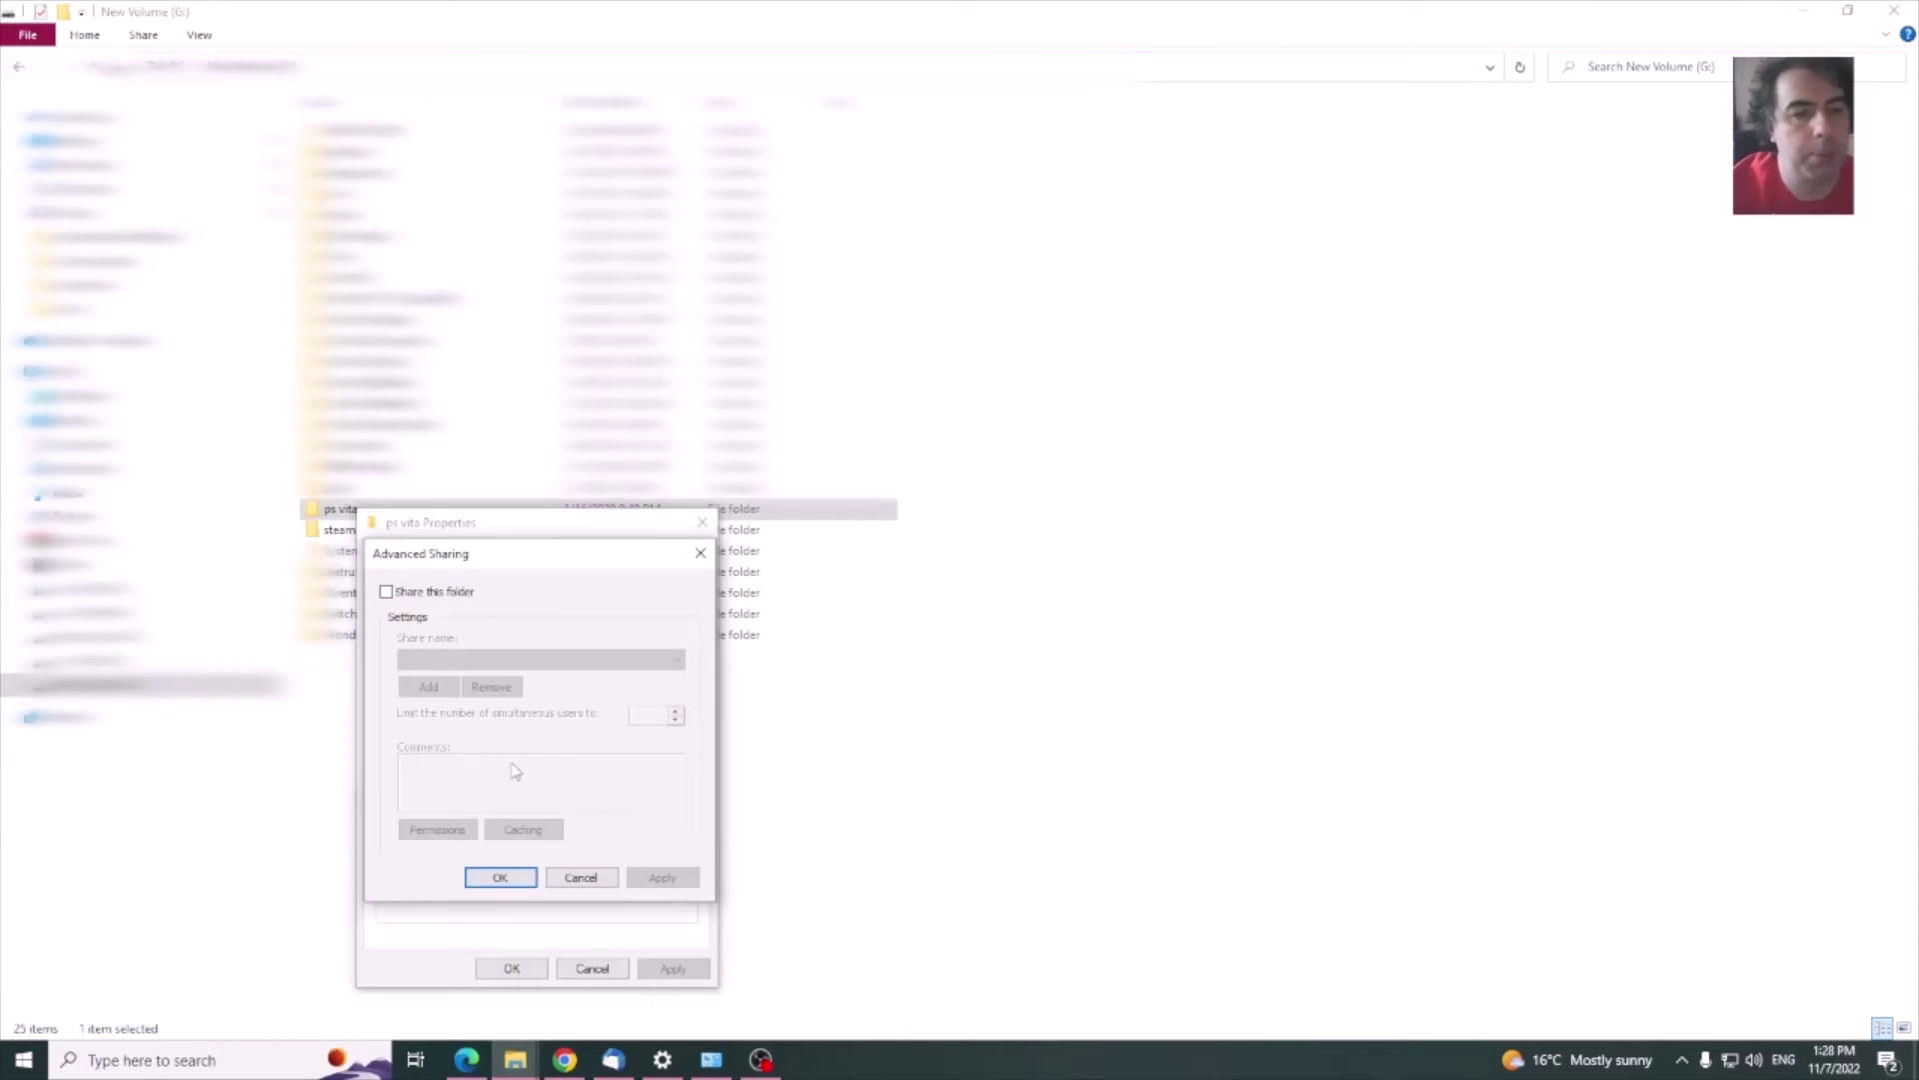
pyautogui.click(386, 593)
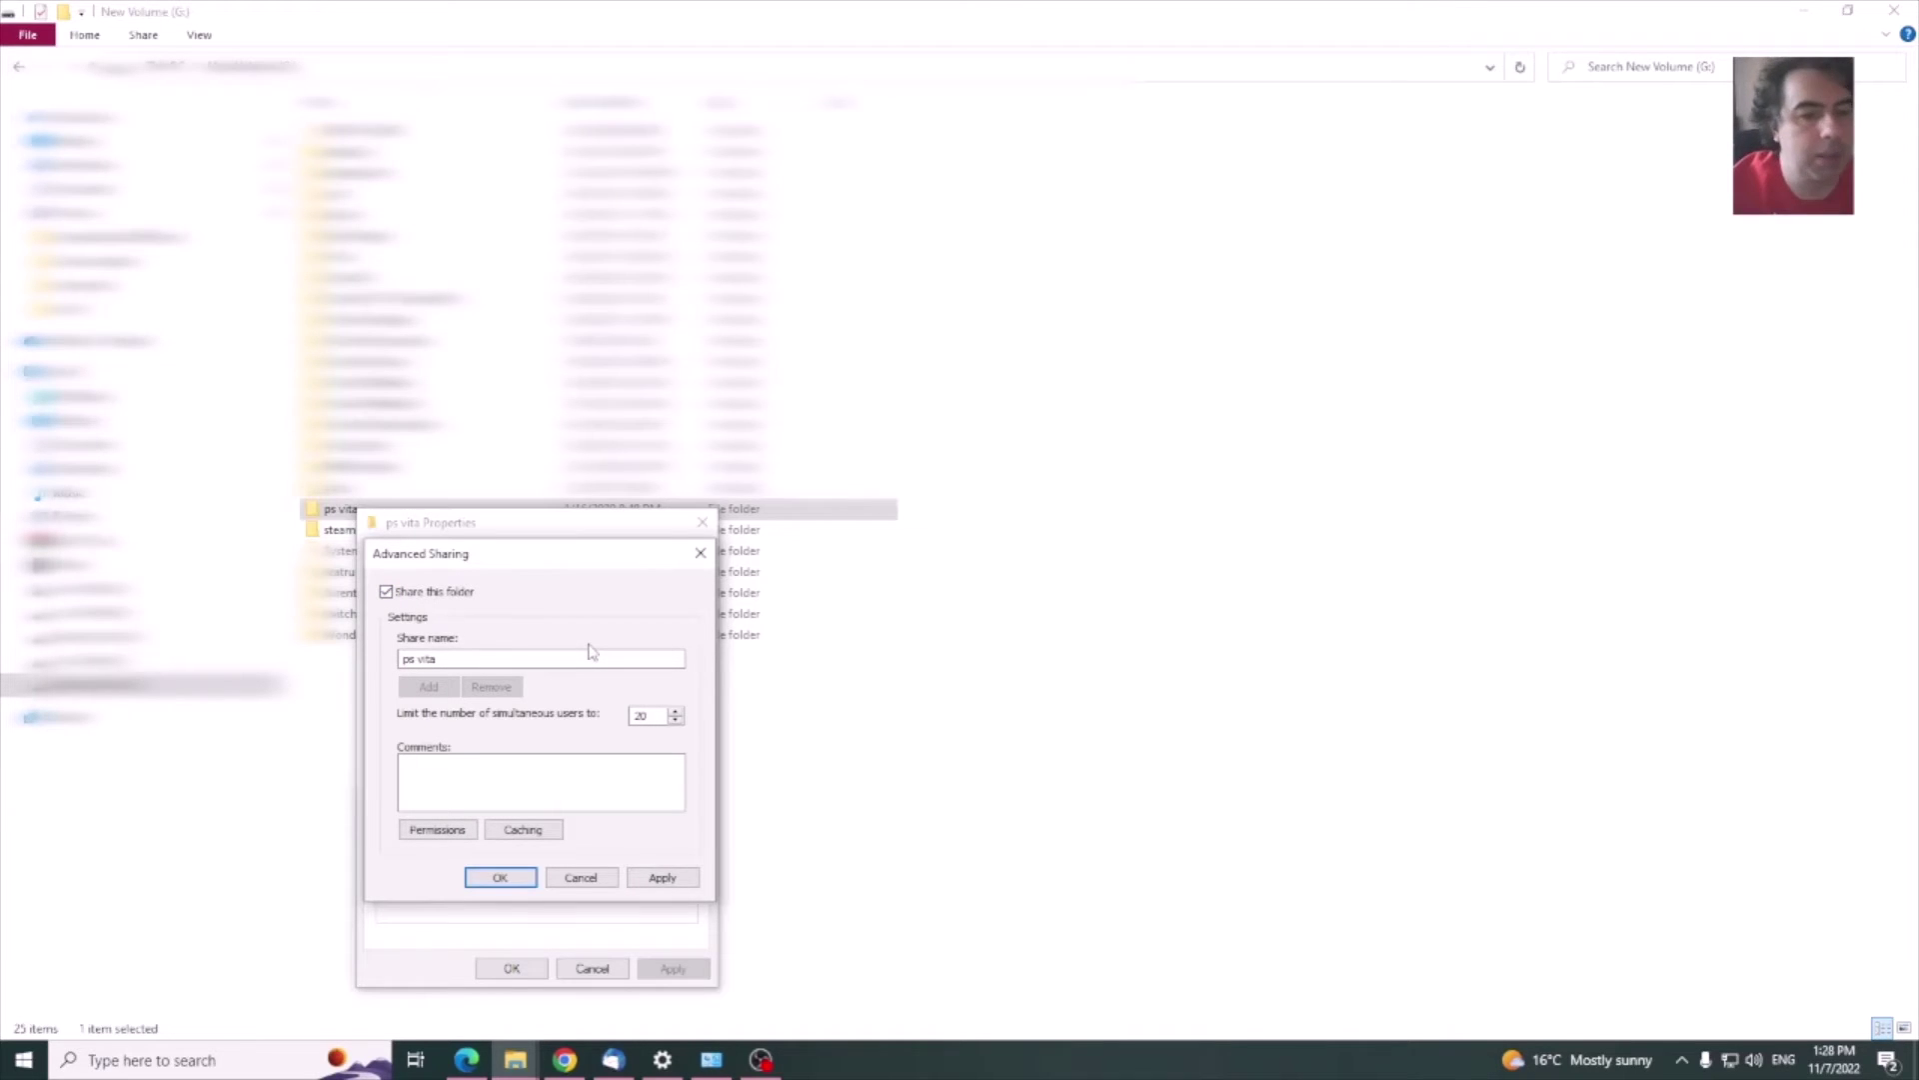
pyautogui.click(453, 830)
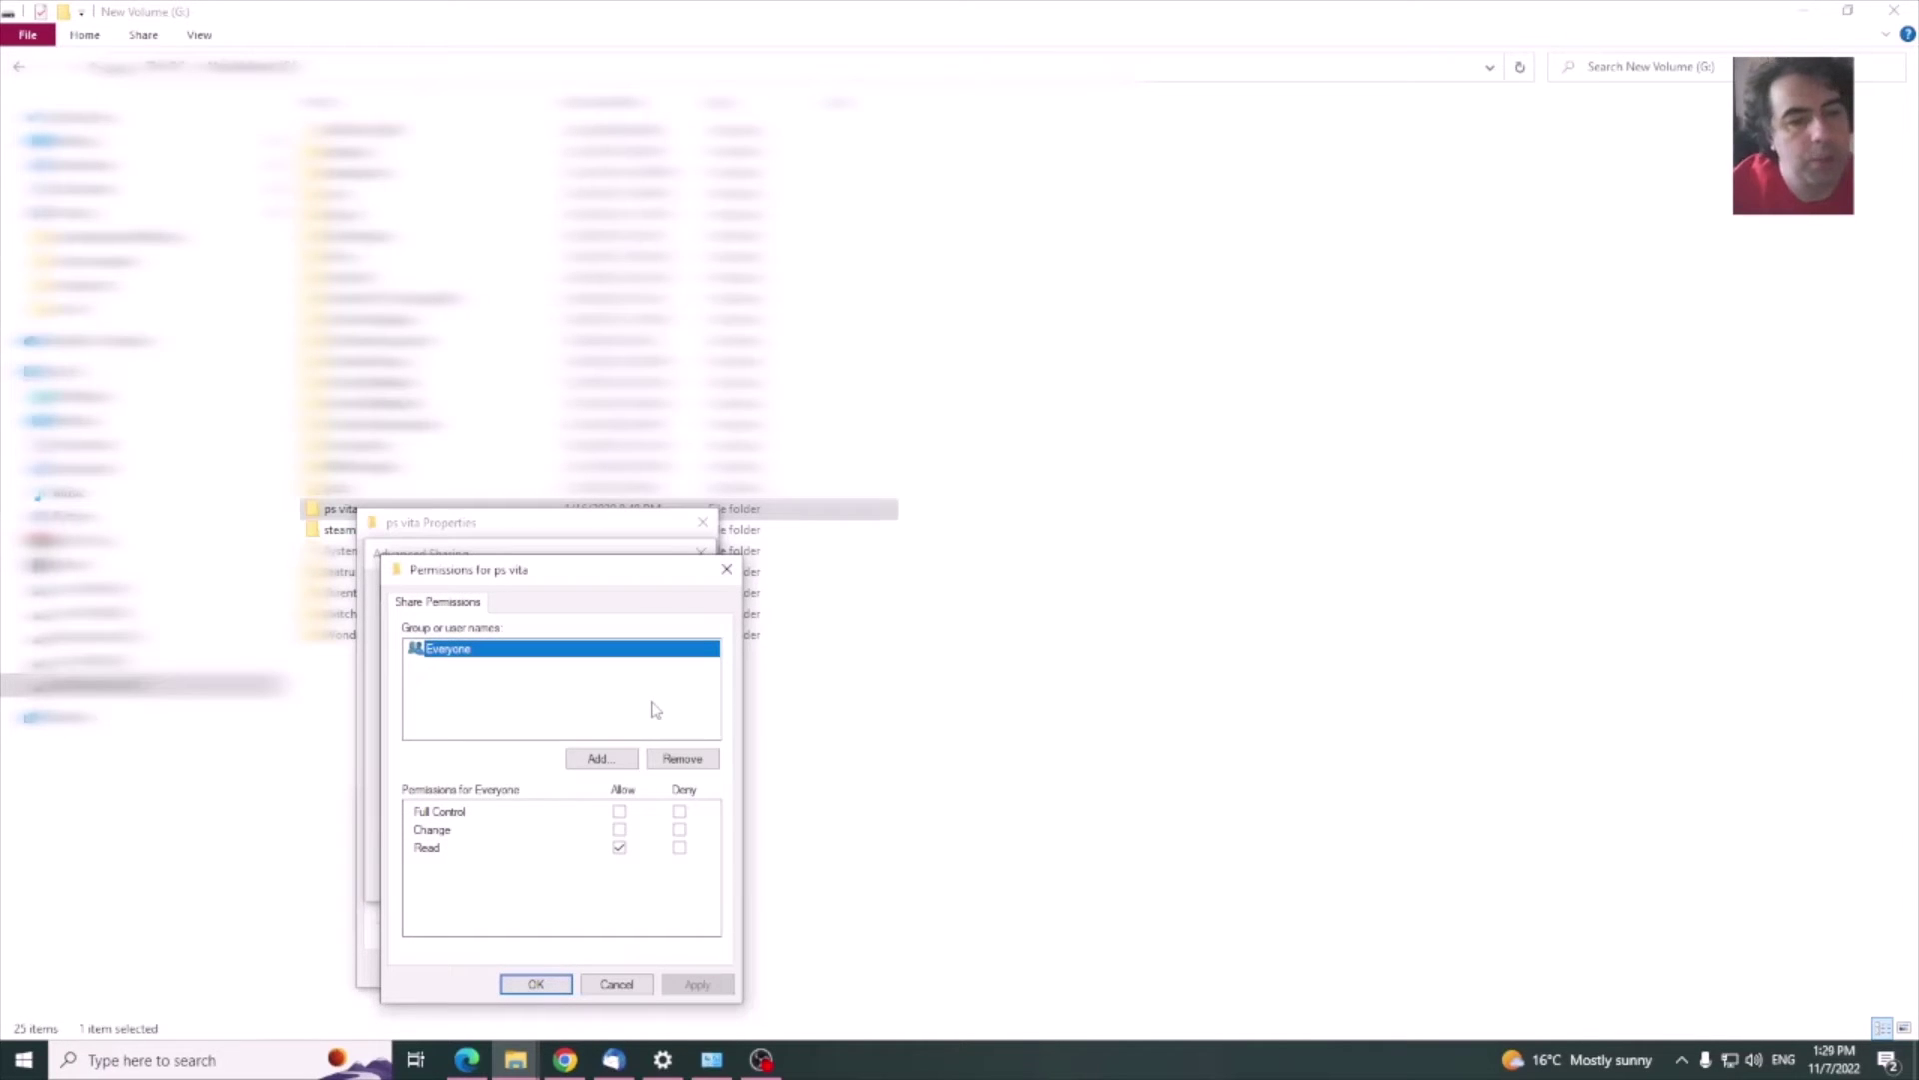
# - Replace Everyone in the ps vita share permissions with your own user account
pyautogui.click(682, 758)
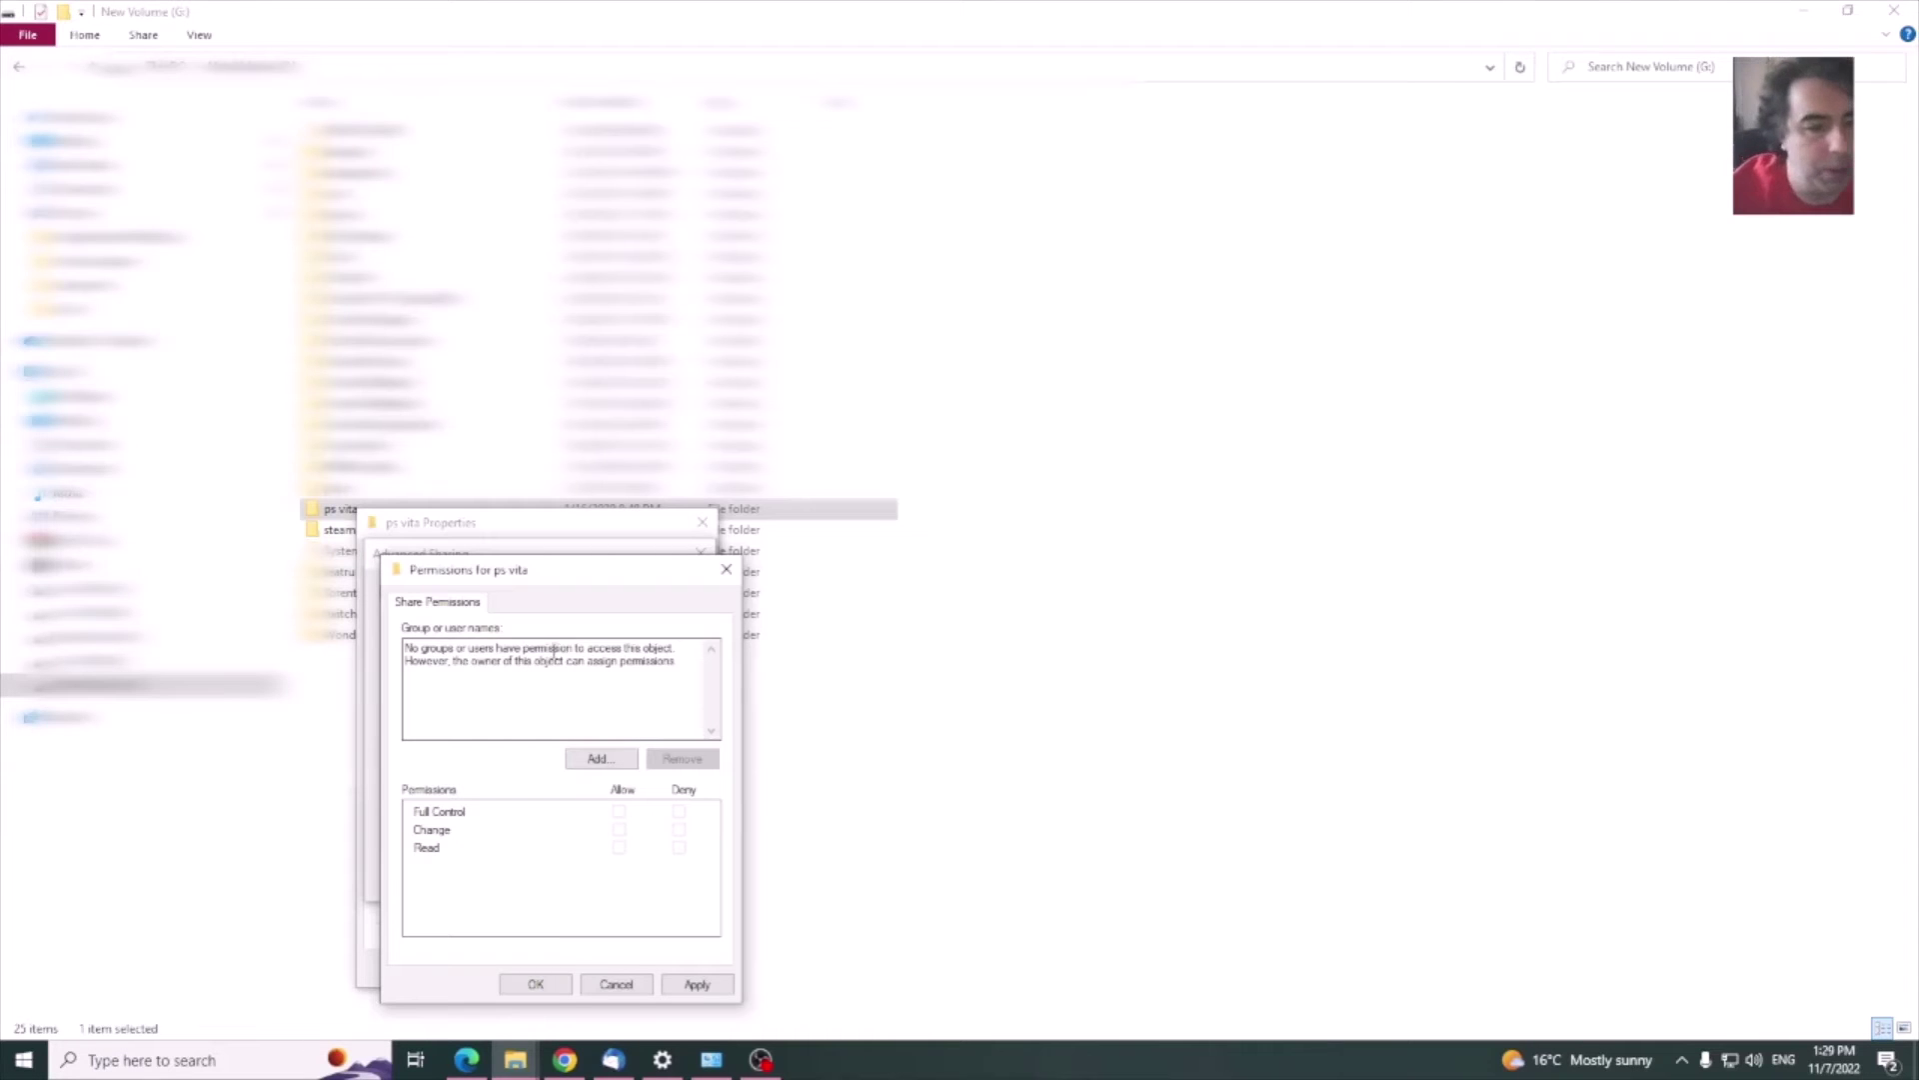
pyautogui.click(595, 762)
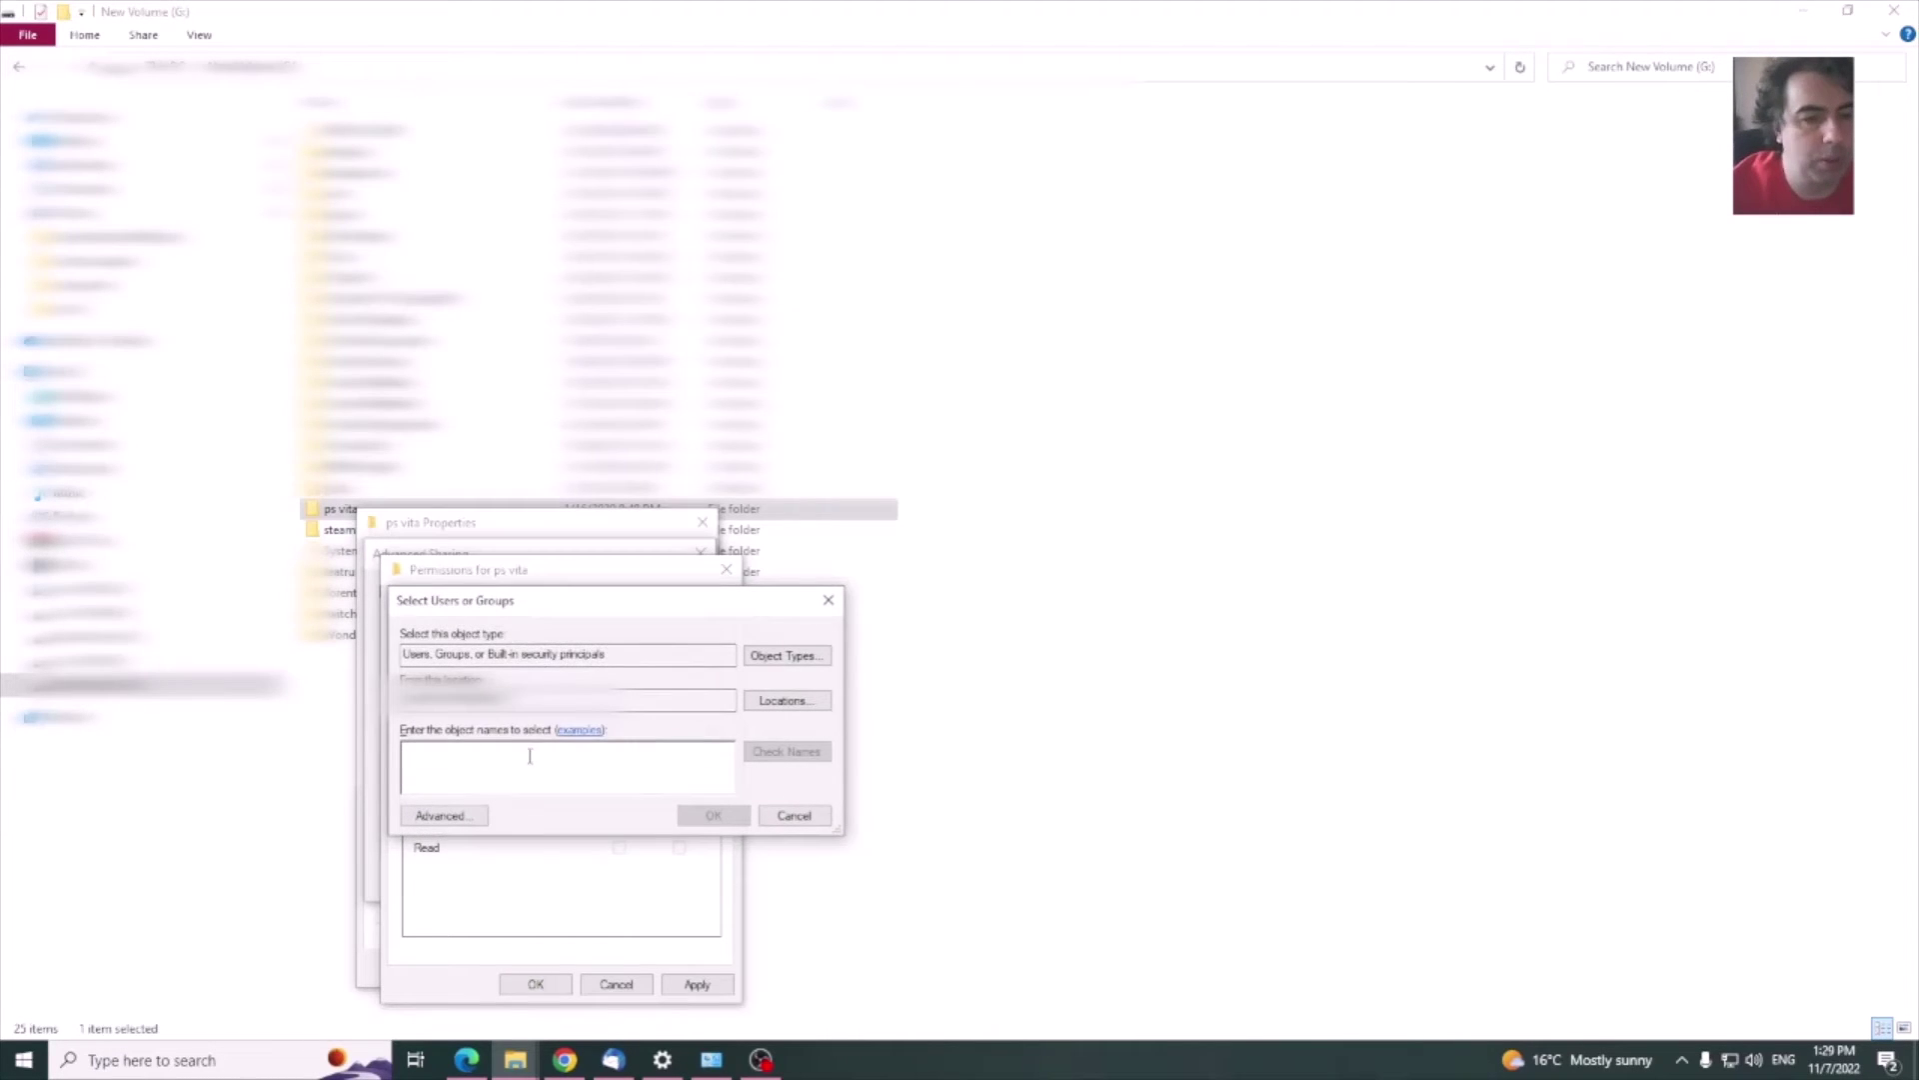
pyautogui.write('eristoph schiller')
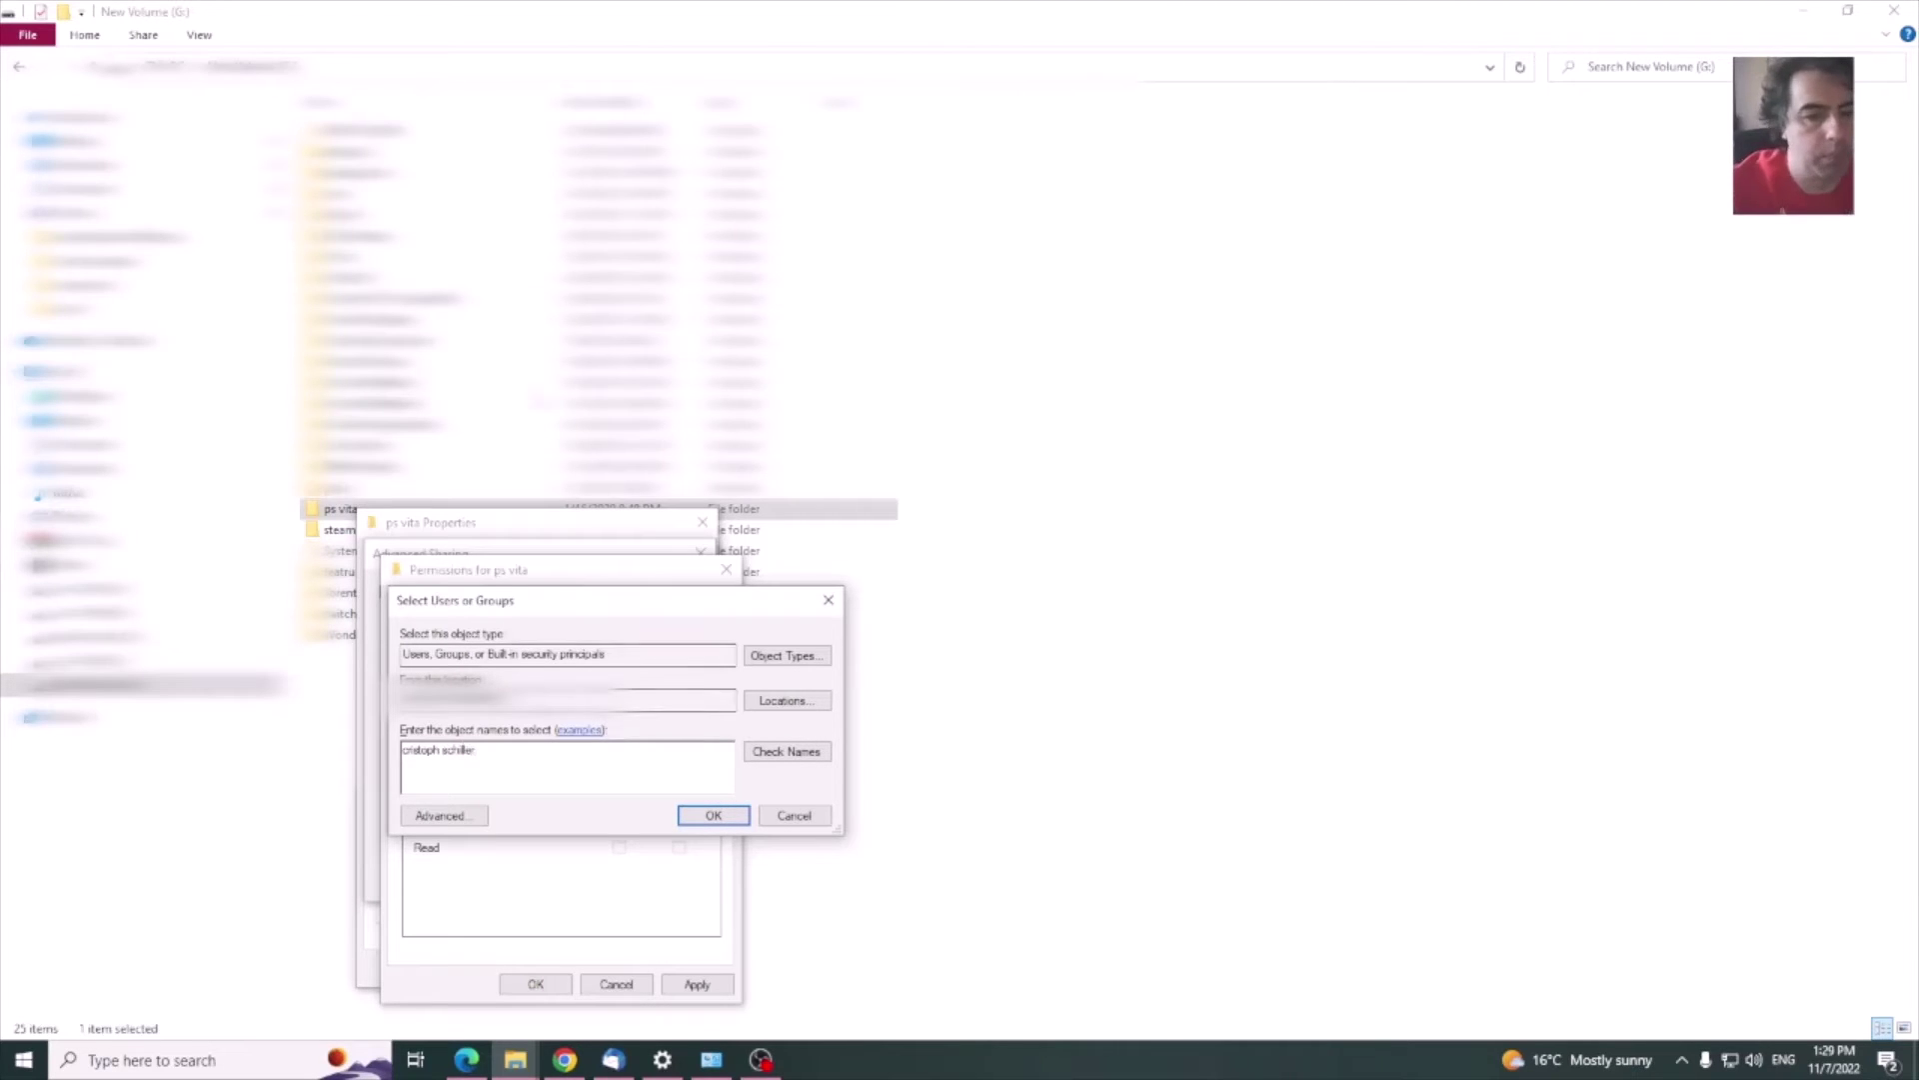
pyautogui.click(713, 815)
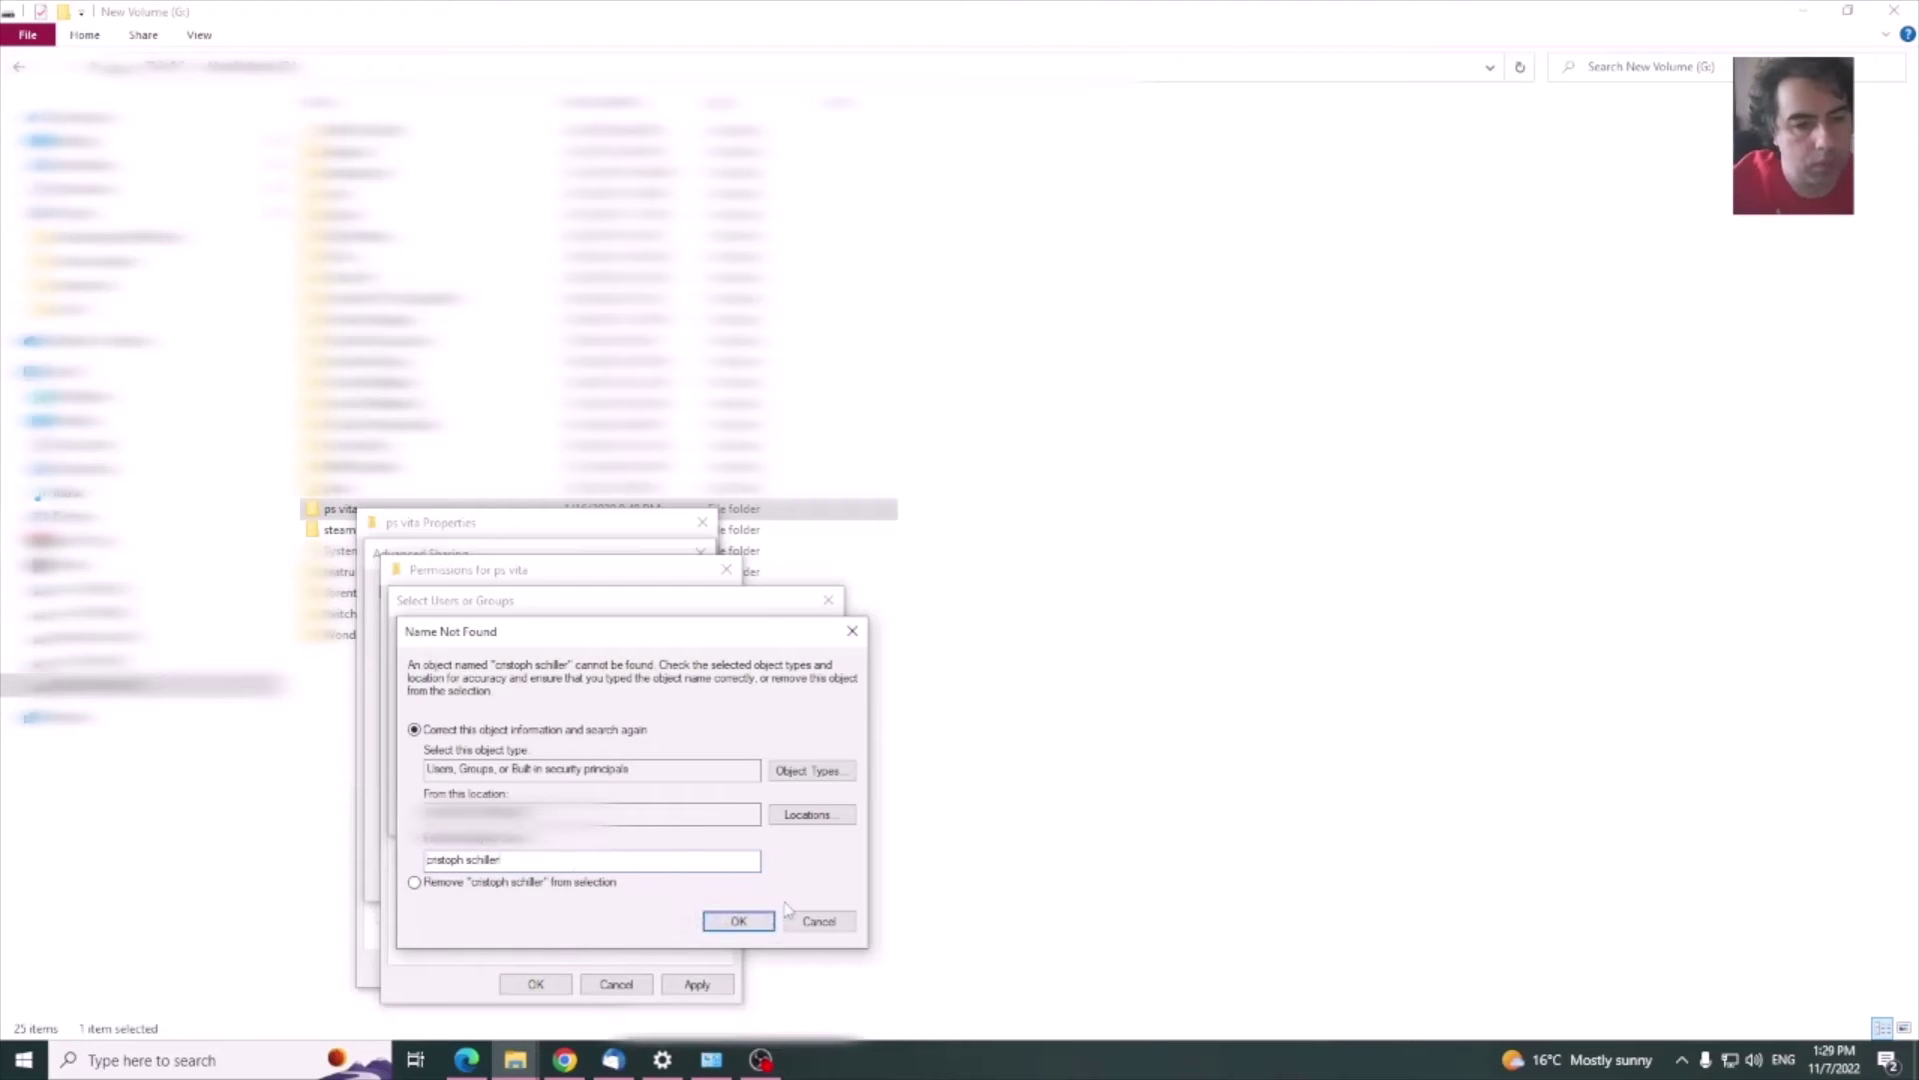
pyautogui.click(505, 882)
pyautogui.click(737, 920)
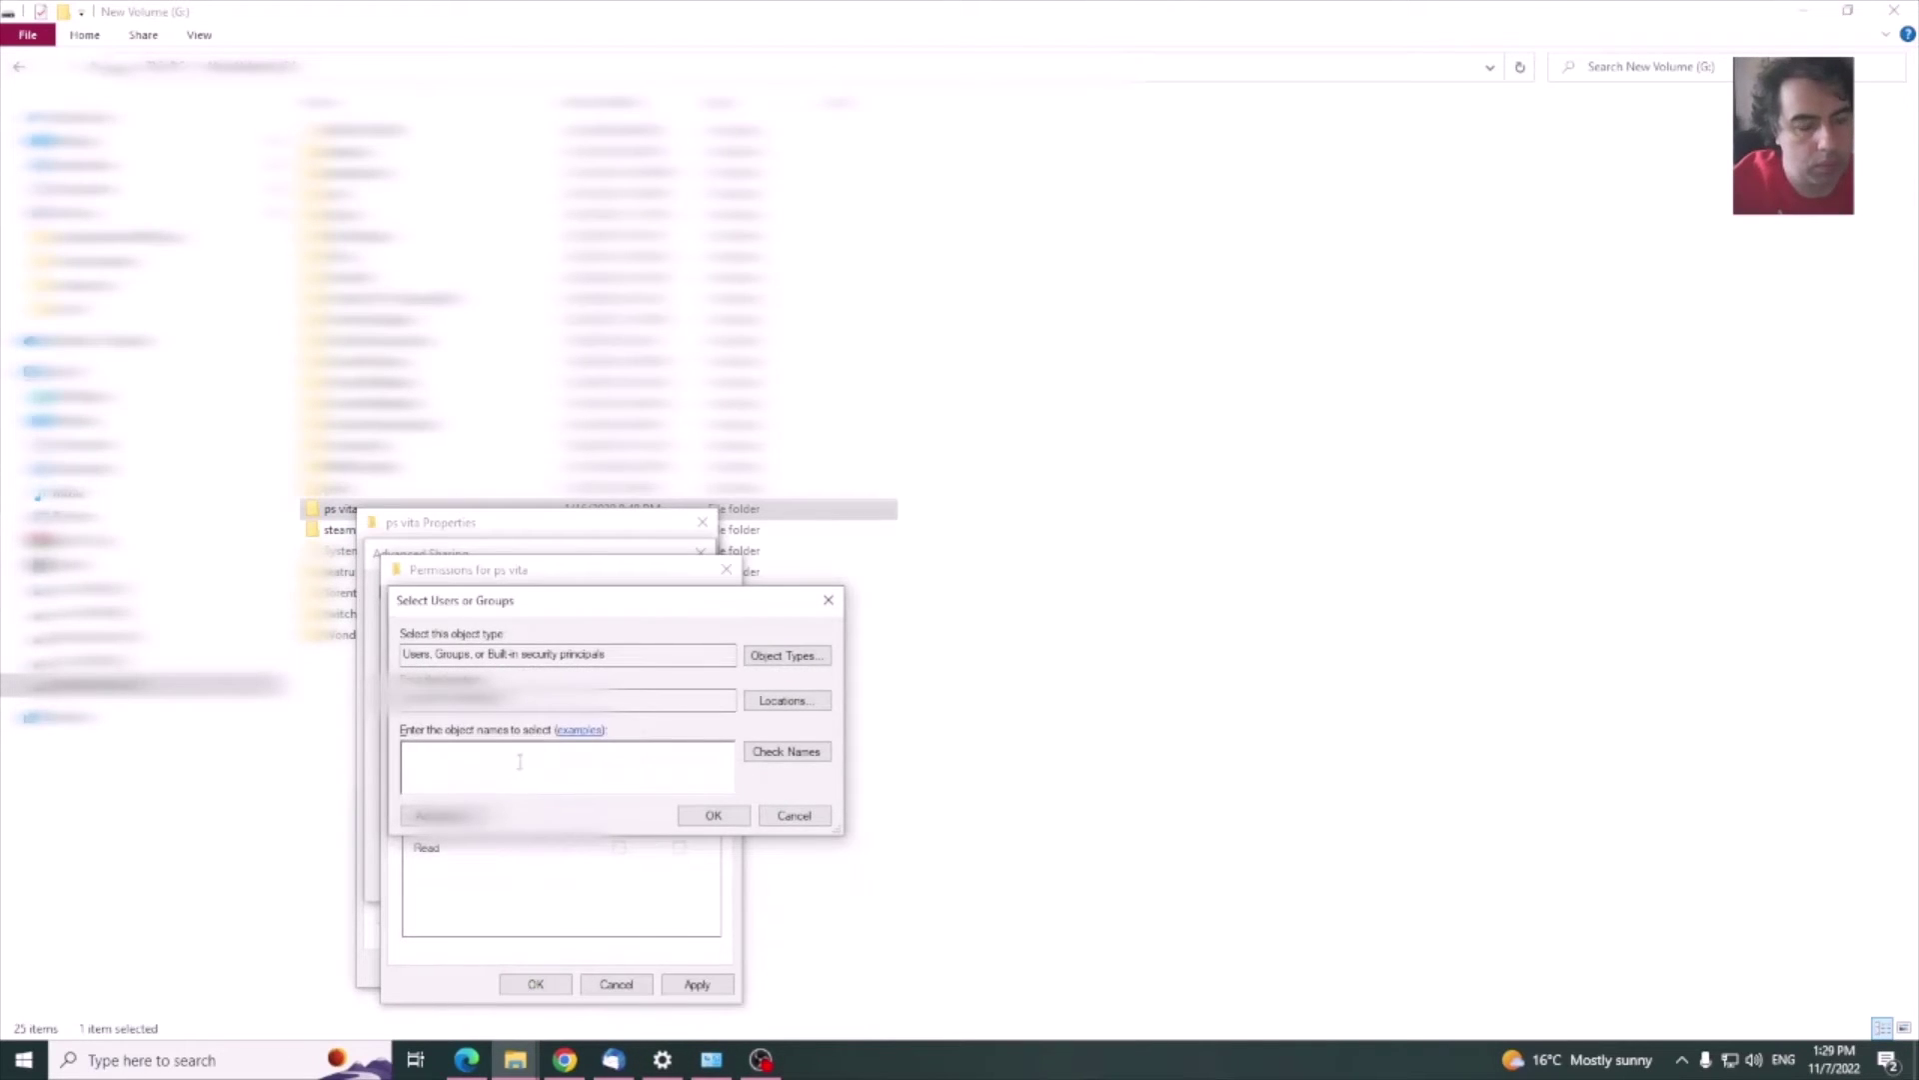
pyautogui.write('schiller')
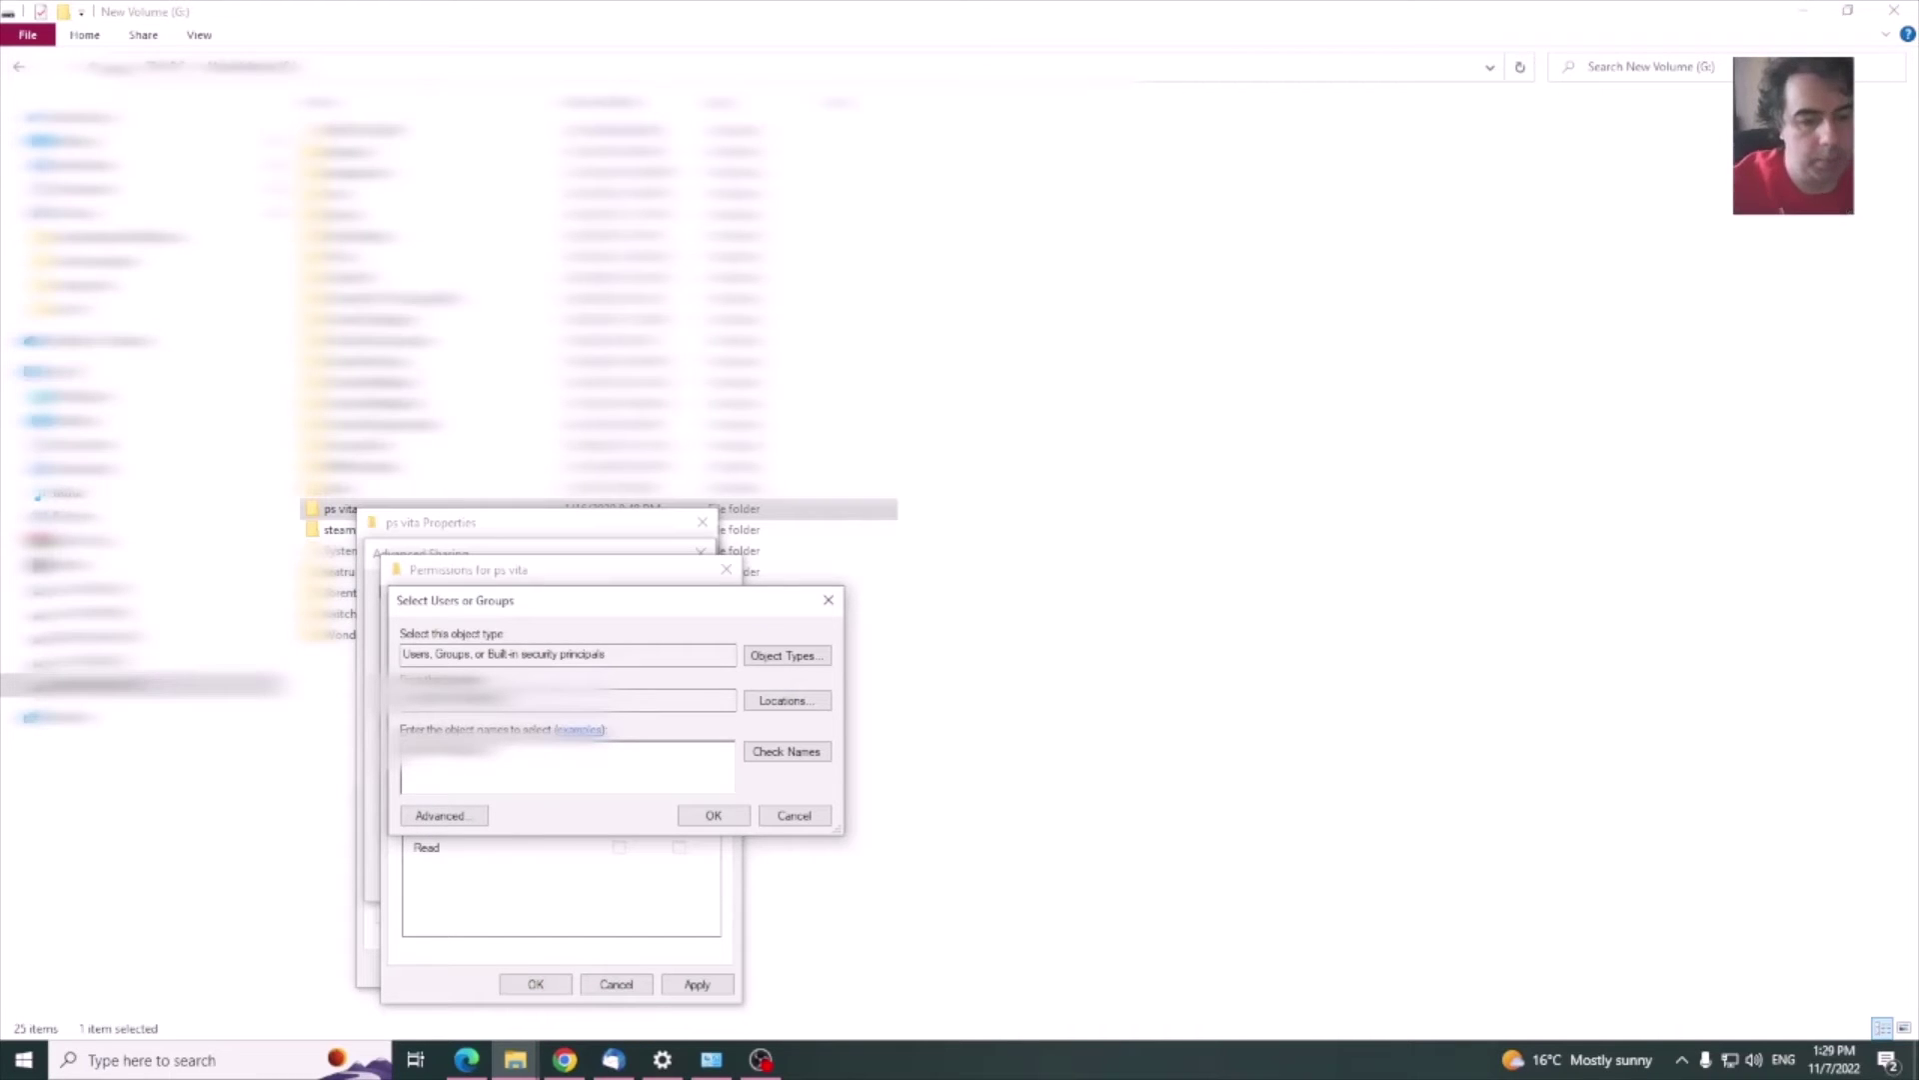
pyautogui.click(708, 816)
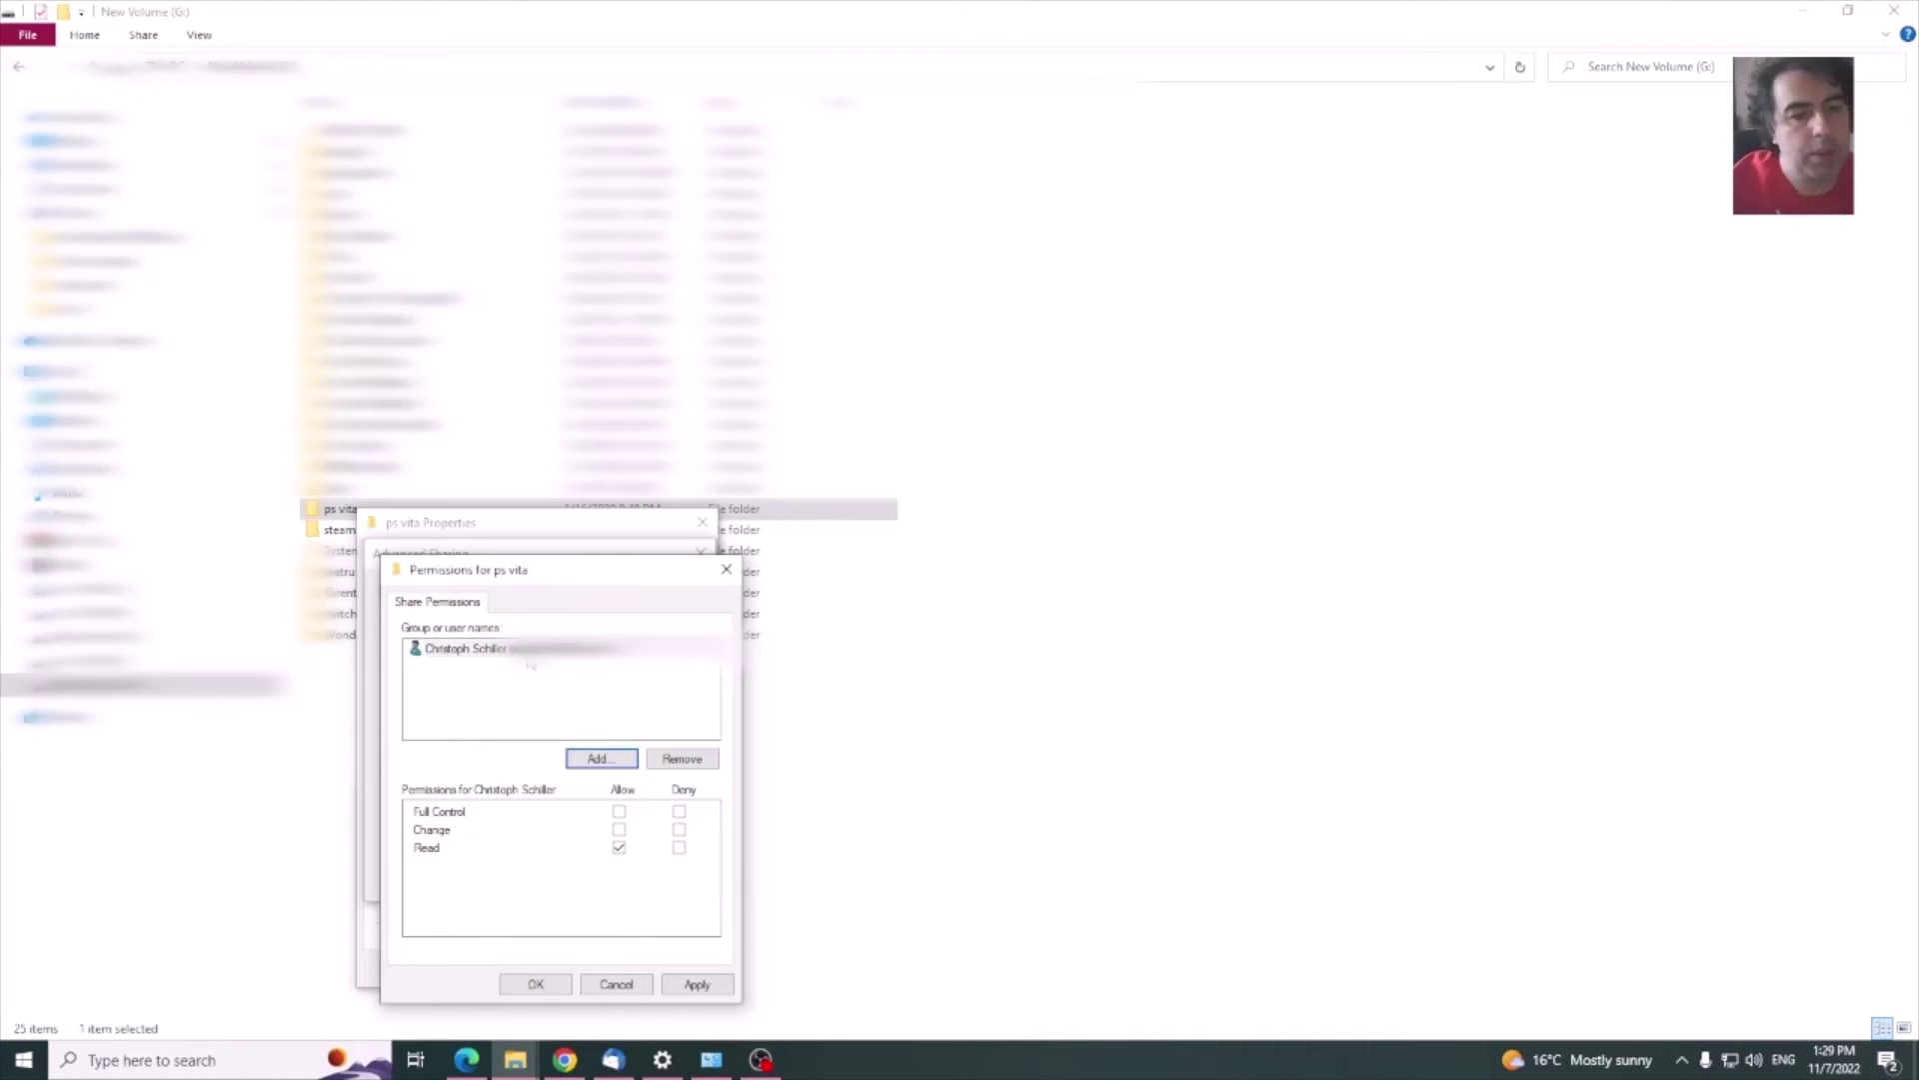
# - Allow Full Control for that account and confirm the permissions and Advanced Sharing settings
pyautogui.click(619, 812)
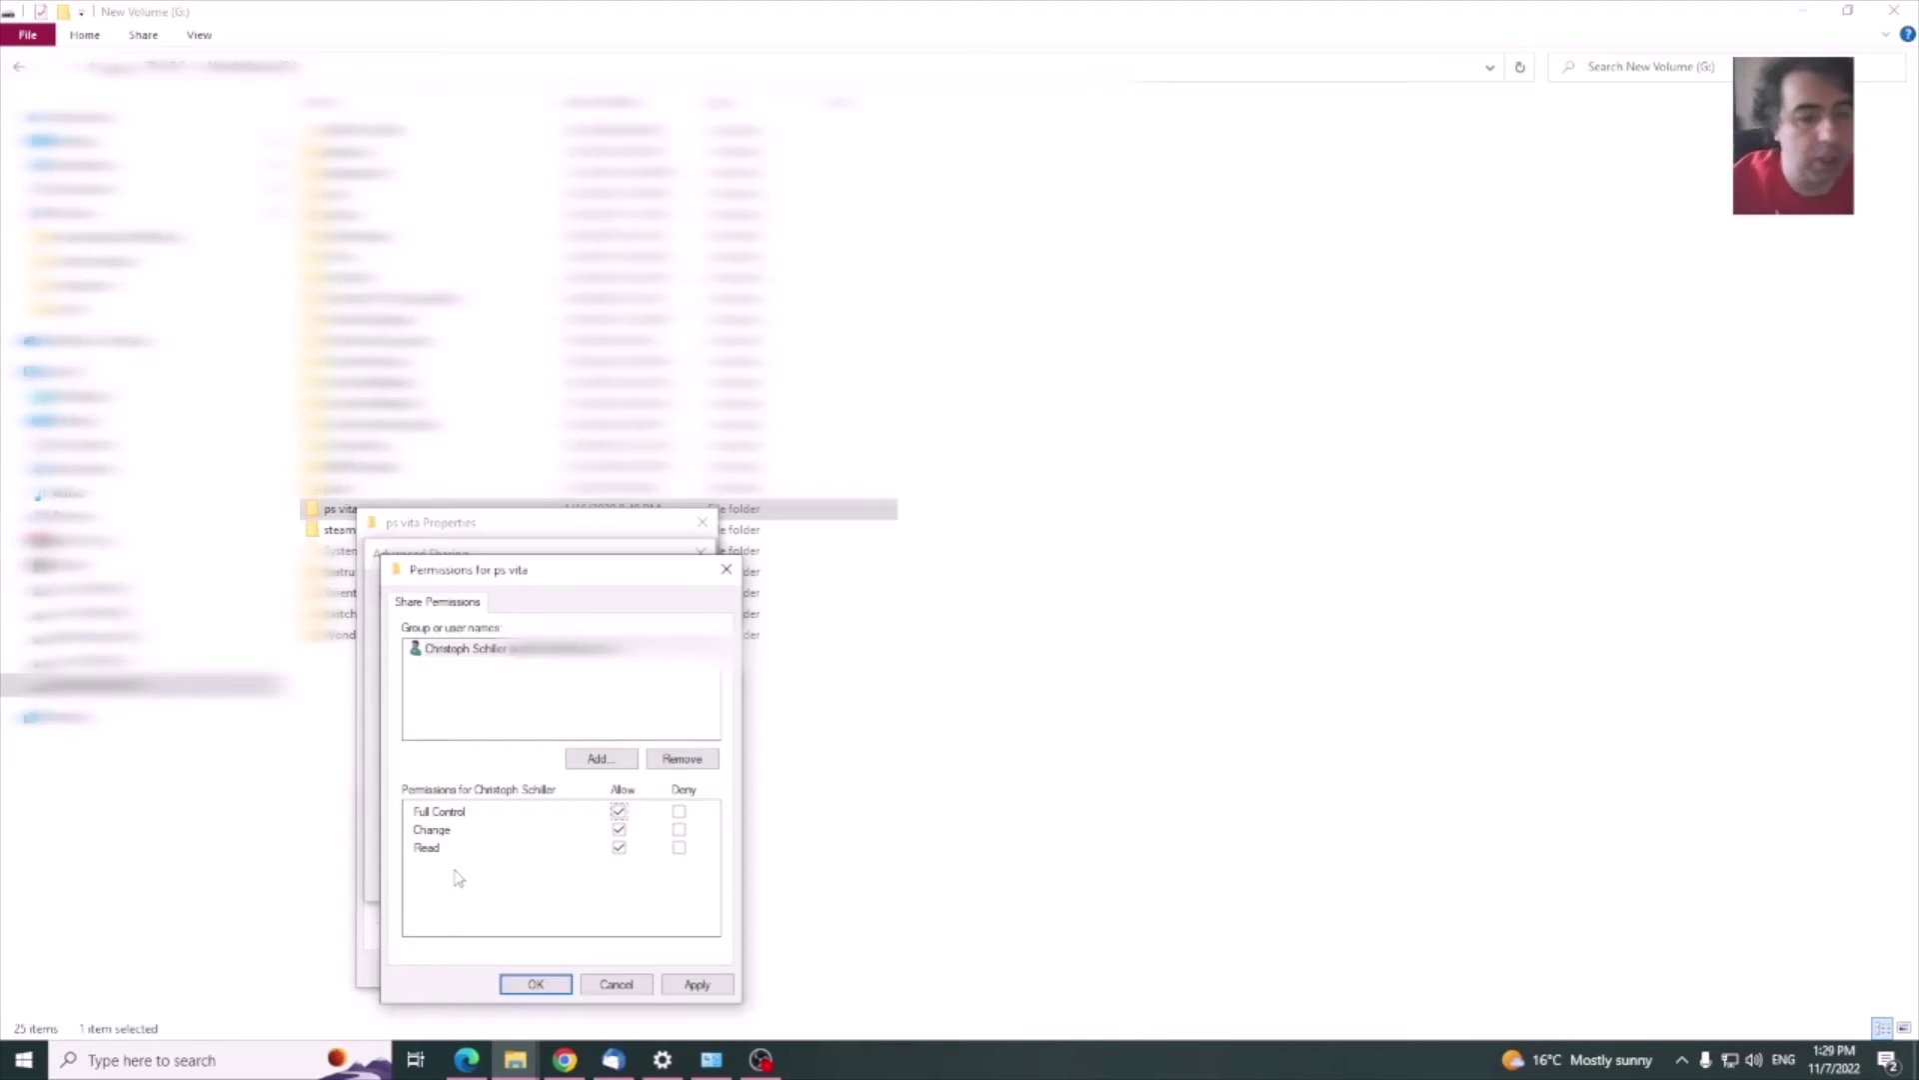
pyautogui.click(676, 988)
pyautogui.click(538, 980)
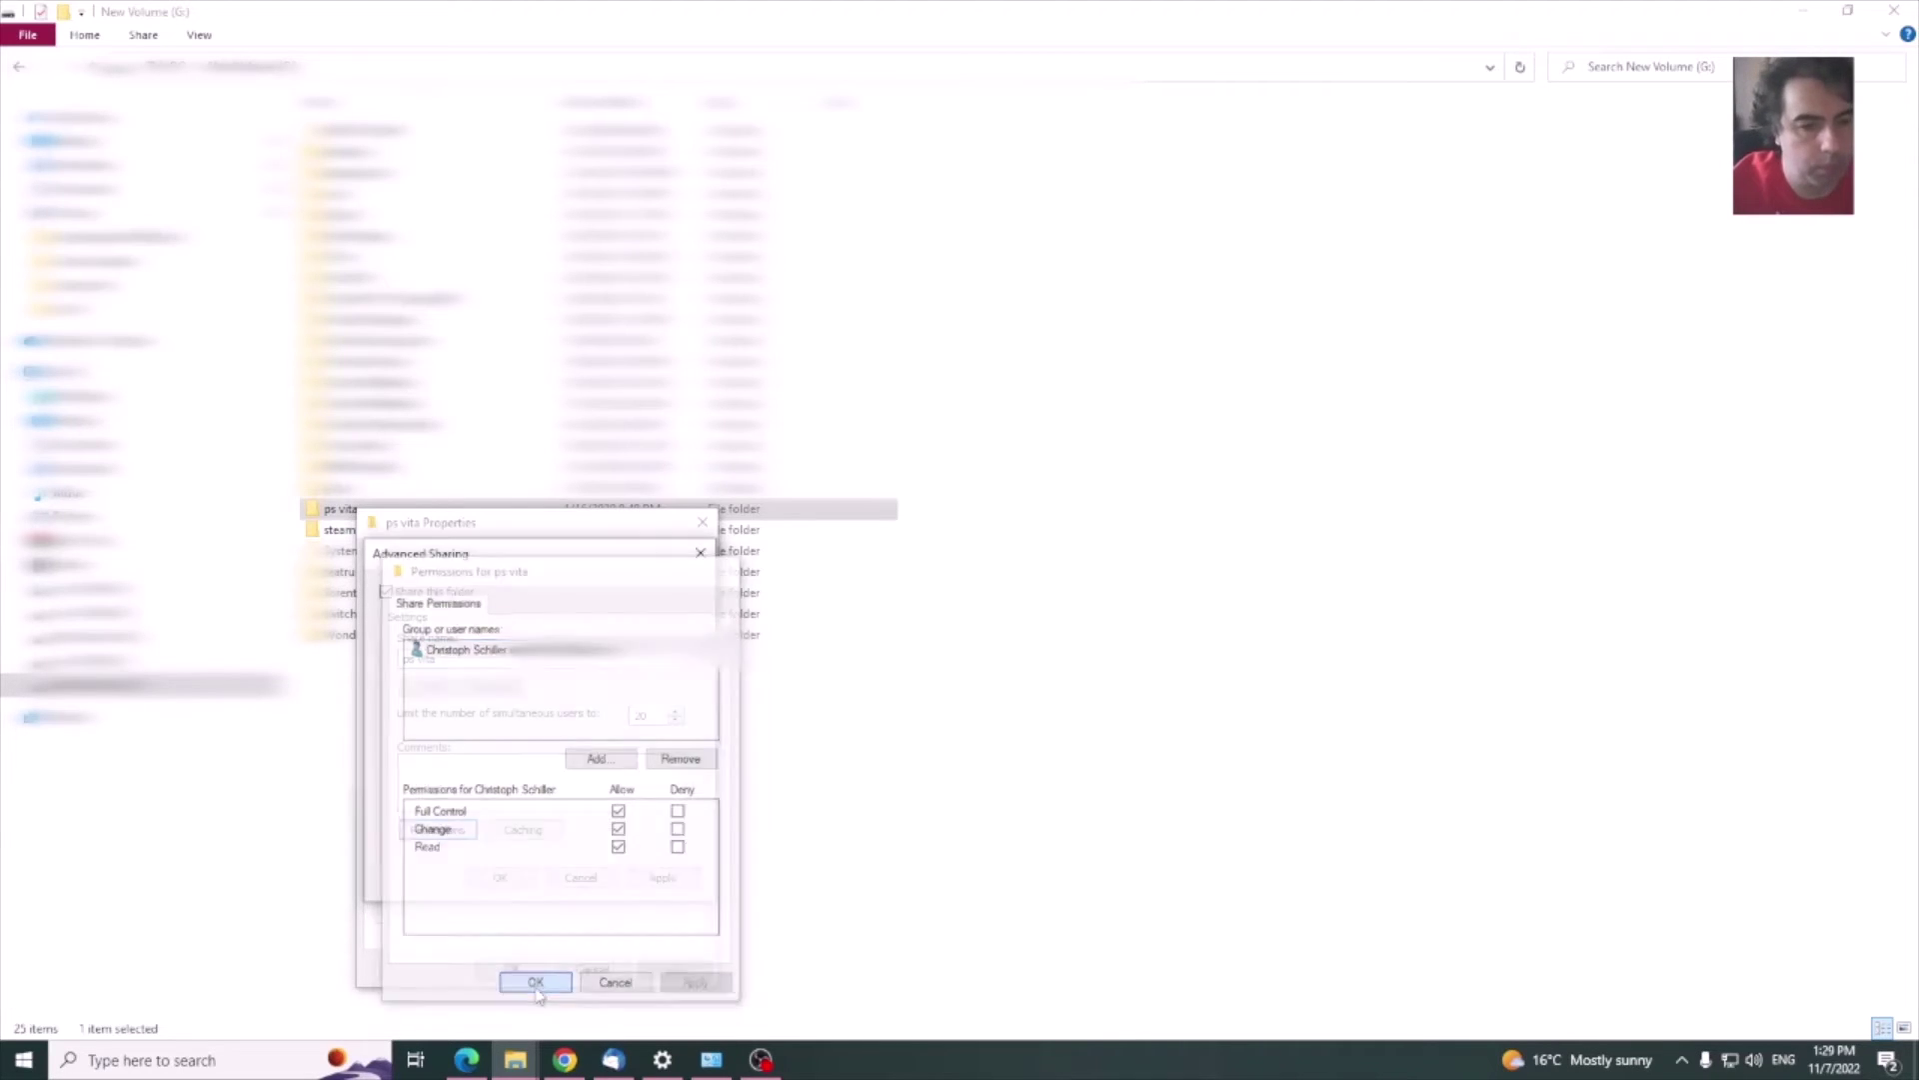
pyautogui.click(662, 884)
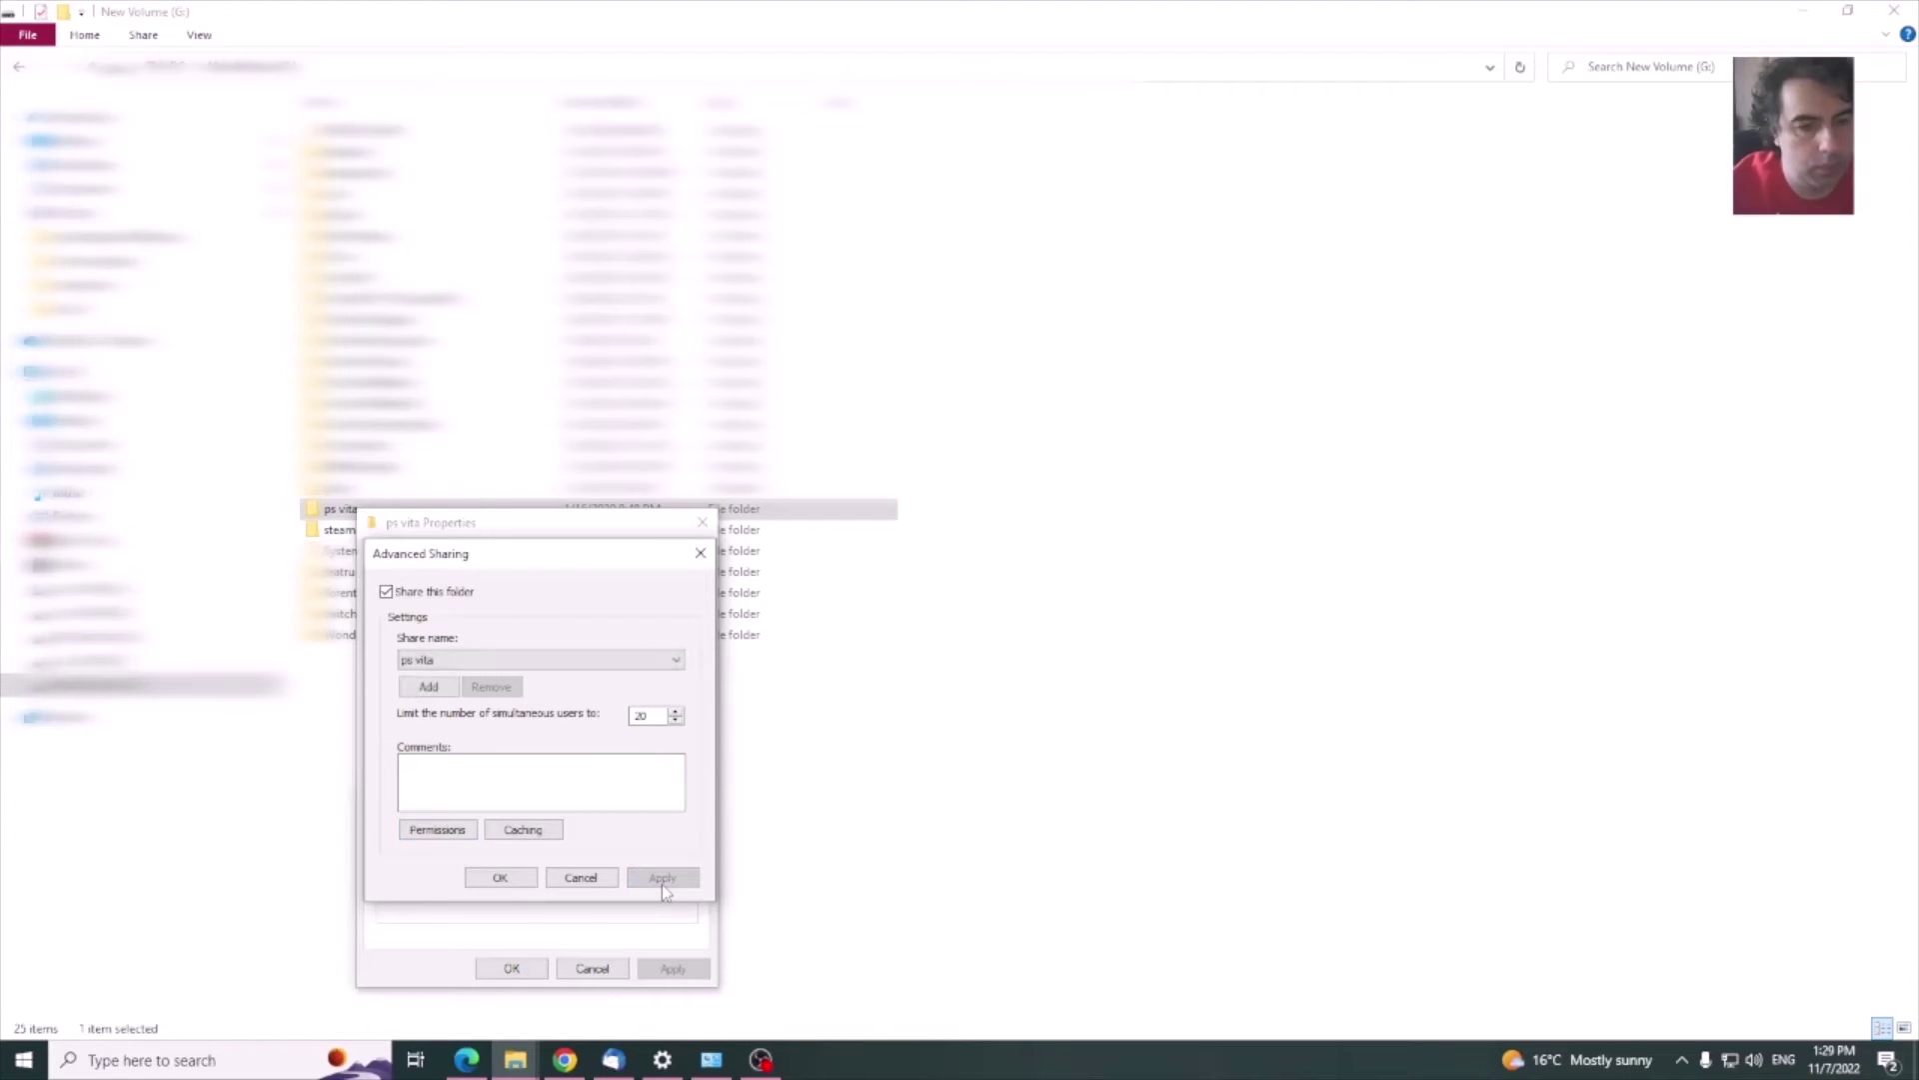
pyautogui.click(501, 878)
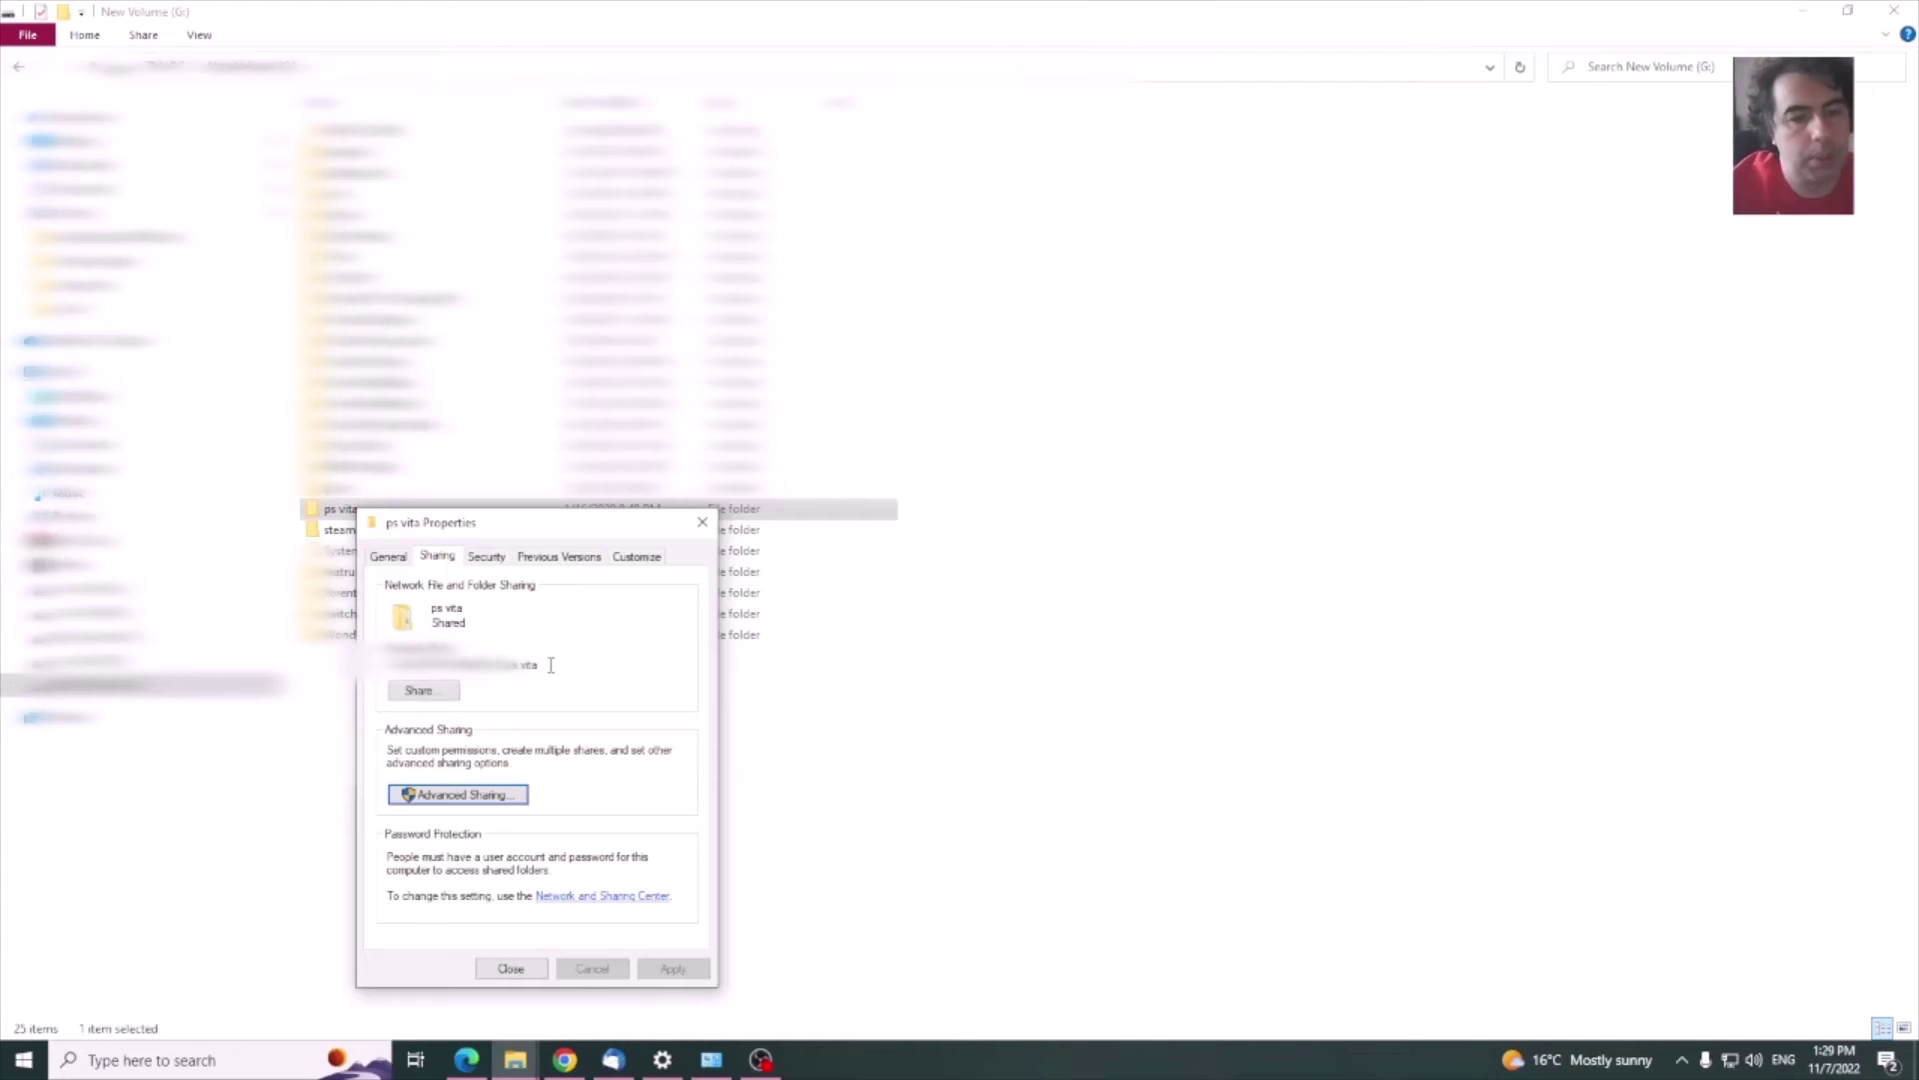
# - Load the ps vita network path in a new Chrome tab to list its folders
pyautogui.moveTo(539, 665); pyautogui.dragTo(386, 665)
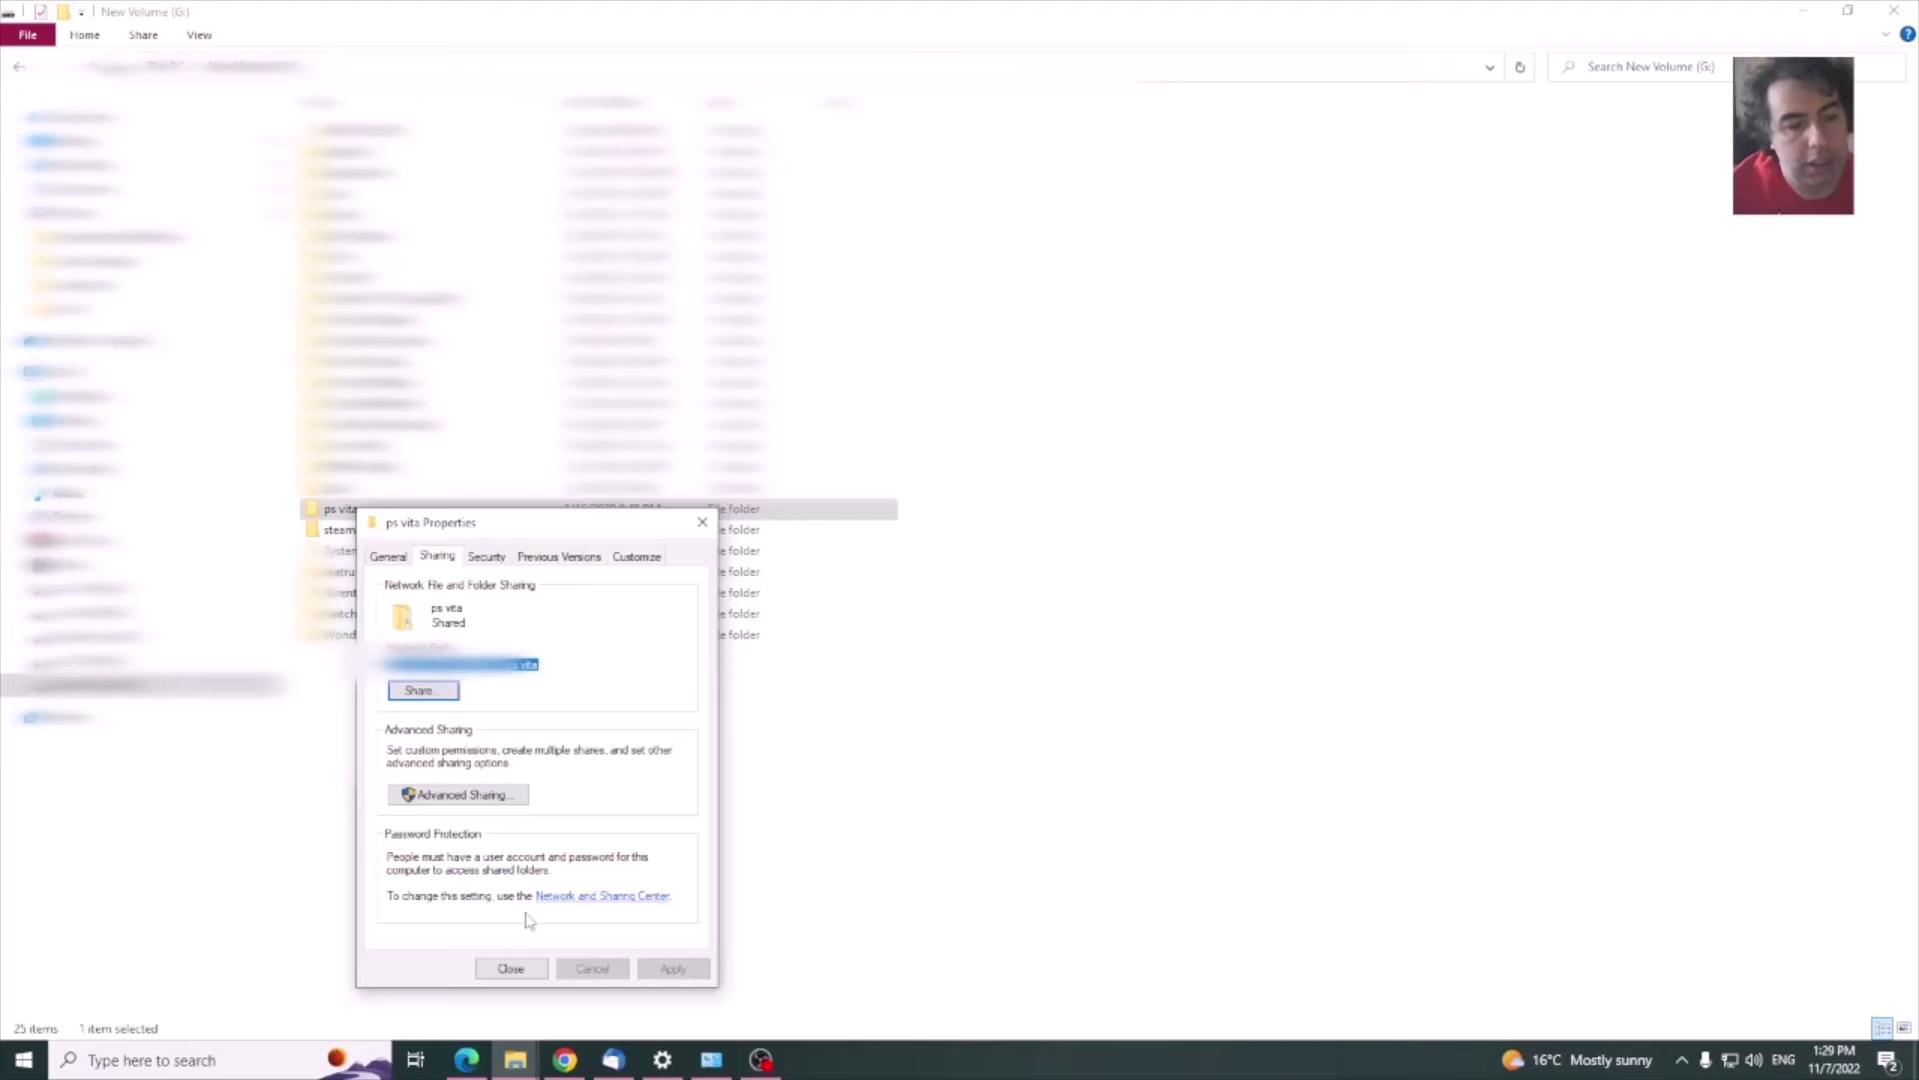
pyautogui.click(564, 1061)
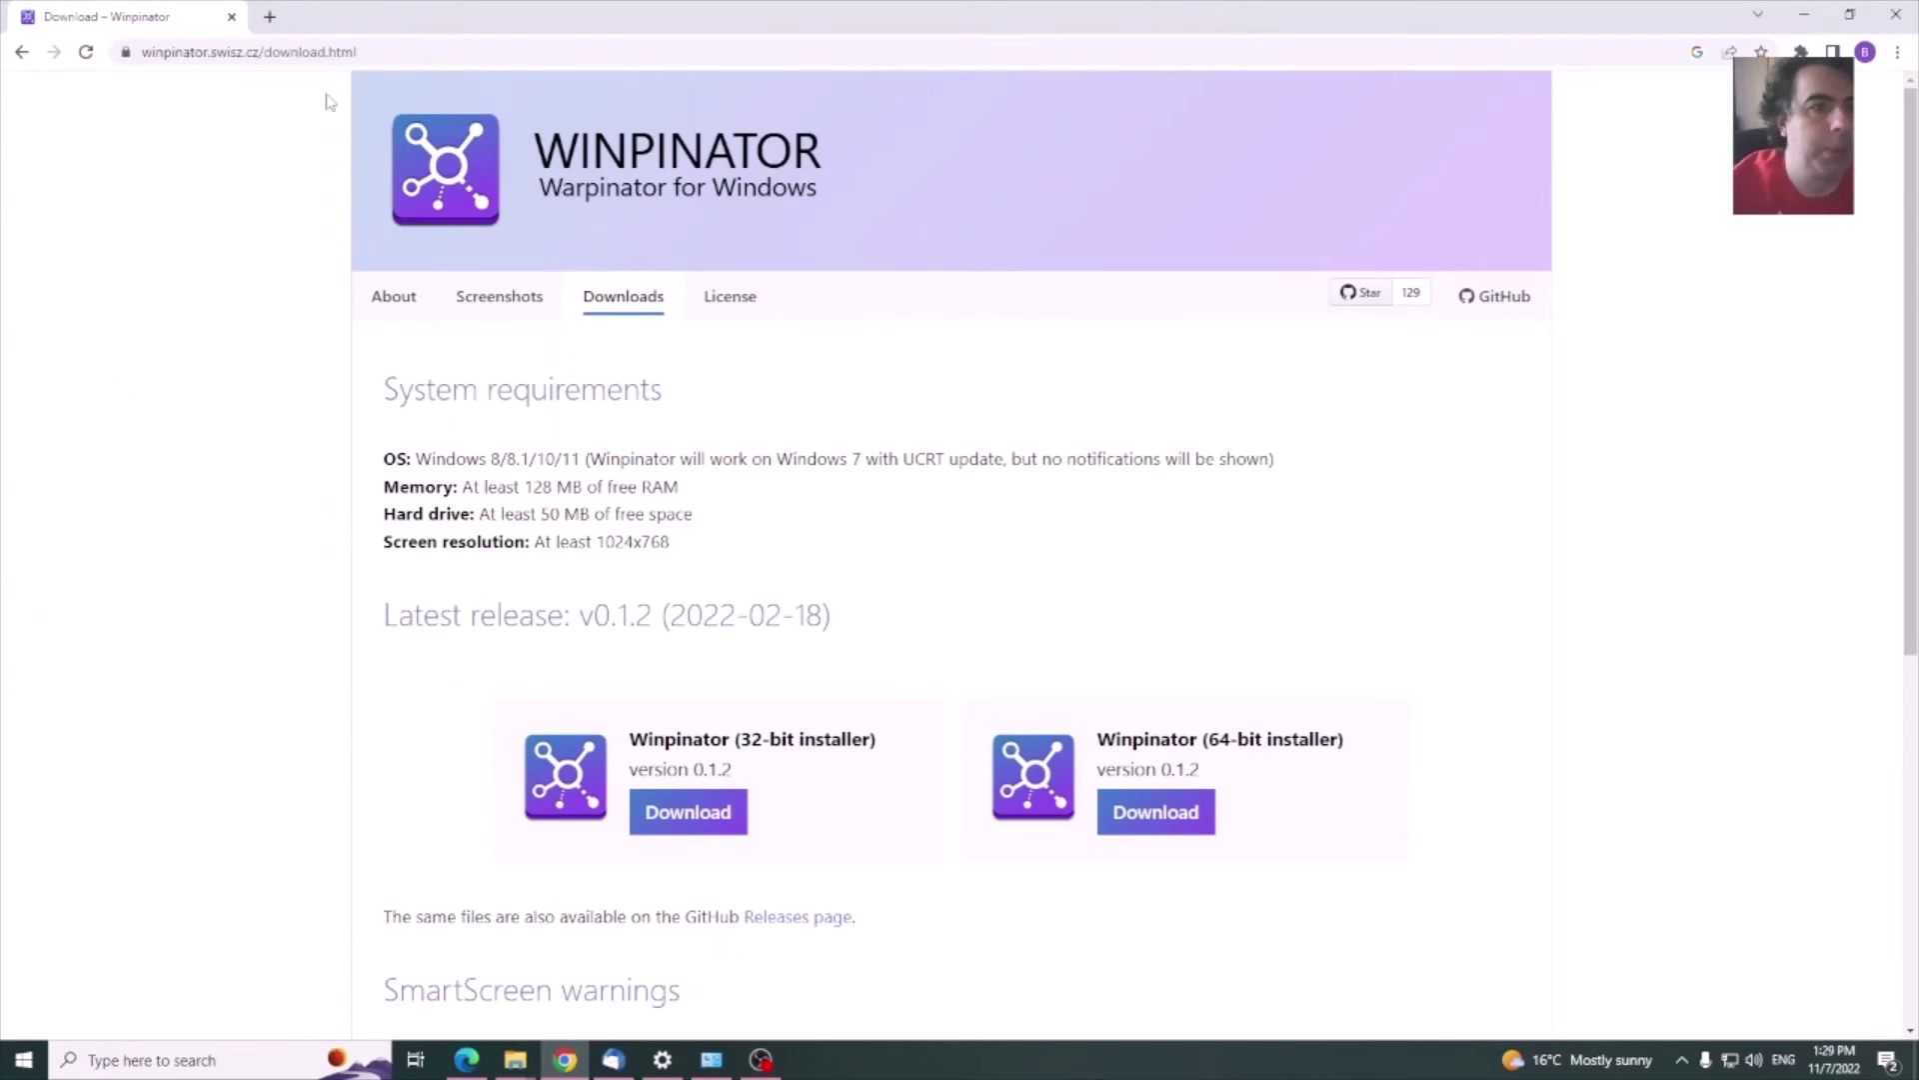
pyautogui.click(269, 16)
pyautogui.hotkey('ctrl', 'v')
pyautogui.press('Return')
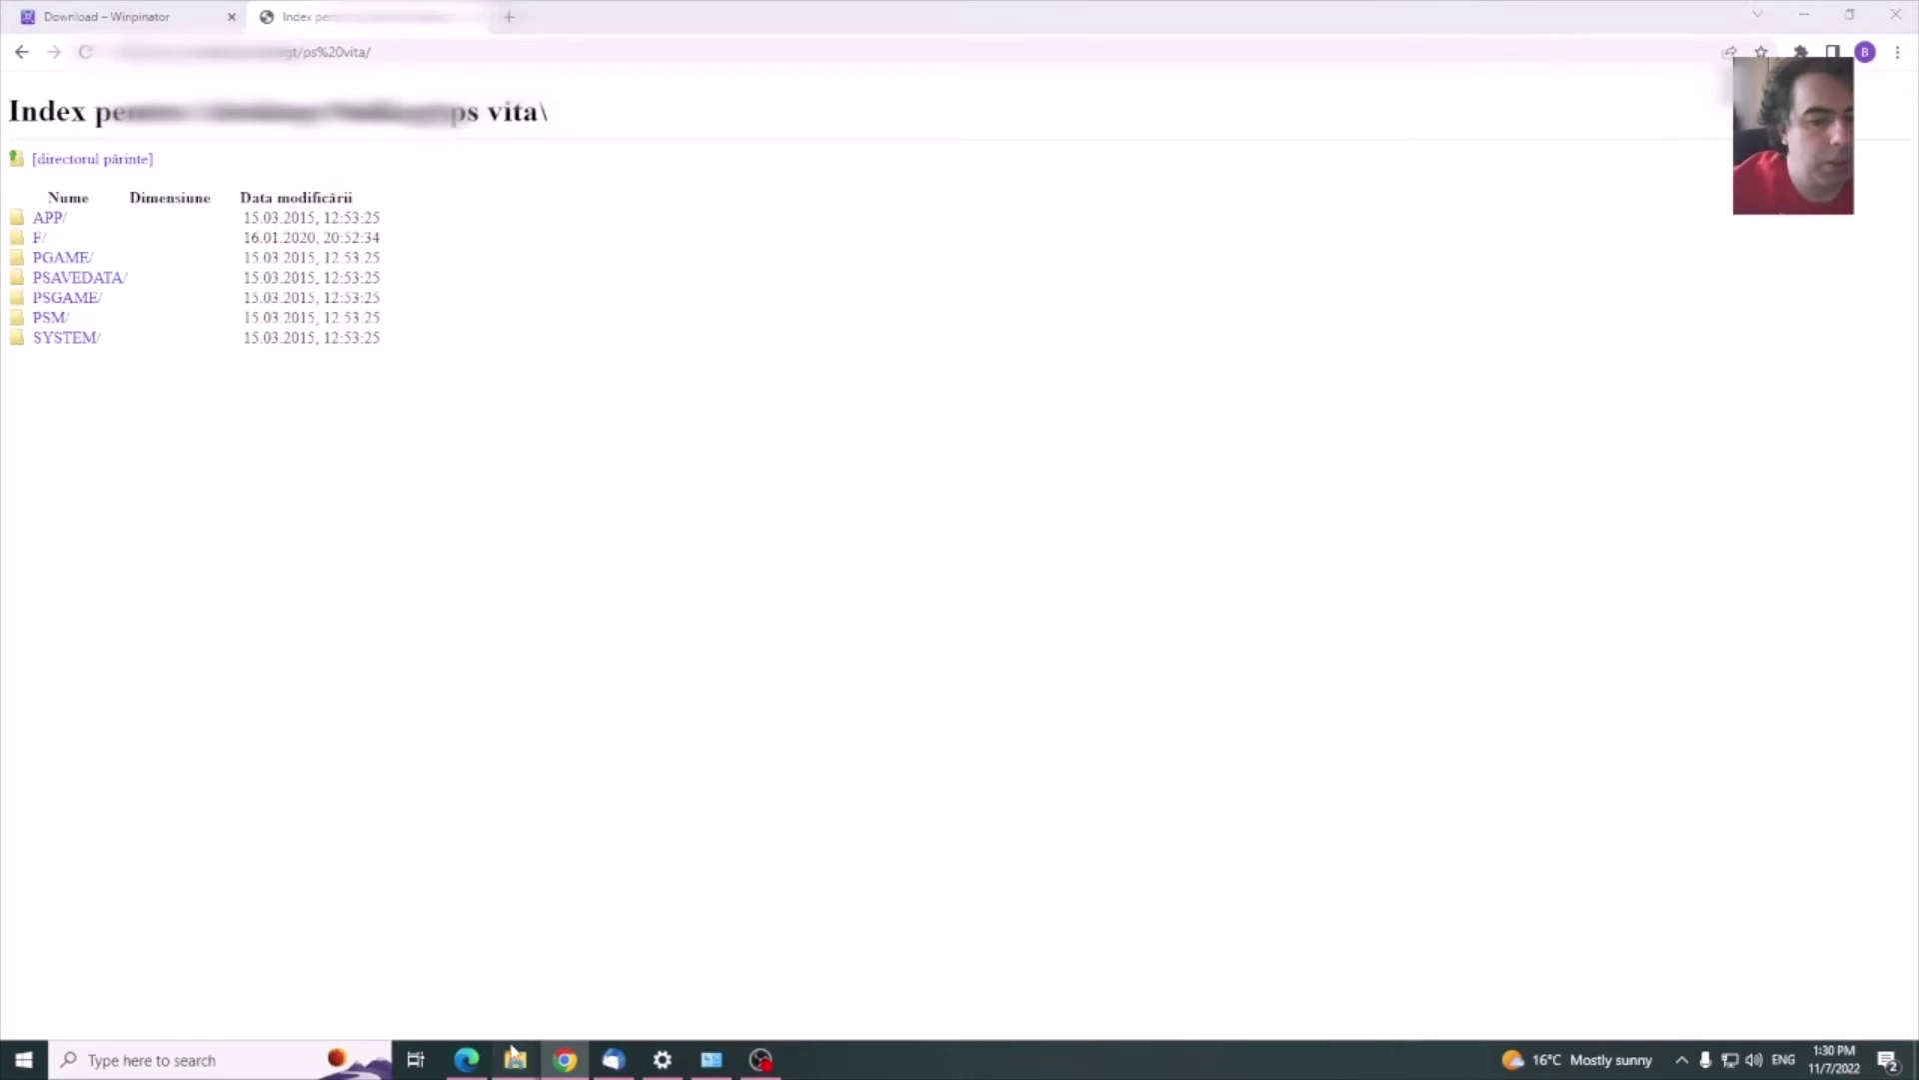
# - Select the network path on the steam deck to send folder's Sharing tab
pyautogui.moveTo(513, 1054)
pyautogui.click(501, 967)
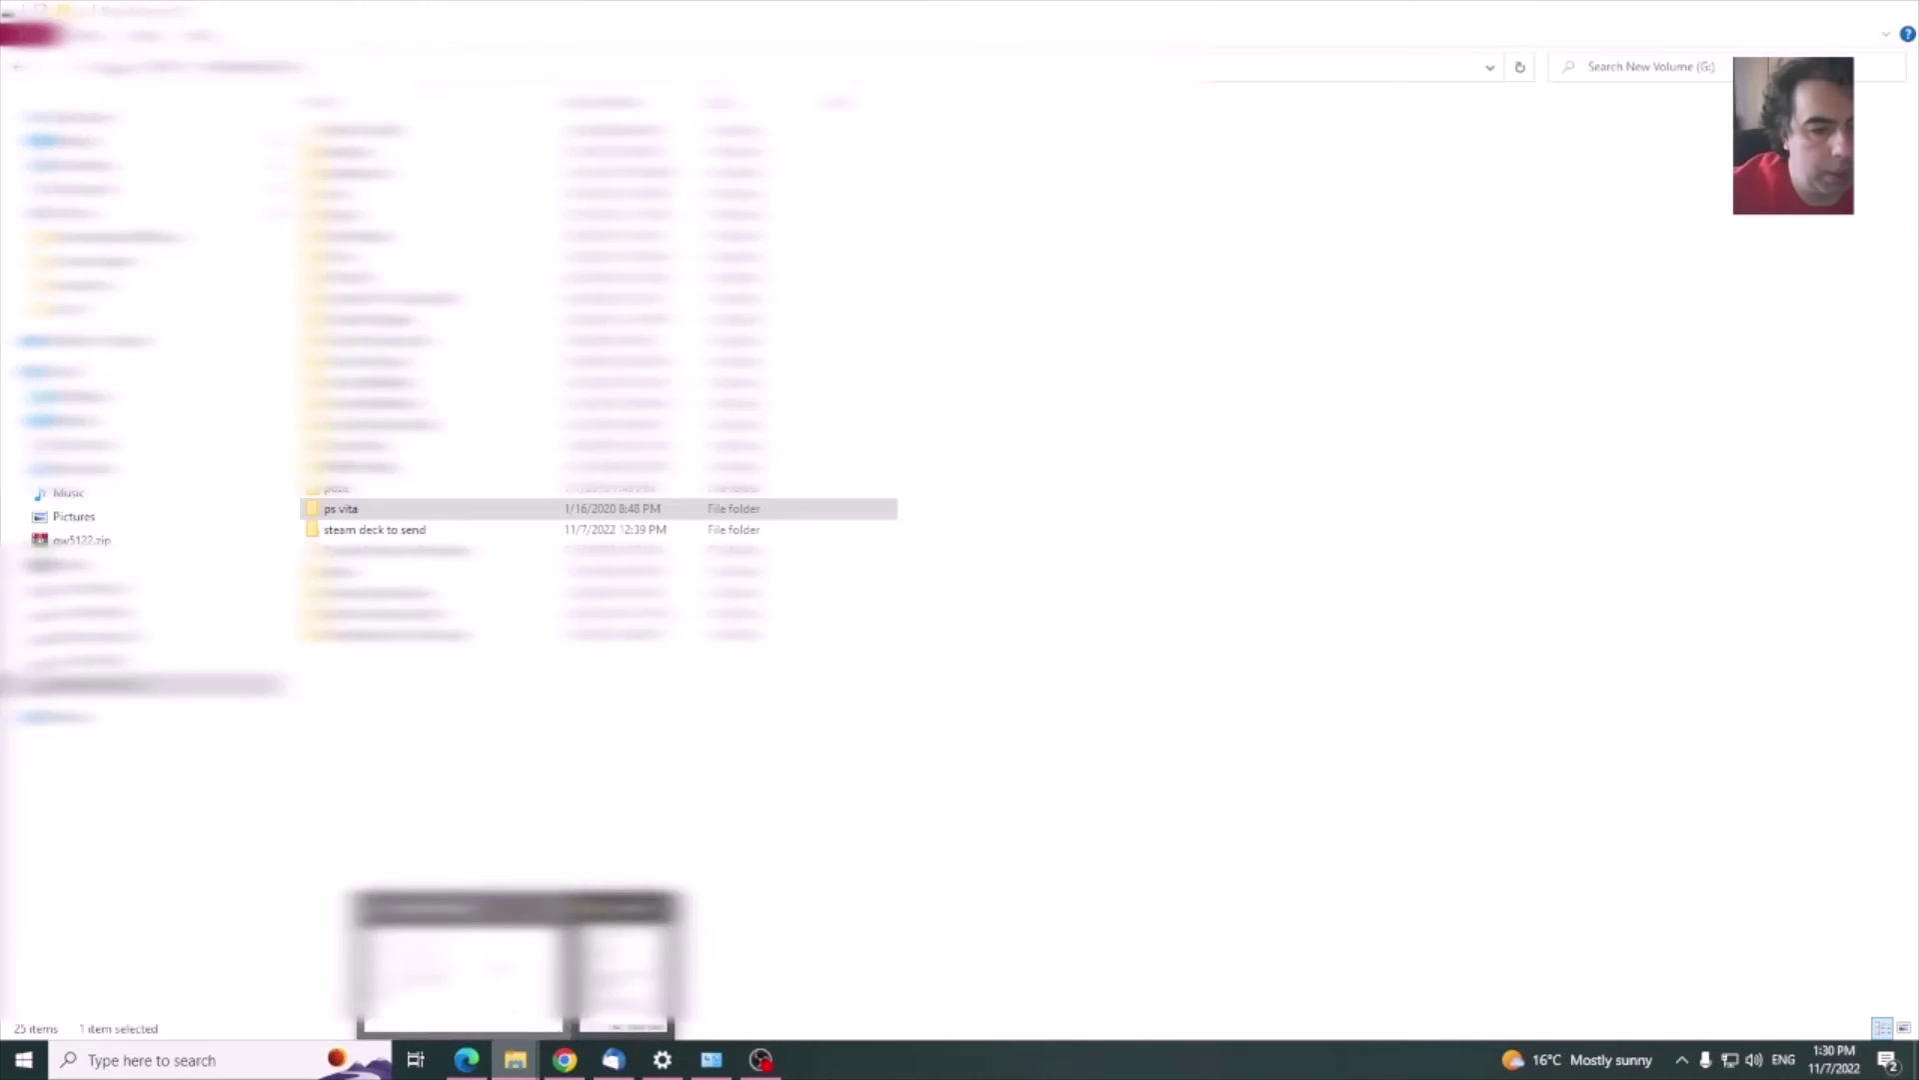
pyautogui.rightClick(418, 538)
pyautogui.click(525, 1019)
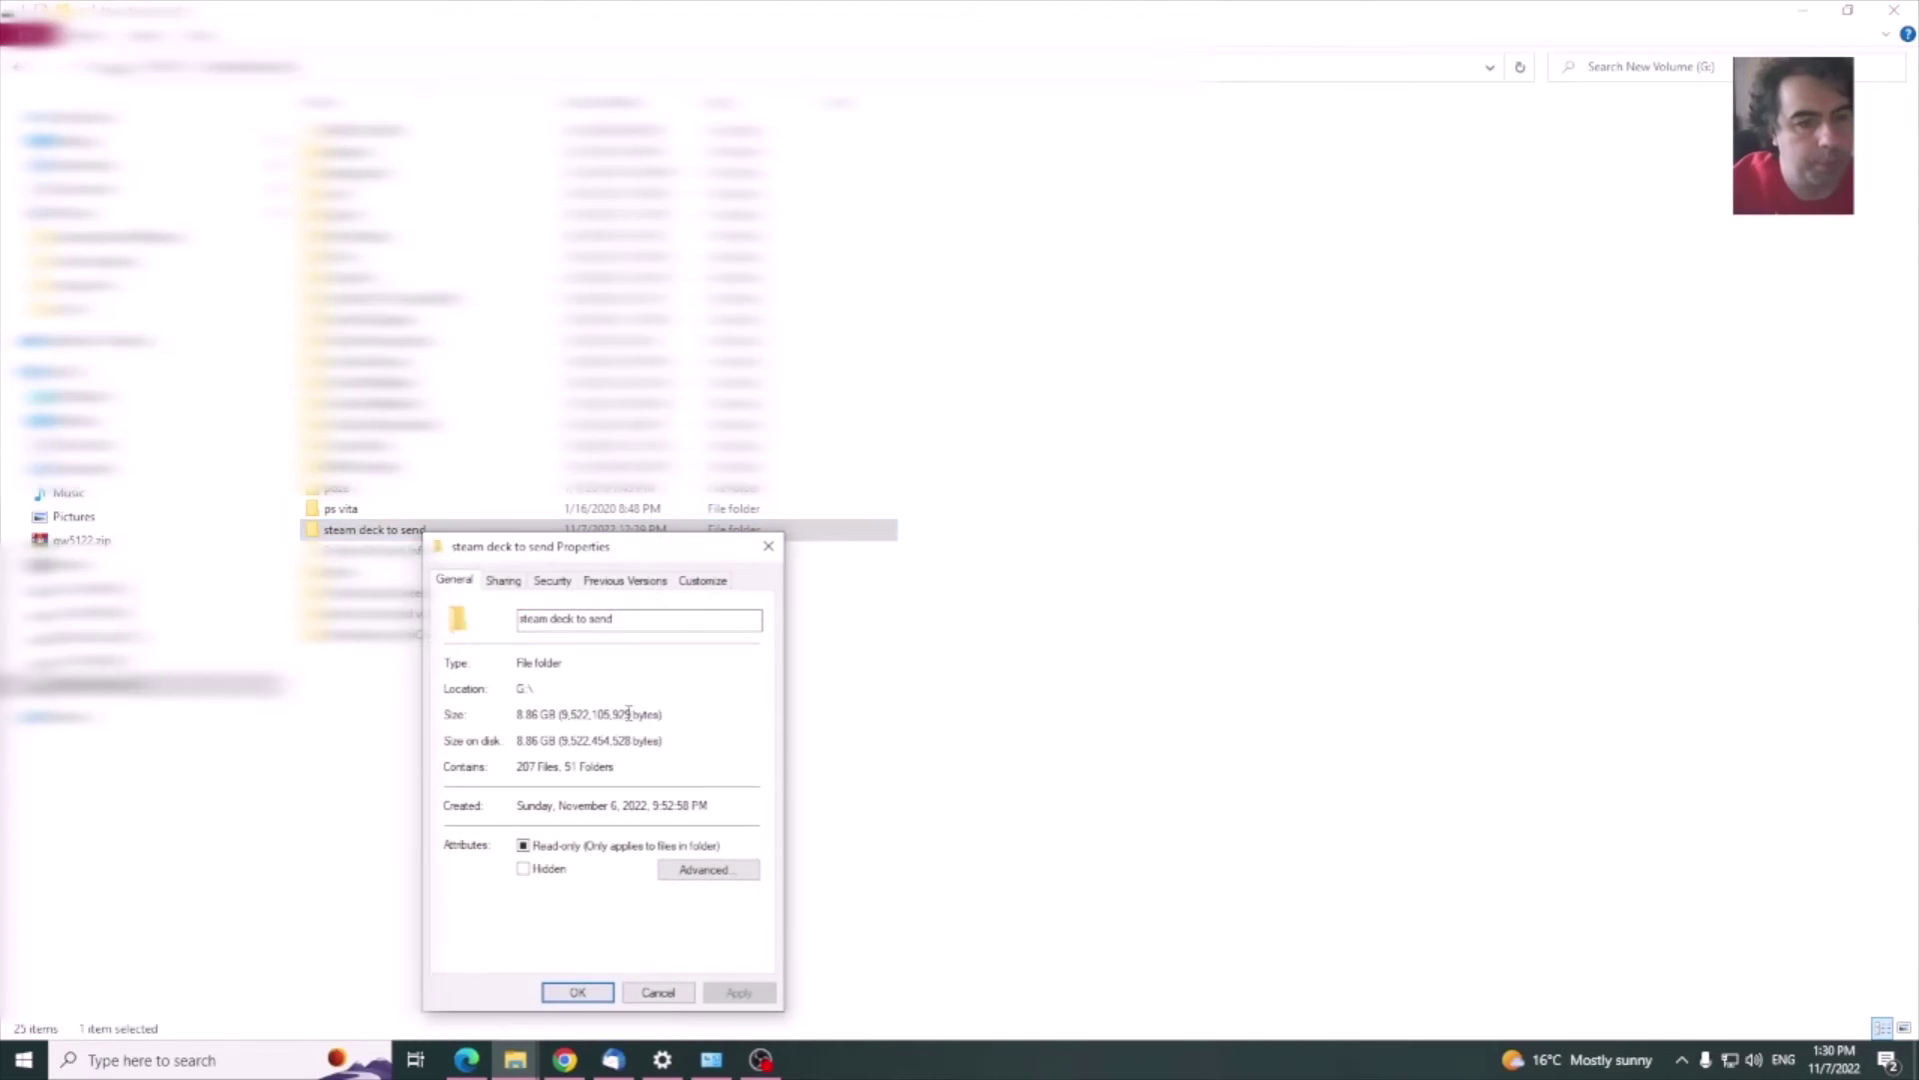
pyautogui.click(500, 590)
pyautogui.moveTo(667, 689); pyautogui.dragTo(445, 688)
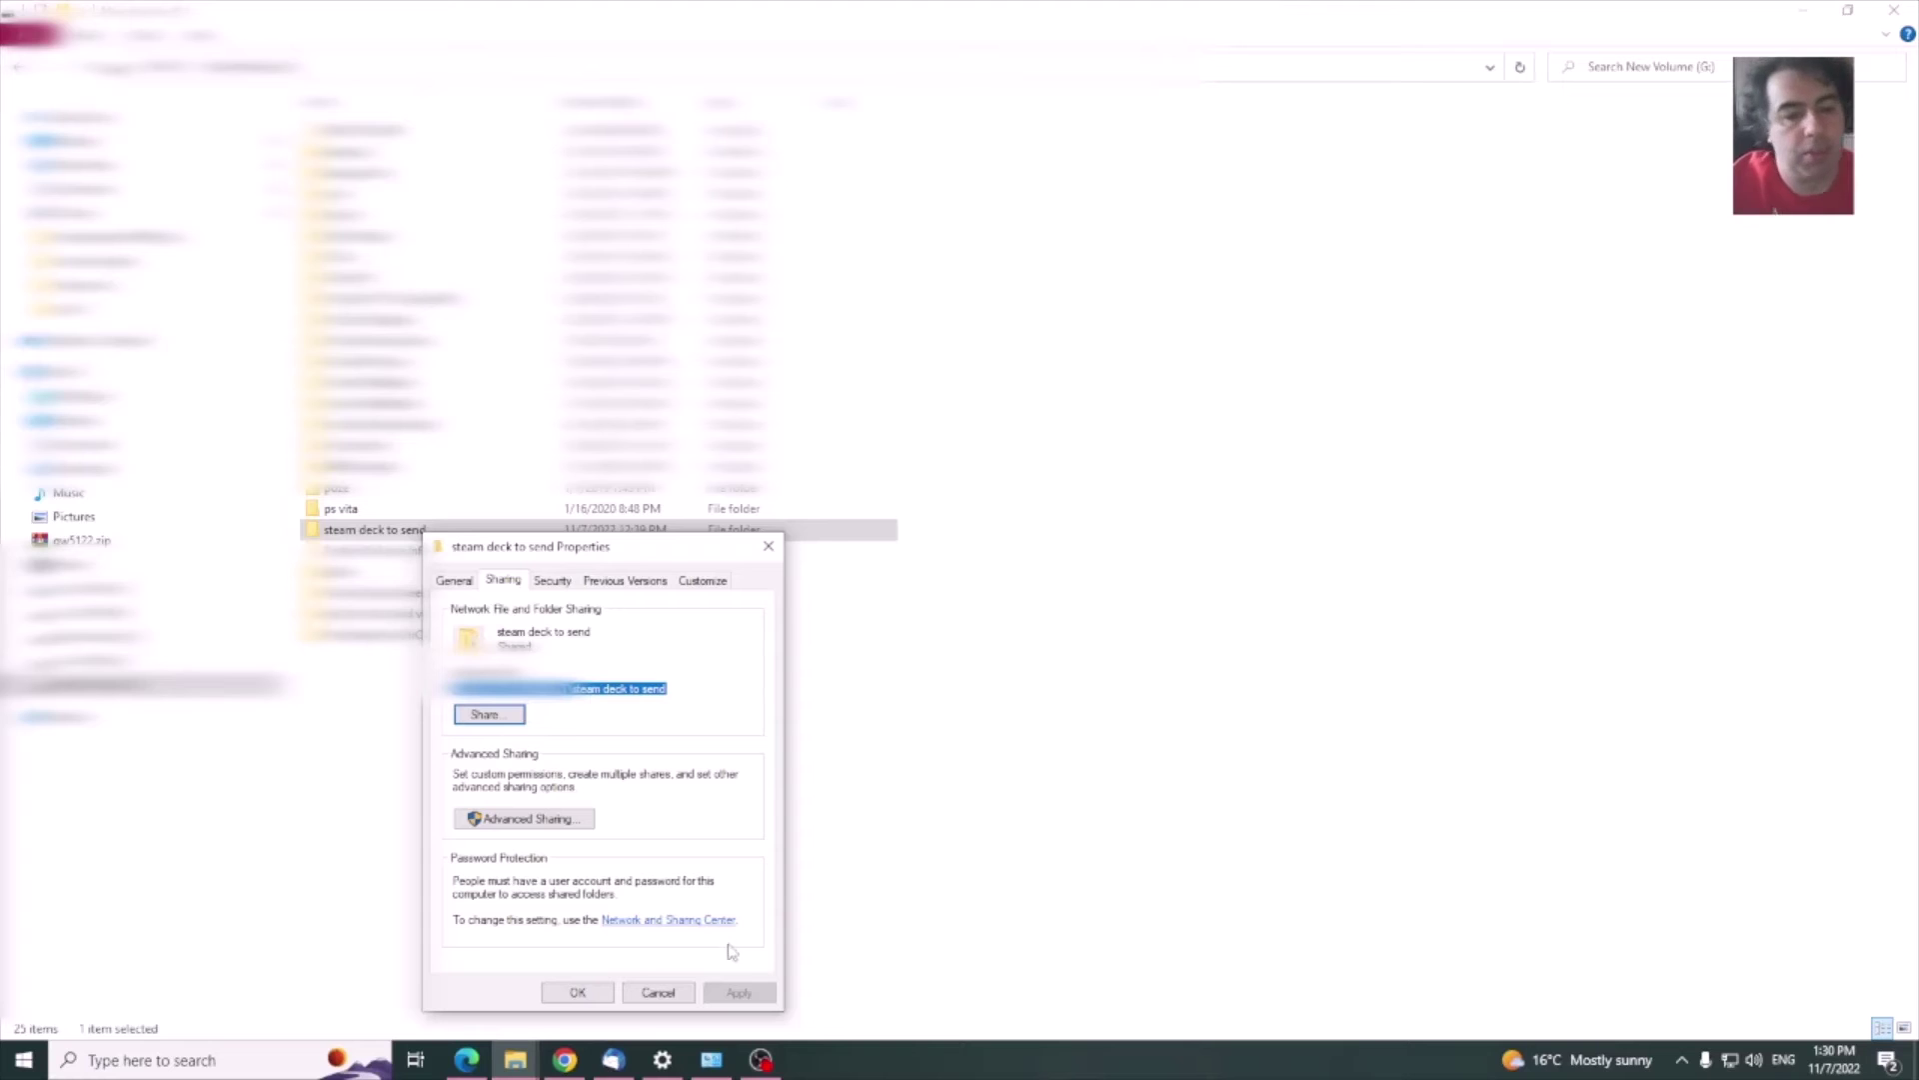
# - Load the GTA IV snow mod listing in a new Chrome tab, then open a blank tab
pyautogui.click(565, 1059)
pyautogui.hotkey('ctrl', 't')
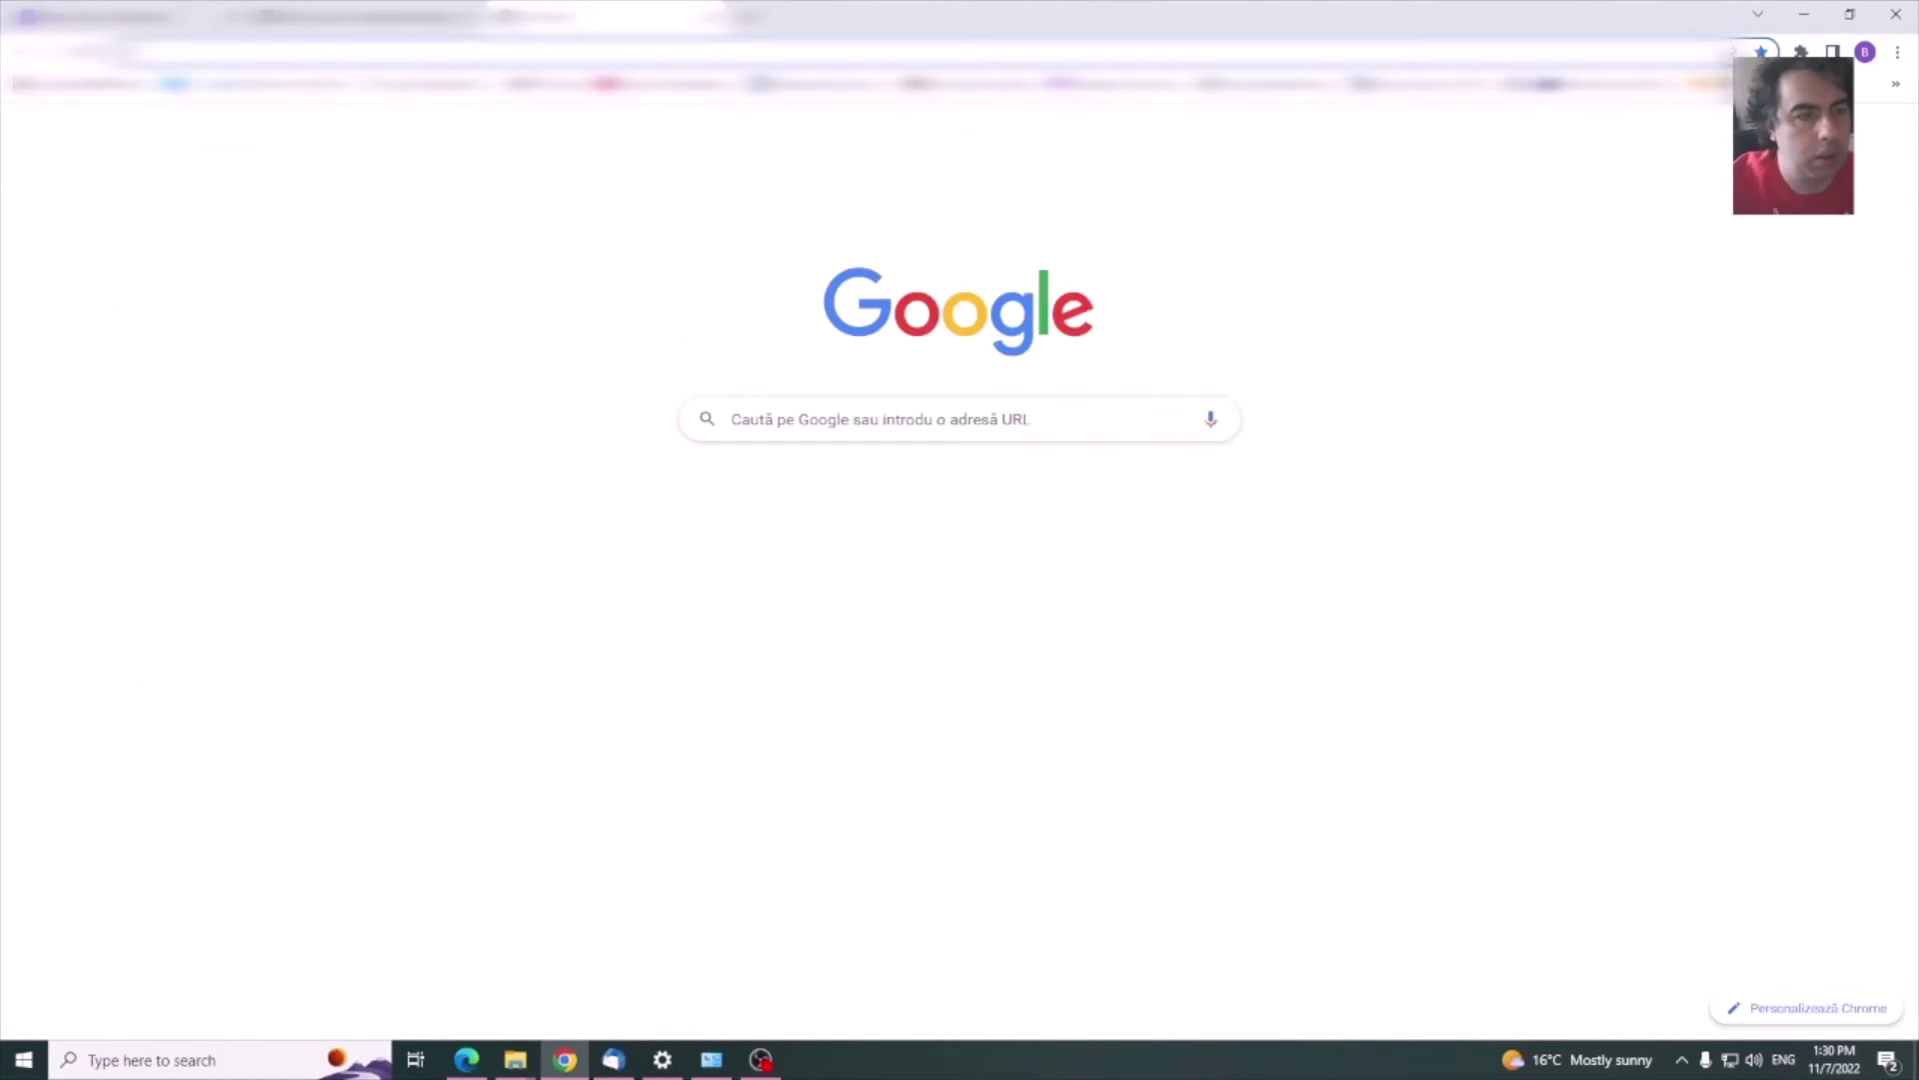
pyautogui.press('Return')
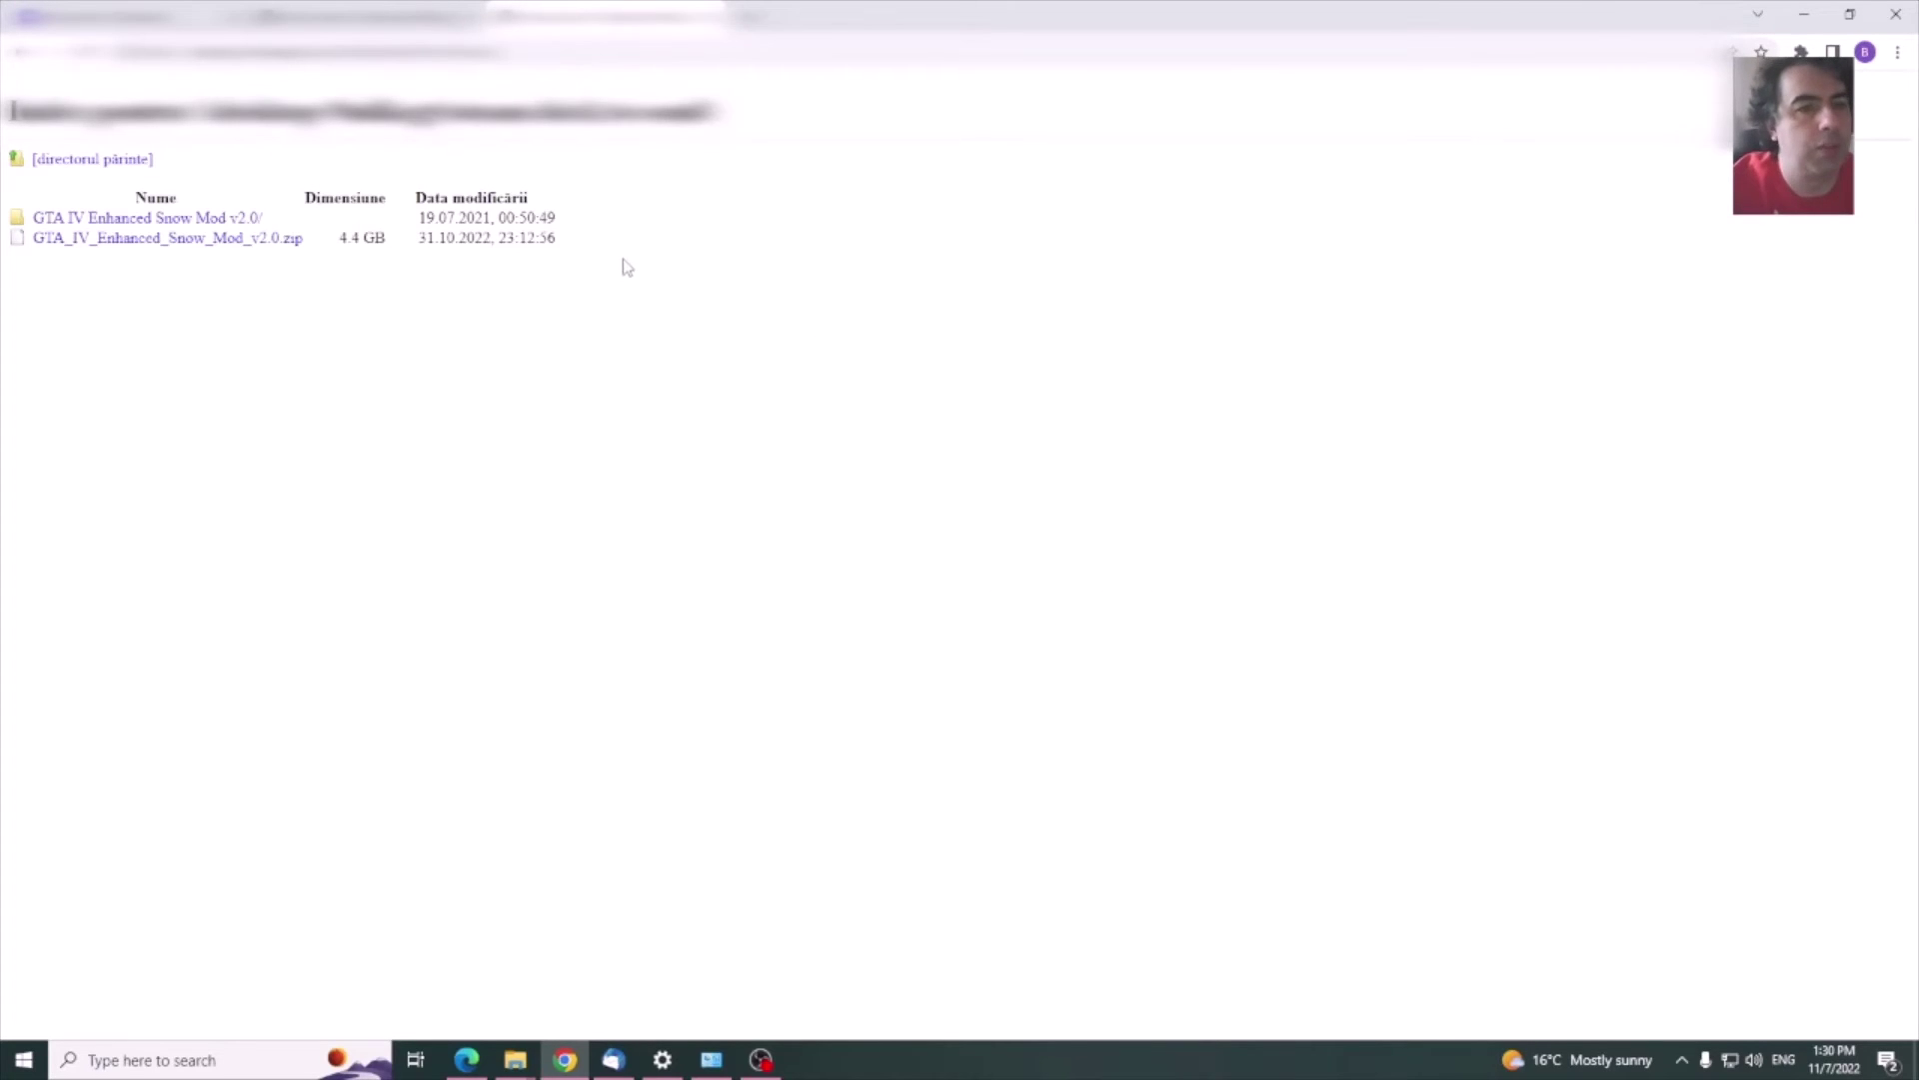
pyautogui.moveTo(621, 266); pyautogui.dragTo(5, 215)
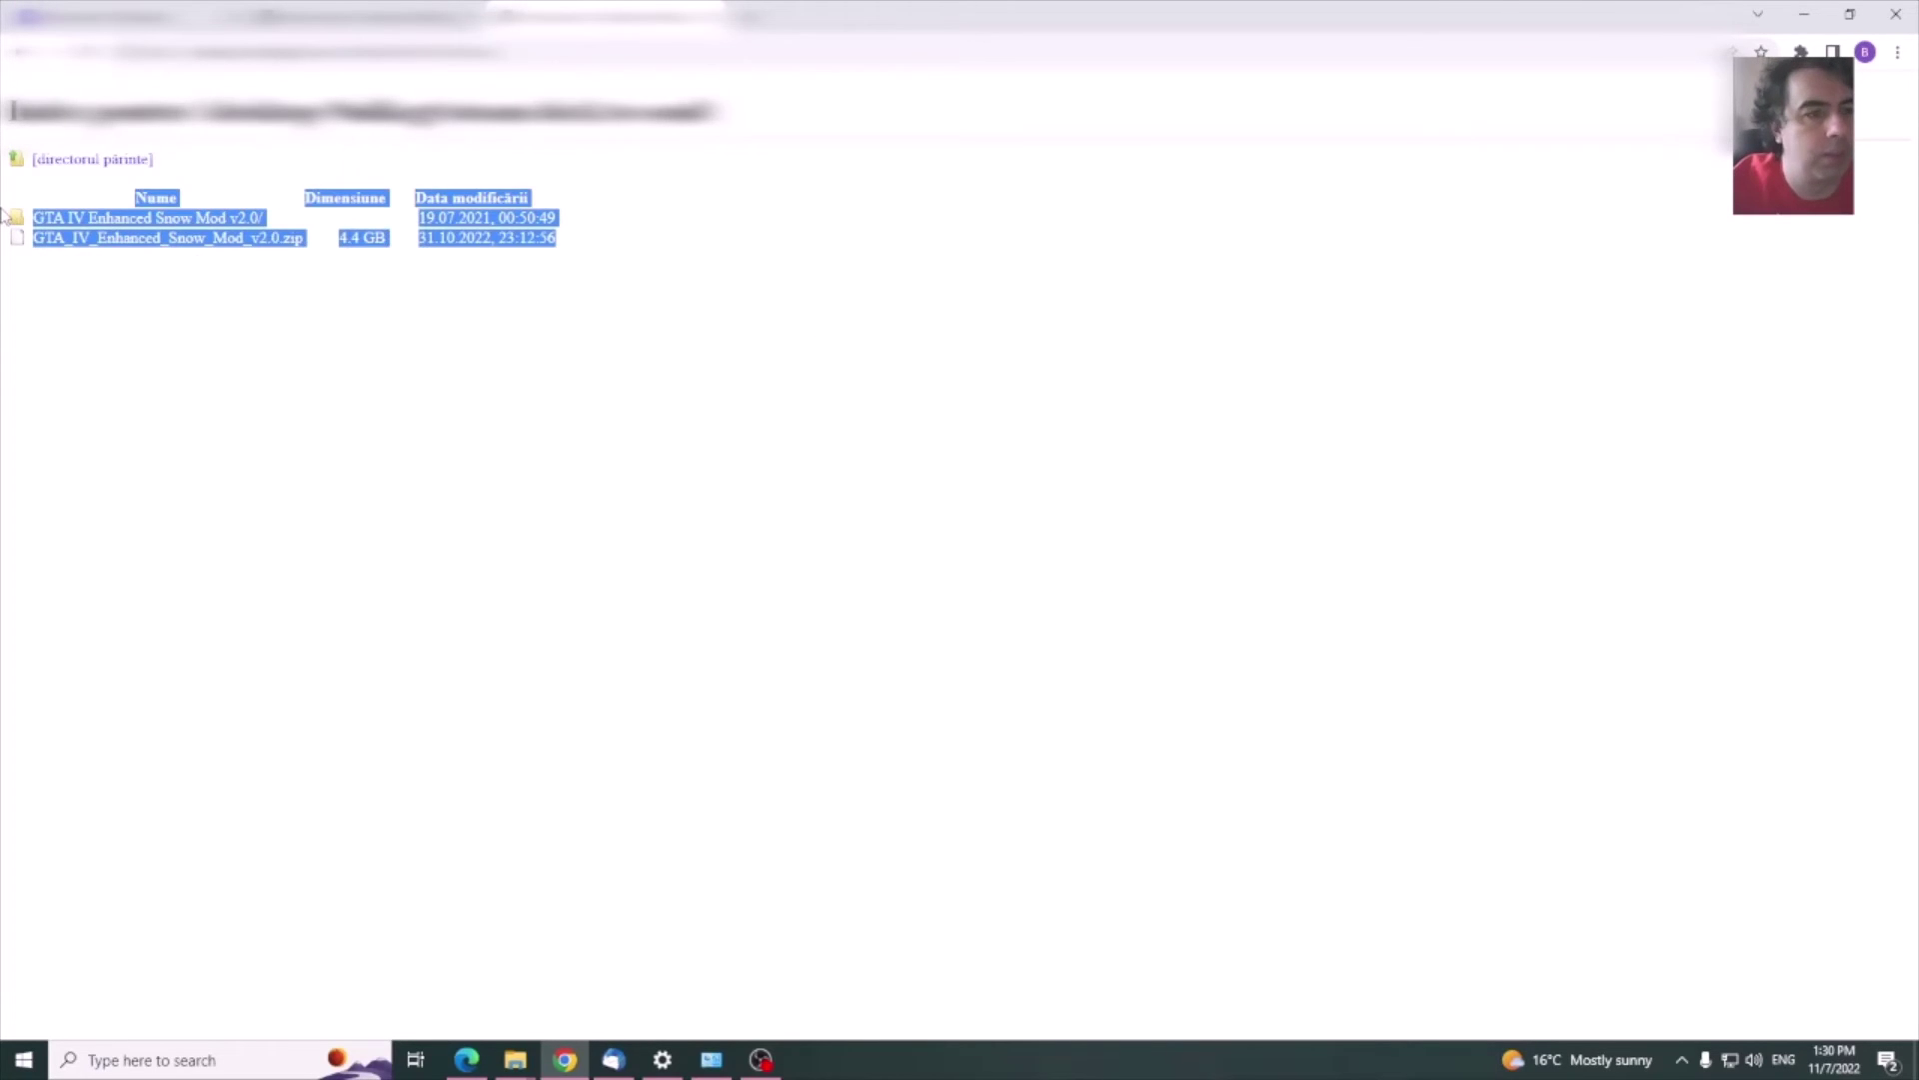
pyautogui.click(458, 386)
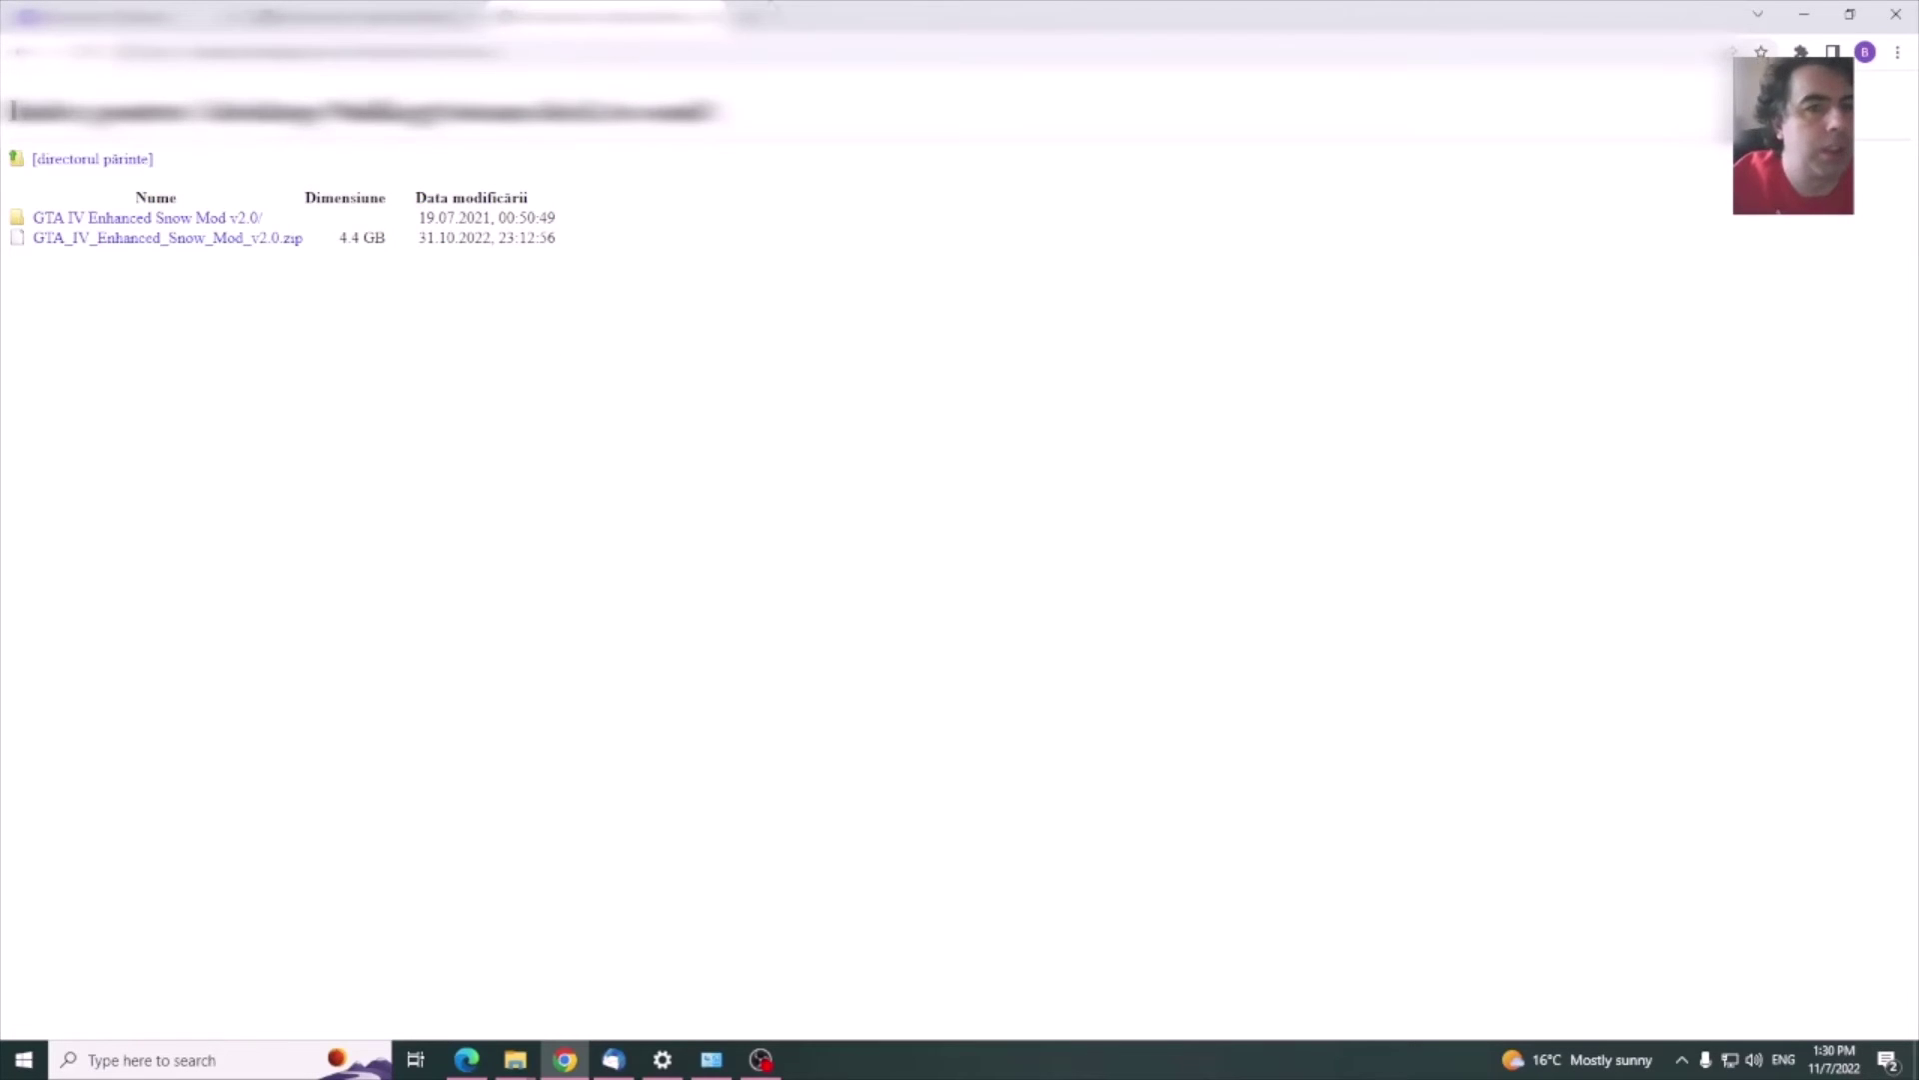
pyautogui.hotkey('ctrl', 't')
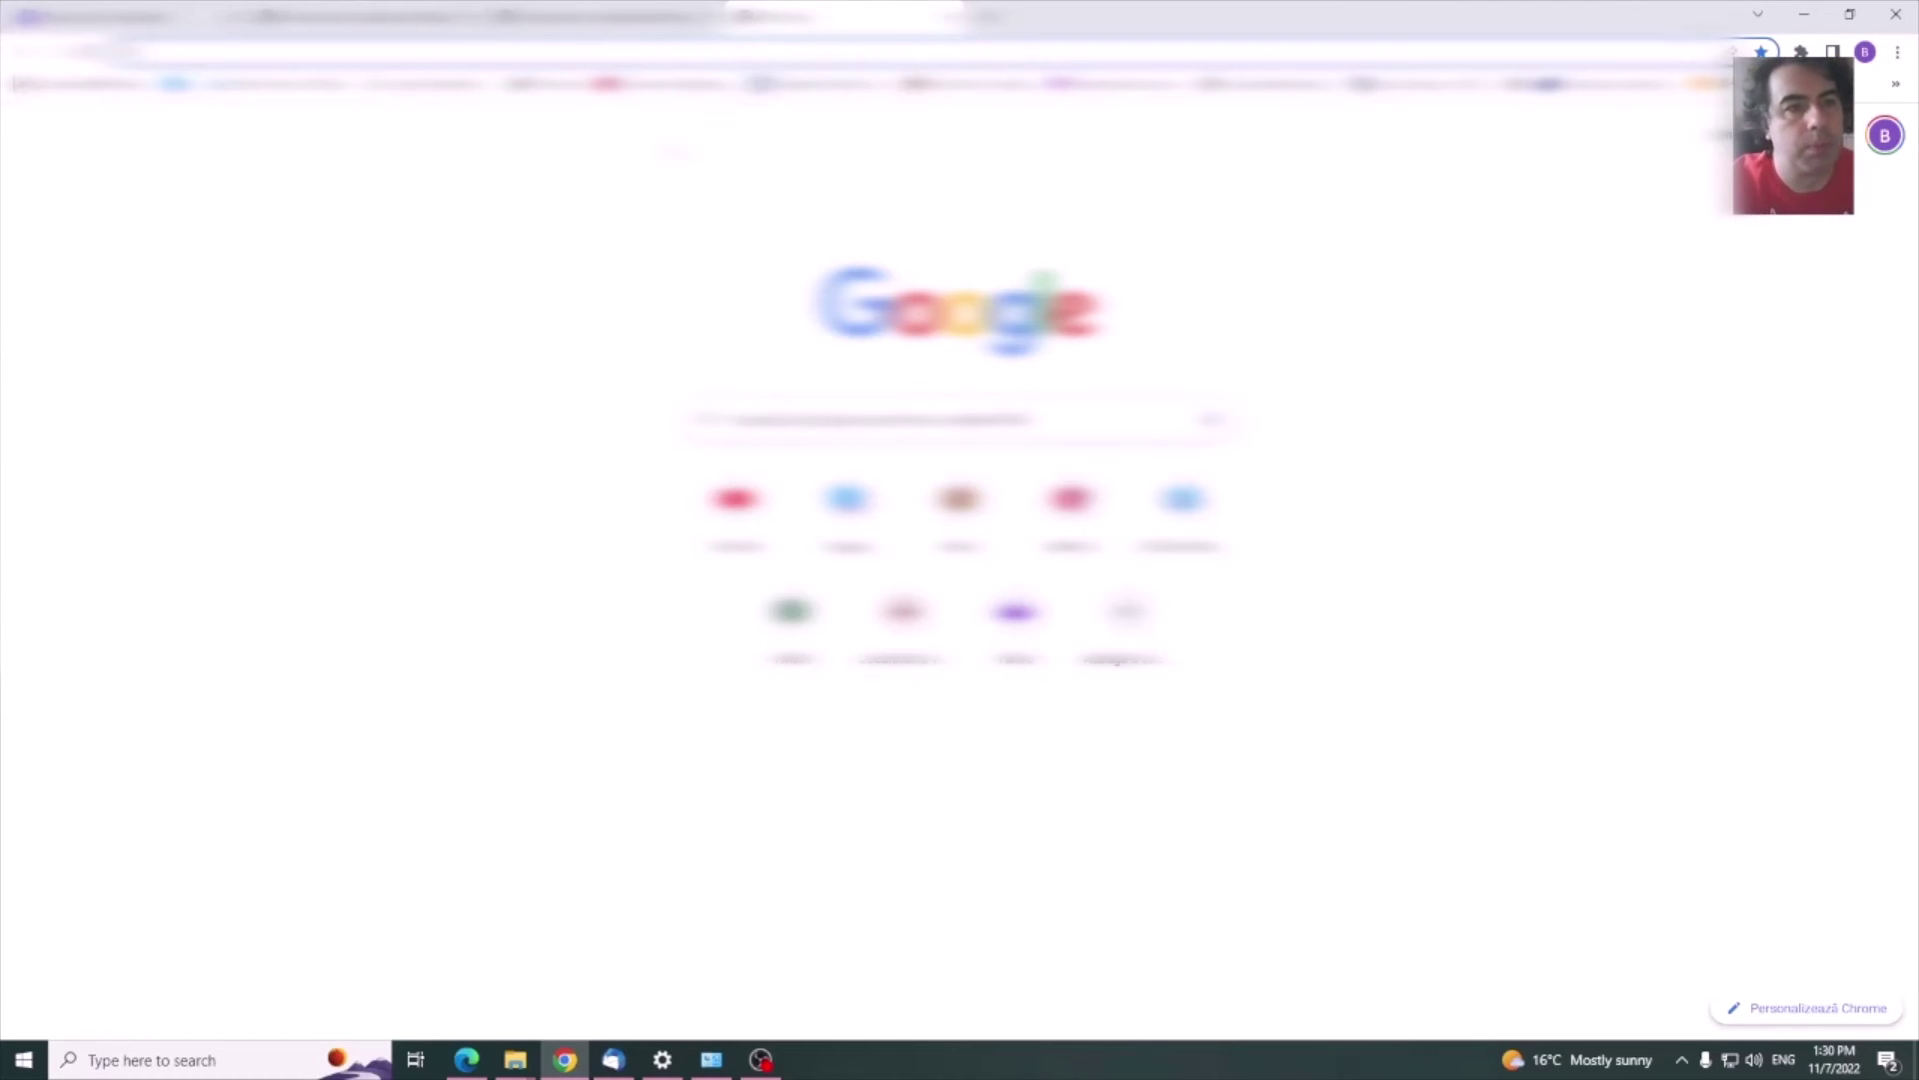
# - Run a Google search for 'nexus mods' from the new tab
pyautogui.hotkey('ctrl', 'v')
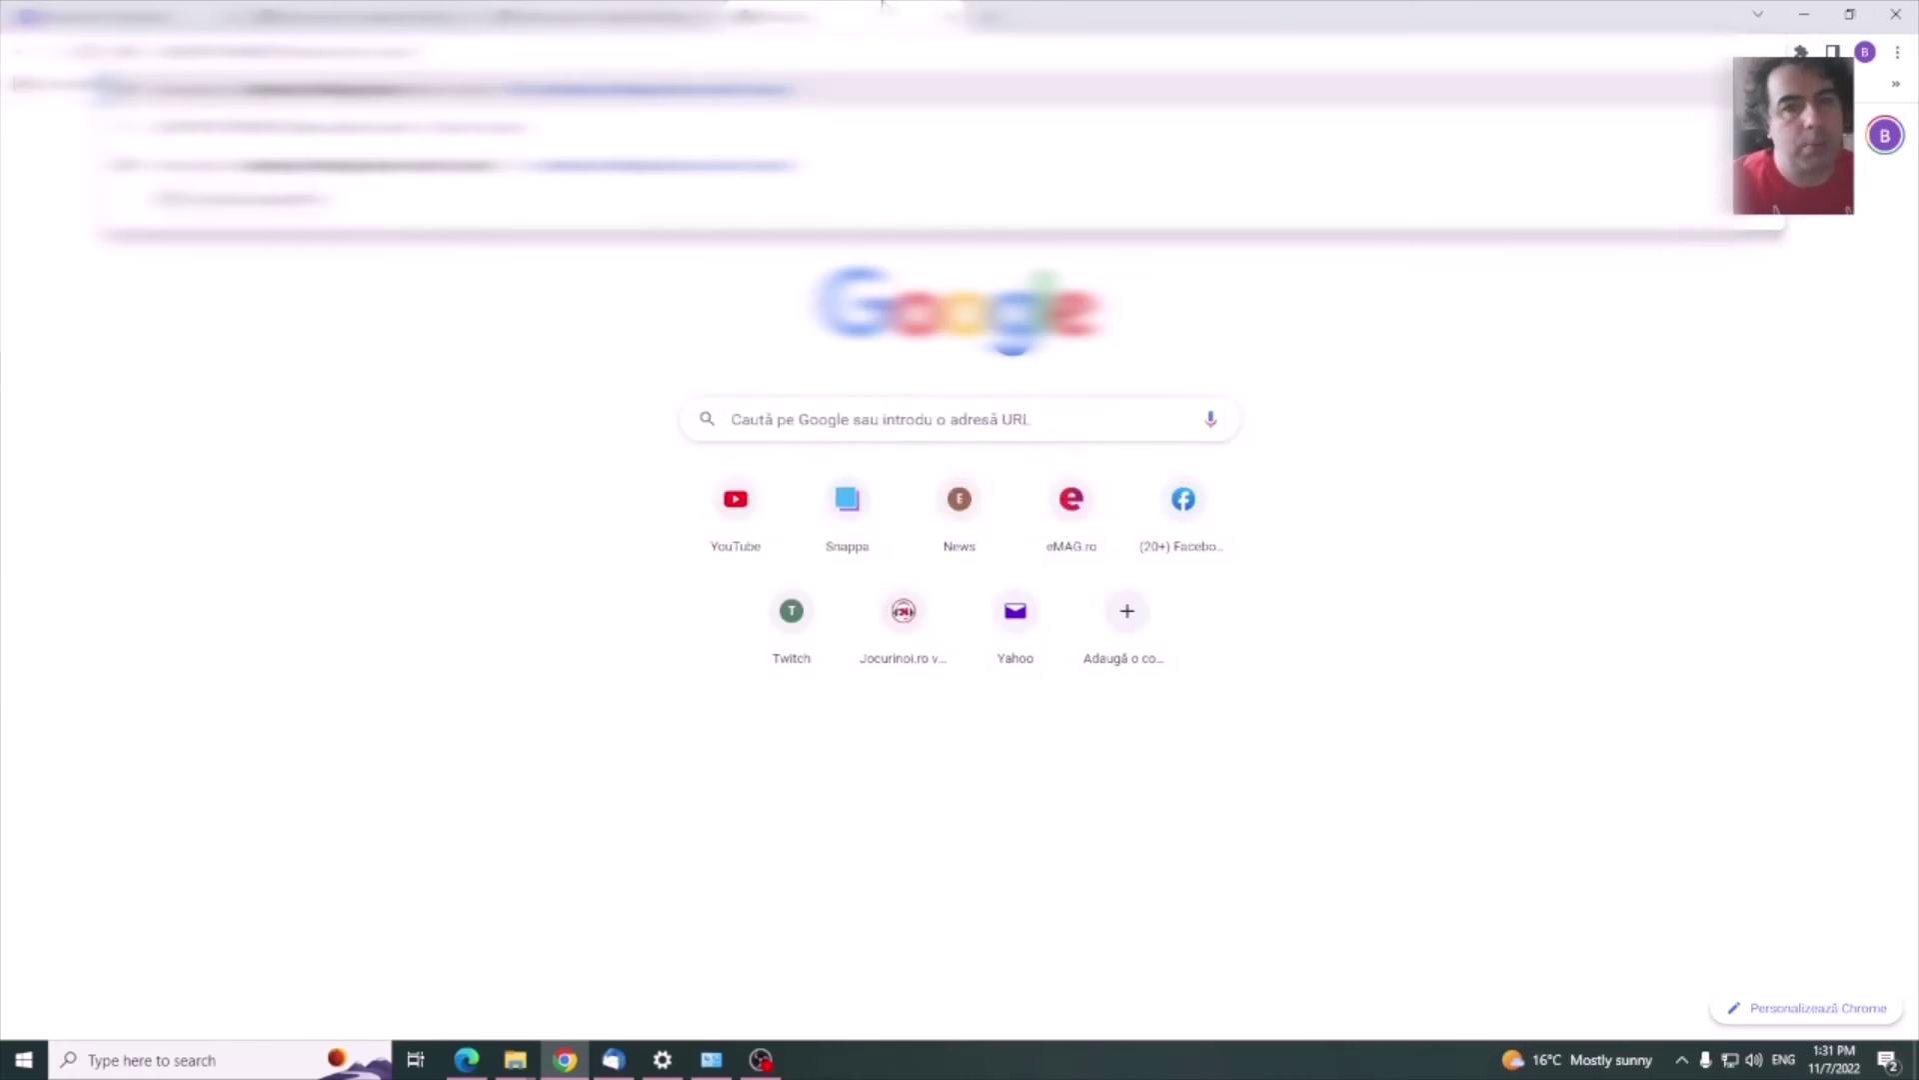
pyautogui.press('Return')
# - Open the Nexus Mods site, start a mod search and scroll the results
pyautogui.click(462, 296)
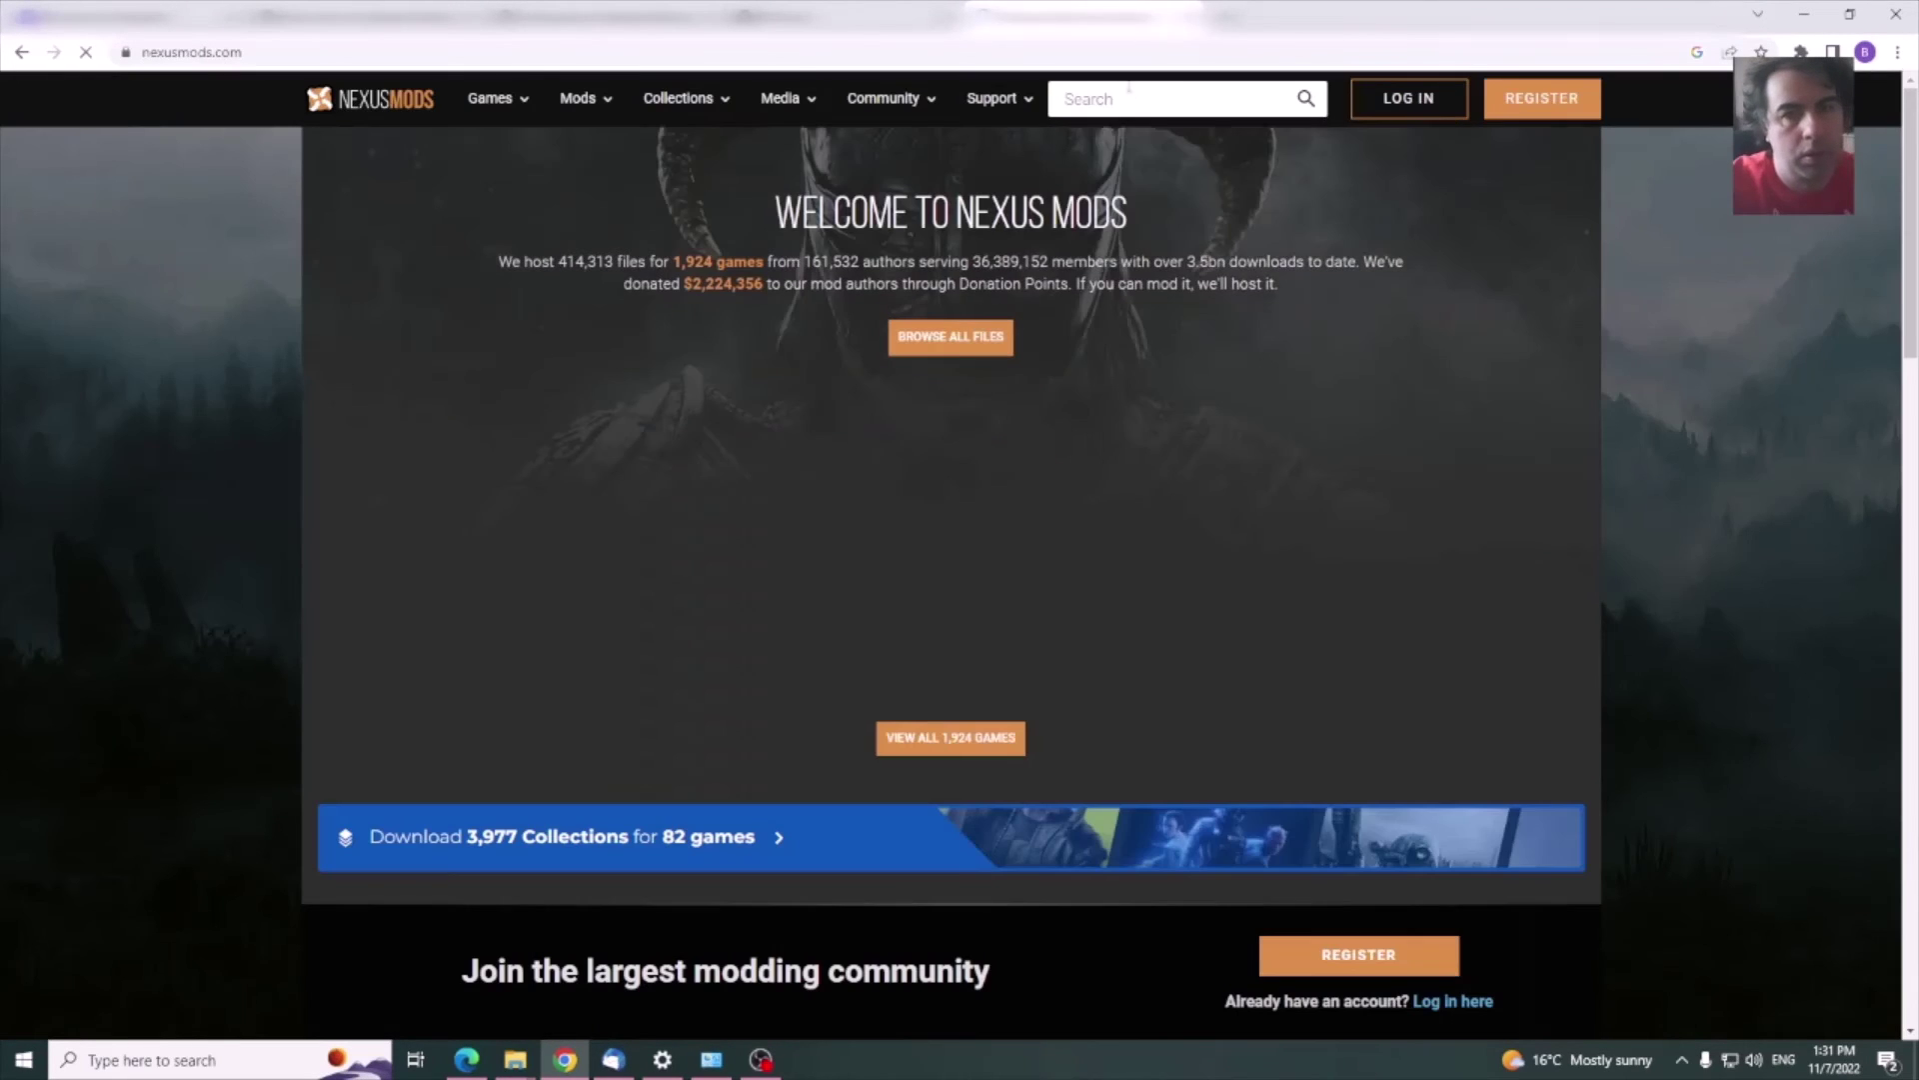
pyautogui.click(1109, 99)
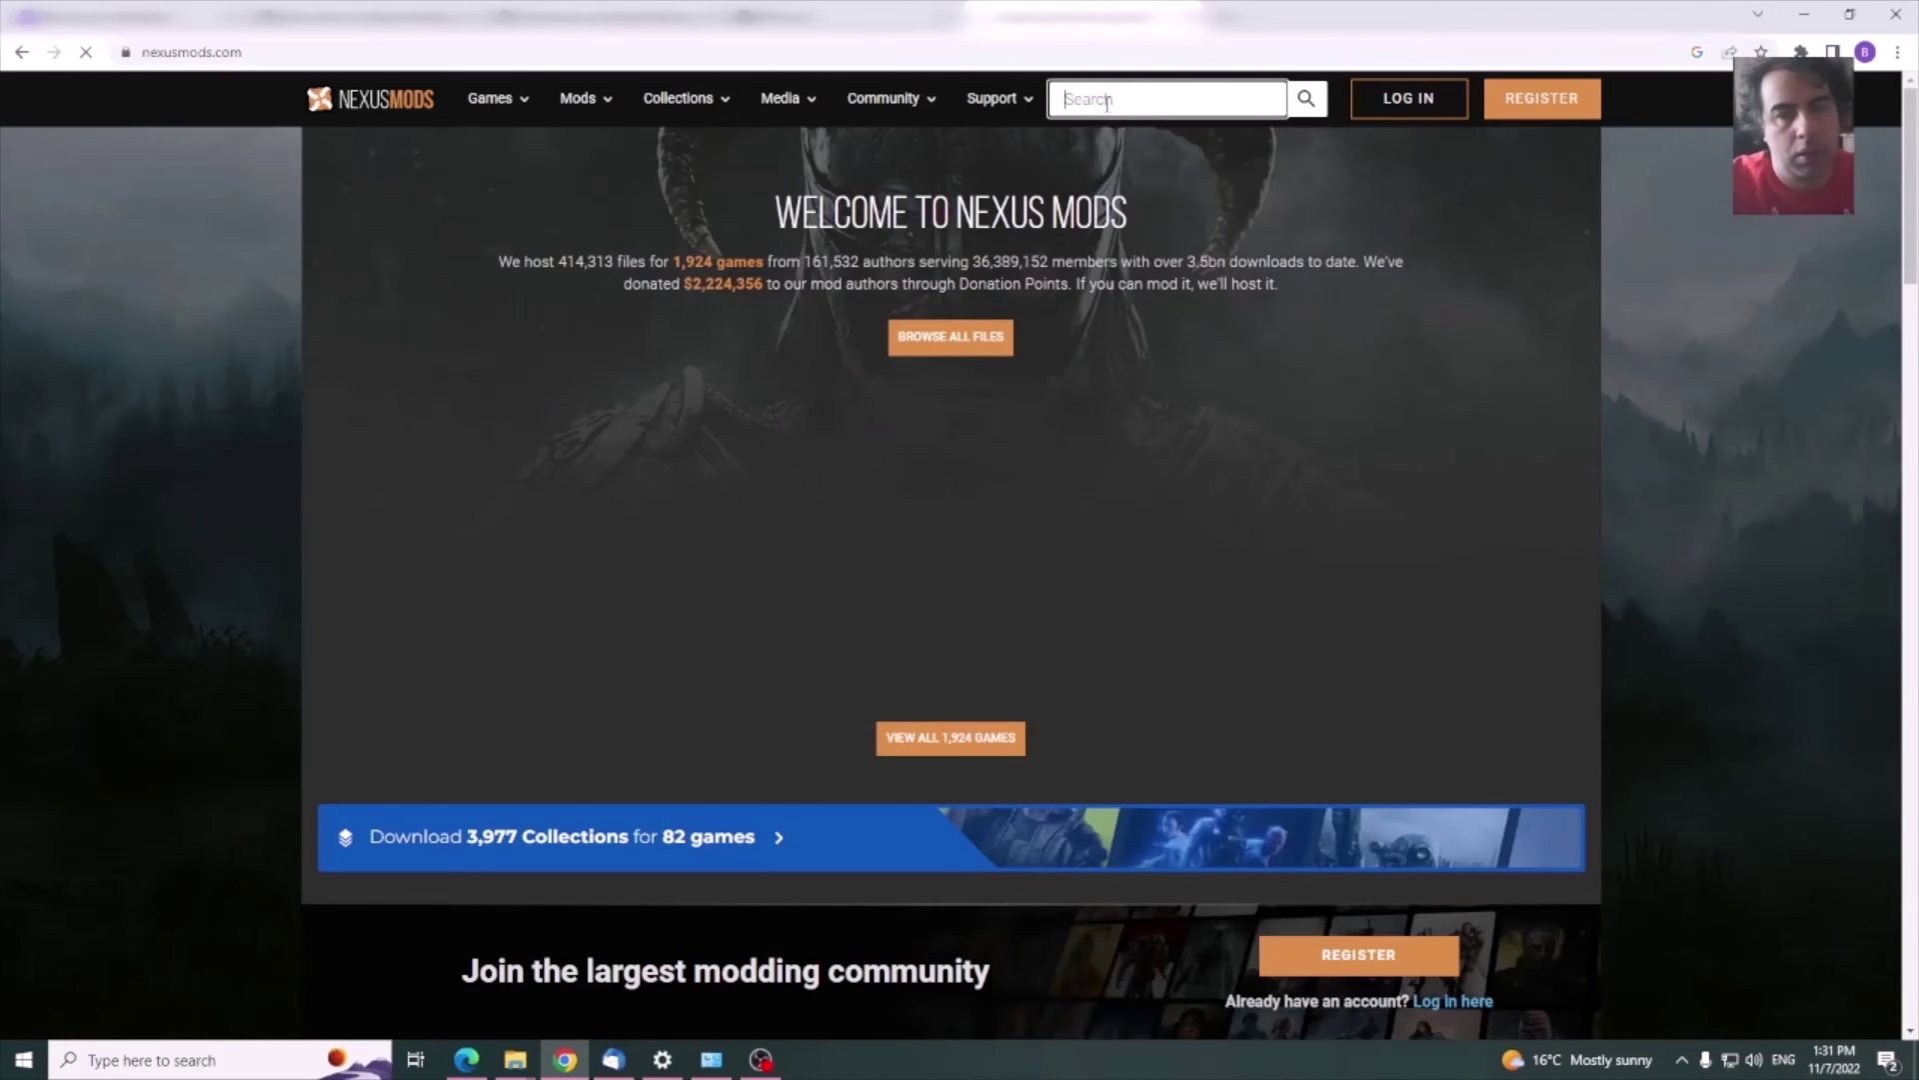
pyautogui.write('gra')
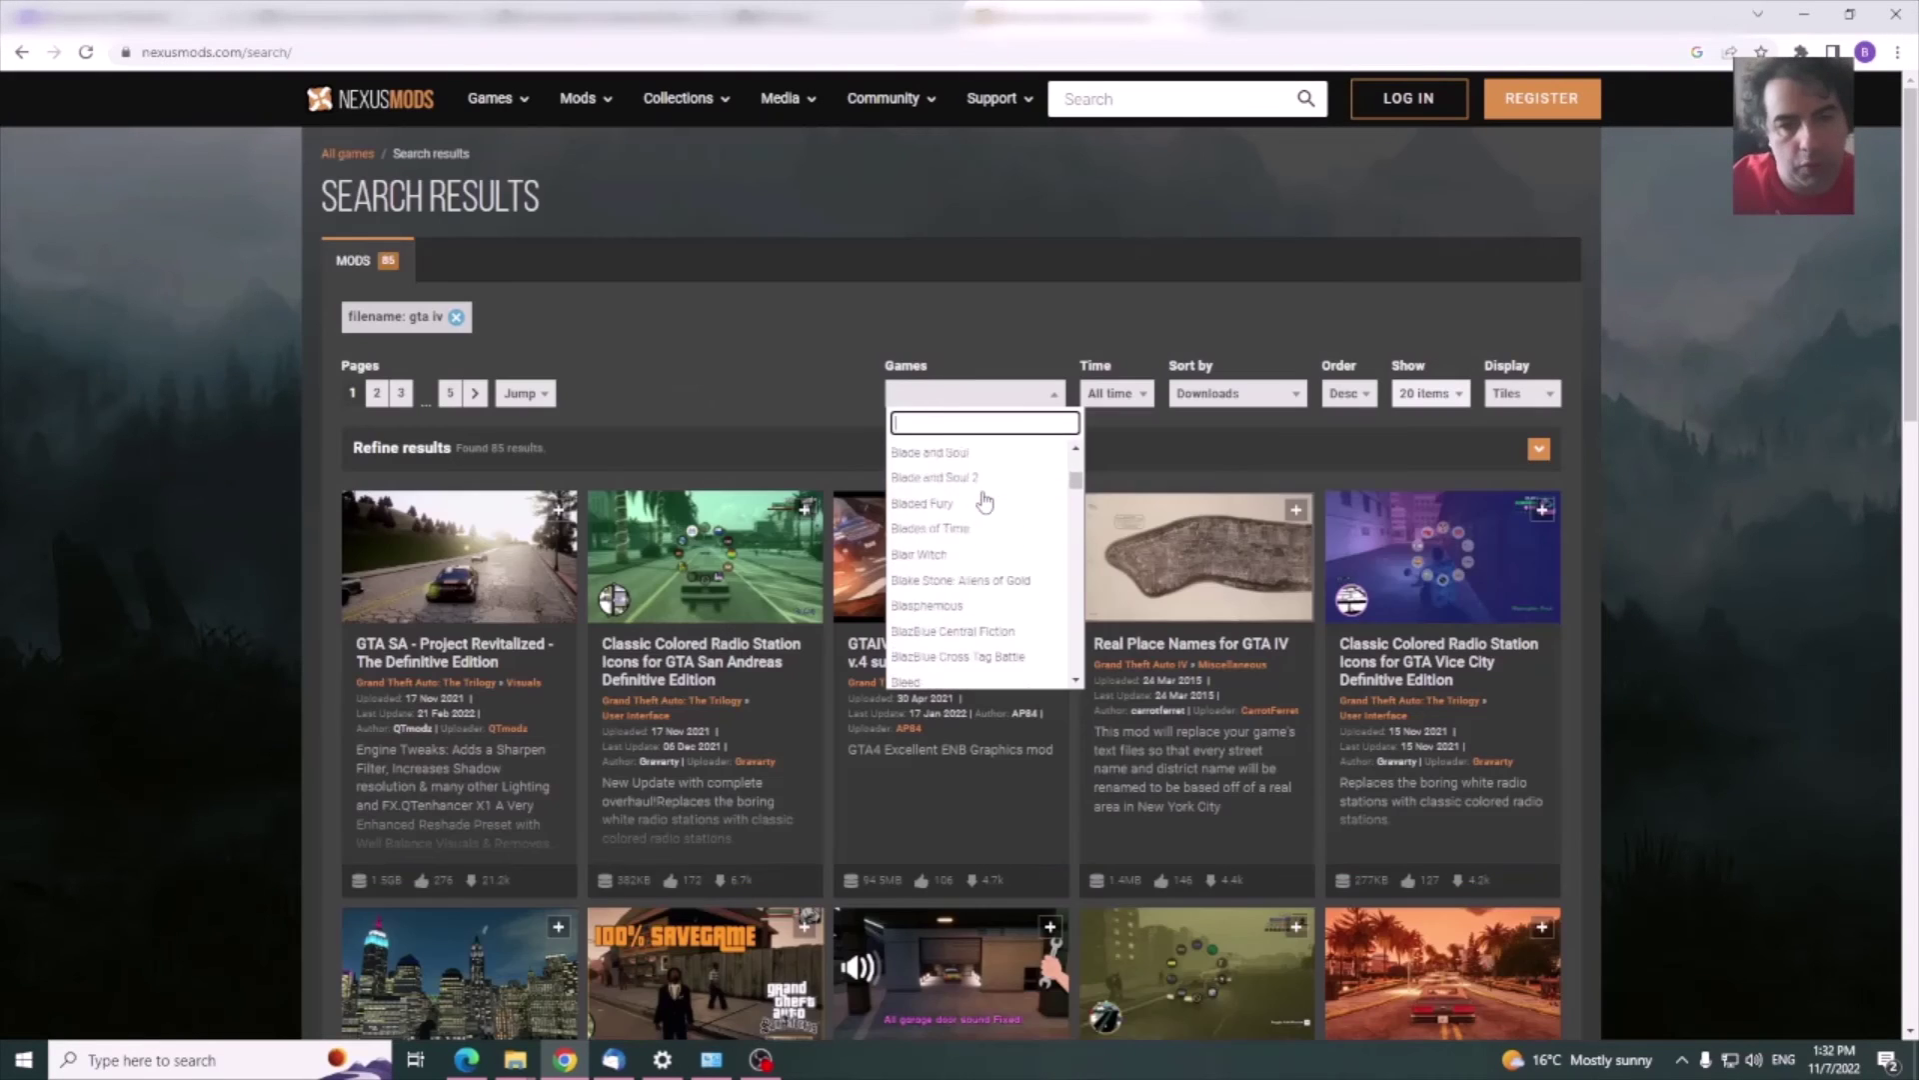
pyautogui.scroll(-8, 985, 499)
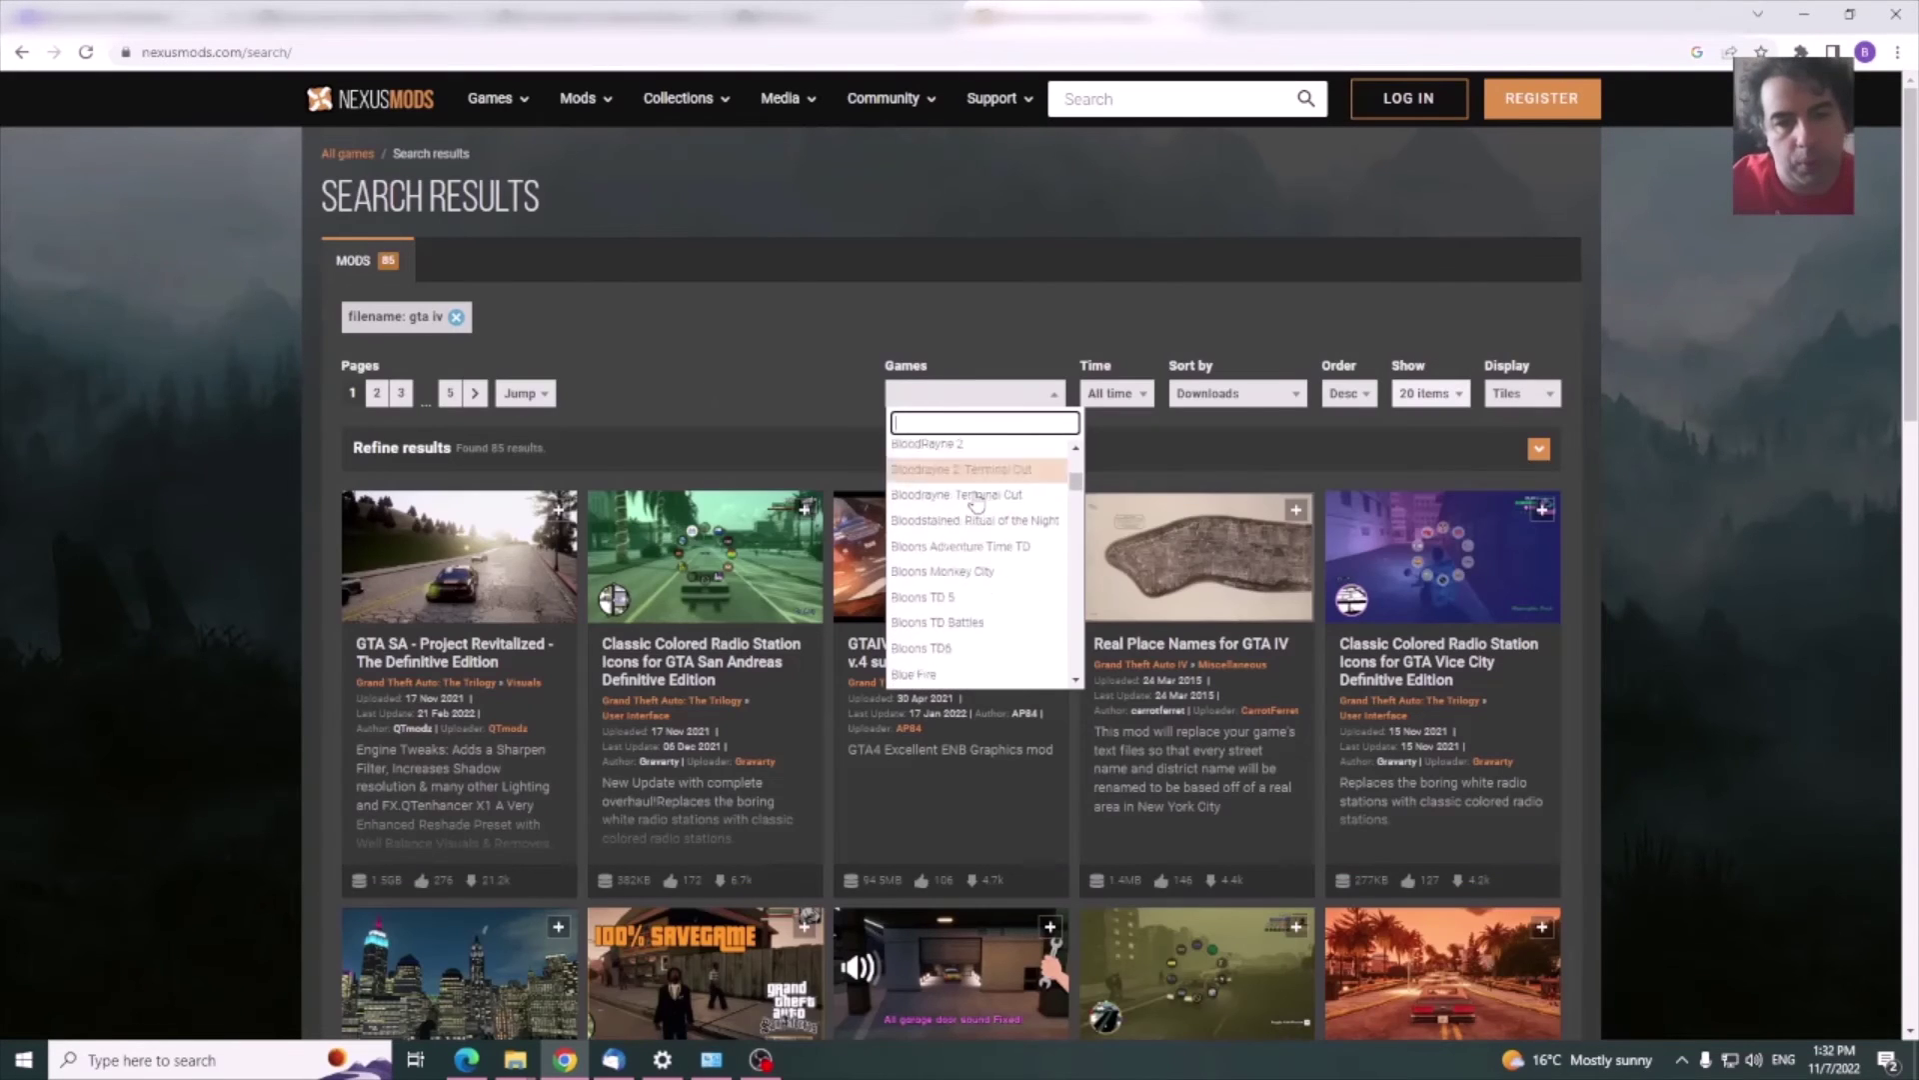
pyautogui.scroll(-5, 978, 500)
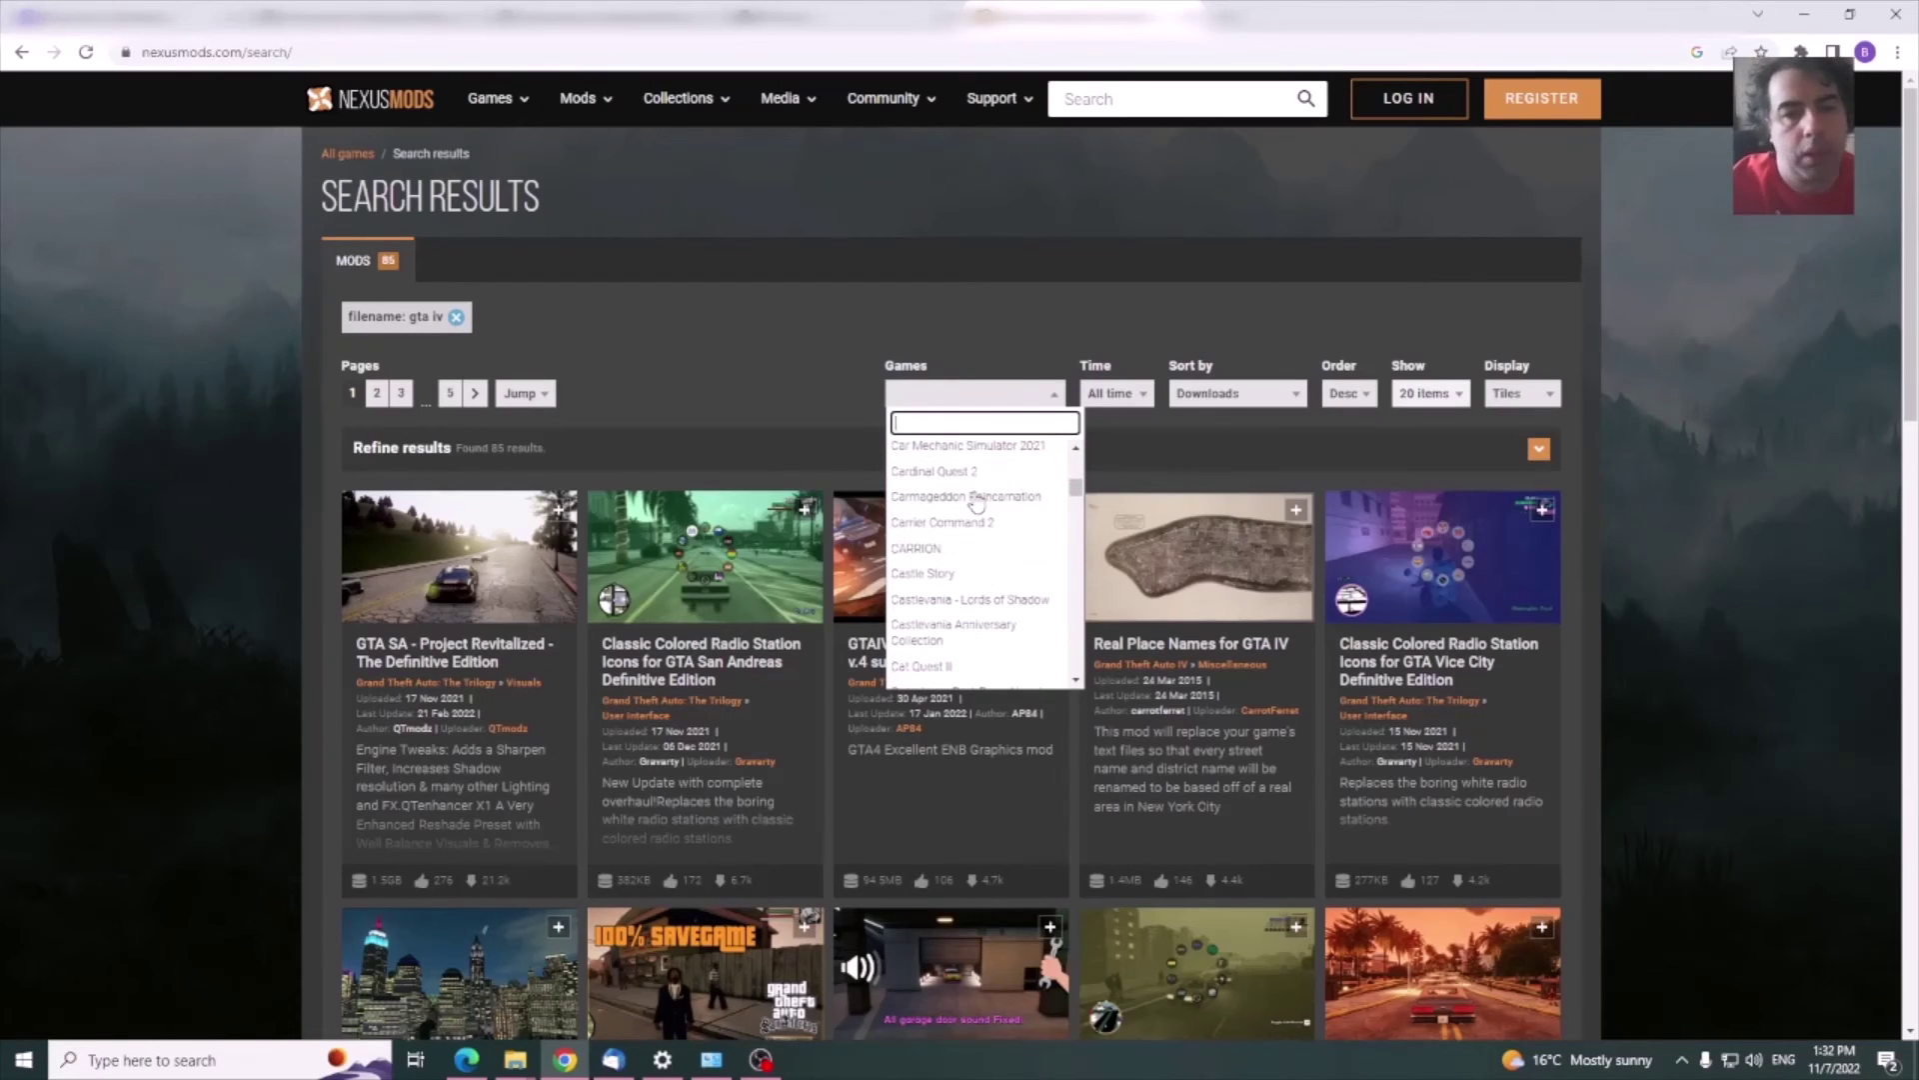
pyautogui.scroll(-2, 1010, 500)
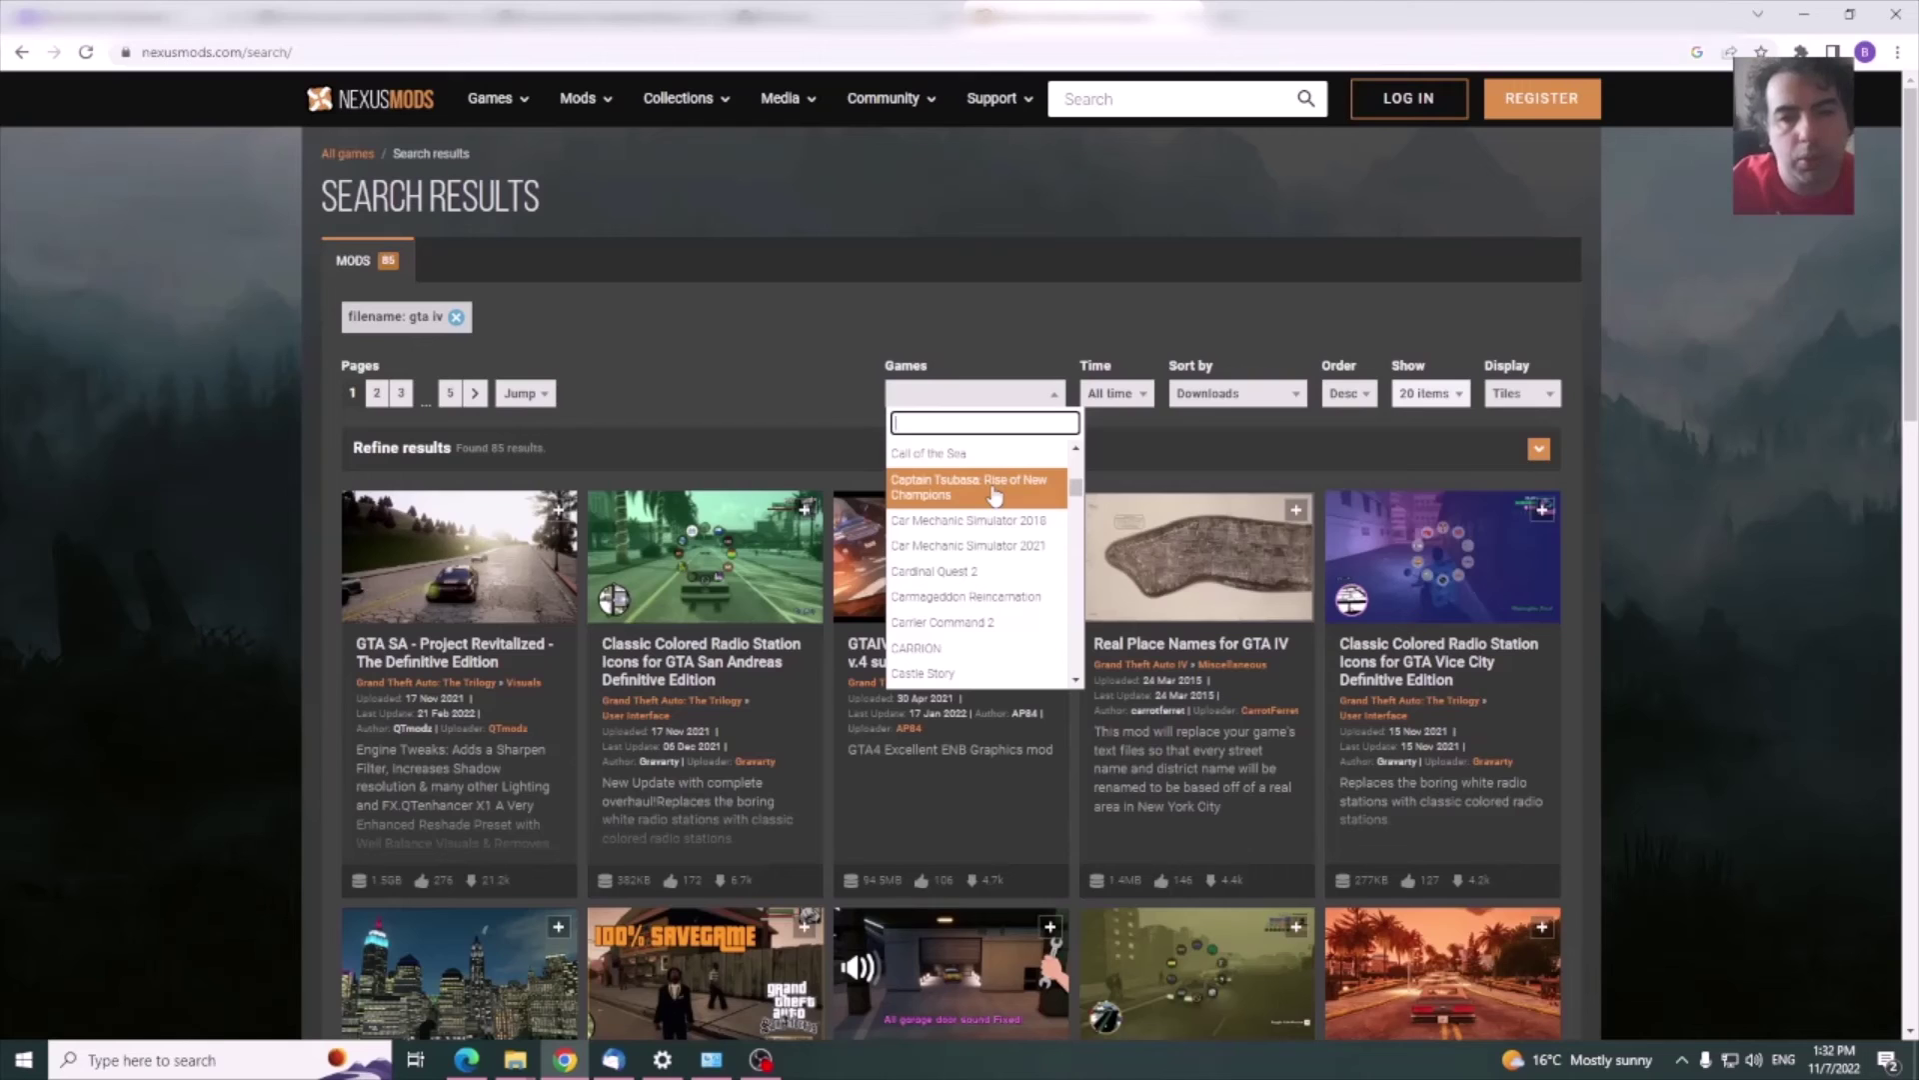
pyautogui.scroll(-4, 993, 495)
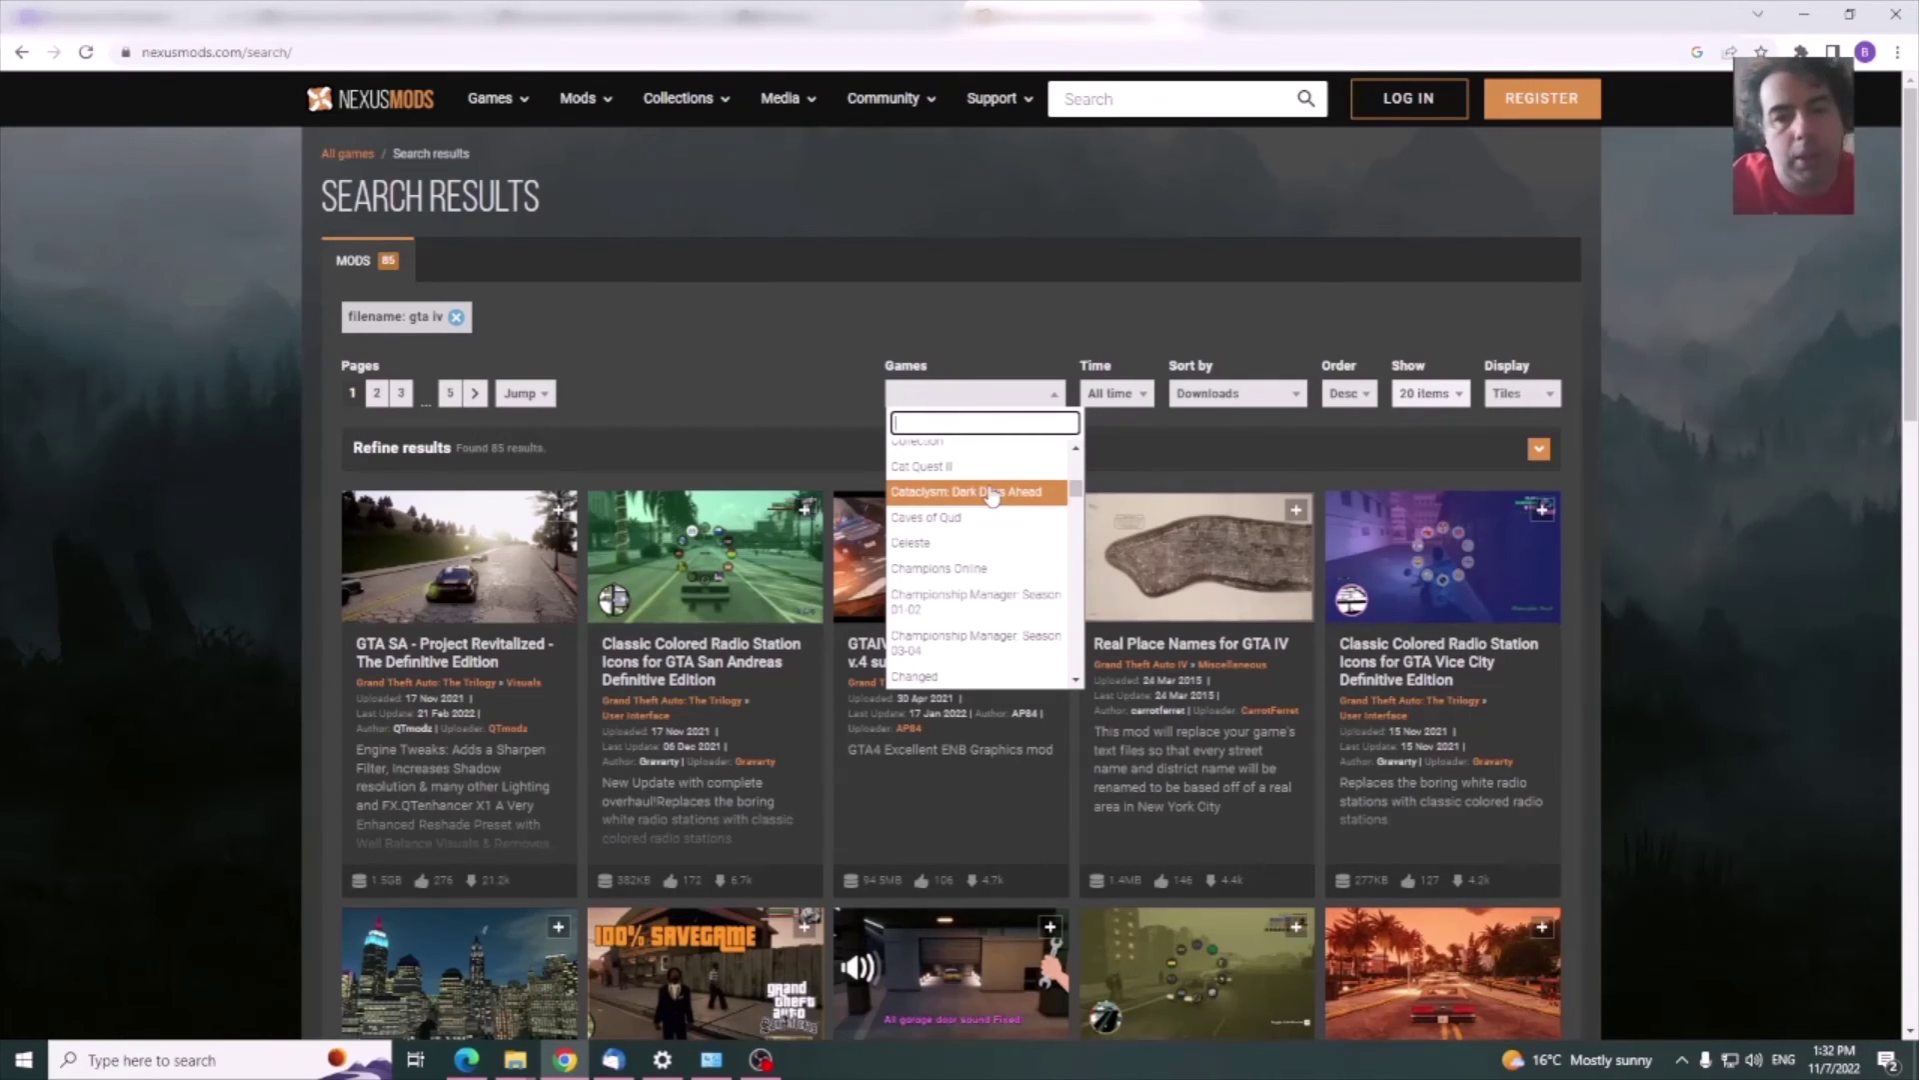
pyautogui.scroll(-3, 992, 497)
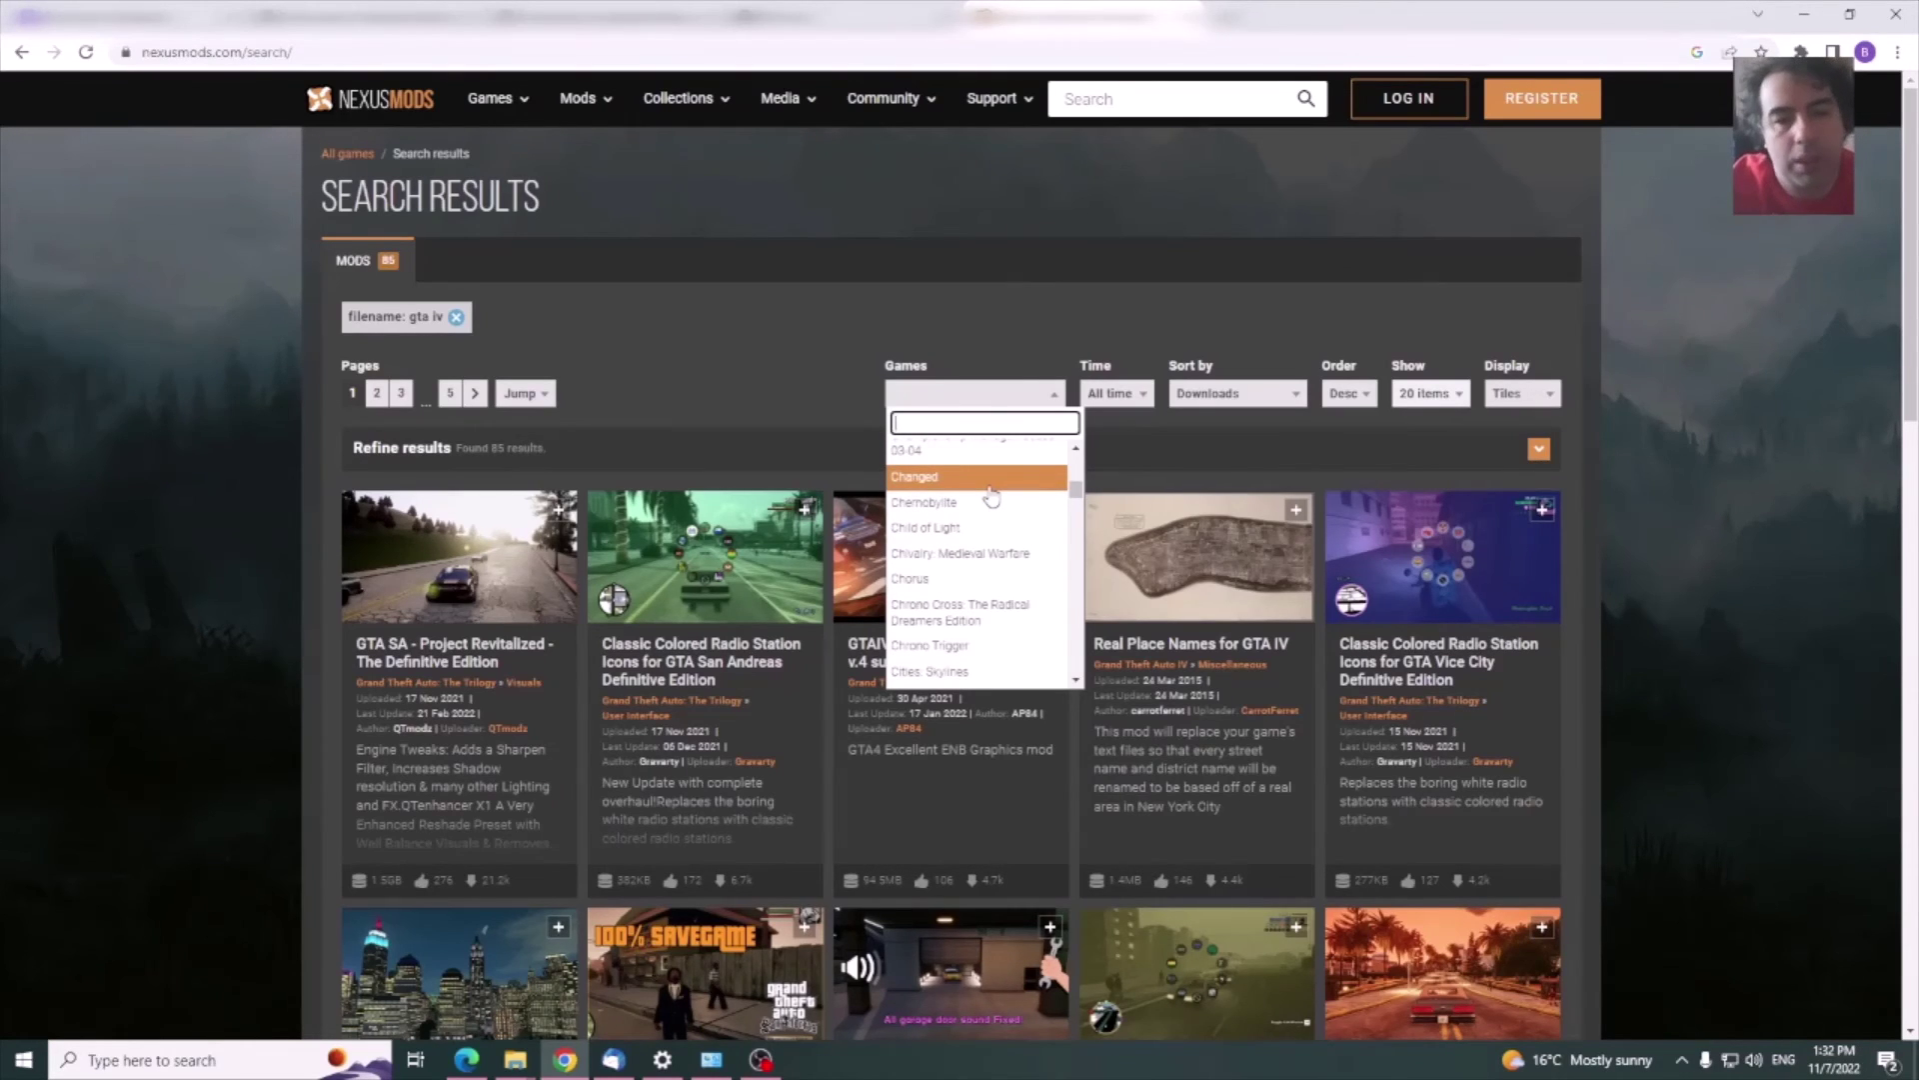
pyautogui.scroll(-5, 991, 496)
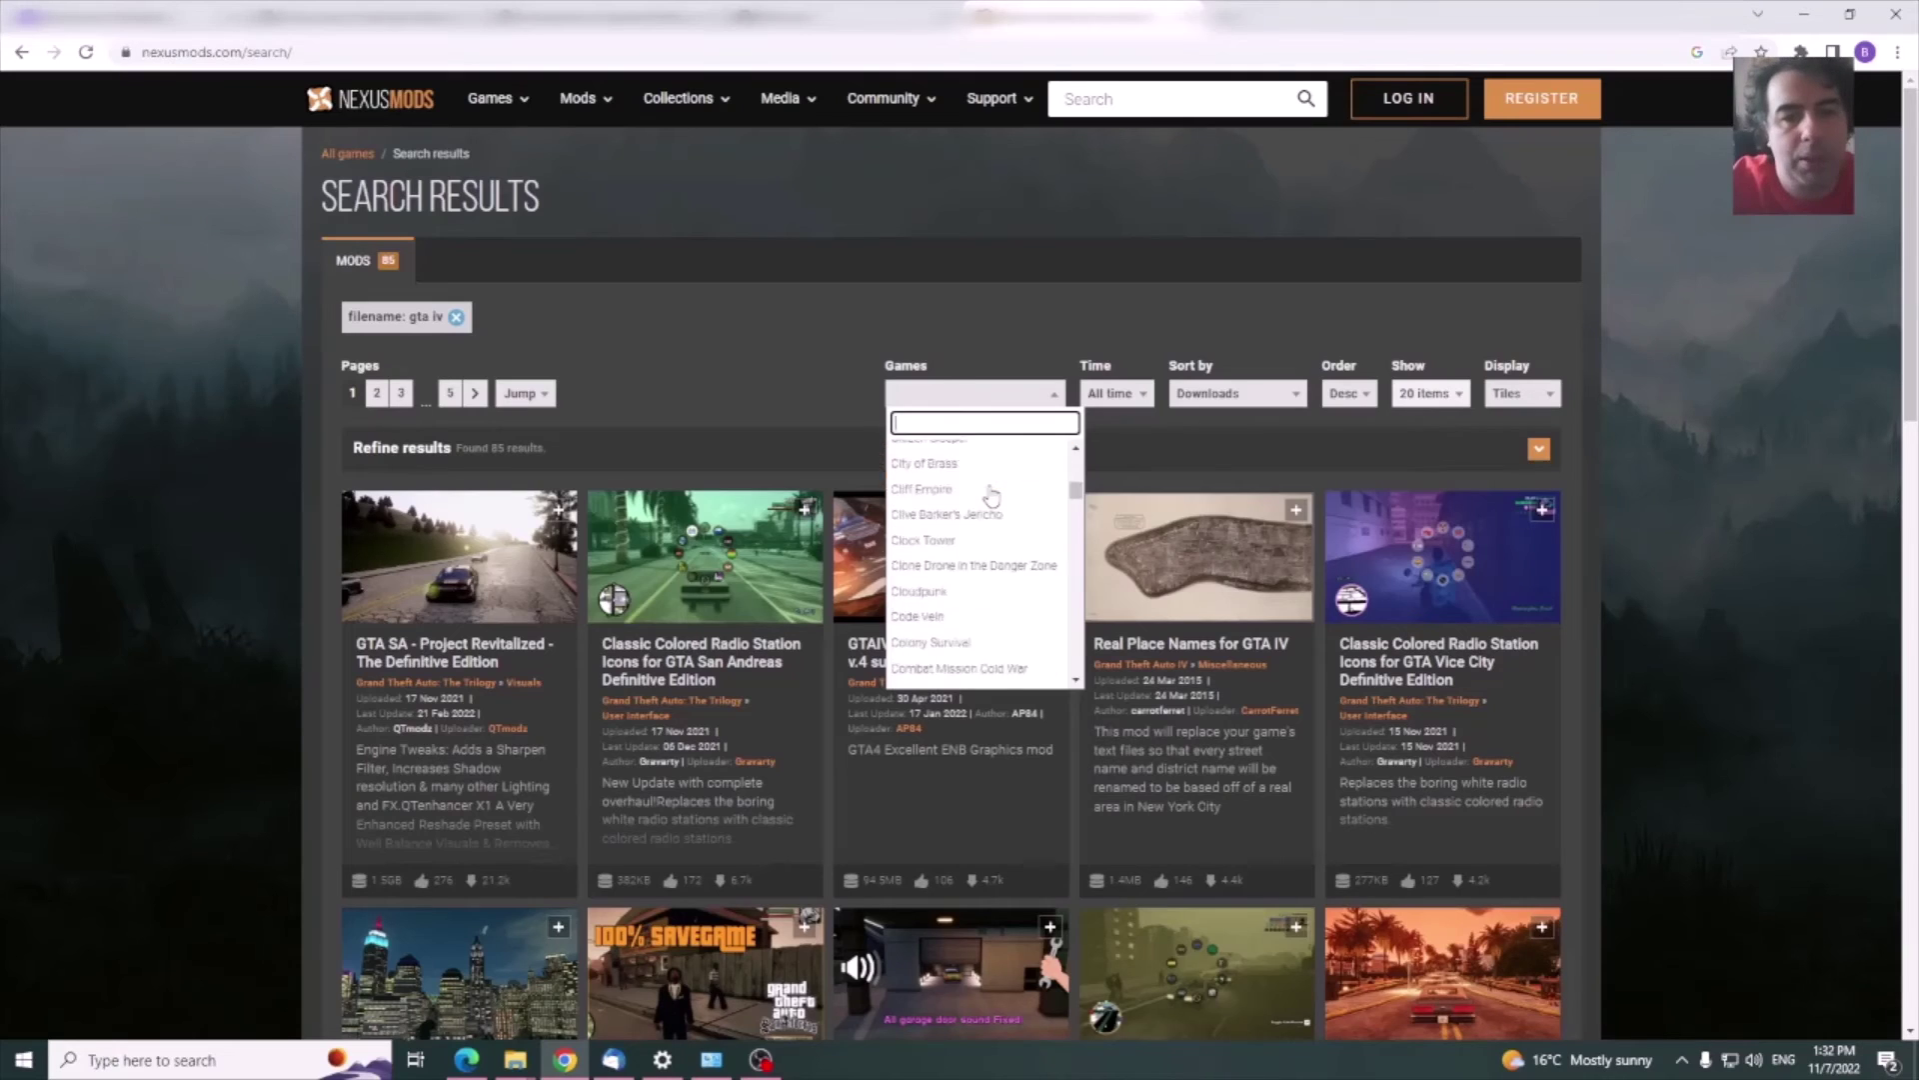
pyautogui.scroll(10, 985, 494)
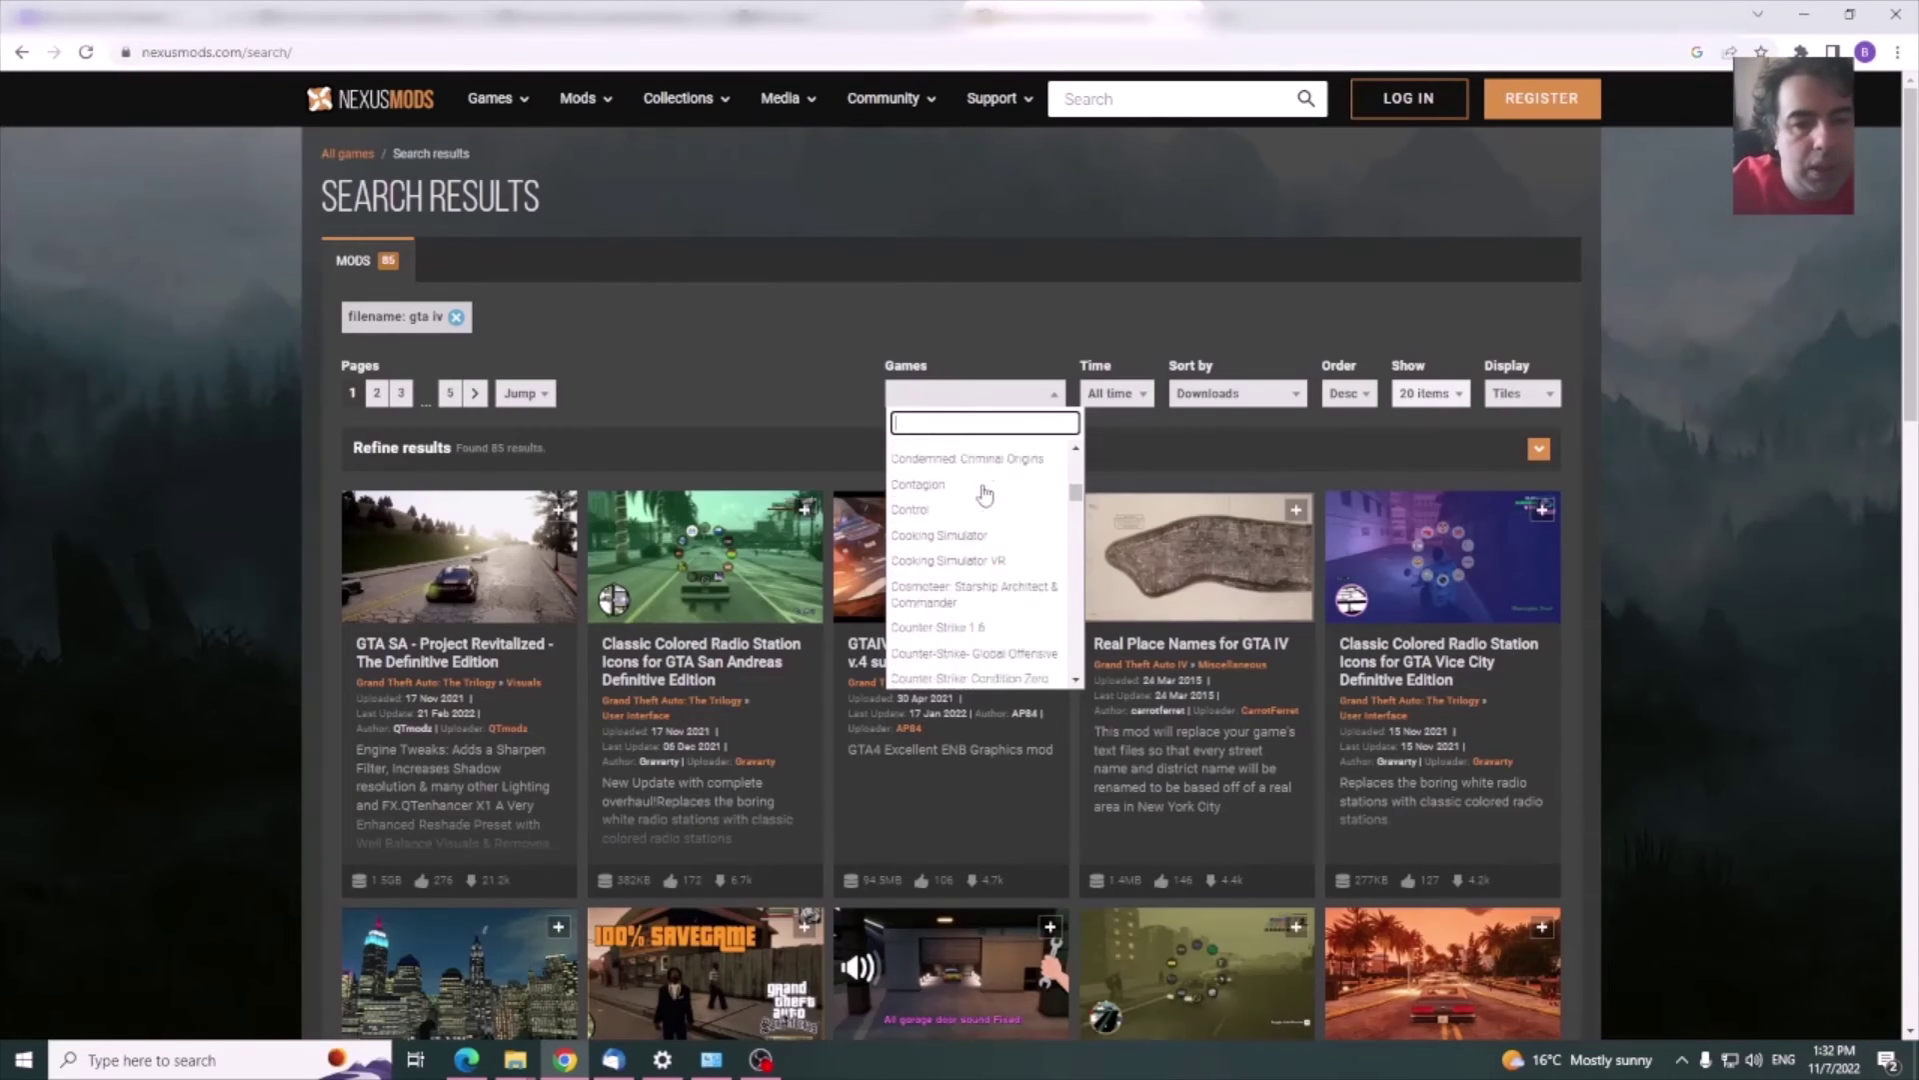
# - Restrict the gta iv search results to the Grand Theft Auto IV game
pyautogui.write('gta')
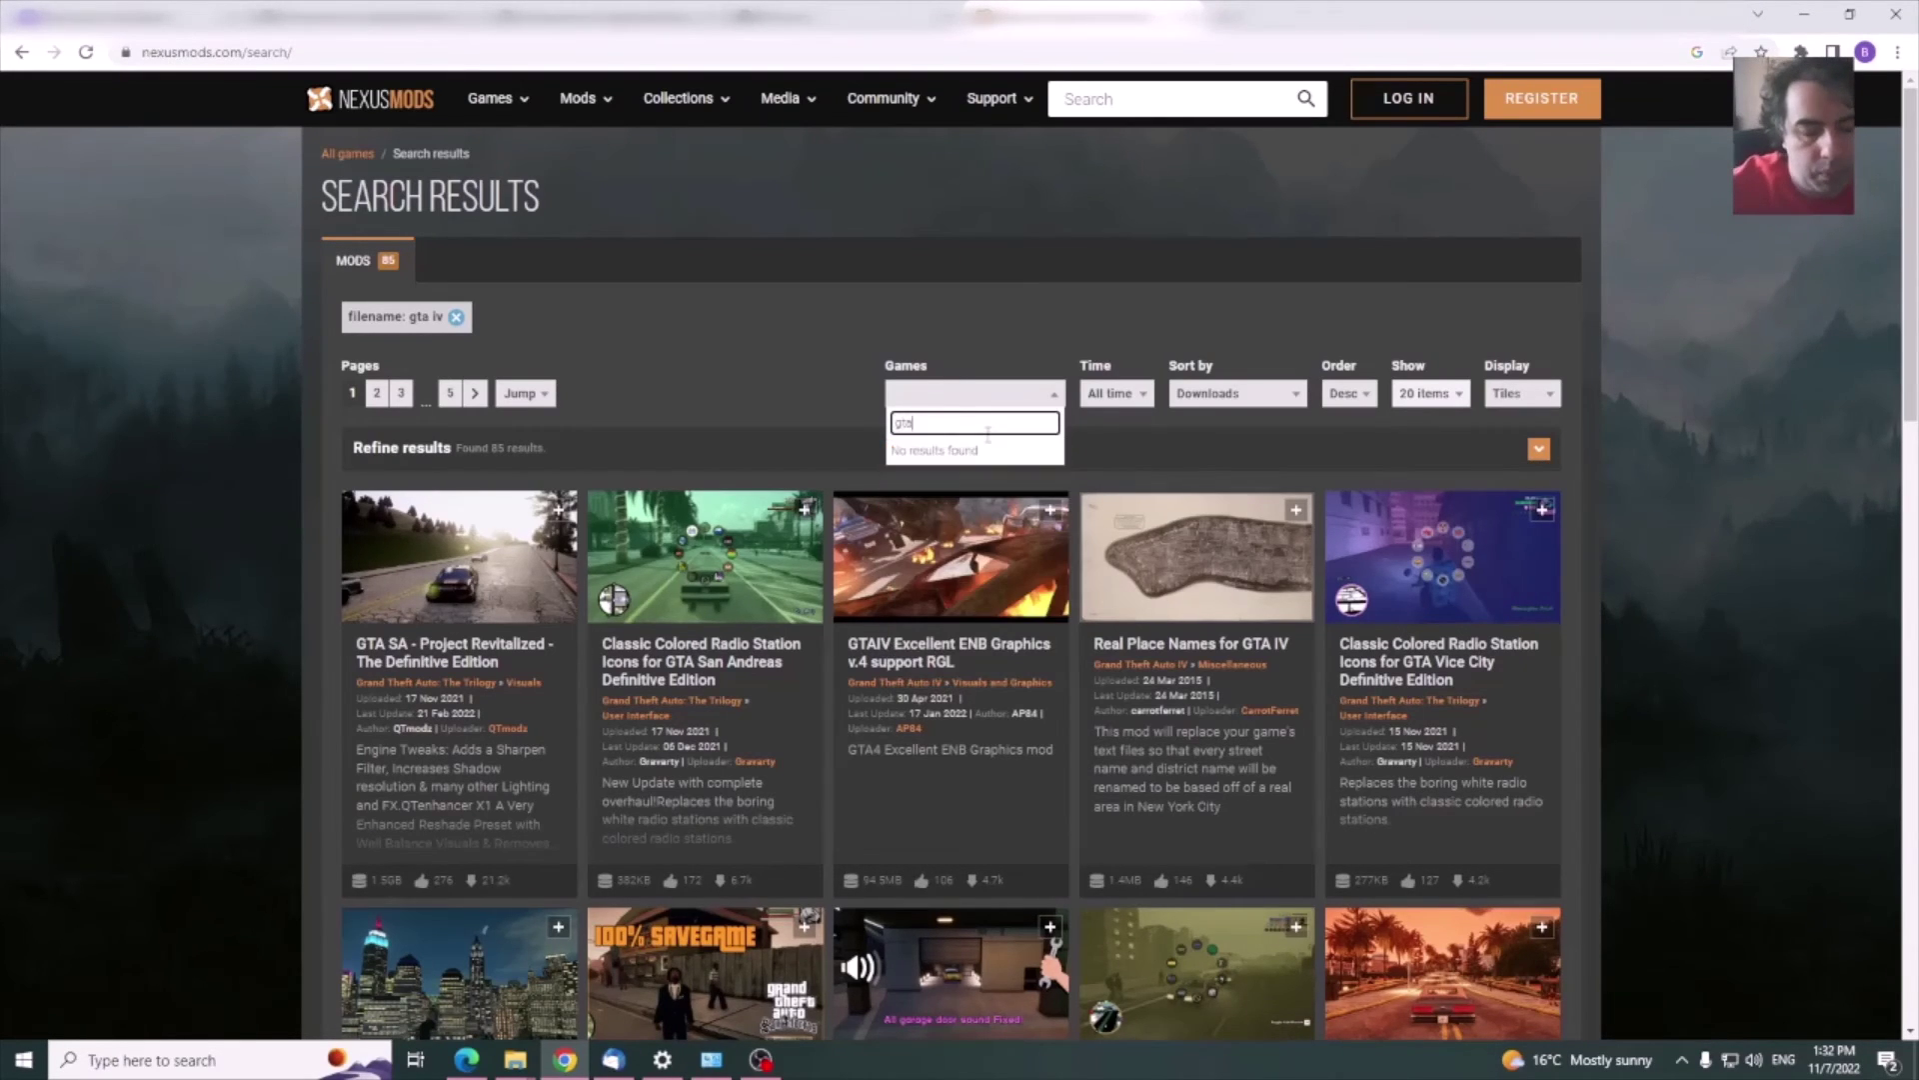
pyautogui.write(' iv')
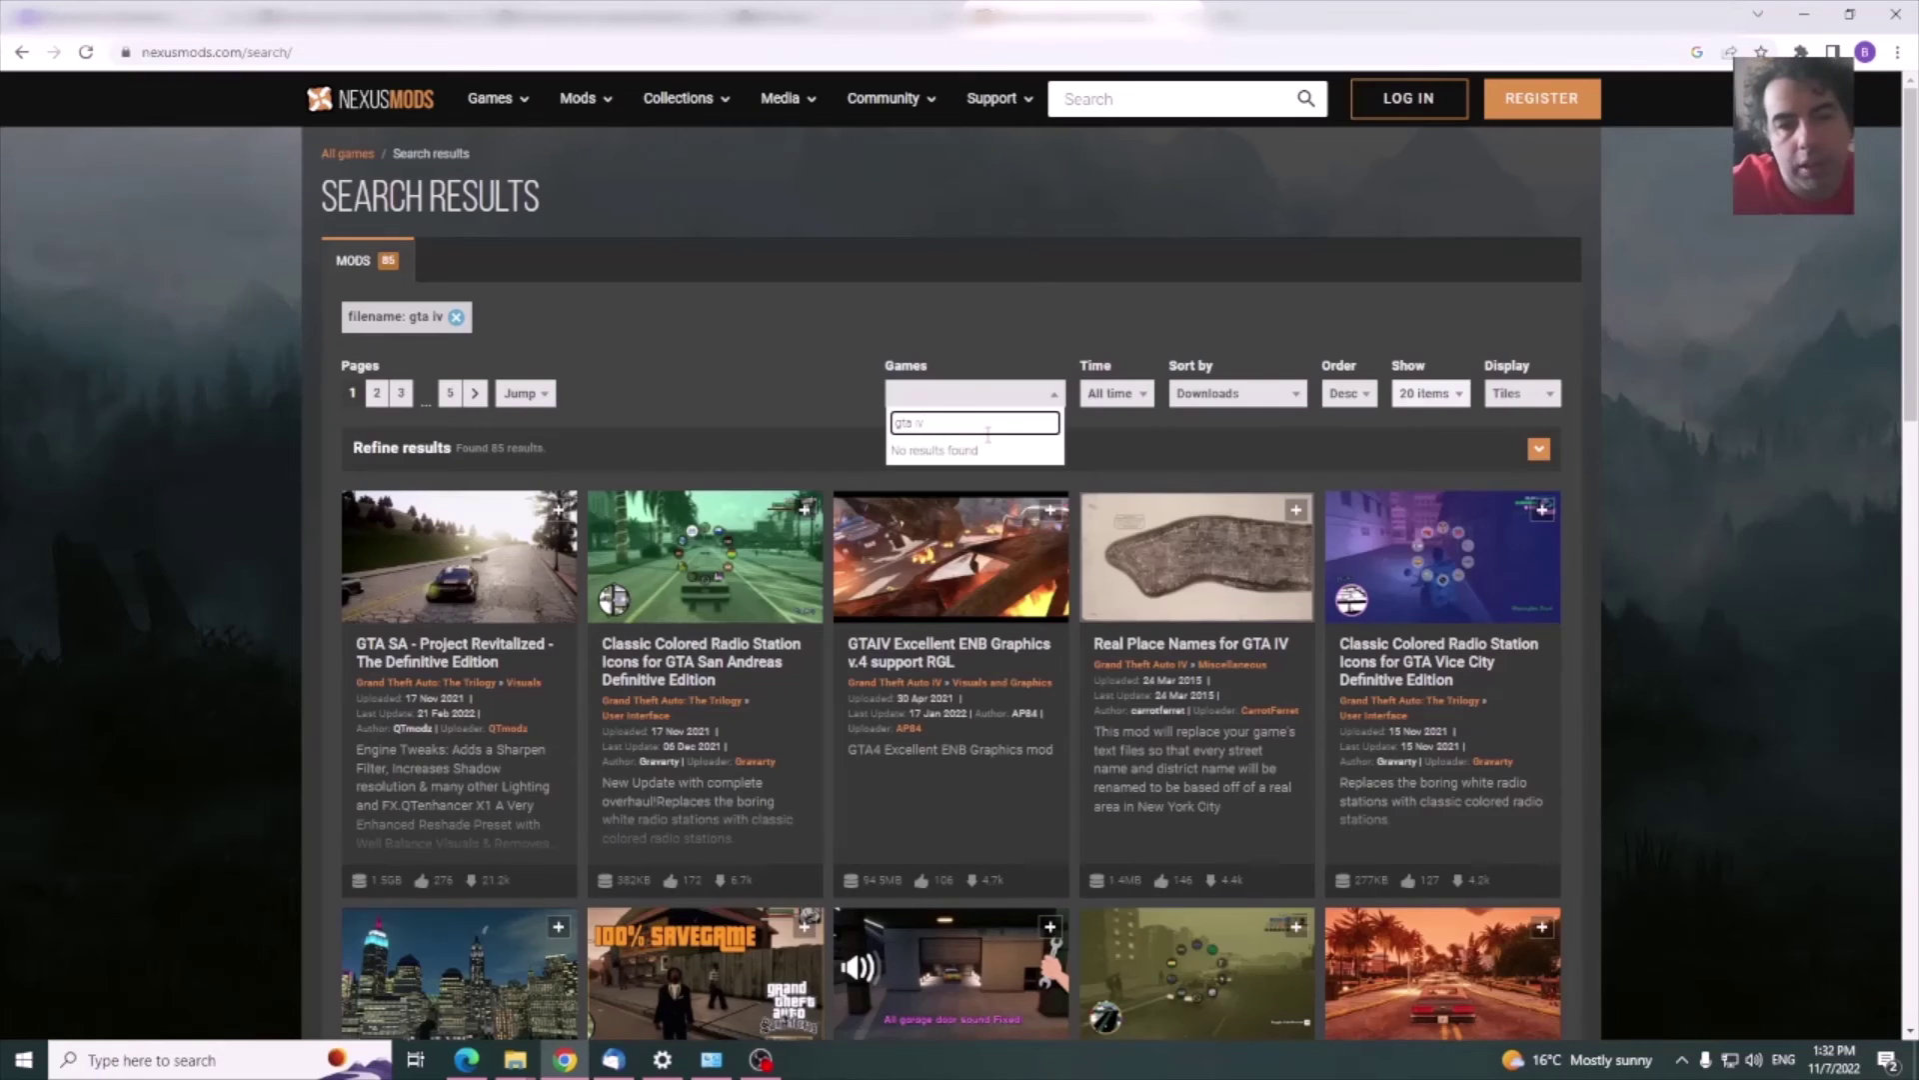
pyautogui.press('BackSpace')
pyautogui.press('BackSpace')
pyautogui.write('4')
pyautogui.press('BackSpace')
pyautogui.press('BackSpace')
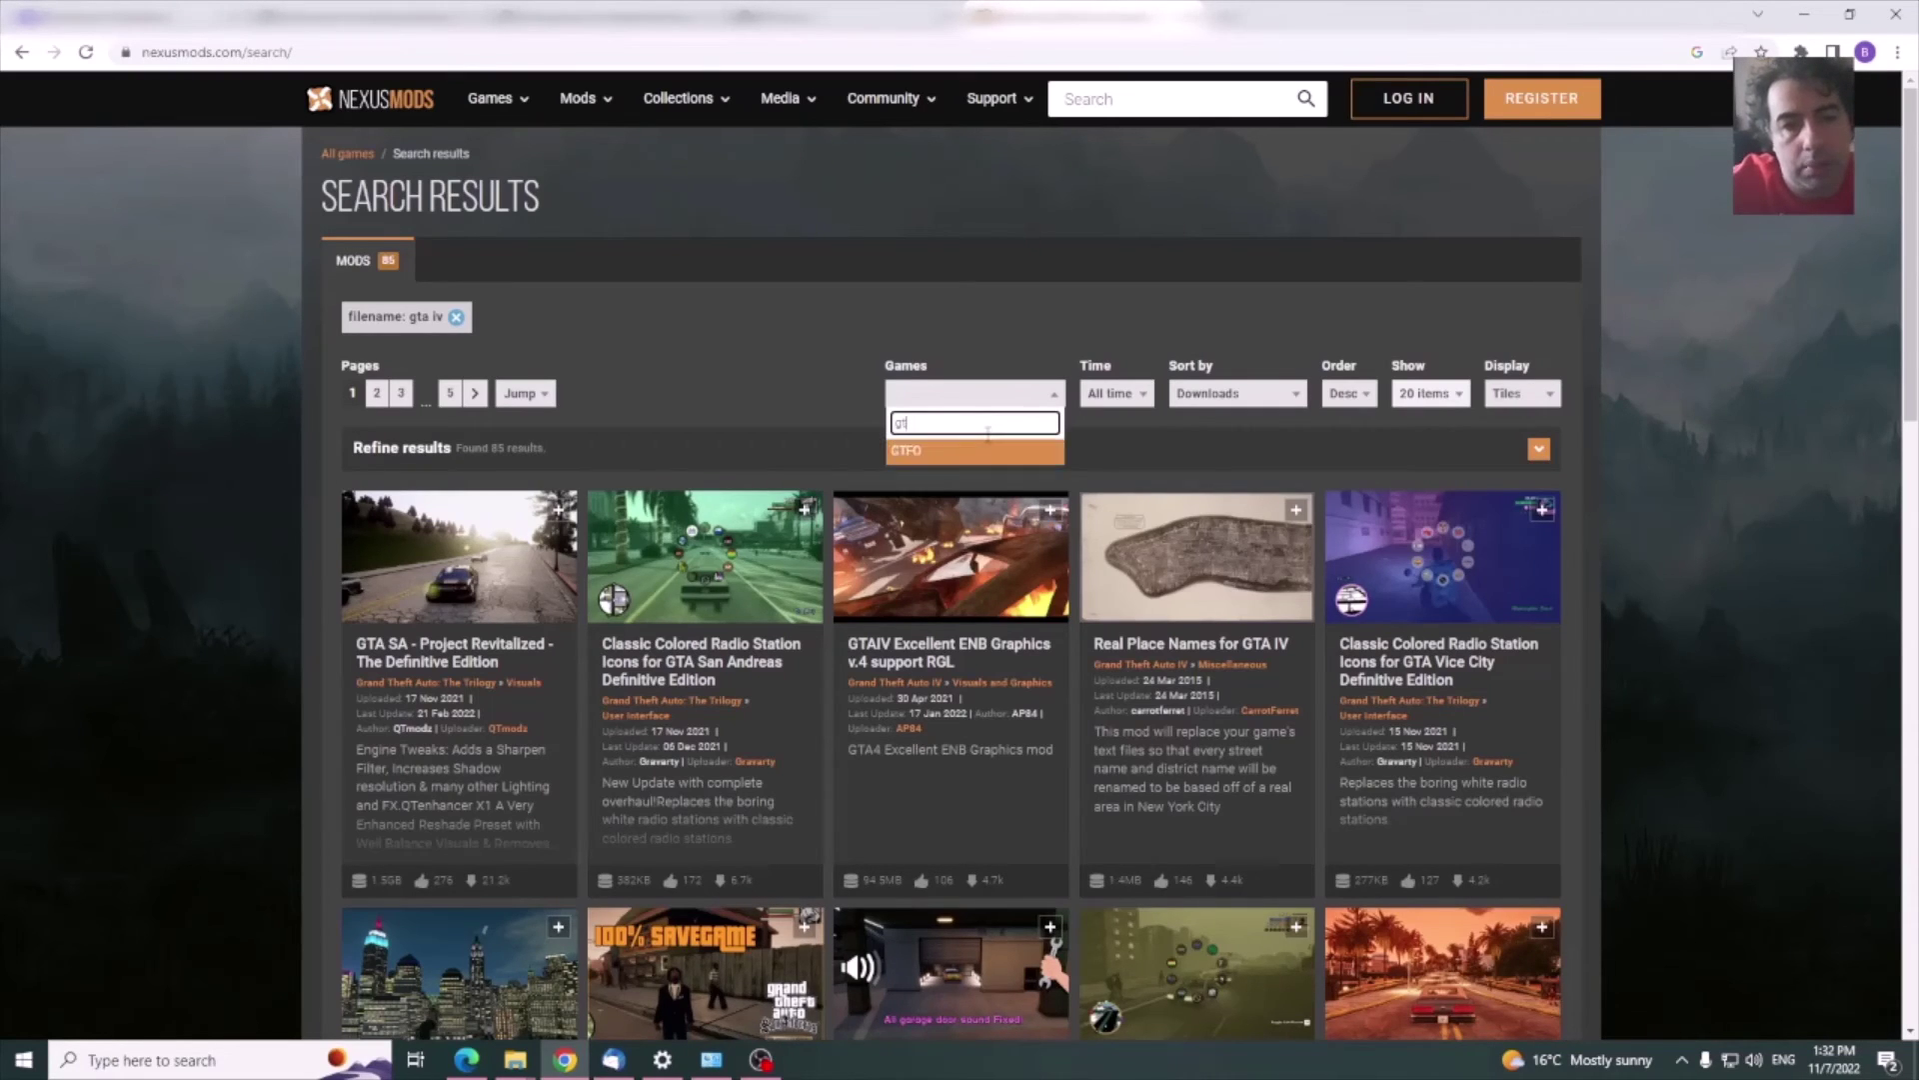
pyautogui.write('rand')
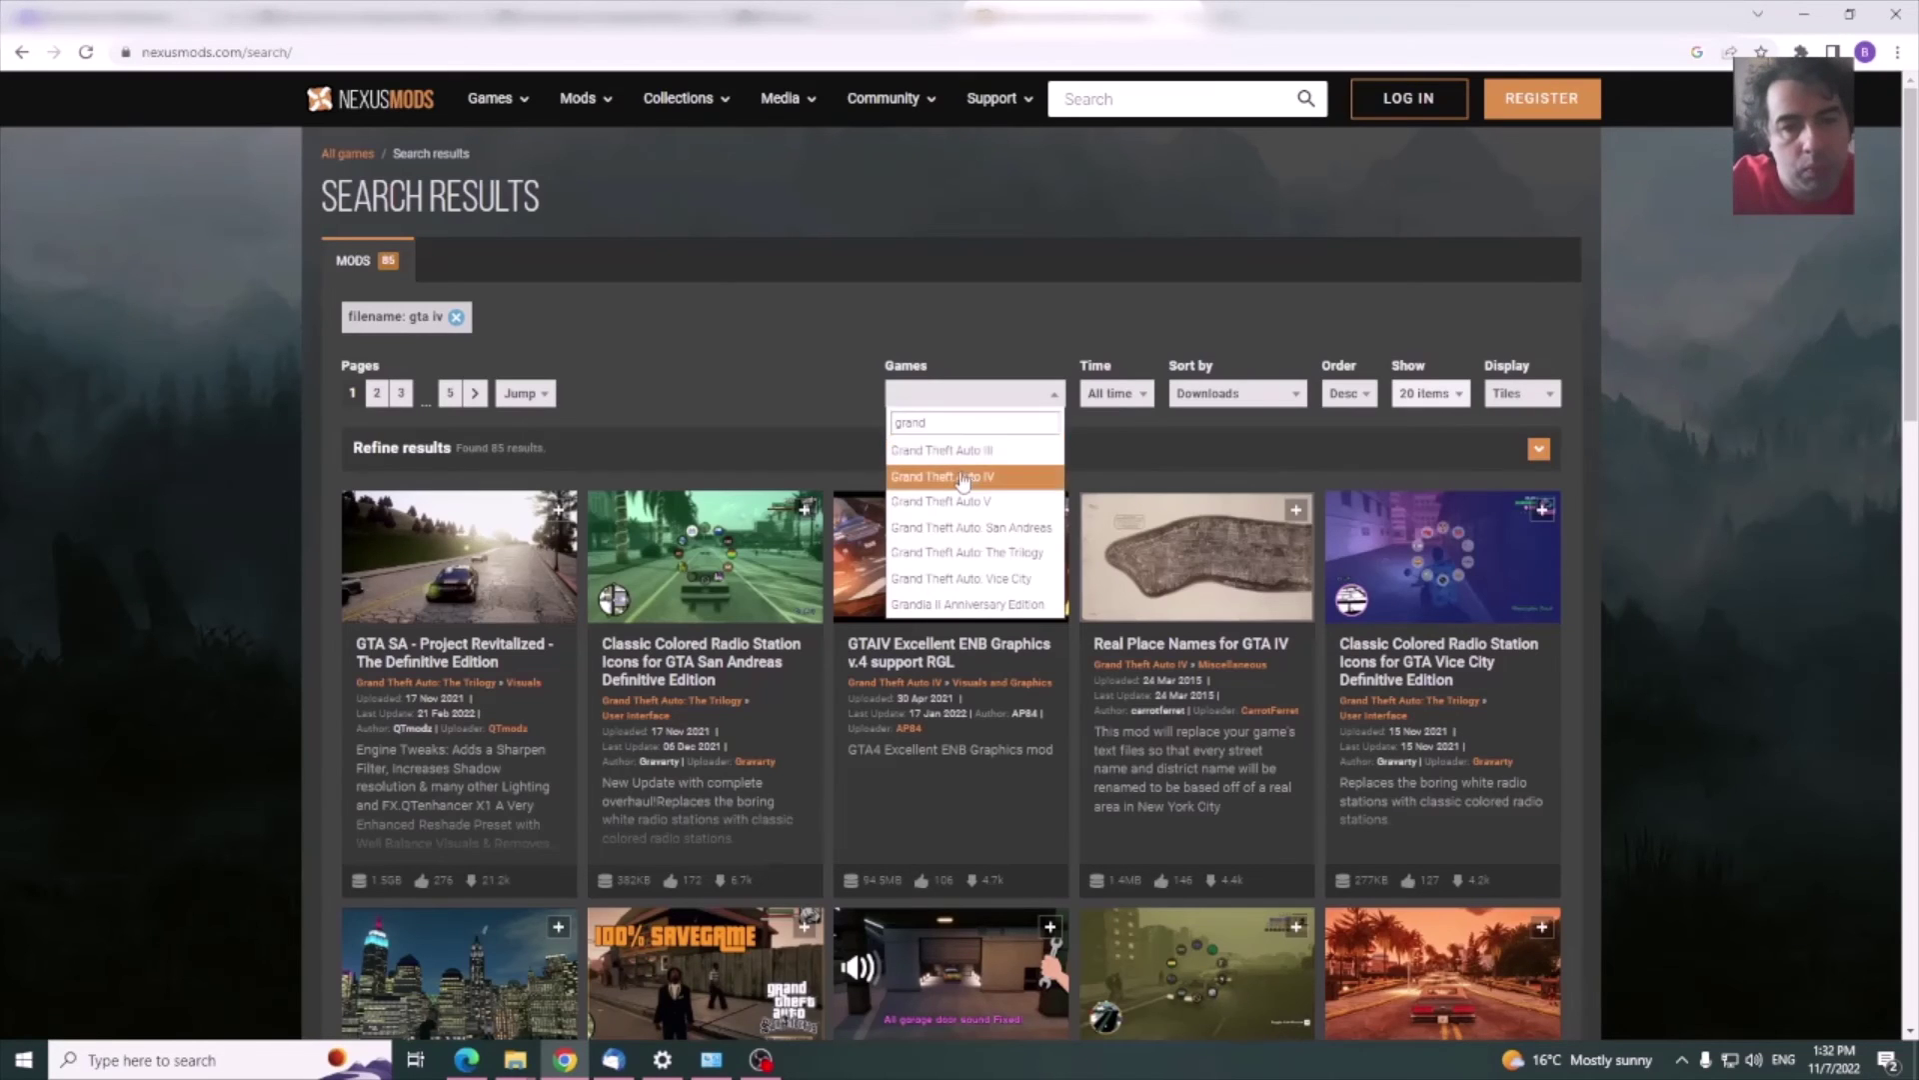
pyautogui.click(965, 476)
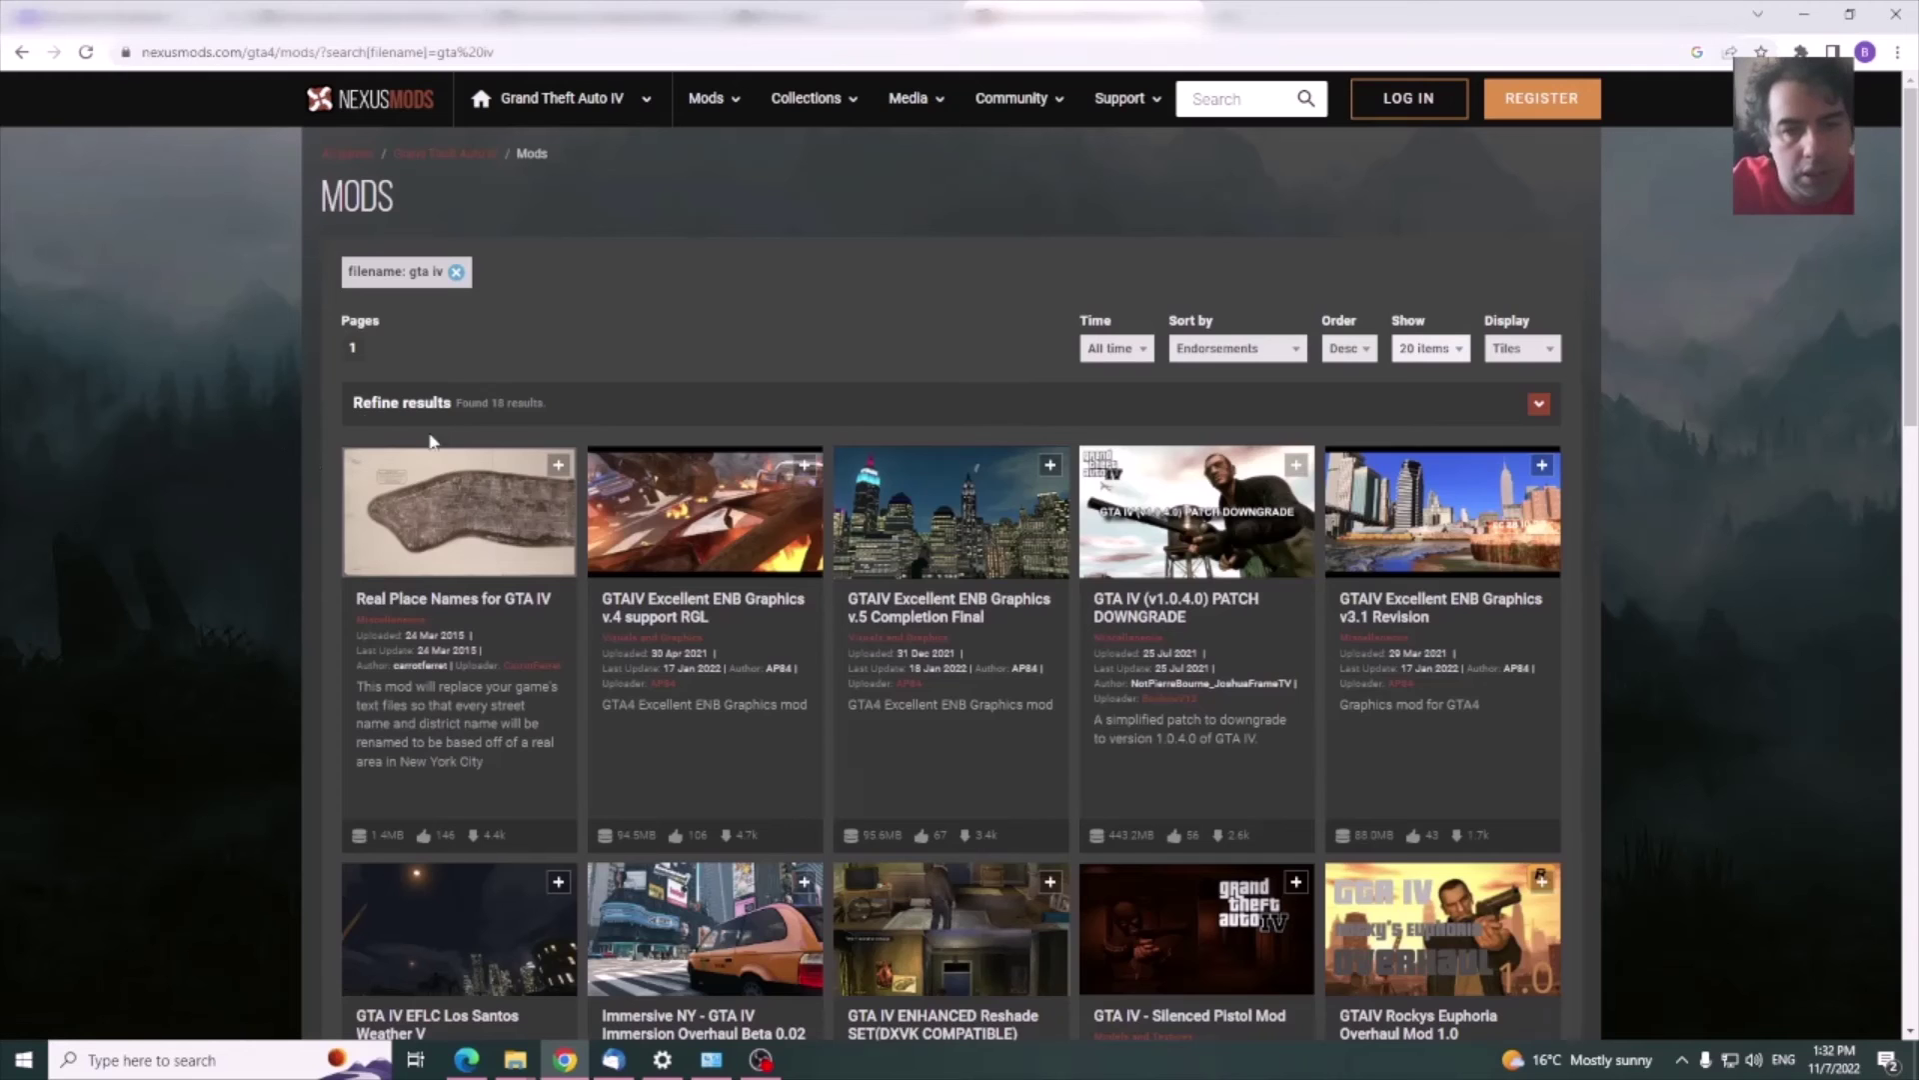
pyautogui.scroll(-15, 560, 445)
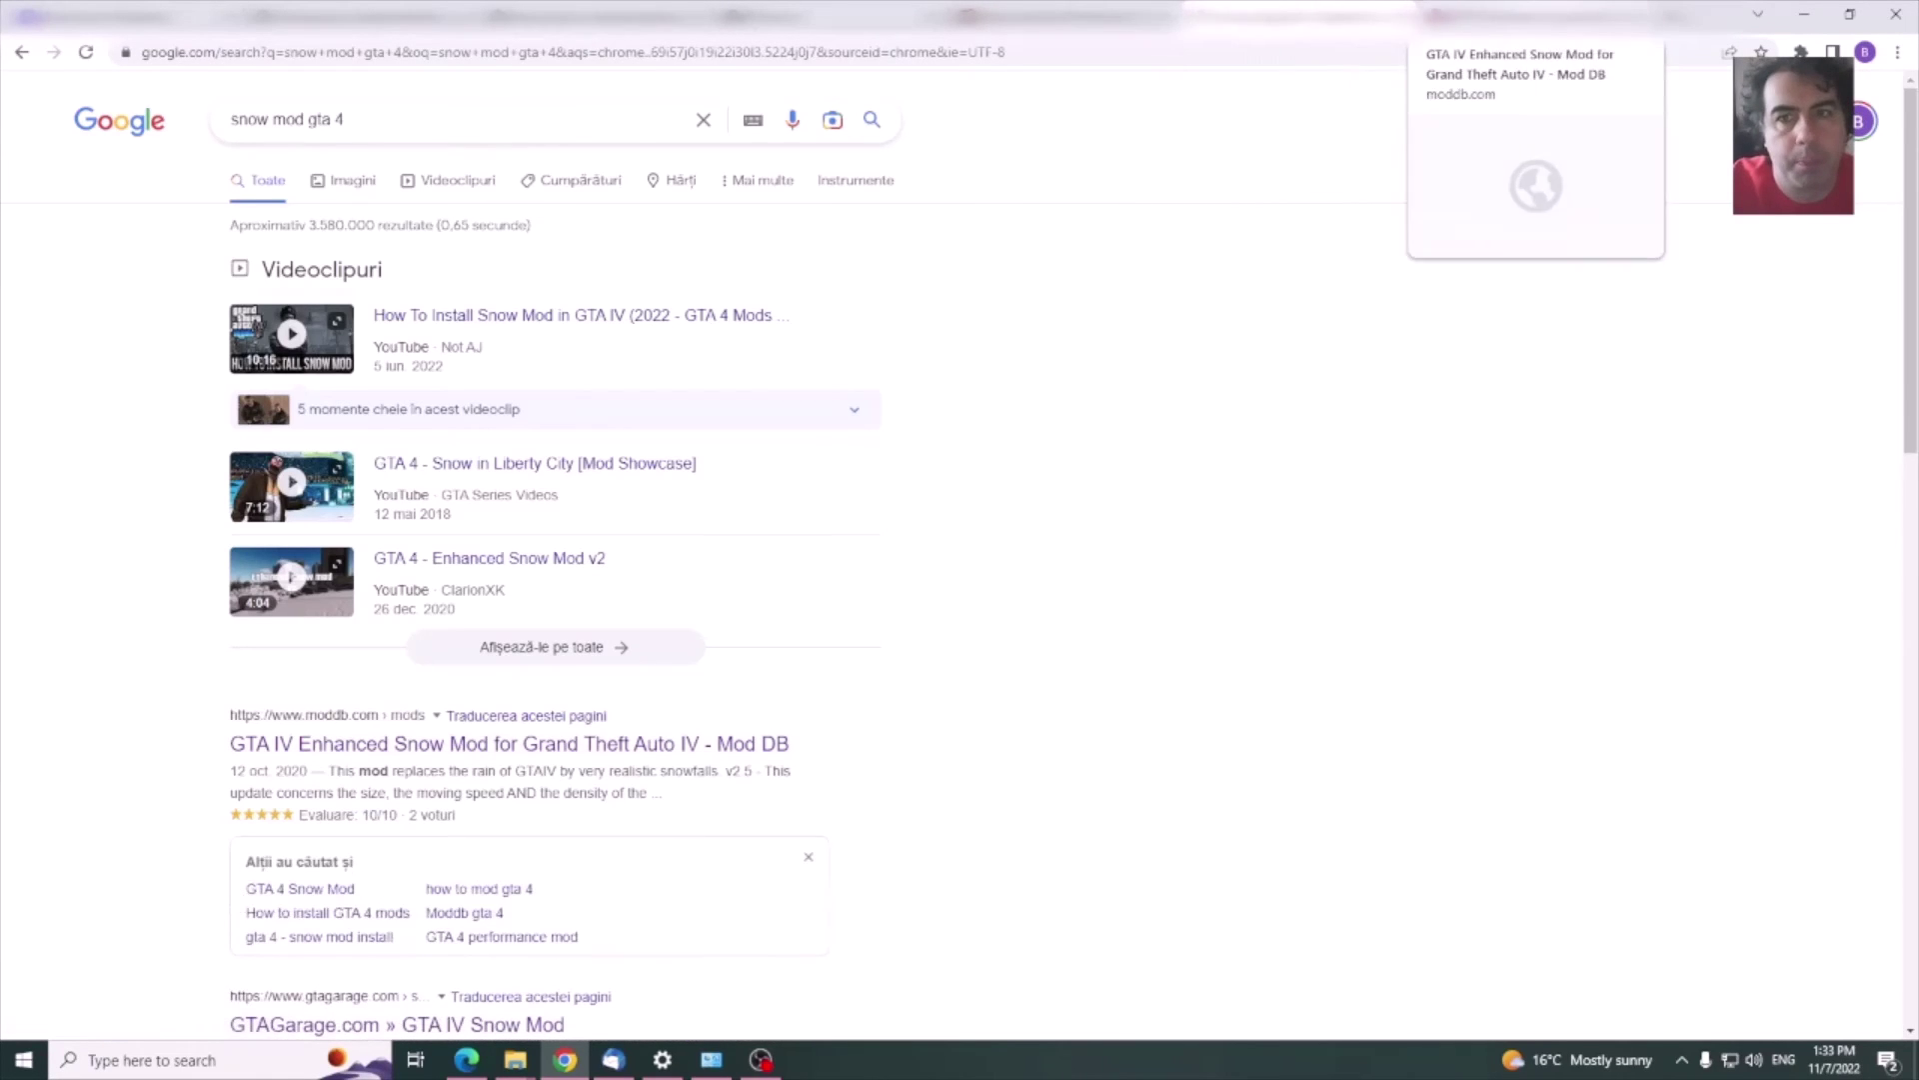
# - Switch to the ModDB GTA IV Enhanced Snow Mod tab and scroll through its files
pyautogui.click(1529, 15)
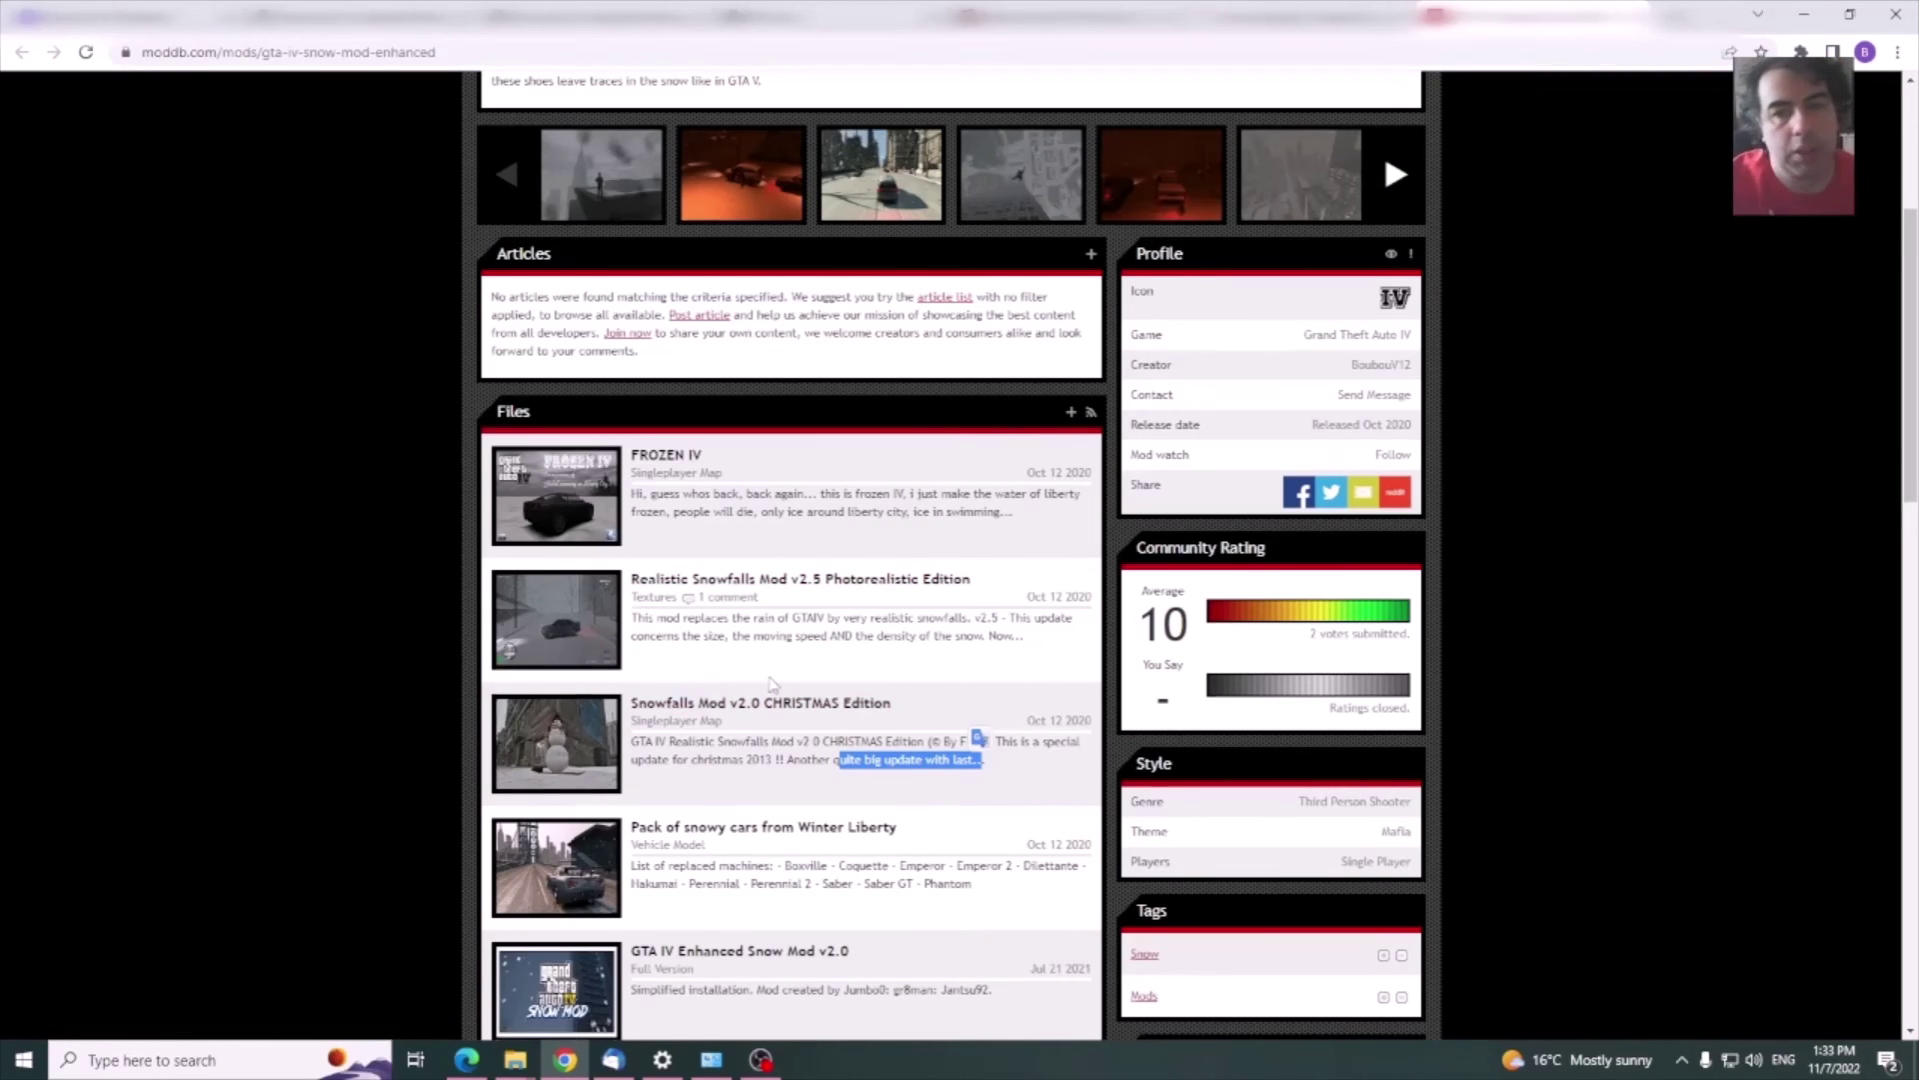
pyautogui.scroll(3, 767, 679)
pyautogui.scroll(-6, 761, 682)
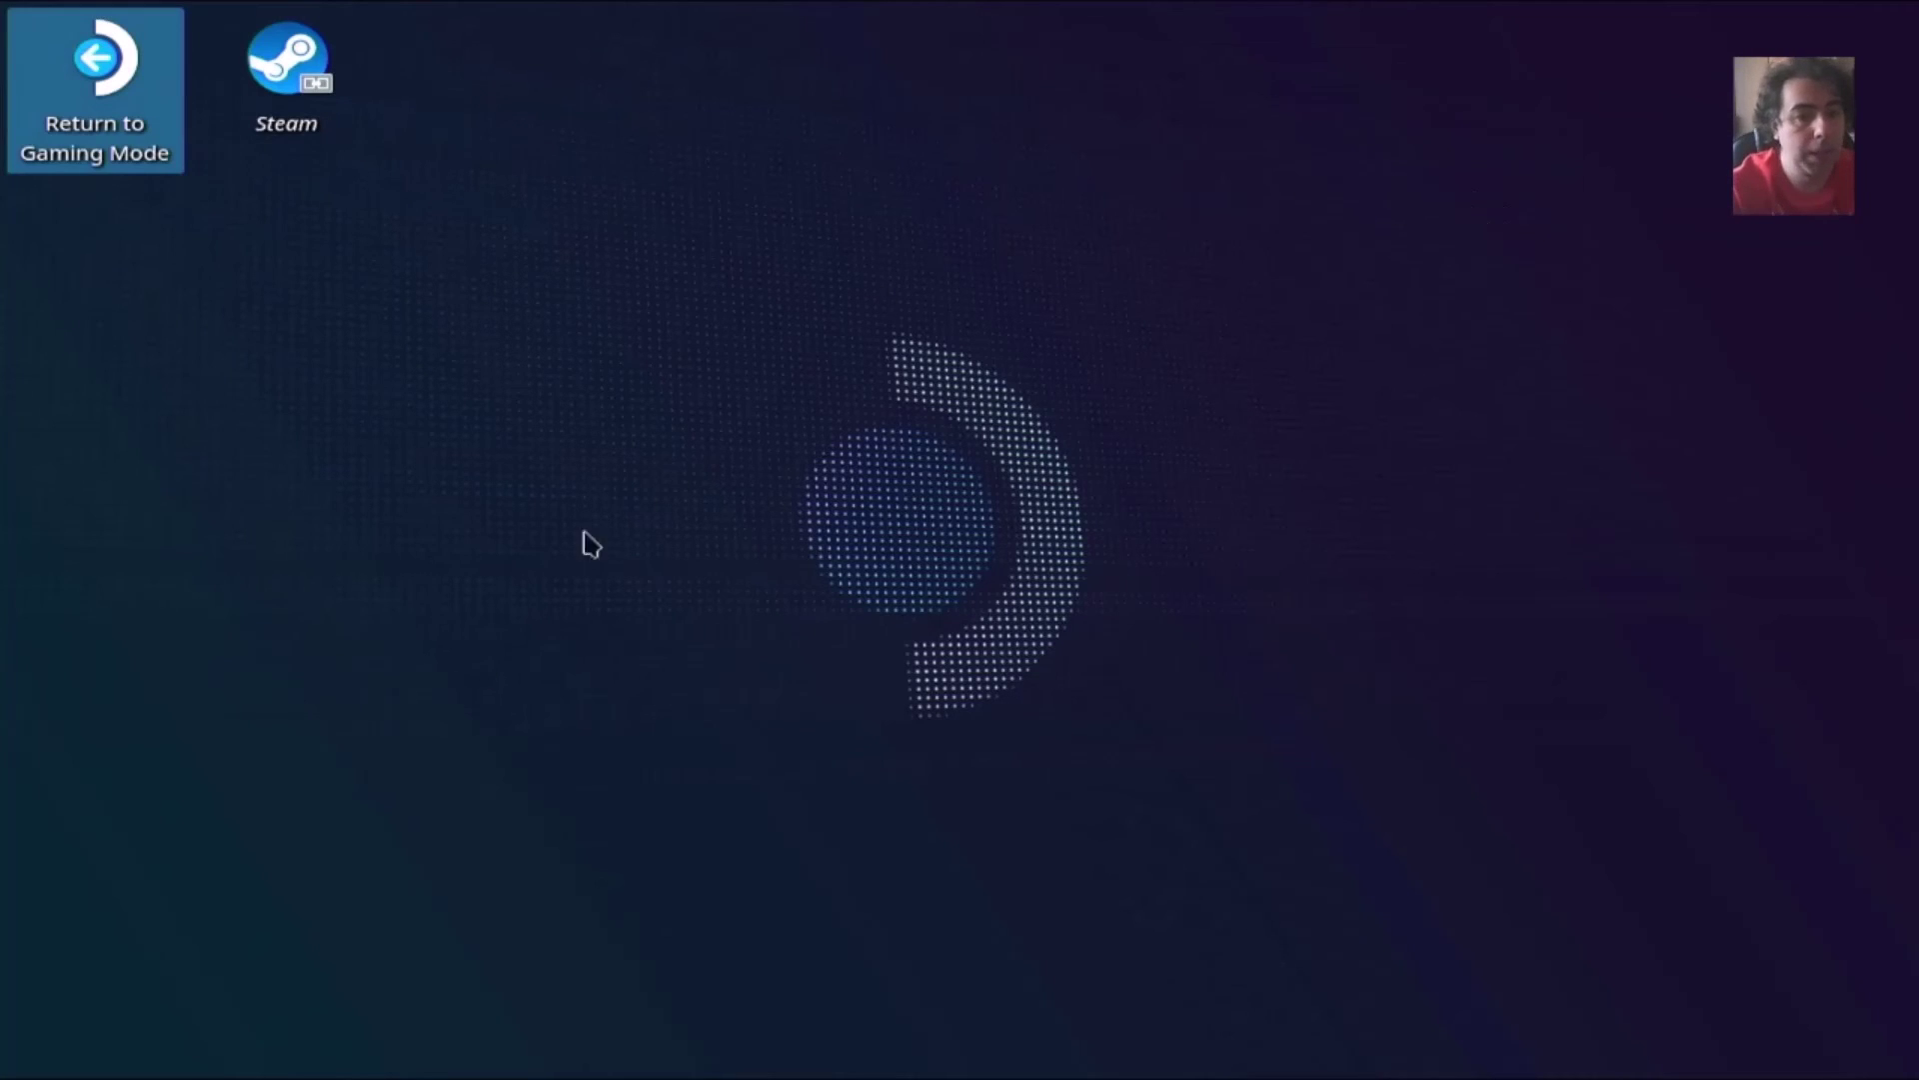
# - Launch Dolphin from the taskbar and browse Network in Places
pyautogui.moveTo(125, 1059)
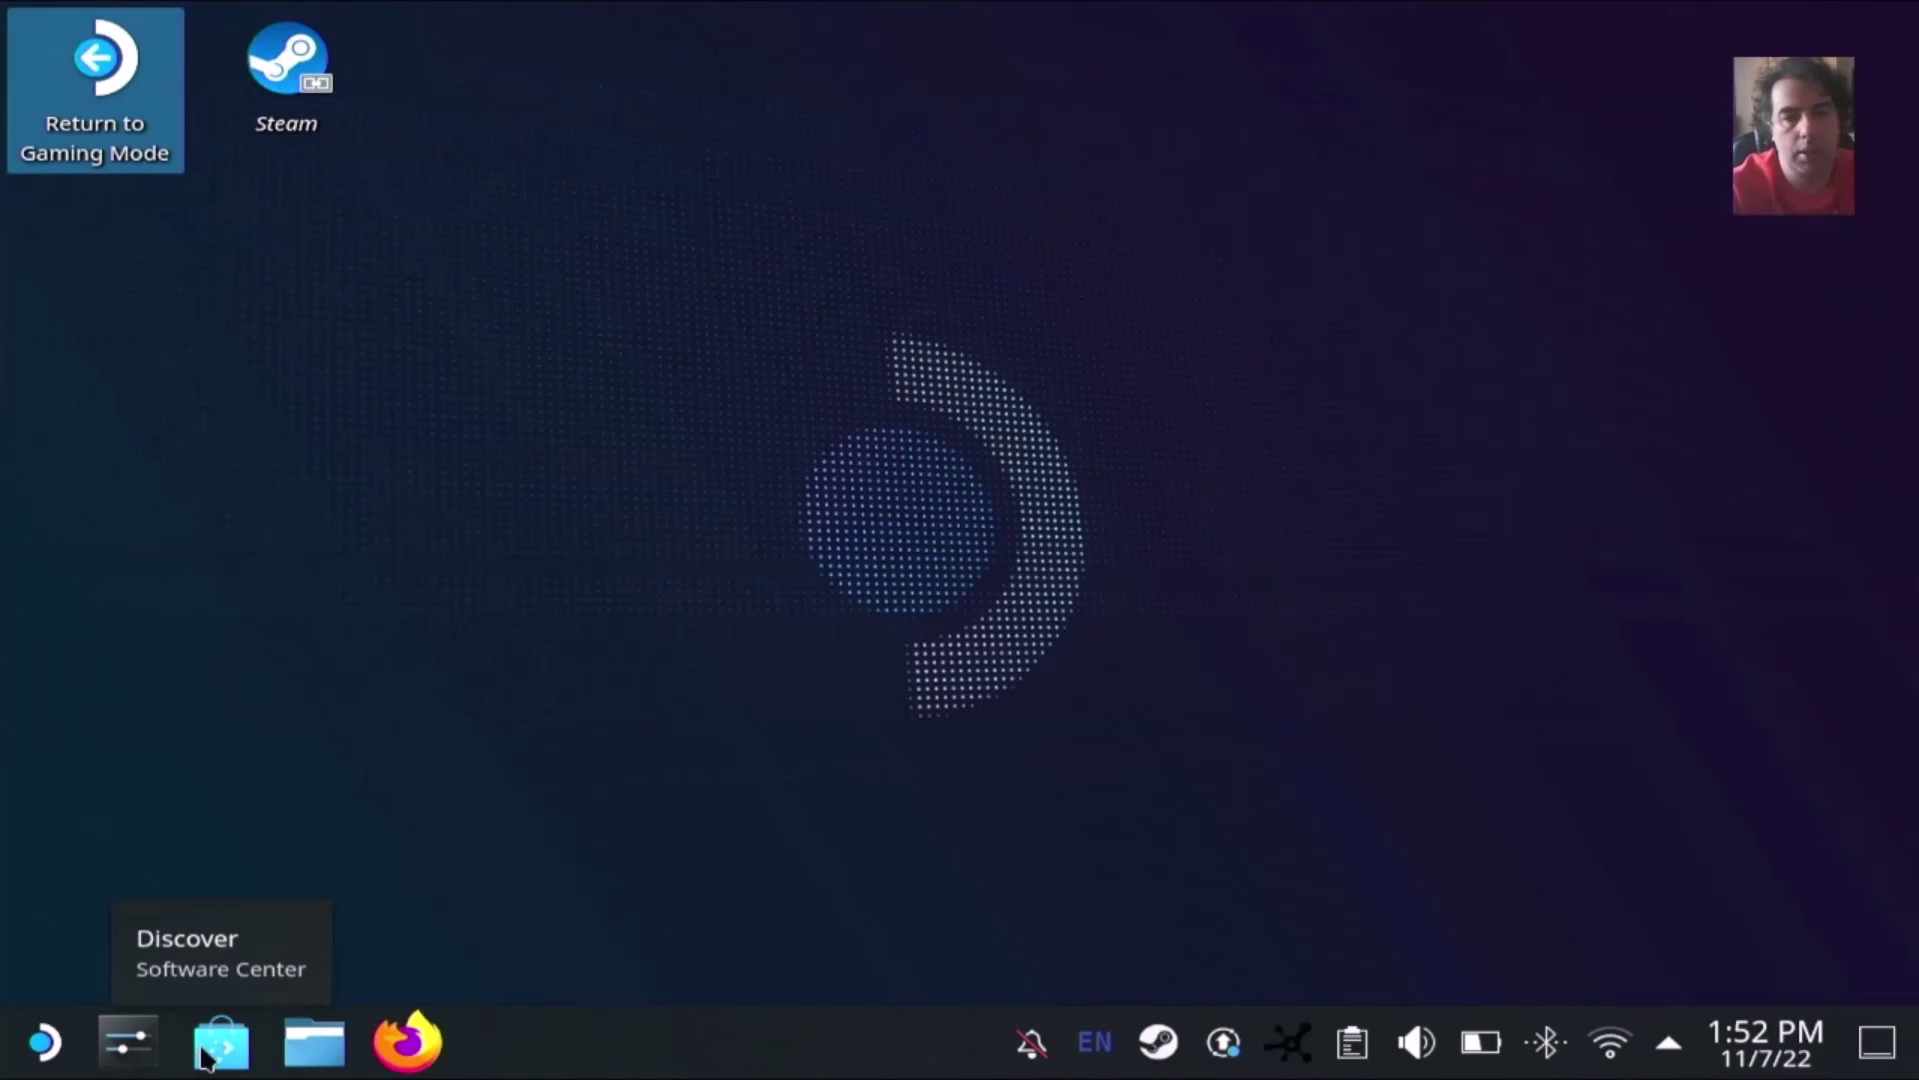
pyautogui.click(325, 1044)
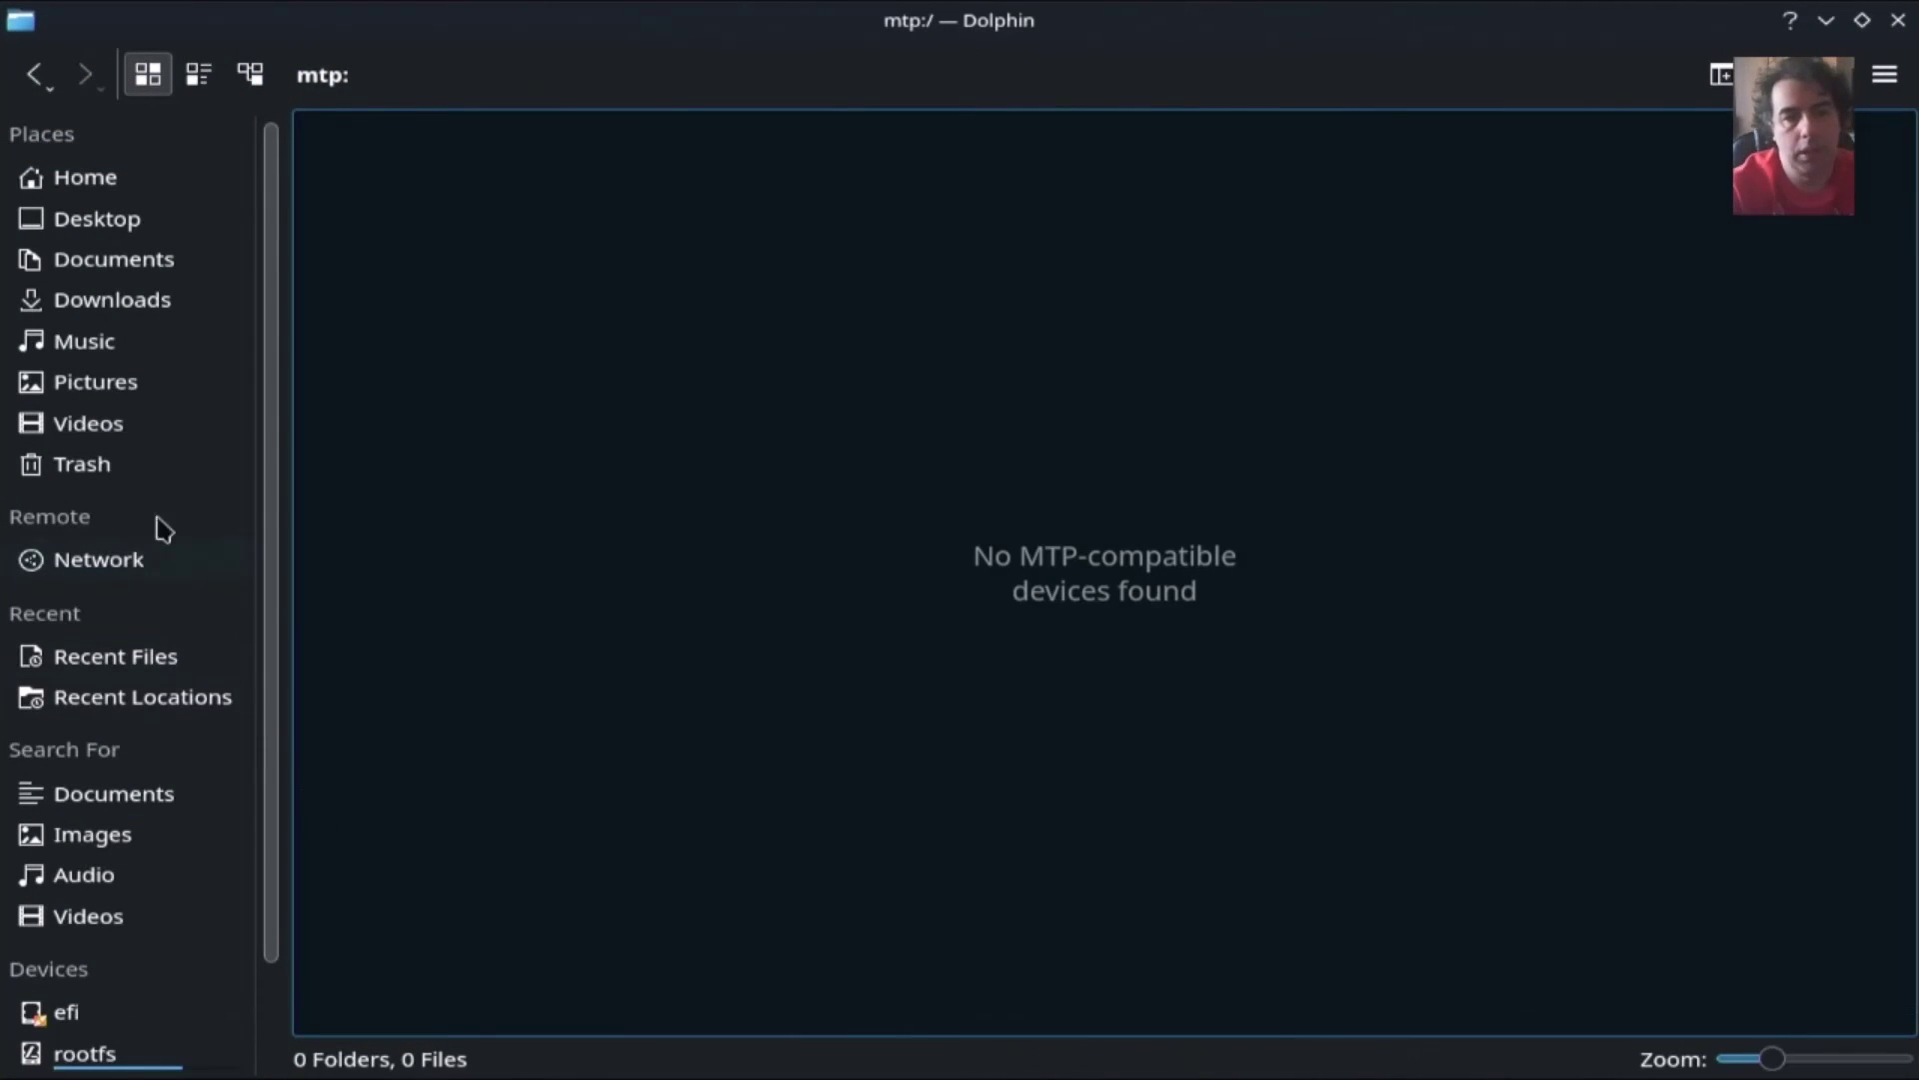
pyautogui.click(137, 568)
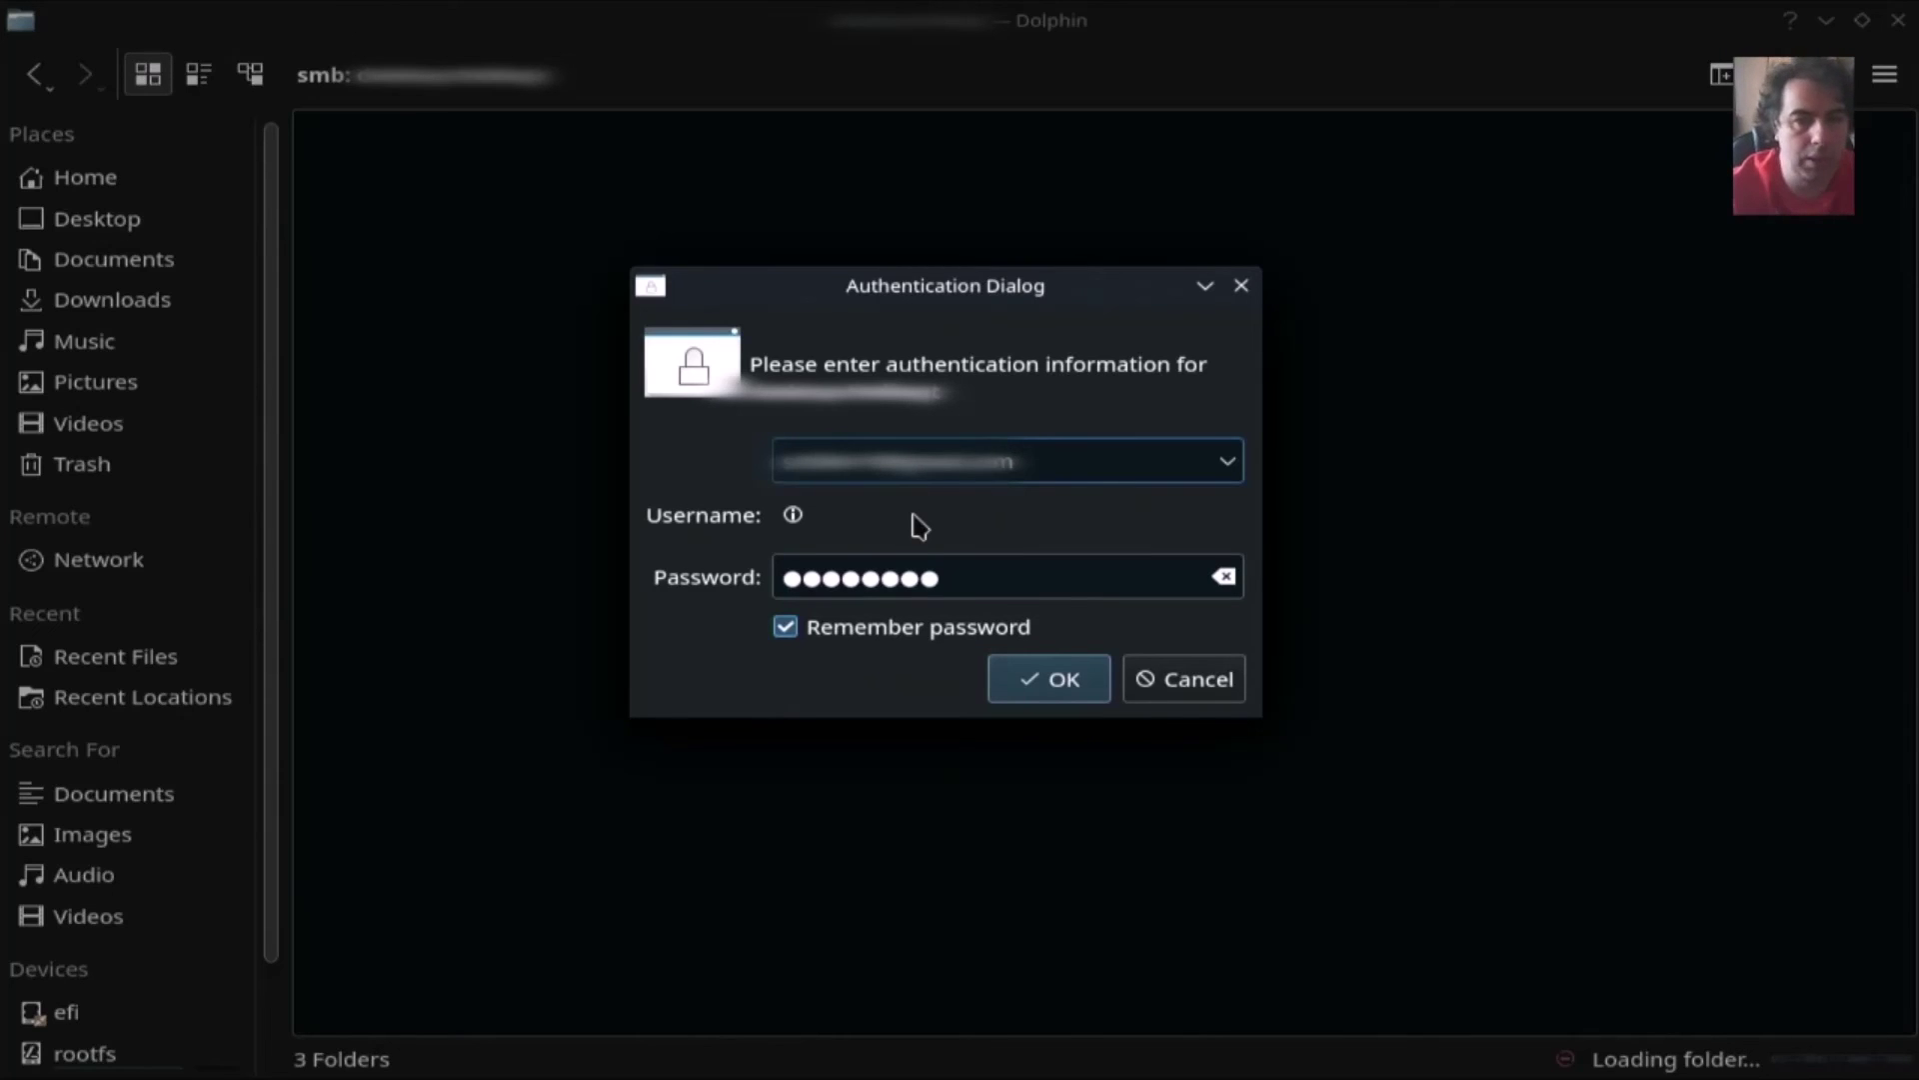
# - Confirm the Authentication Dialog to list the Windows PC's SMB shares
pyautogui.click(1044, 683)
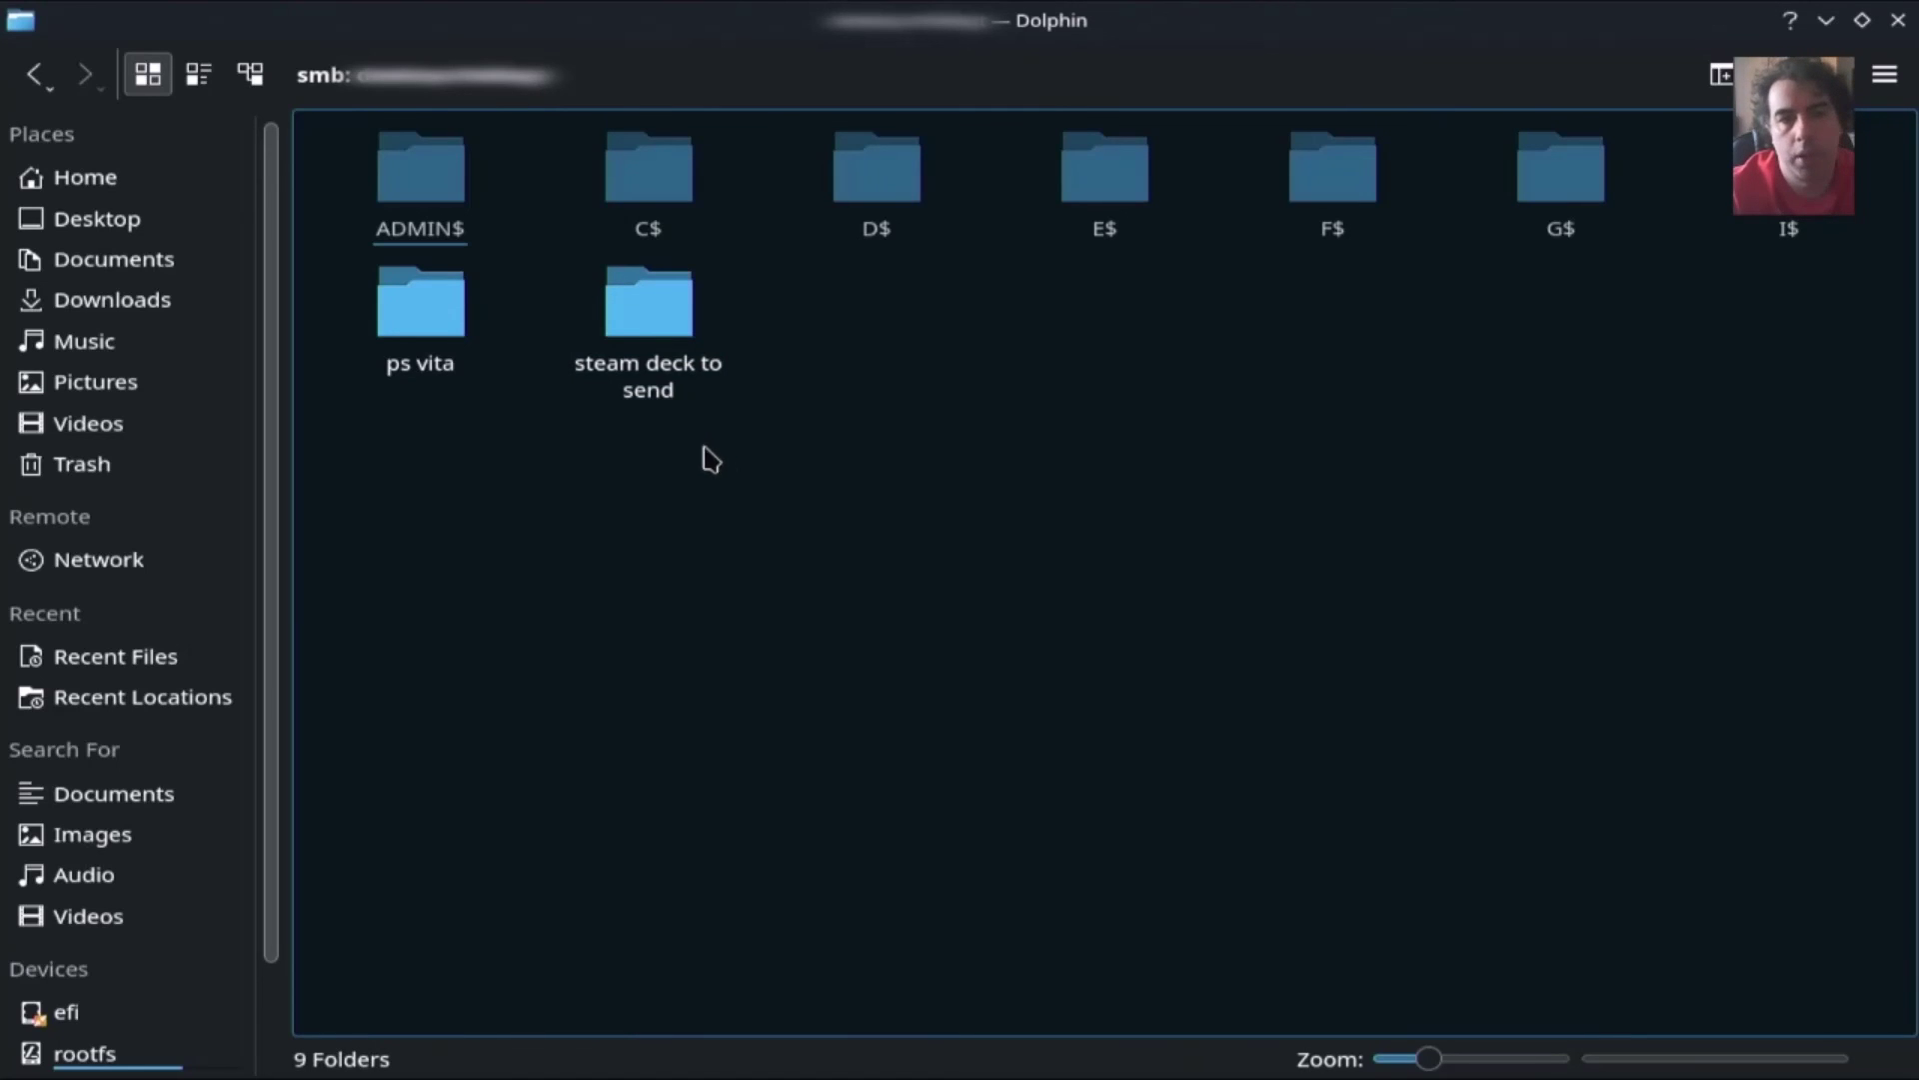
# - Open the 'steam deck to send' share to show the snow mod folder and zip
pyautogui.click(655, 413)
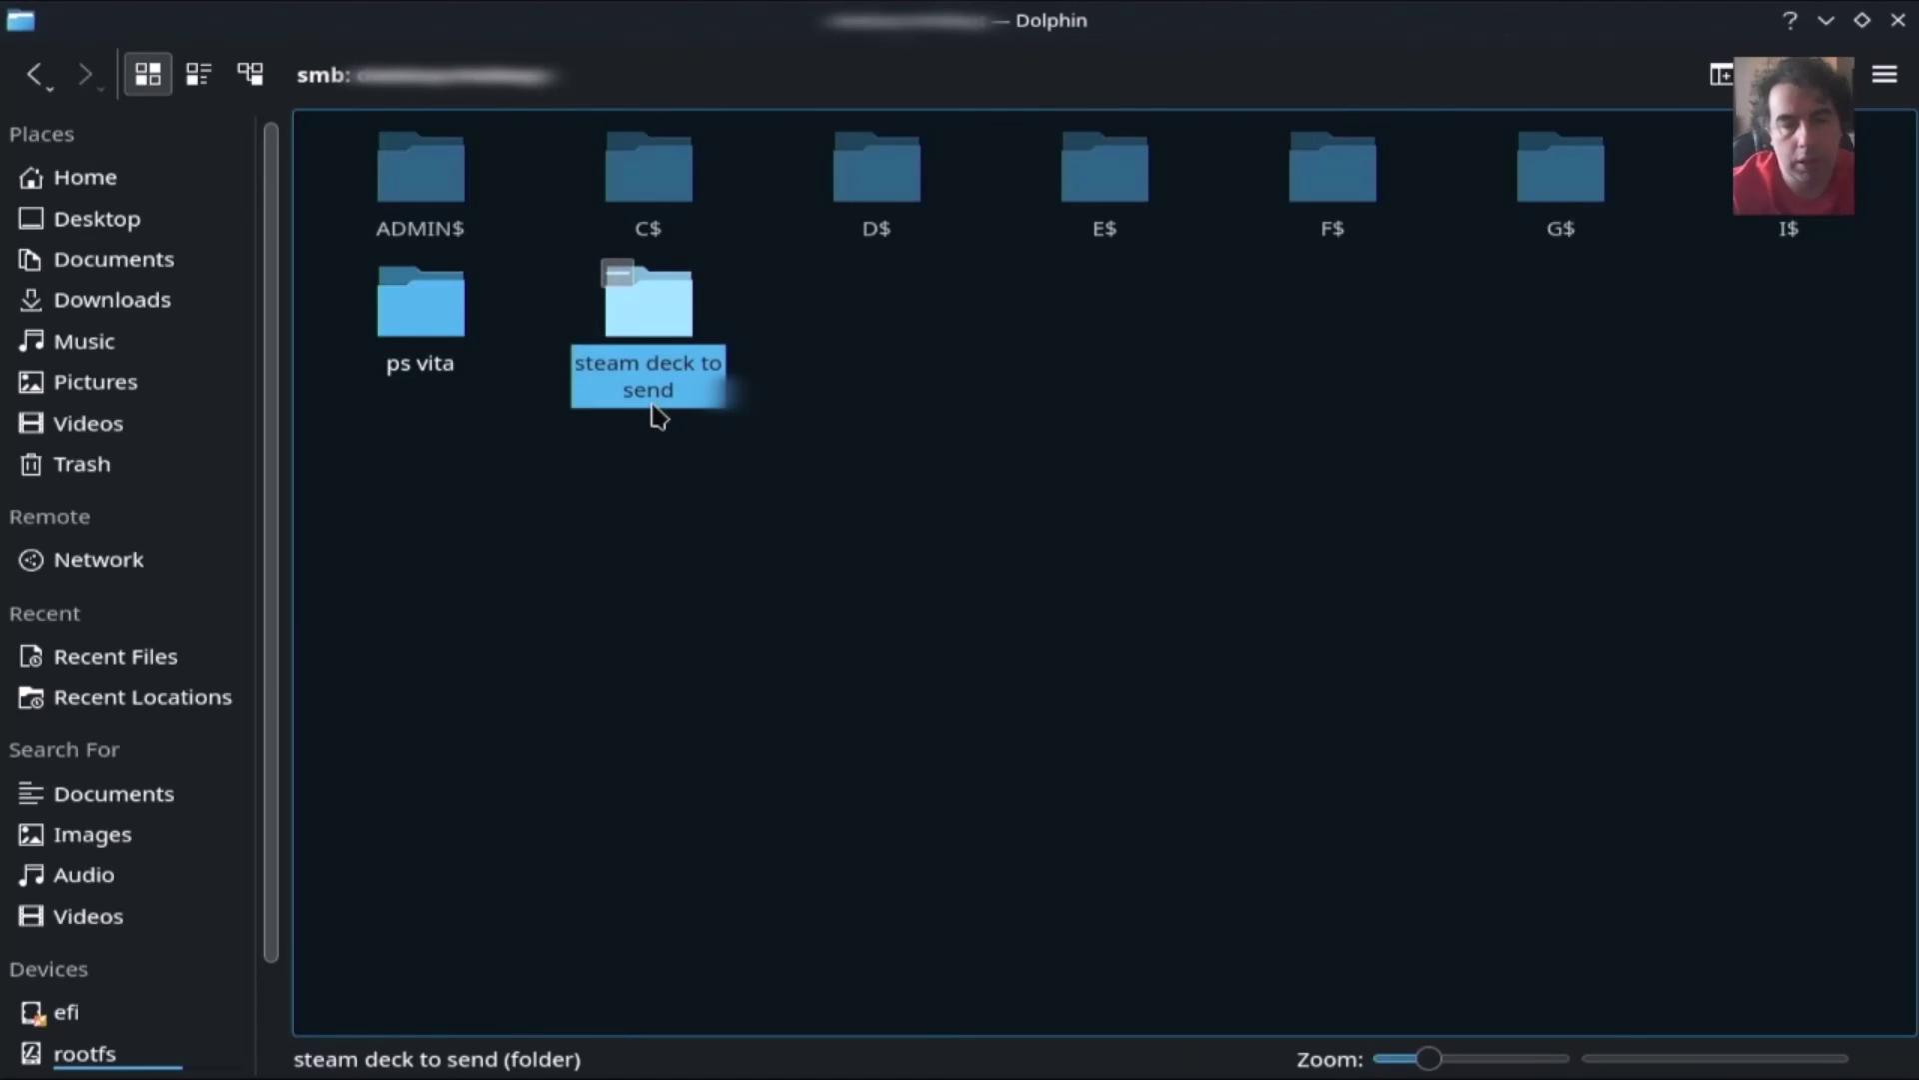
pyautogui.doubleClick(658, 414)
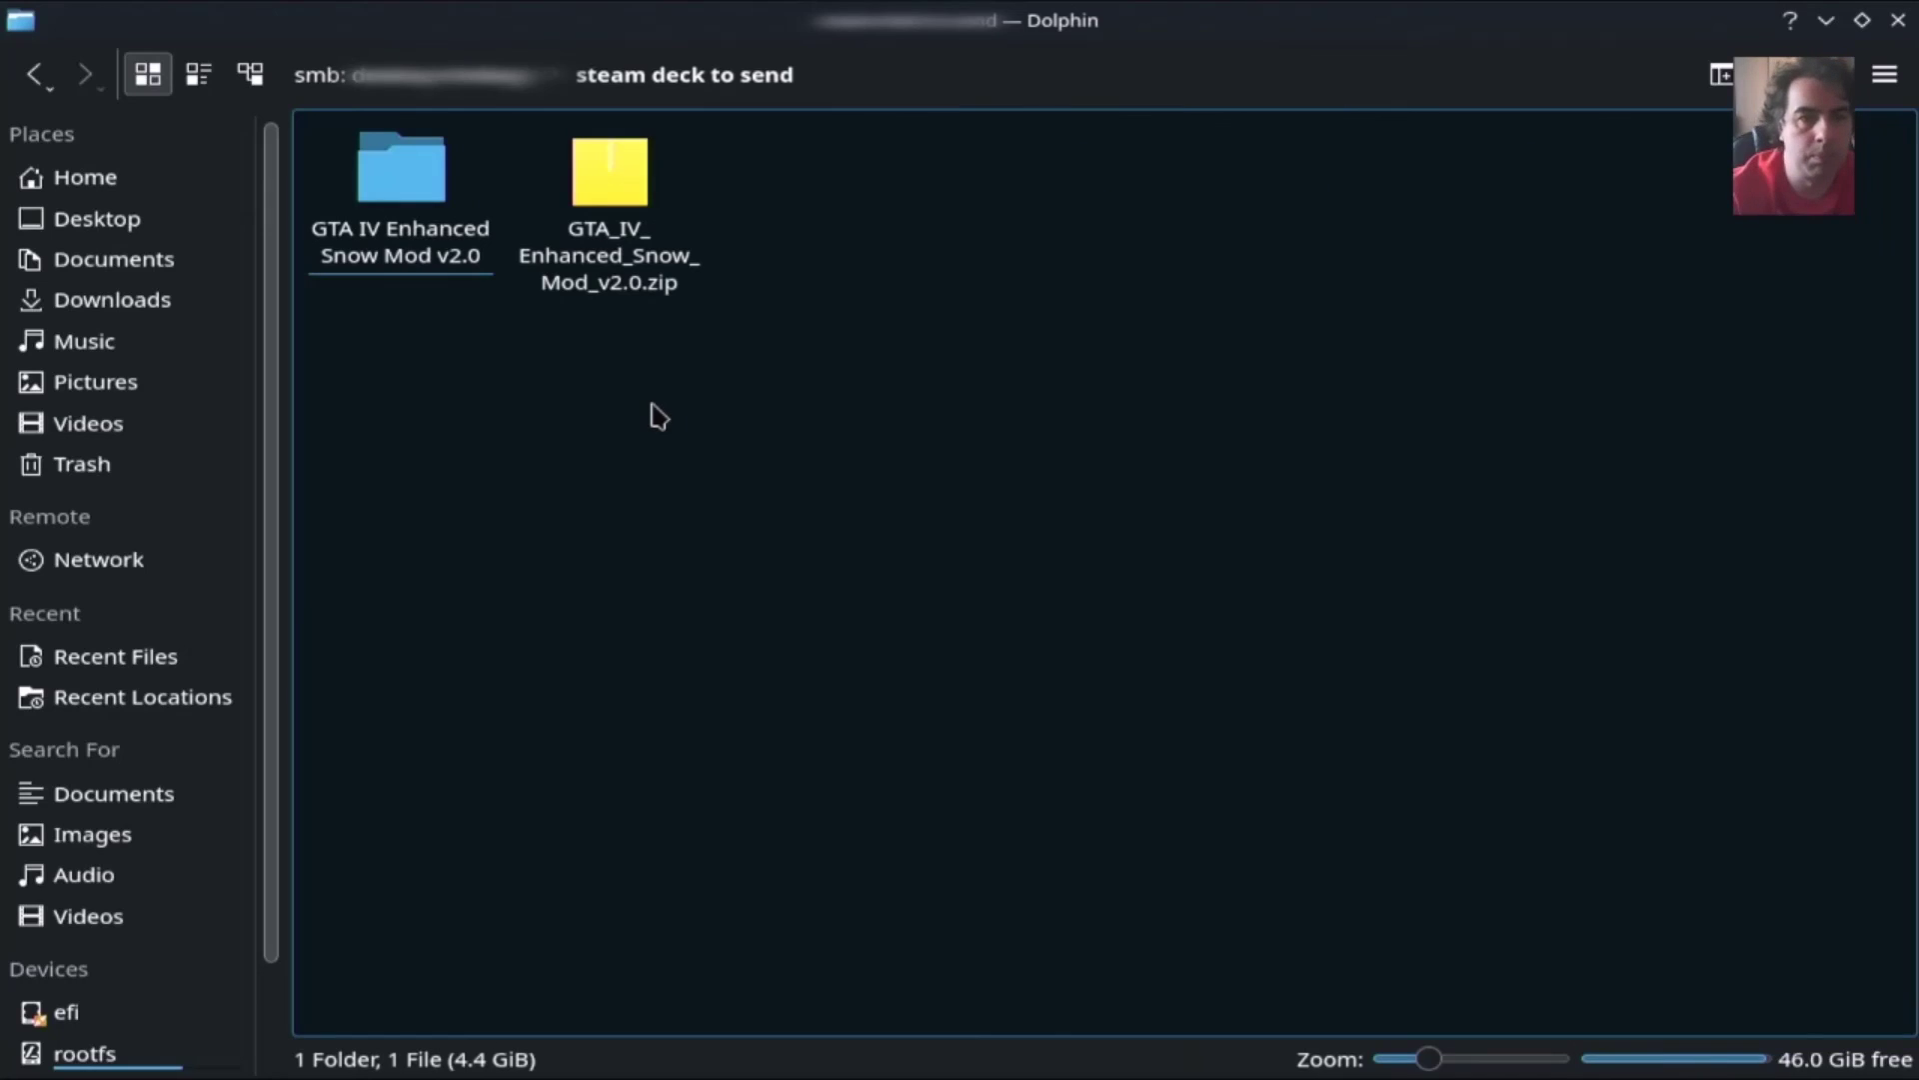